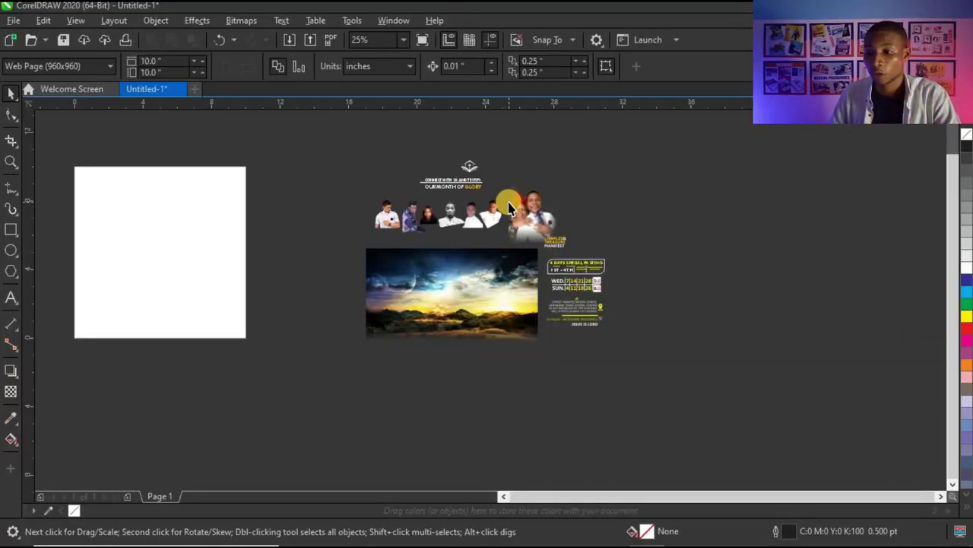
# Change the page size from the web page preset to portrait A5, 148 x 210 mm
pyautogui.scroll(1, 516, 191)
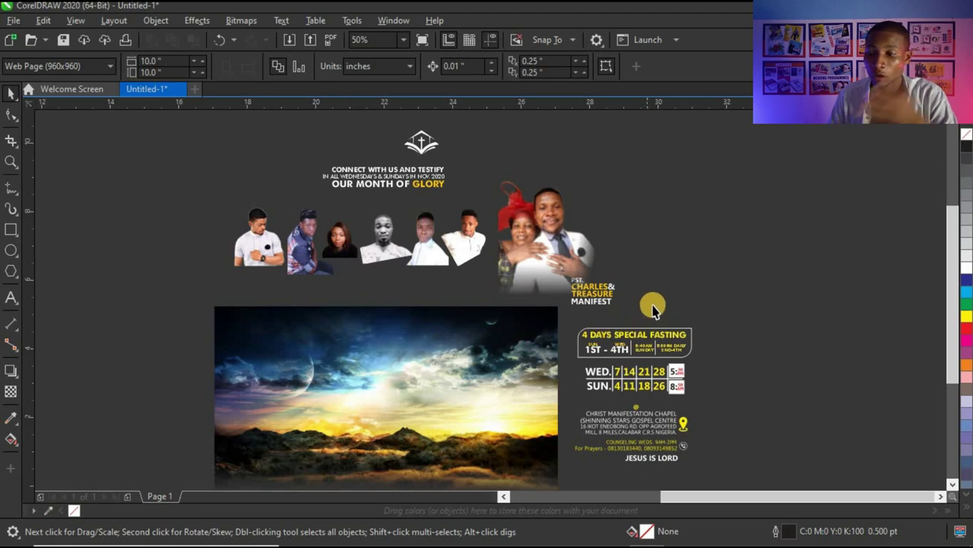
pyautogui.scroll(-1, 532, 312)
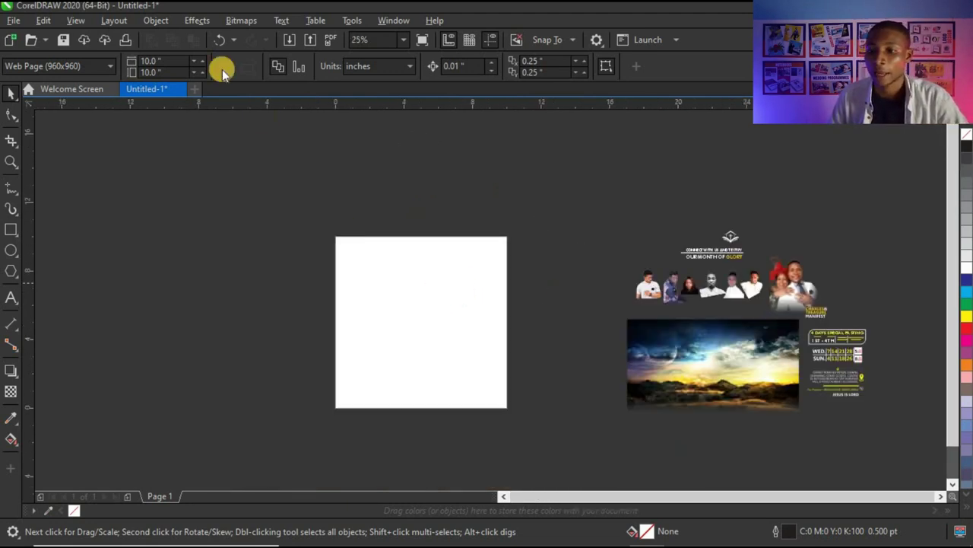
pyautogui.click(76, 66)
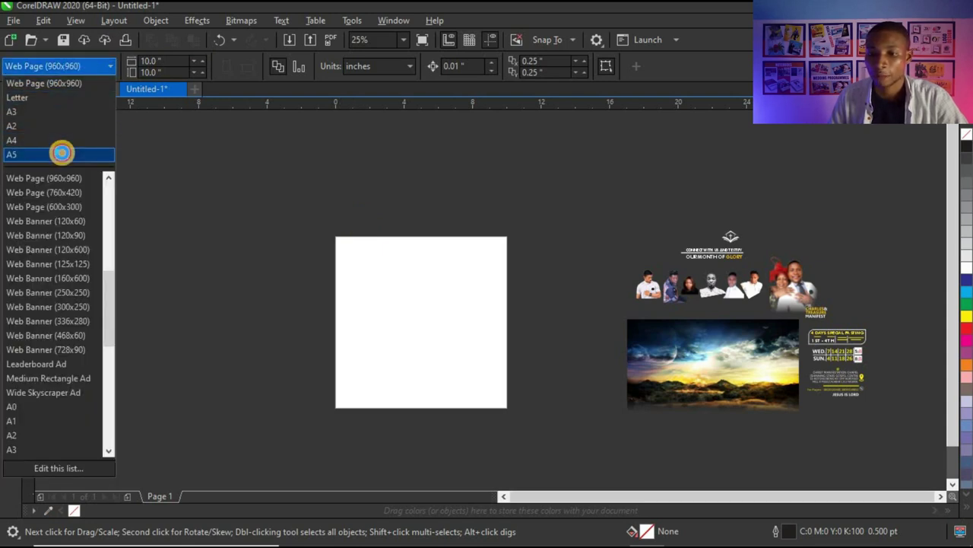
pyautogui.click(62, 154)
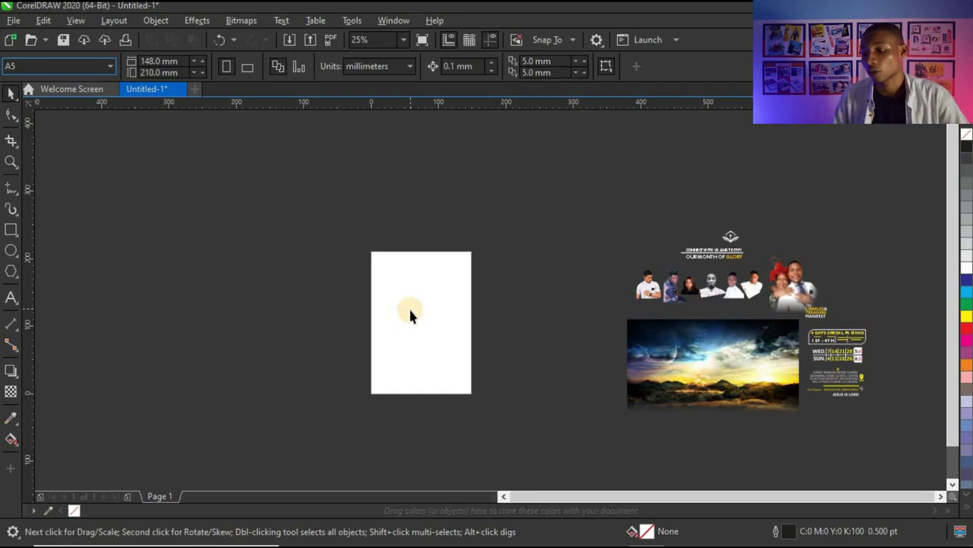
# Create a rectangle covering the whole A5 page and remove its outline
pyautogui.scroll(2, 409, 316)
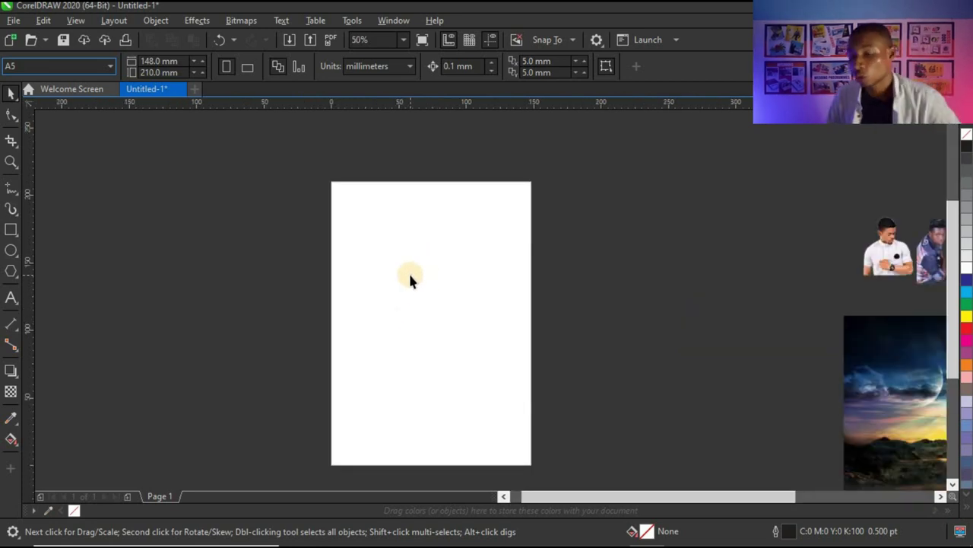
pyautogui.doubleClick(10, 233)
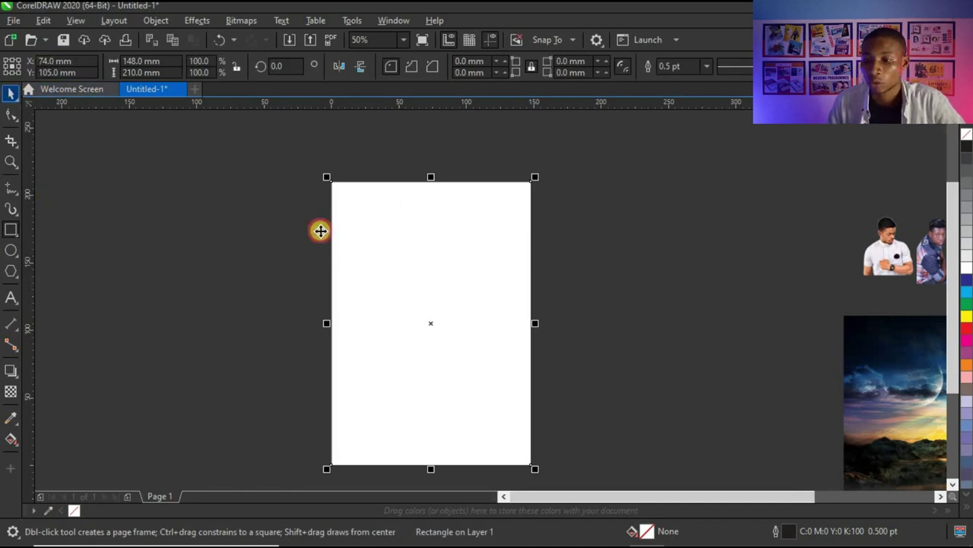
pyautogui.press('space')
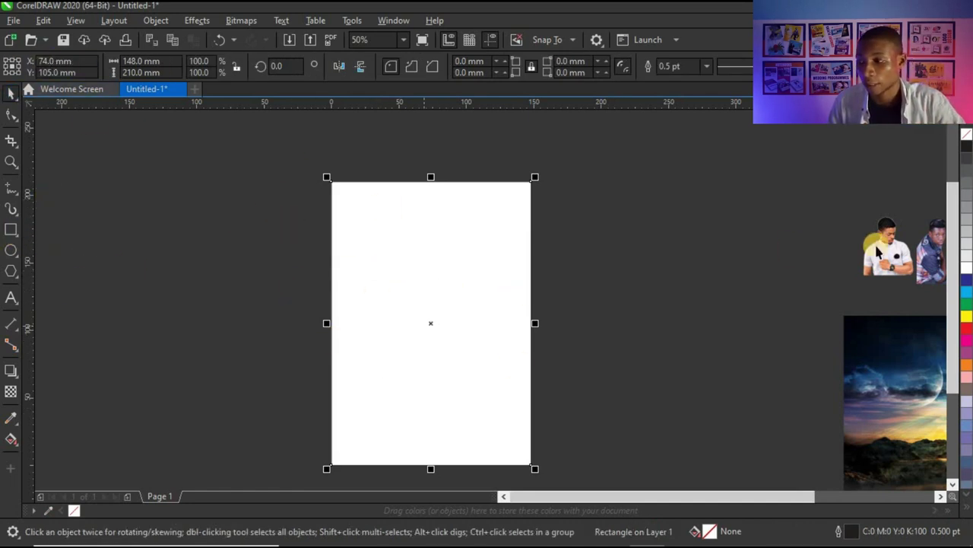
pyautogui.rightClick(965, 137)
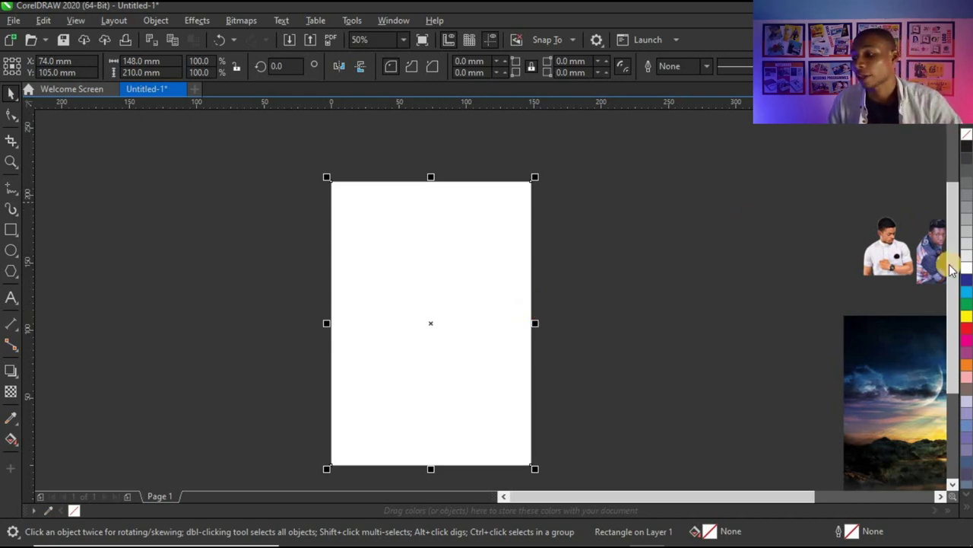
# Fill the page-sized rectangle with solid magenta (C0 M100 Y0 K0)
pyautogui.scroll(-1, 520, 286)
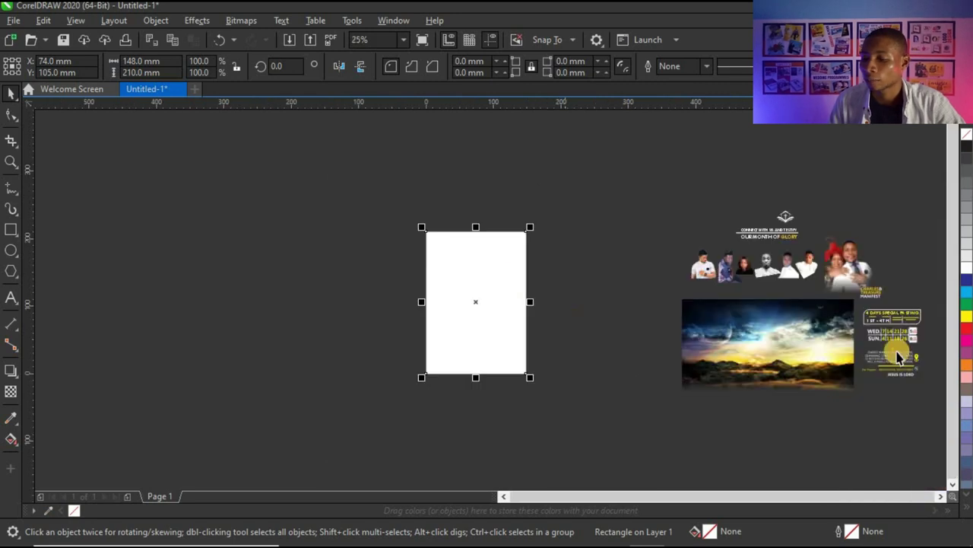
pyautogui.moveTo(966, 340); pyautogui.dragTo(509, 302)
pyautogui.scroll(1, 511, 297)
pyautogui.click(511, 297)
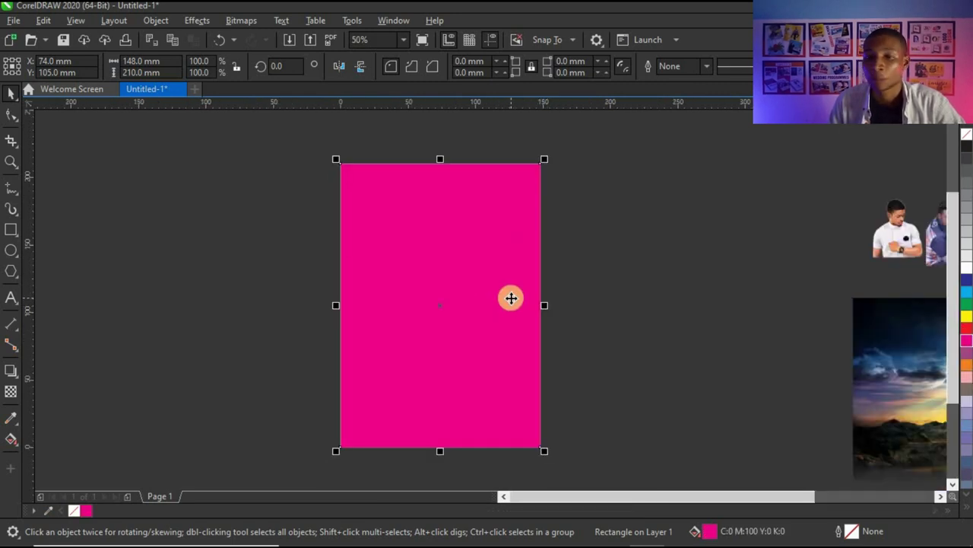
pyautogui.scroll(-1, 391, 236)
pyautogui.scroll(1, 391, 236)
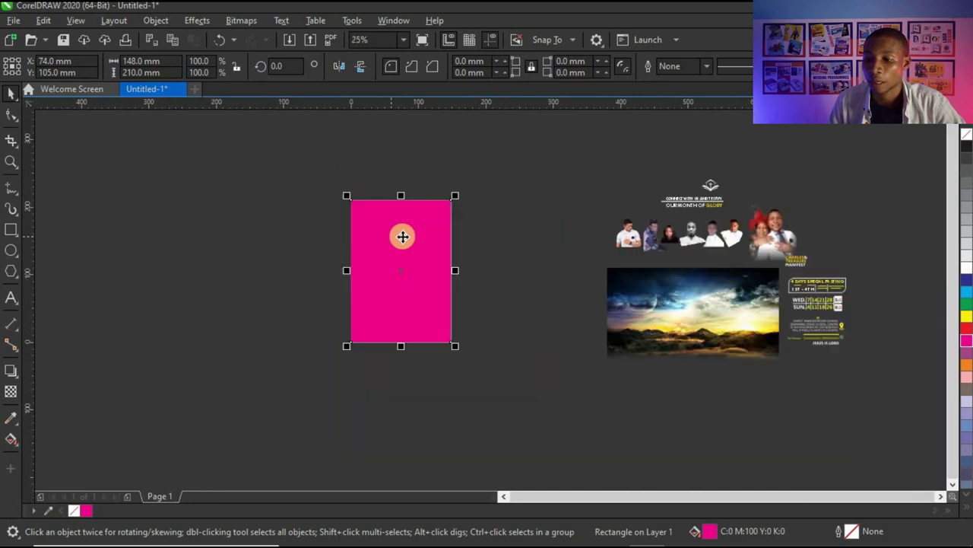
# Apply a linear fountain fill running down the rectangle from magenta at the top to black at the bottom
pyautogui.click(11, 439)
pyautogui.moveTo(389, 221); pyautogui.dragTo(403, 316)
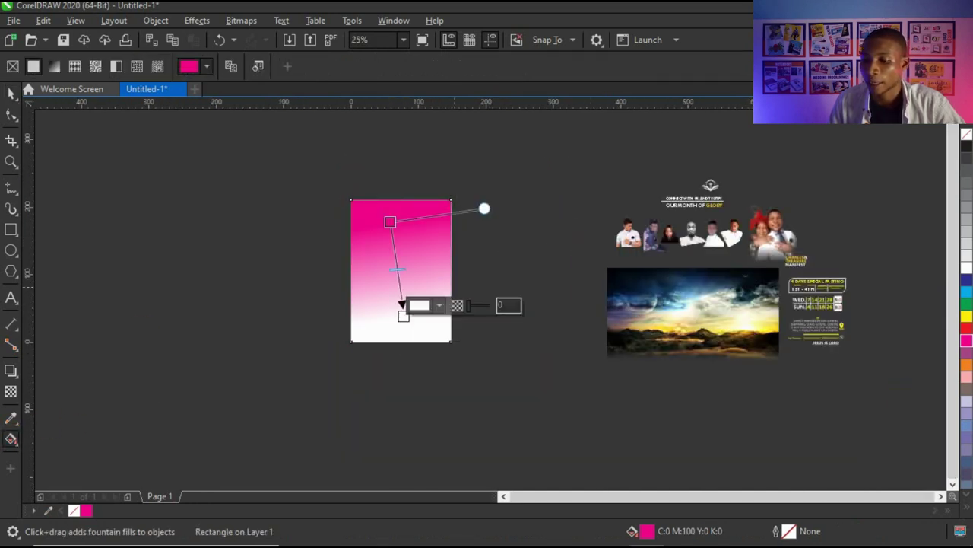
pyautogui.click(965, 505)
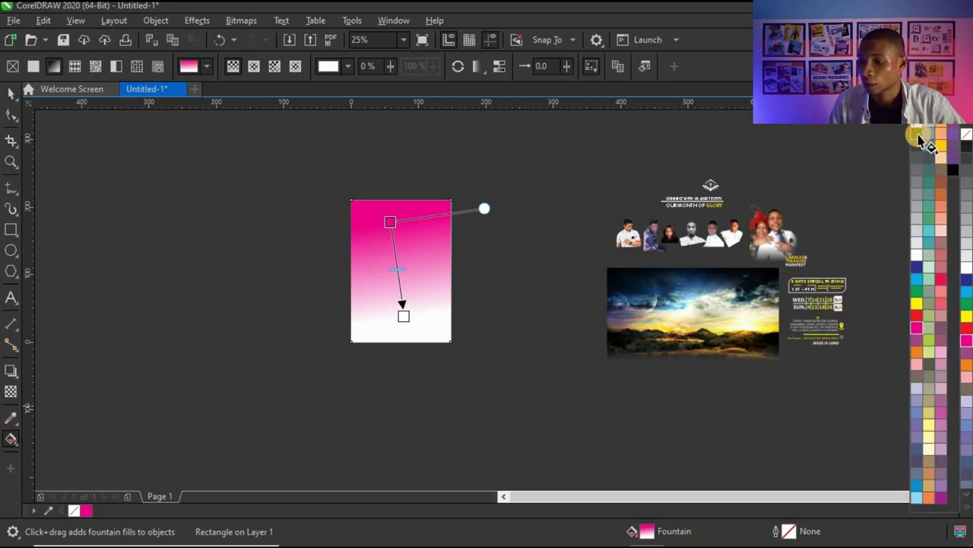
pyautogui.click(918, 138)
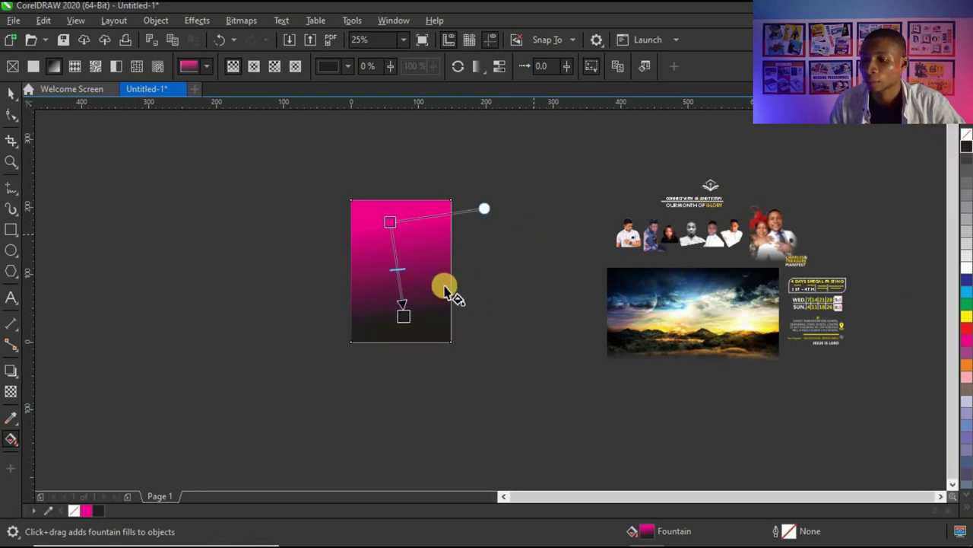
# Make the fountain fill elliptical, extend it to the rectangle's lower edge, and reverse it so magenta sits at the centre
pyautogui.click(256, 68)
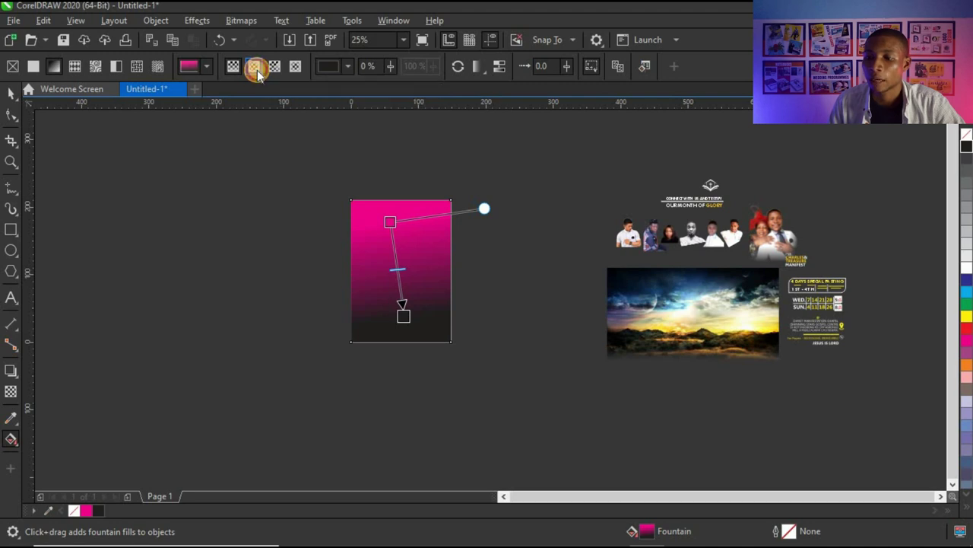
pyautogui.scroll(2, 455, 297)
pyautogui.moveTo(351, 333); pyautogui.dragTo(330, 371)
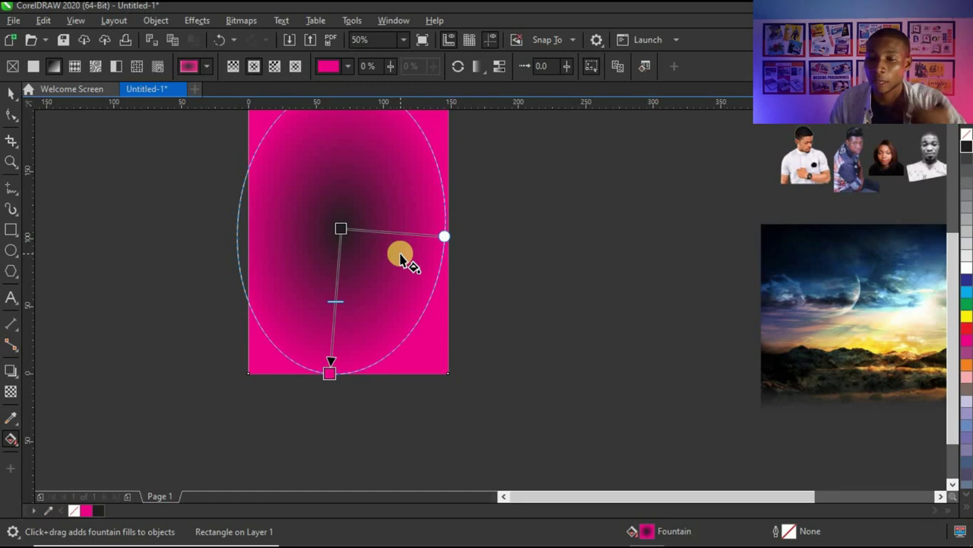
pyautogui.click(461, 67)
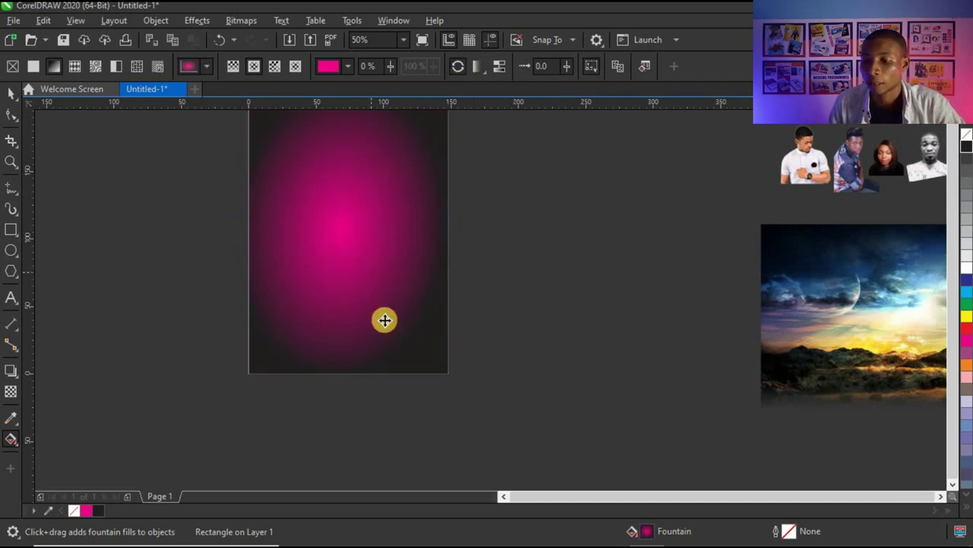
# Stretch the elliptical fill's black end well beyond the rectangle's lower-left corner so only the page edges darken slightly
pyautogui.scroll(-3, 362, 350)
pyautogui.scroll(3, 354, 344)
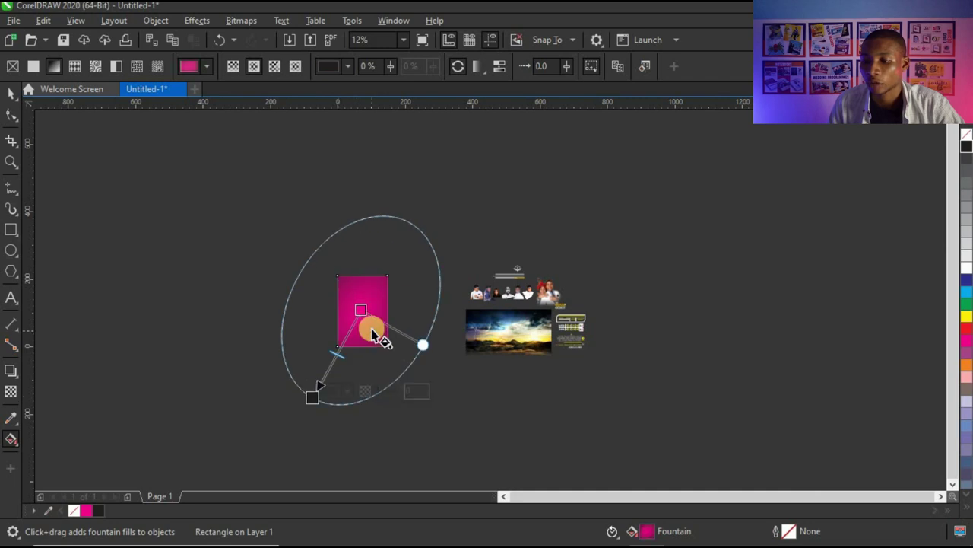
pyautogui.moveTo(252, 464); pyautogui.dragTo(266, 435)
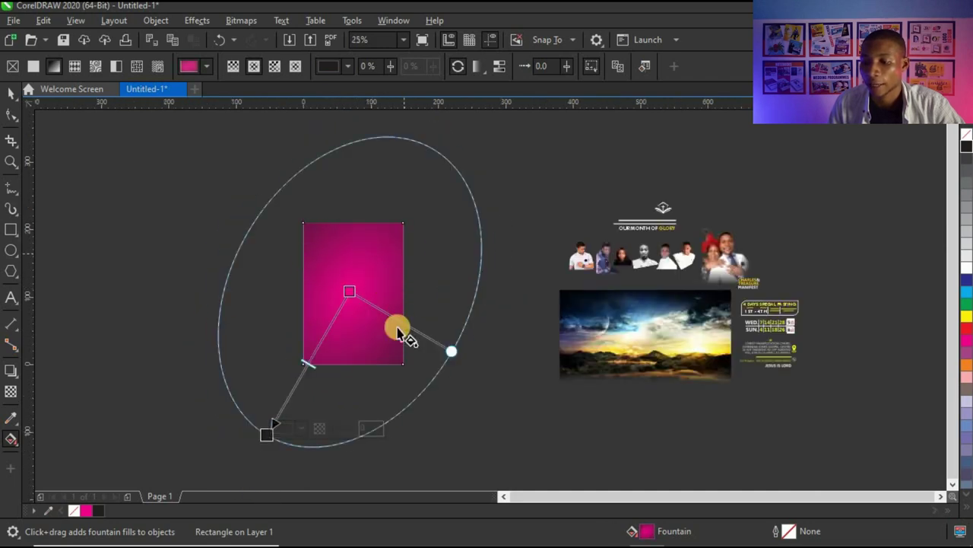
pyautogui.click(12, 92)
pyautogui.scroll(2, 413, 283)
pyautogui.scroll(-2, 408, 254)
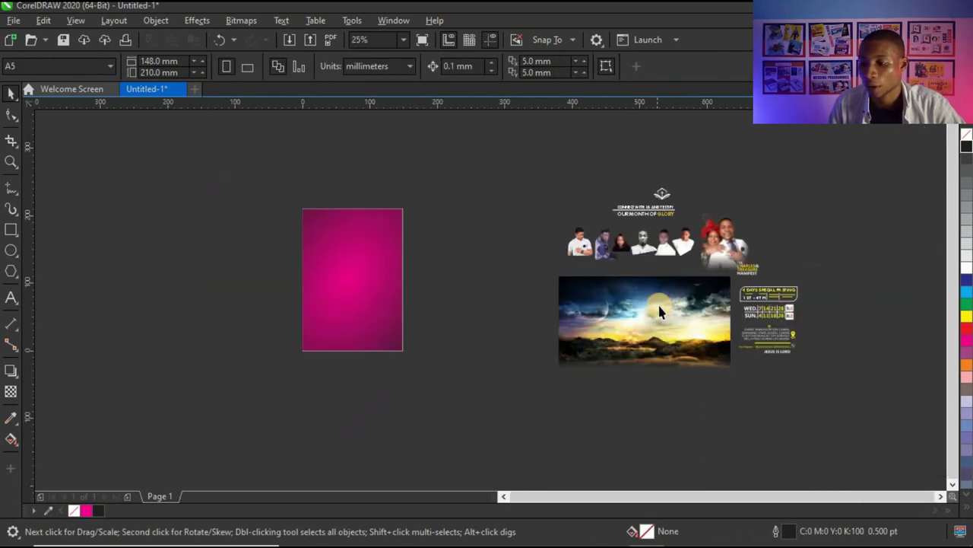
# PowerClip the sky and mountain landscape image inside the magenta gradient rectangle
pyautogui.click(653, 332)
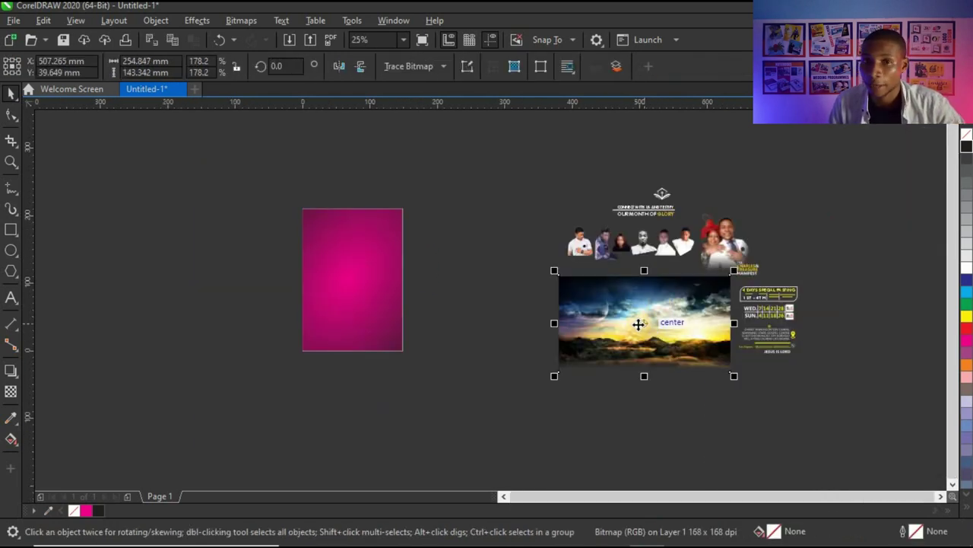
pyautogui.rightClick(638, 324)
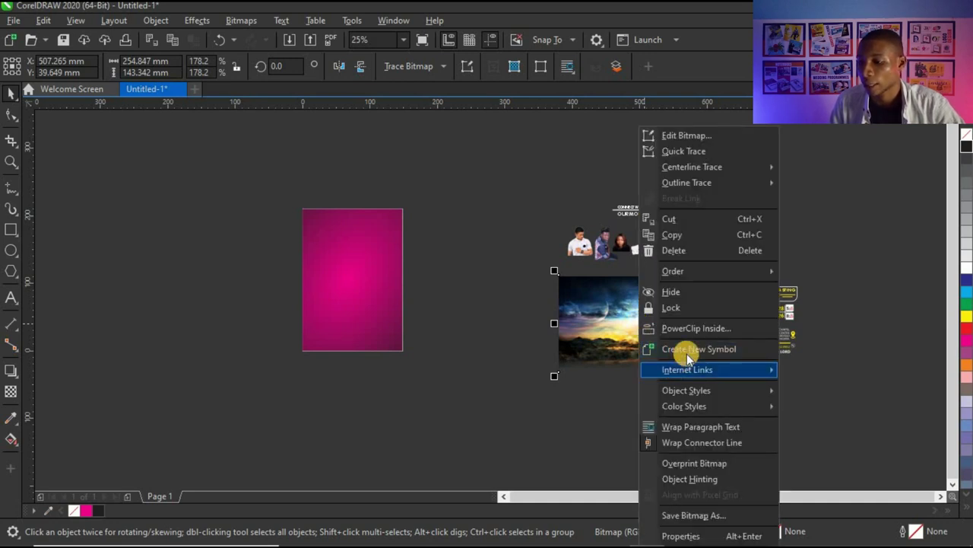
pyautogui.click(688, 330)
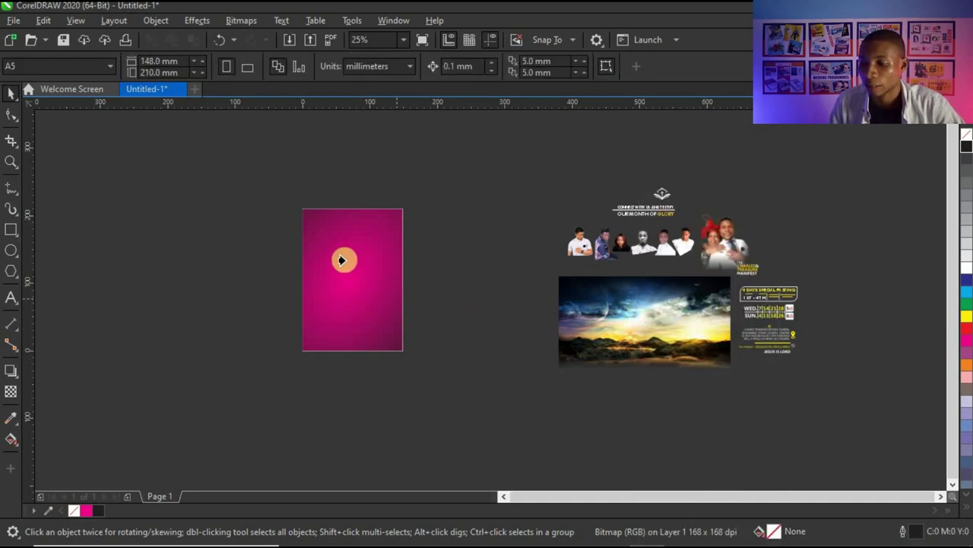
pyautogui.click(345, 260)
pyautogui.scroll(1, 346, 257)
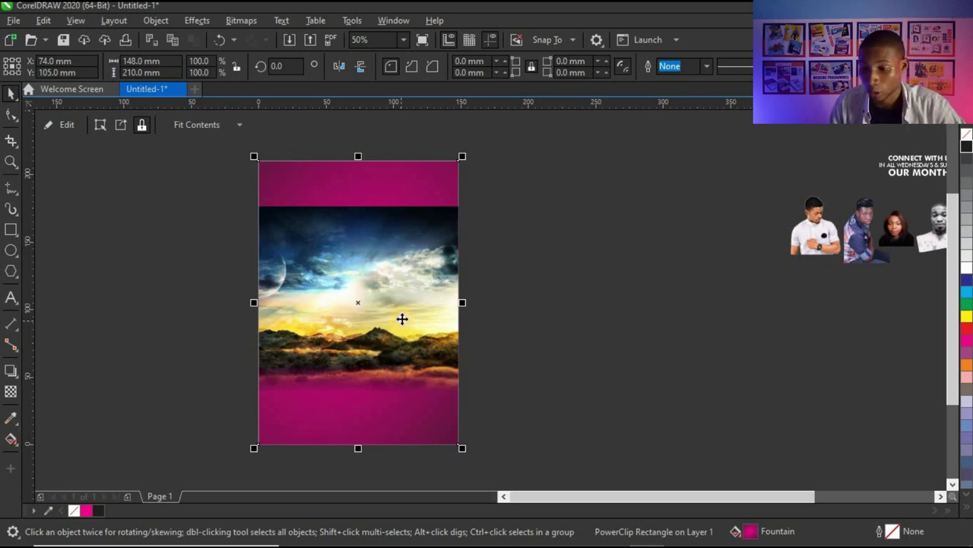
# Move the clipped landscape image up to cover the top of the page and enlarge it to about 261 x 147 mm
pyautogui.keyDown('ctrl'); pyautogui.click(388, 278); pyautogui.keyUp('ctrl')
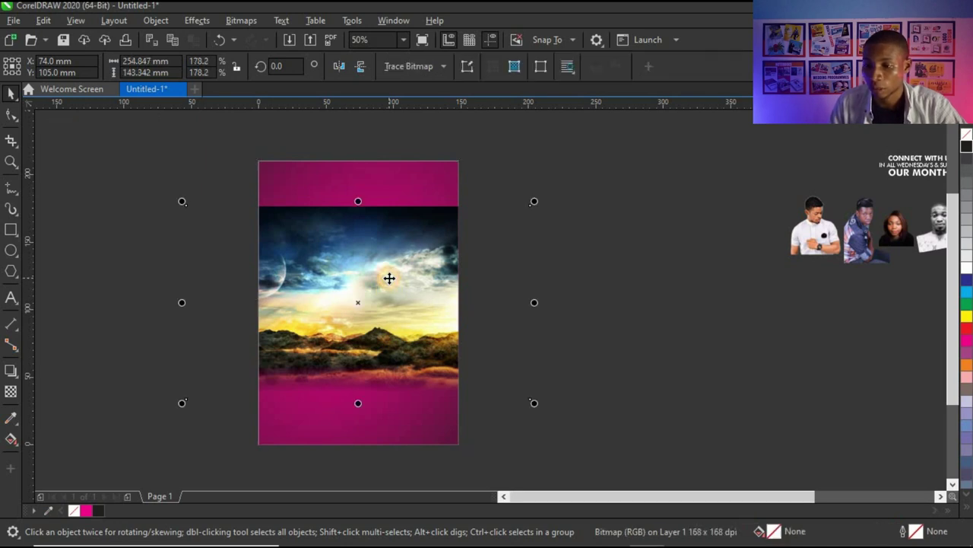
pyautogui.moveTo(357, 275); pyautogui.dragTo(359, 226)
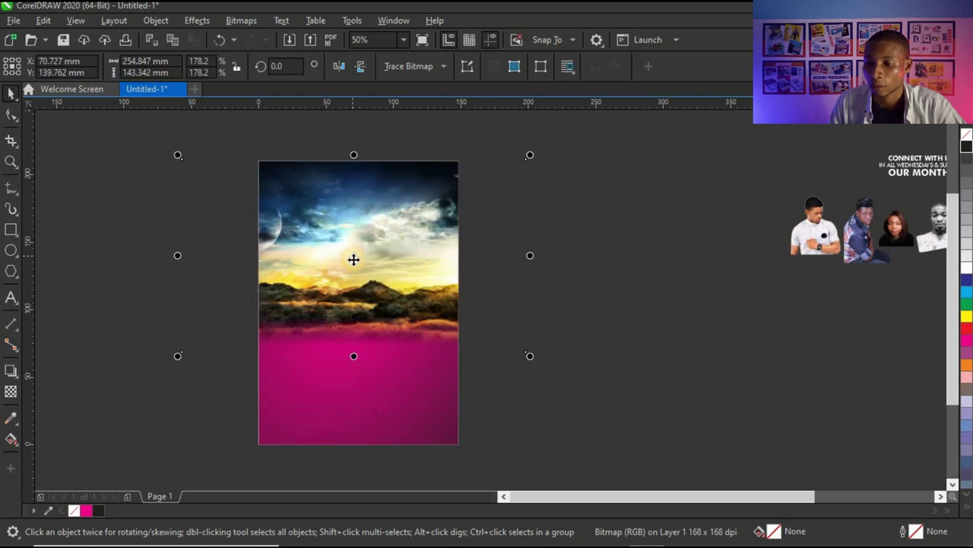
pyautogui.moveTo(531, 356); pyautogui.dragTo(538, 361)
pyautogui.moveTo(359, 261); pyautogui.dragTo(356, 262)
pyautogui.click(222, 285)
# Apply a uniform transparency of 68 to the clipped landscape image so it blends into the magenta background
pyautogui.click(11, 393)
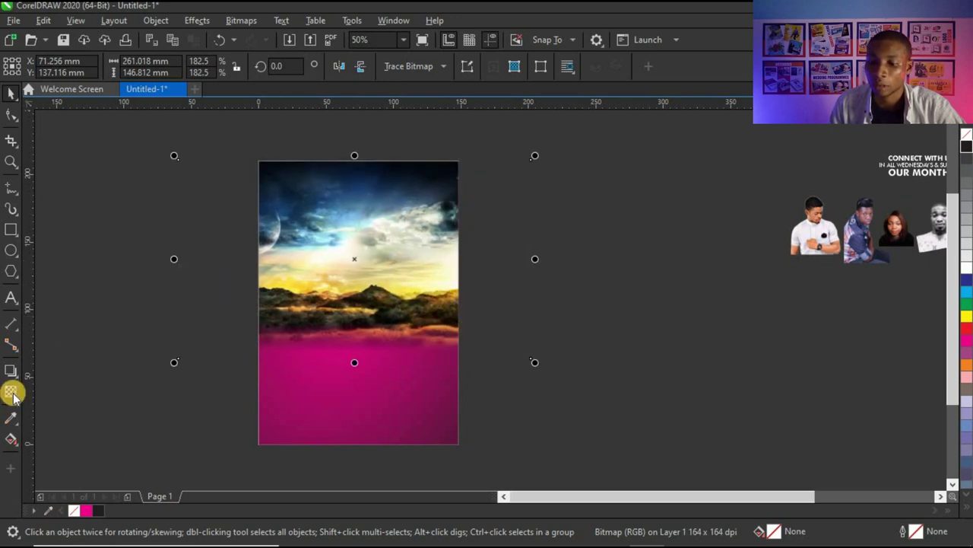
pyautogui.click(12, 393)
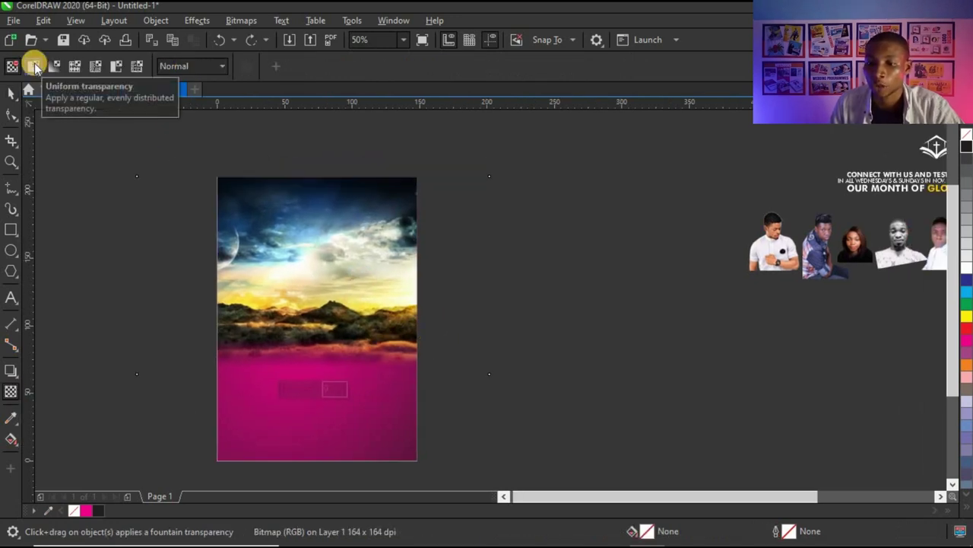
pyautogui.click(34, 66)
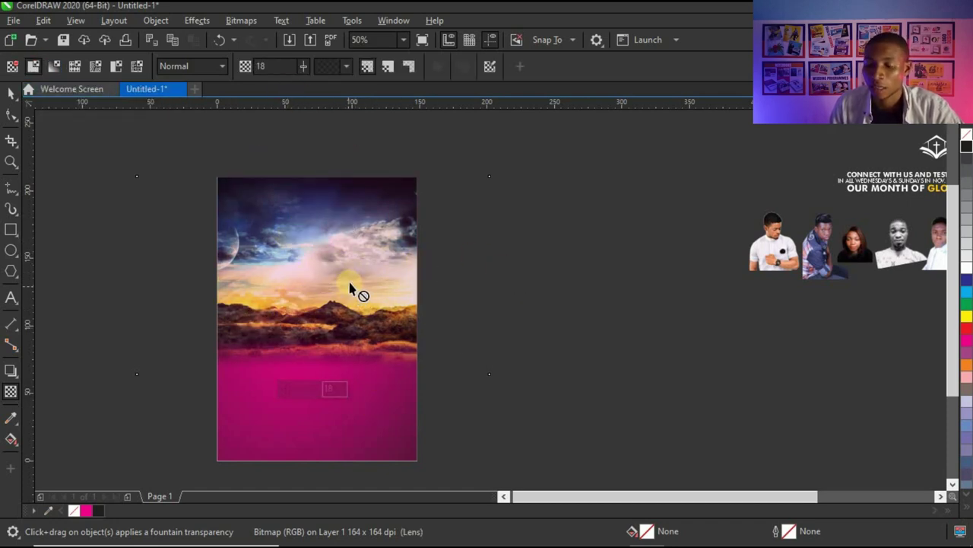
pyautogui.click(303, 67)
pyautogui.moveTo(305, 82)
pyautogui.mouseDown()
pyautogui.moveTo(308, 95)
pyautogui.moveTo(307, 73)
pyautogui.moveTo(320, 99)
pyautogui.moveTo(325, 63)
pyautogui.moveTo(303, 71)
pyautogui.moveTo(310, 82)
pyautogui.mouseUp()
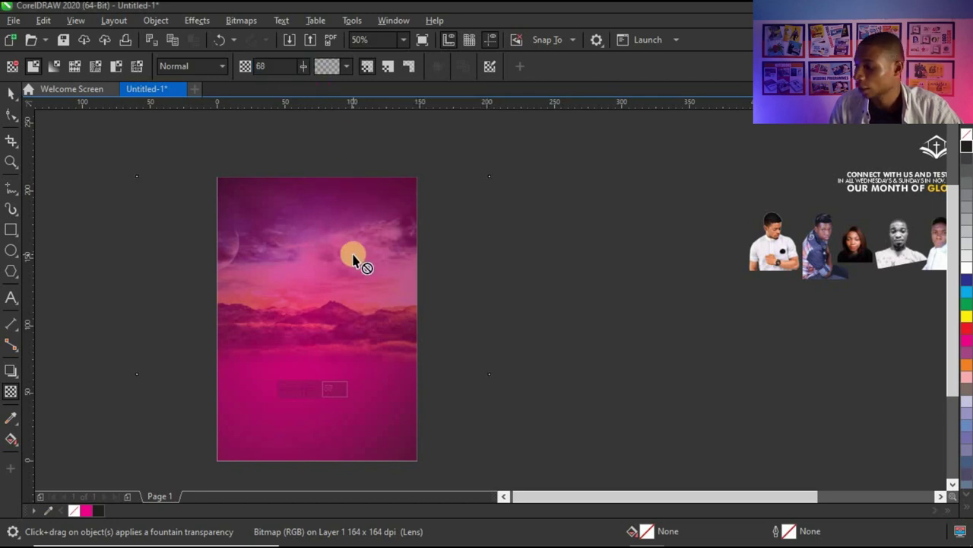
pyautogui.moveTo(305, 66); pyautogui.dragTo(305, 68)
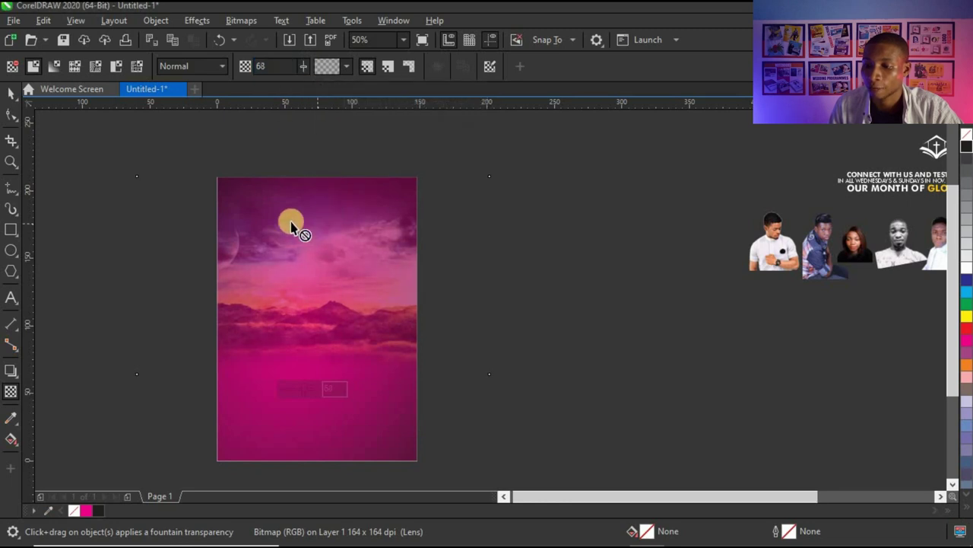
pyautogui.scroll(1, 337, 320)
pyautogui.scroll(-1, 396, 278)
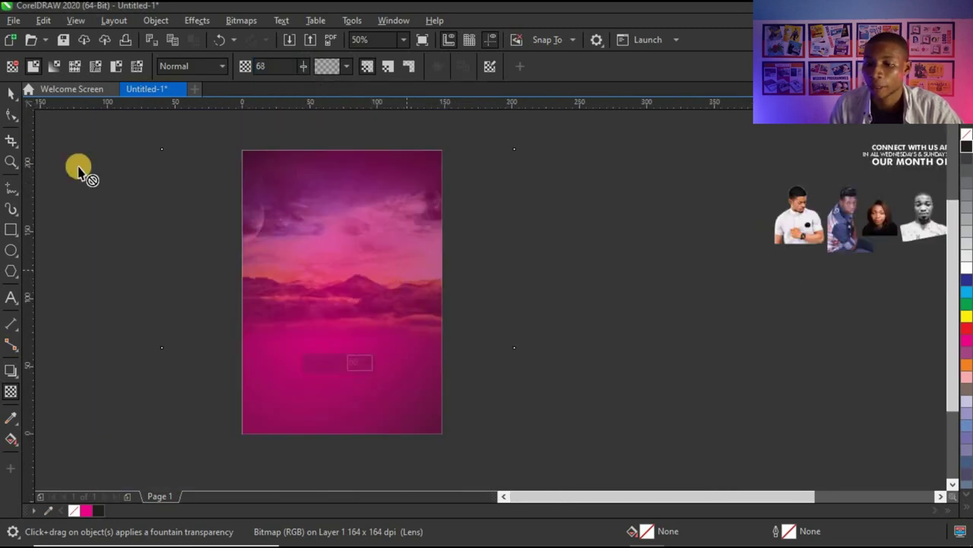
pyautogui.click(11, 93)
pyautogui.scroll(-2, 334, 274)
pyautogui.scroll(1, 342, 247)
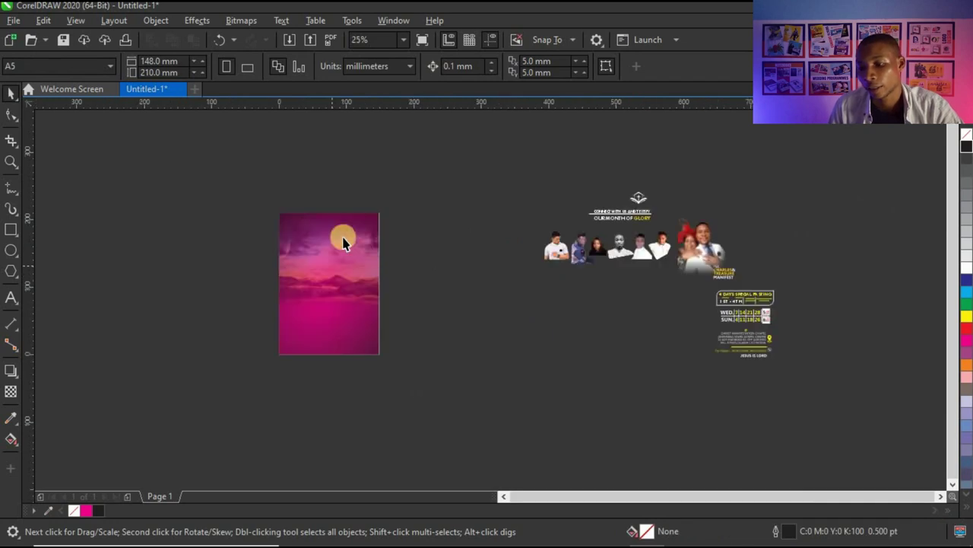
pyautogui.scroll(1, 343, 242)
pyautogui.scroll(-1, 350, 232)
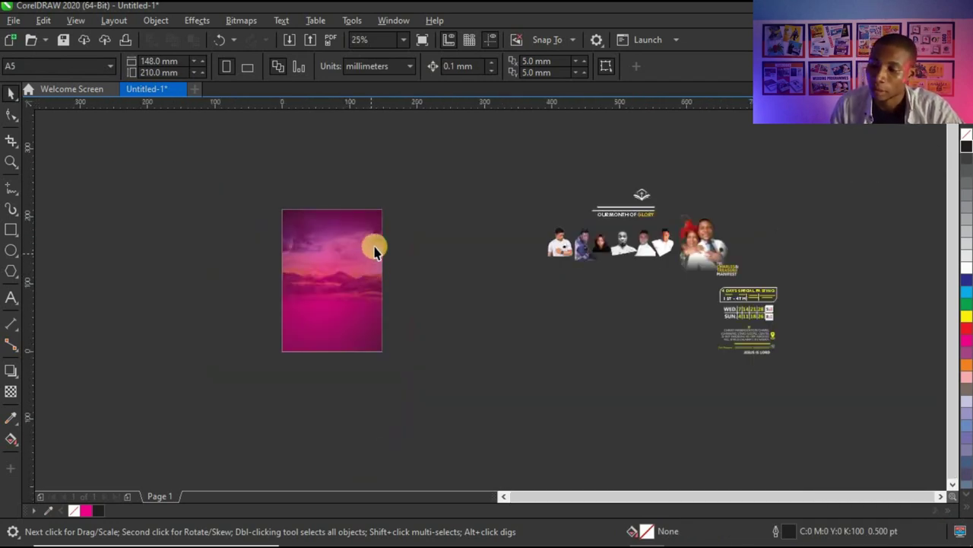
pyautogui.scroll(1, 373, 251)
pyautogui.scroll(-1, 521, 247)
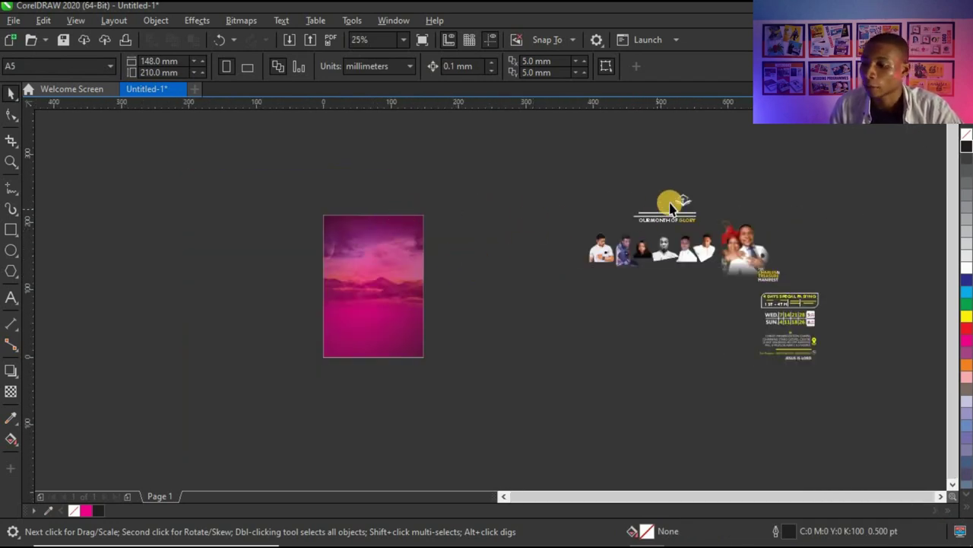
# Move the white church logo from the assets beside the page into the flyer's upper-left corner
pyautogui.click(687, 201)
pyautogui.moveTo(684, 201); pyautogui.dragTo(372, 263)
pyautogui.scroll(1, 330, 221)
pyautogui.scroll(2, 331, 221)
pyautogui.scroll(-1, 271, 256)
# Move the three-line "CONNECT WITH US AND TESTIFY" heading onto the flyer beside the logo, centred at about X 90, Y 192 mm
pyautogui.click(829, 240)
pyautogui.moveTo(890, 242); pyautogui.dragTo(330, 266)
pyautogui.scroll(1, 350, 249)
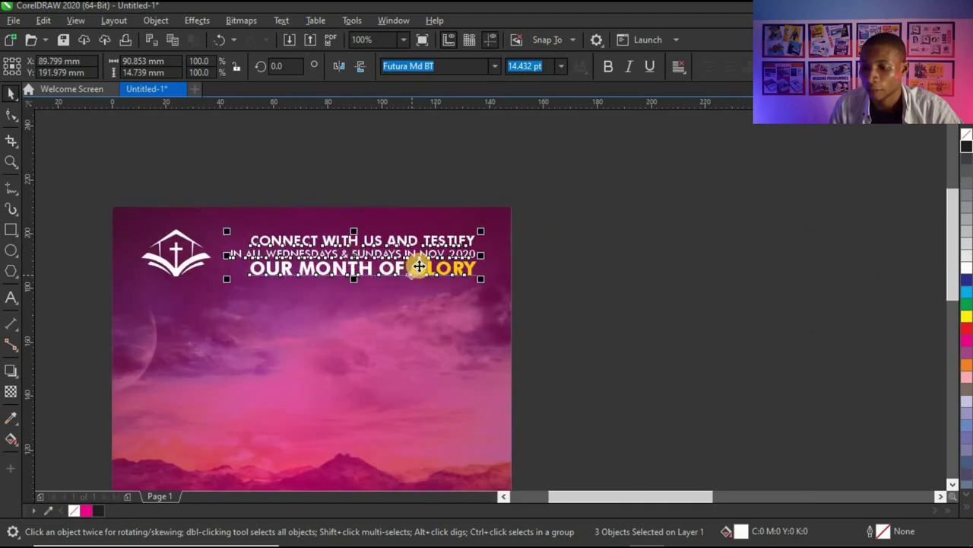
pyautogui.scroll(1, 420, 272)
pyautogui.scroll(-1, 478, 283)
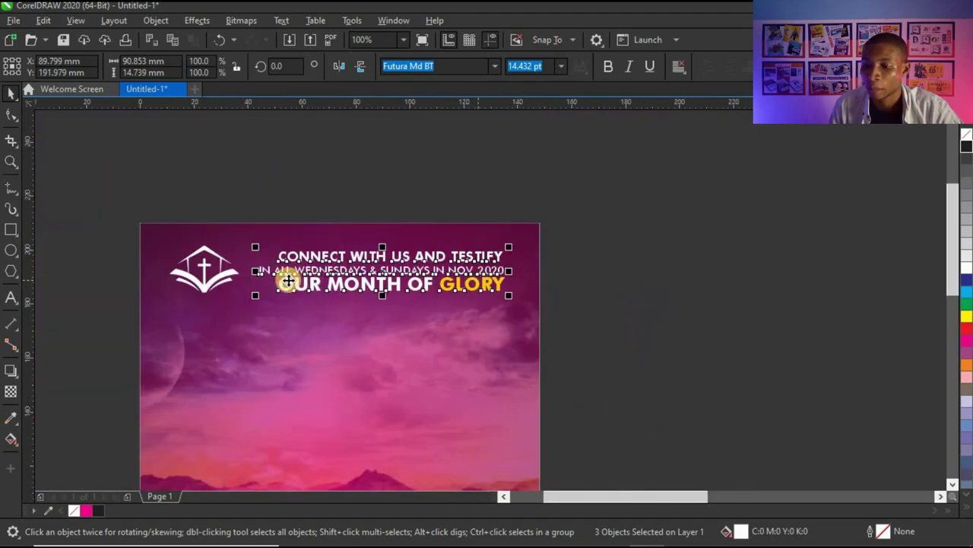
pyautogui.moveTo(119, 195); pyautogui.dragTo(248, 301)
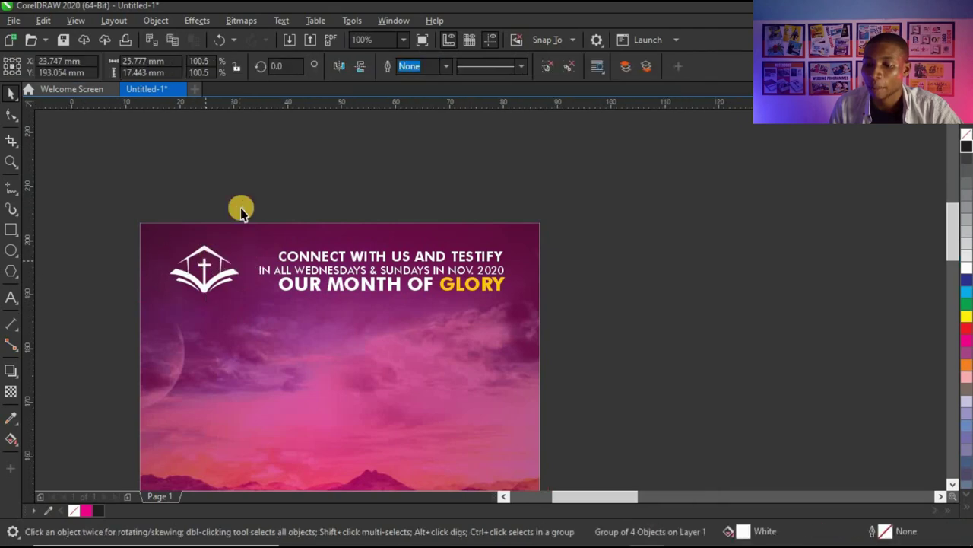
pyautogui.scroll(1, 221, 239)
pyautogui.scroll(-1, 243, 212)
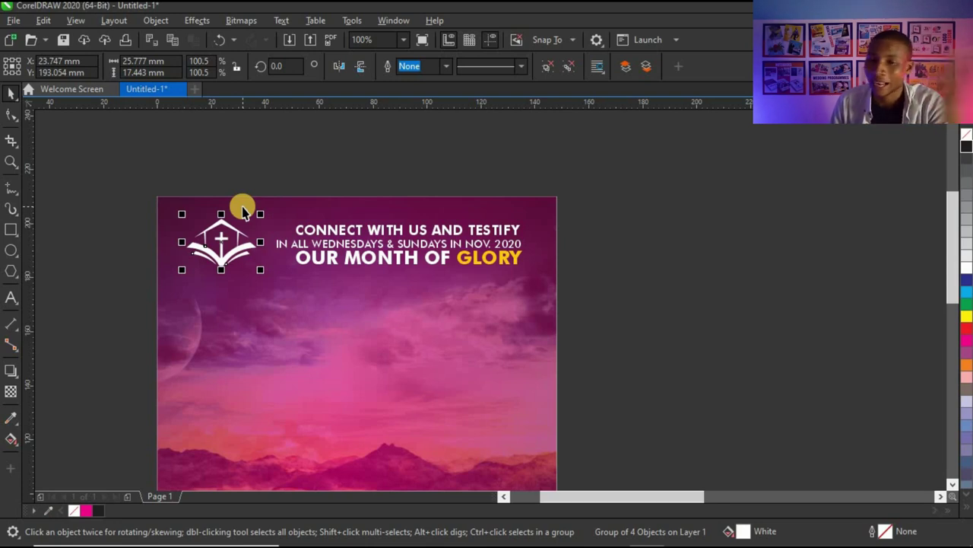
pyautogui.scroll(-2, 265, 168)
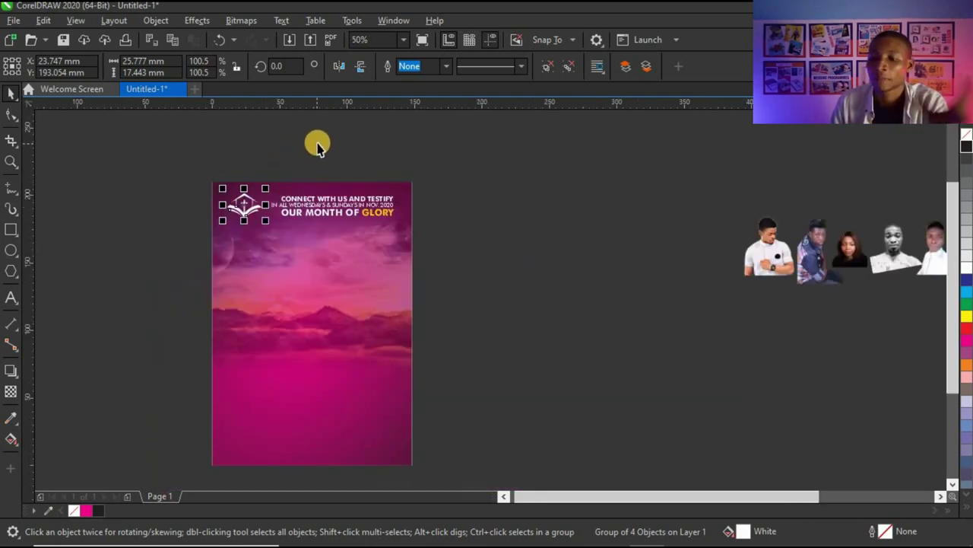
pyautogui.click(291, 179)
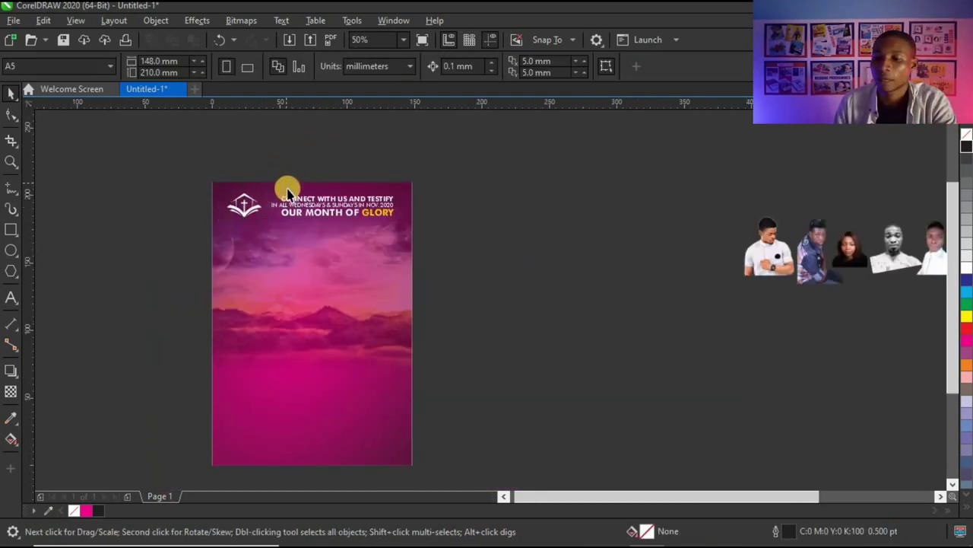
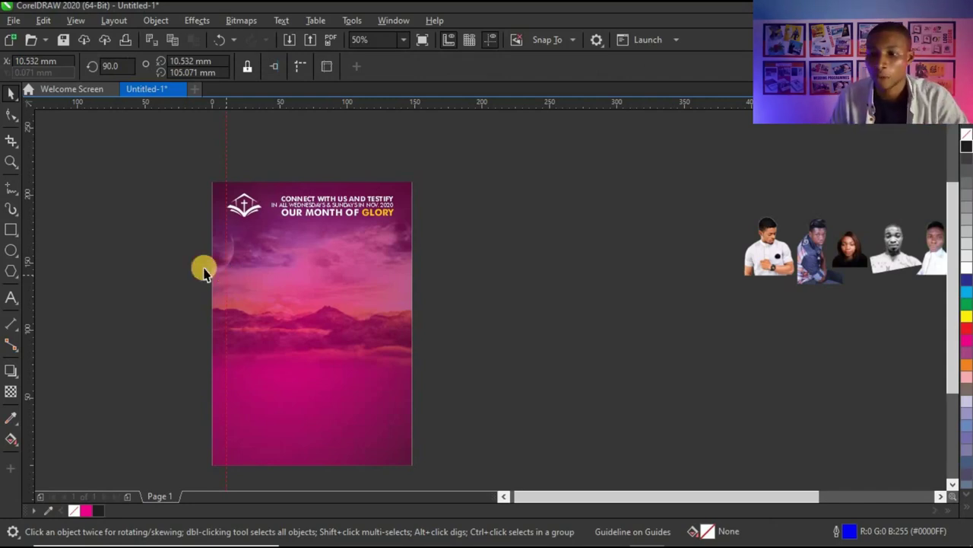
# Place a top margin guideline at about 202 mm and vertical side guidelines at about 8 mm and 139 mm
pyautogui.scroll(2, 331, 180)
pyautogui.moveTo(332, 122); pyautogui.dragTo(334, 203)
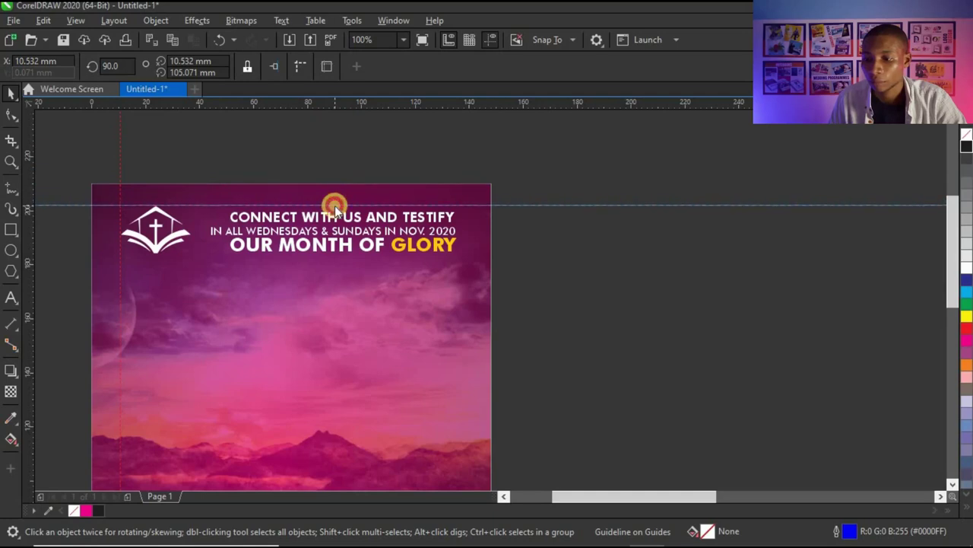
pyautogui.scroll(-2, 250, 140)
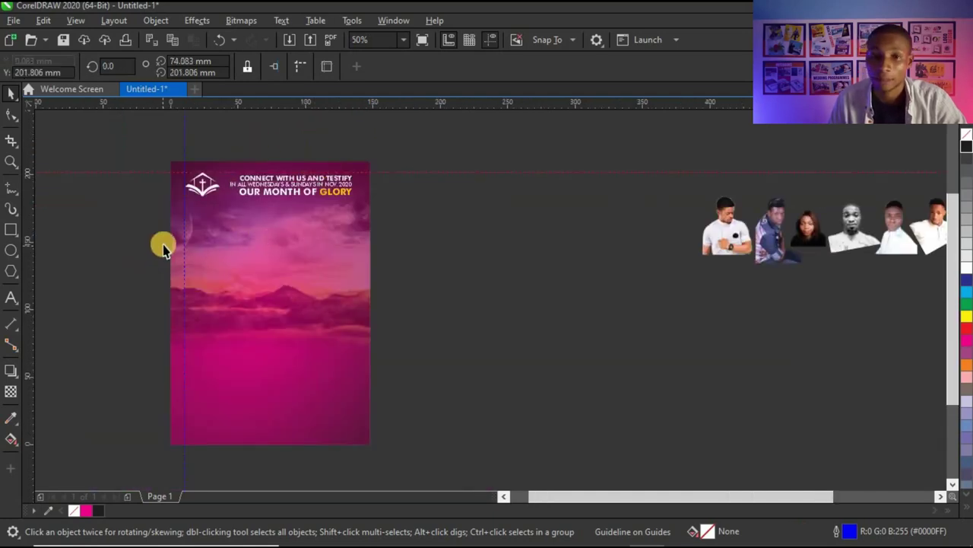
pyautogui.moveTo(183, 282); pyautogui.dragTo(181, 284)
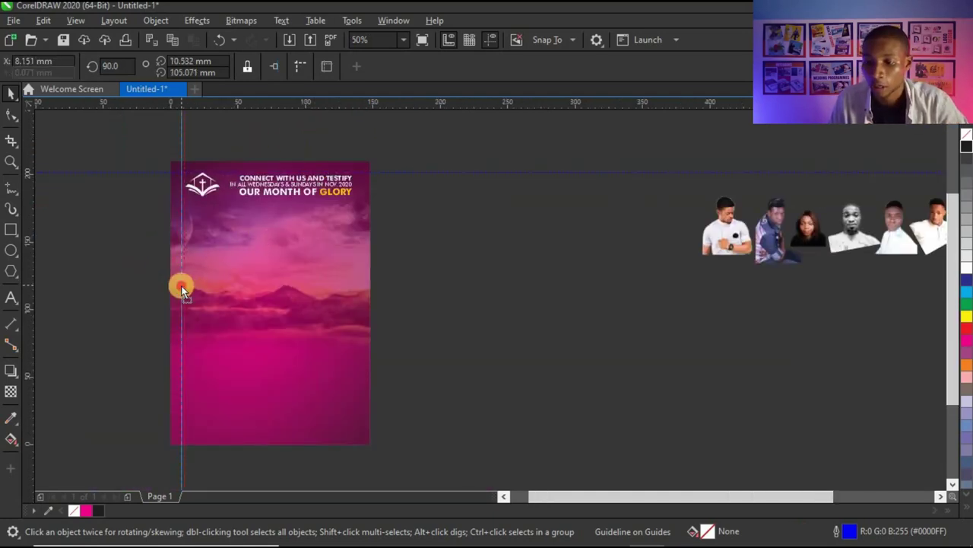
pyautogui.moveTo(297, 295); pyautogui.dragTo(358, 302)
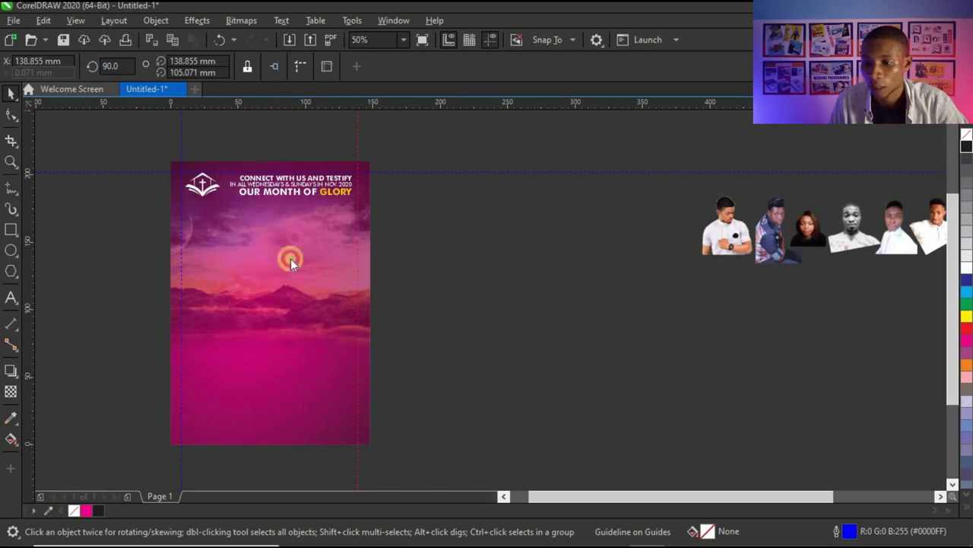
# Place a horizontal bottom margin guideline about 10 mm above the page's lower edge
pyautogui.moveTo(291, 263); pyautogui.dragTo(297, 428)
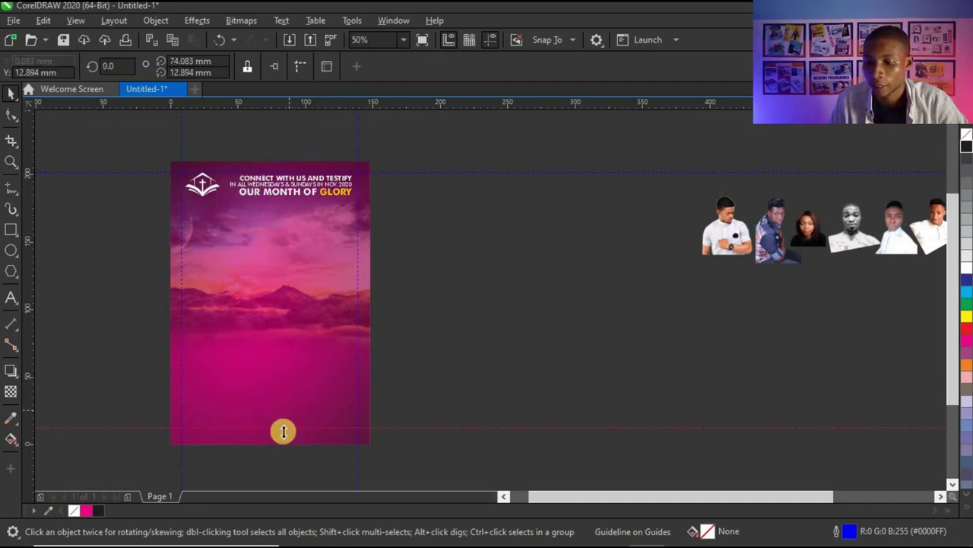
pyautogui.scroll(2, 283, 431)
pyautogui.click(297, 415)
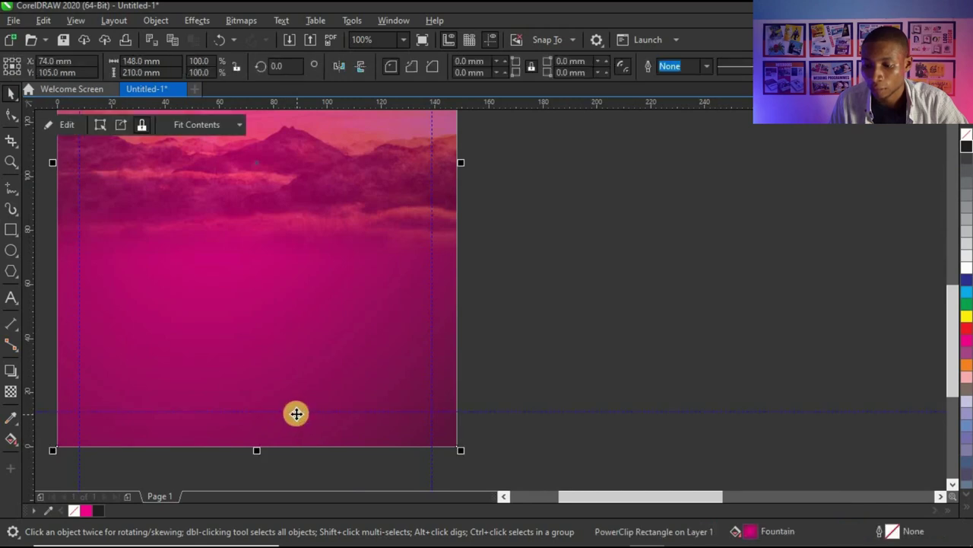
pyautogui.click(539, 420)
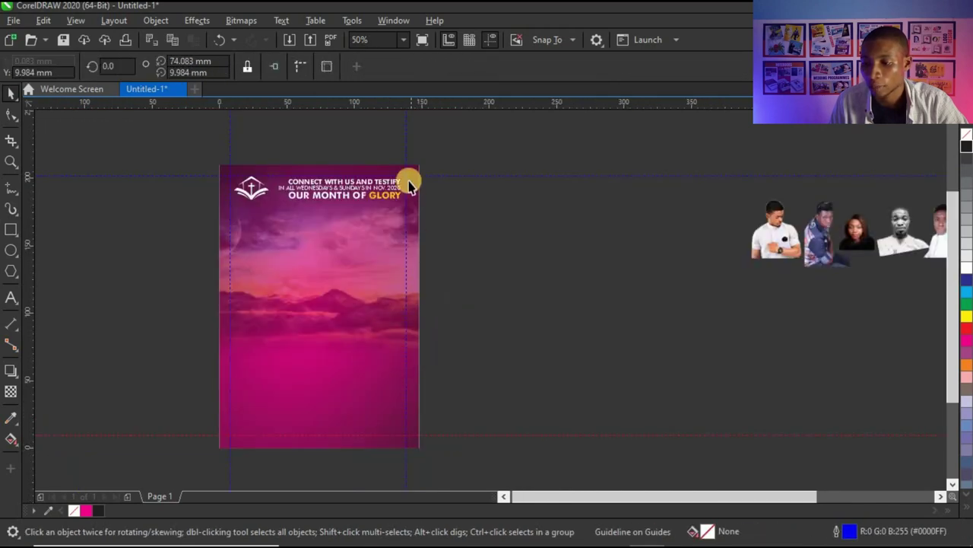
# Move the left vertical margin guideline inward to about 9.5 mm
pyautogui.scroll(3, 408, 186)
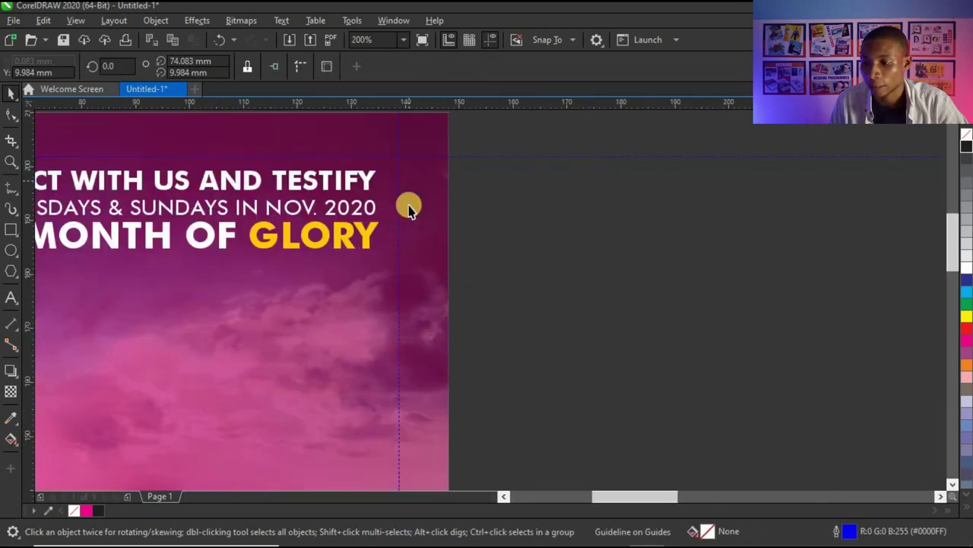
pyautogui.scroll(-3, 409, 209)
pyautogui.scroll(2, 230, 205)
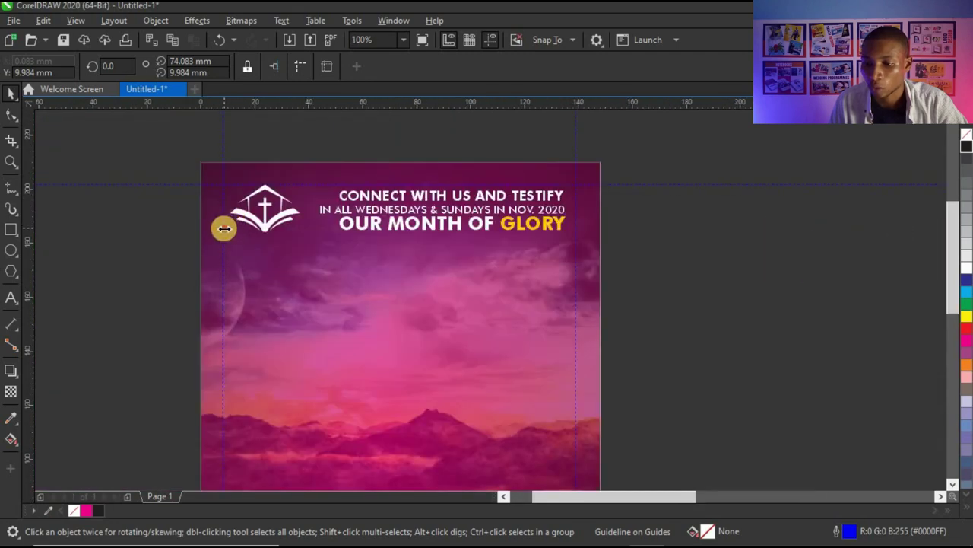
pyautogui.moveTo(224, 228); pyautogui.dragTo(229, 235)
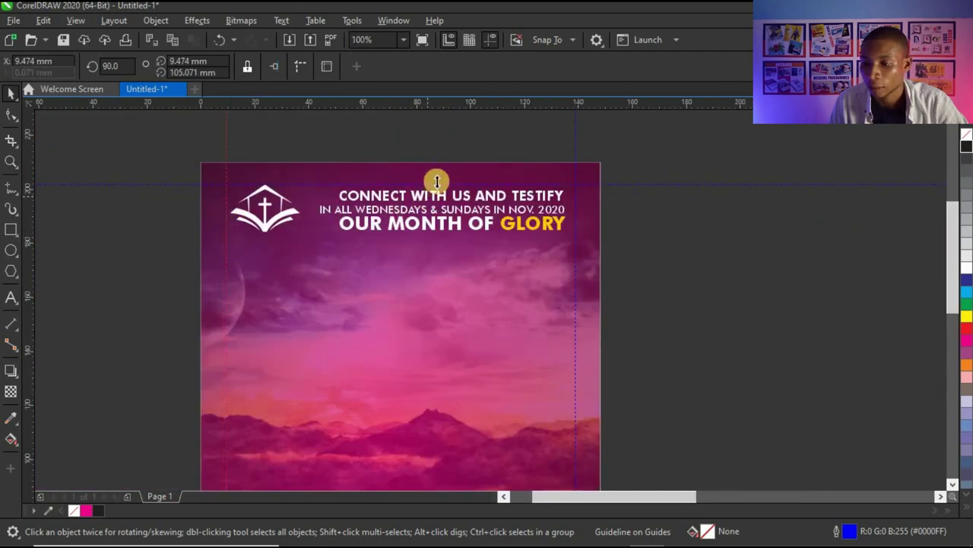
pyautogui.scroll(2, 433, 186)
pyautogui.scroll(-2, 600, 213)
pyautogui.scroll(-2, 404, 287)
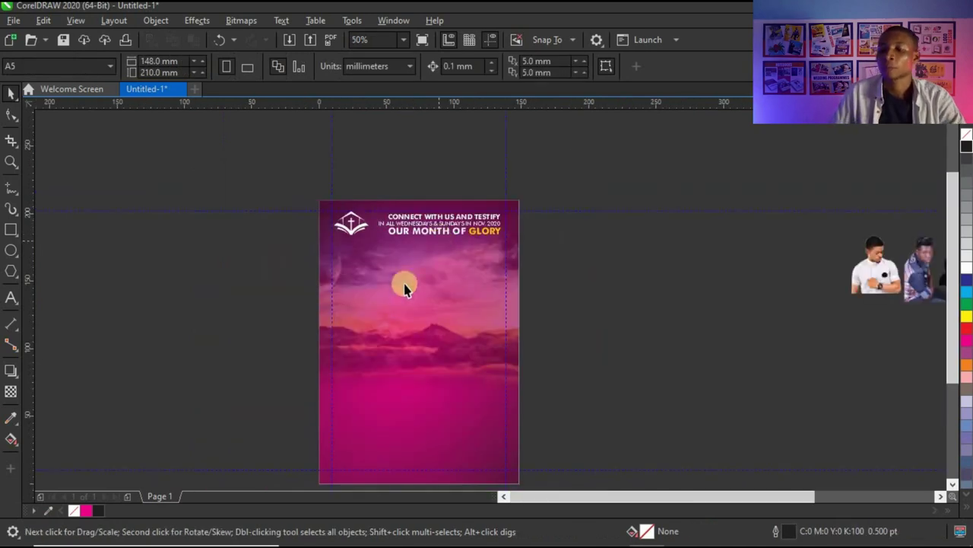
# Shift the logo left against the left margin guideline, centring it at about X 22.5 mm
pyautogui.scroll(-2, 404, 288)
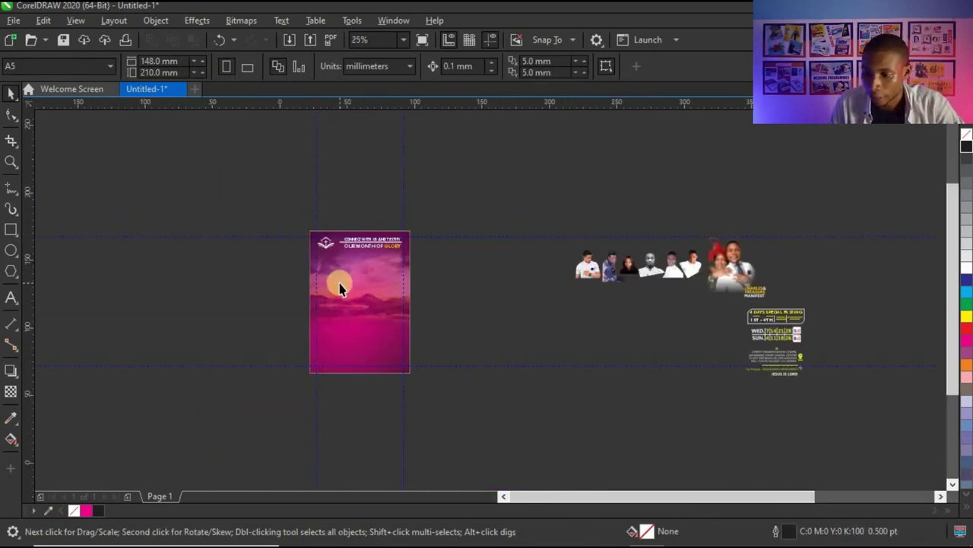
pyautogui.scroll(2, 340, 287)
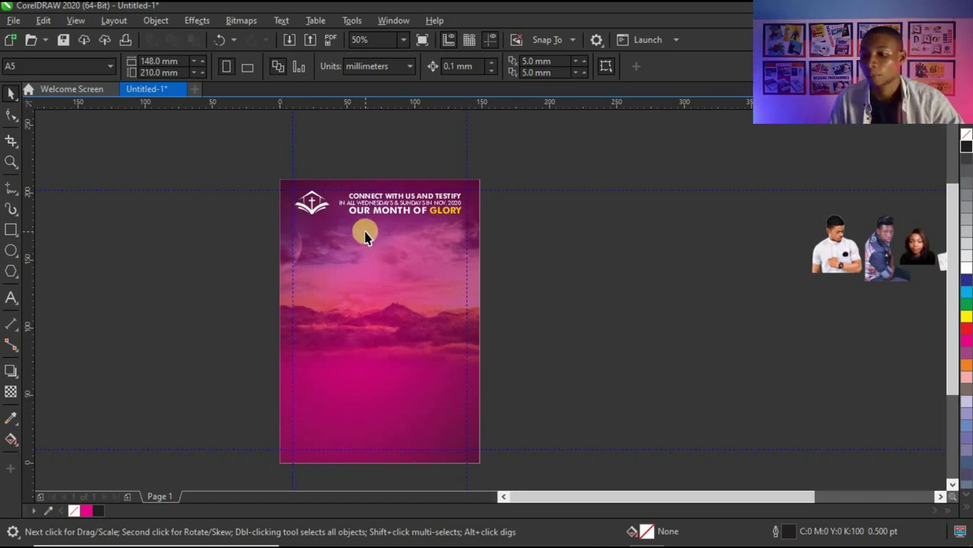
pyautogui.scroll(2, 266, 200)
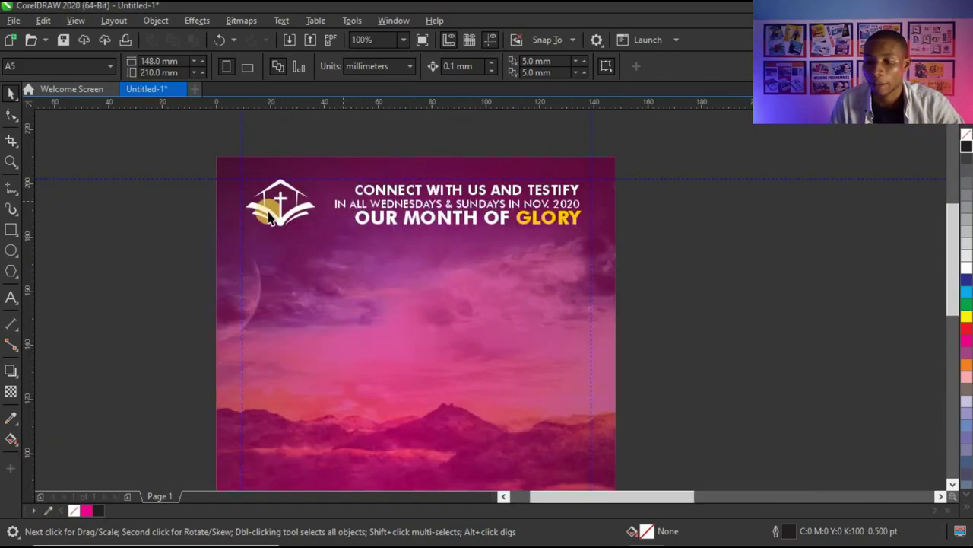
pyautogui.moveTo(289, 162); pyautogui.dragTo(328, 173)
pyautogui.scroll(2, 304, 170)
pyautogui.scroll(-4, 178, 178)
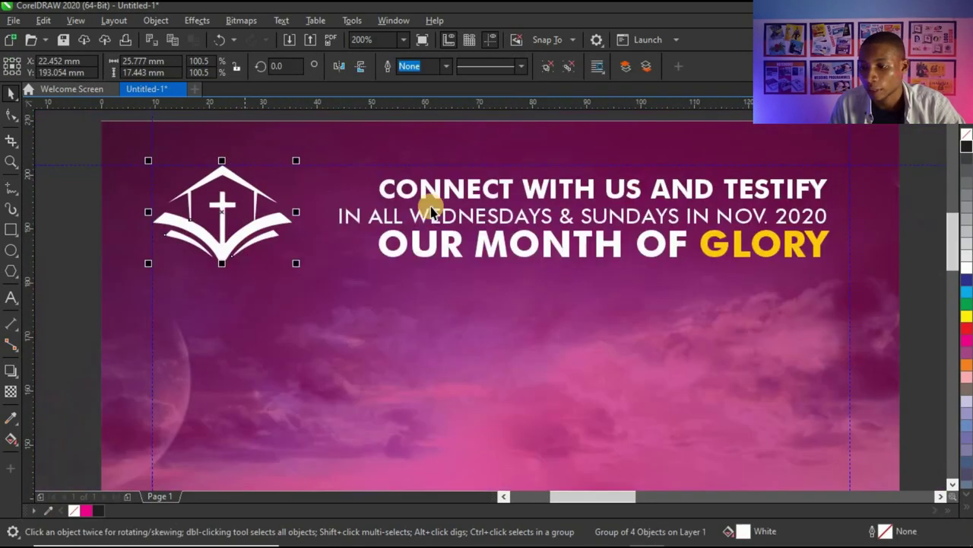
# Move the three heading lines up and right to the margin guidelines, centred at about X 92.8, Y 193.3 mm
pyautogui.moveTo(631, 150); pyautogui.dragTo(251, 318)
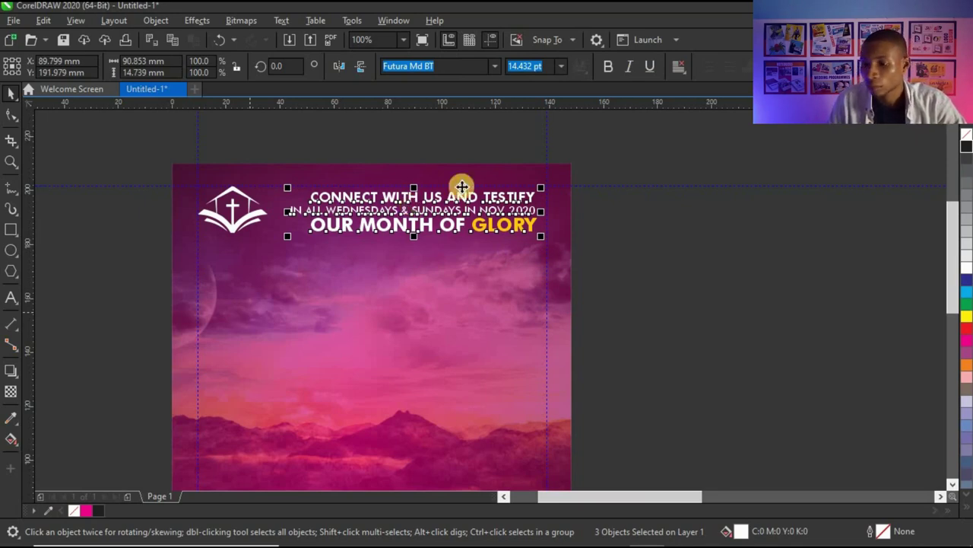
pyautogui.scroll(3, 489, 191)
pyautogui.moveTo(551, 220); pyautogui.dragTo(528, 191)
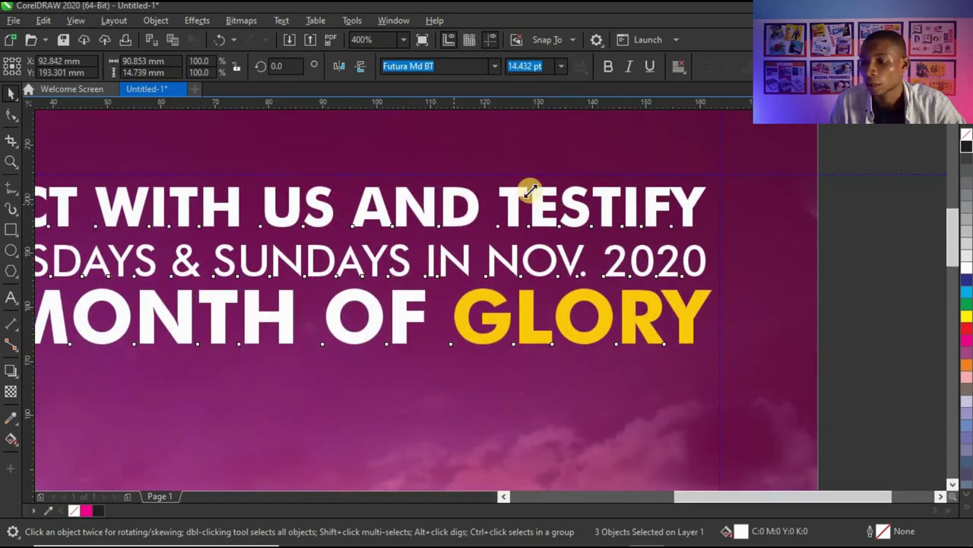
pyautogui.scroll(-5, 370, 190)
pyautogui.press('Escape')
pyautogui.scroll(-2, 248, 217)
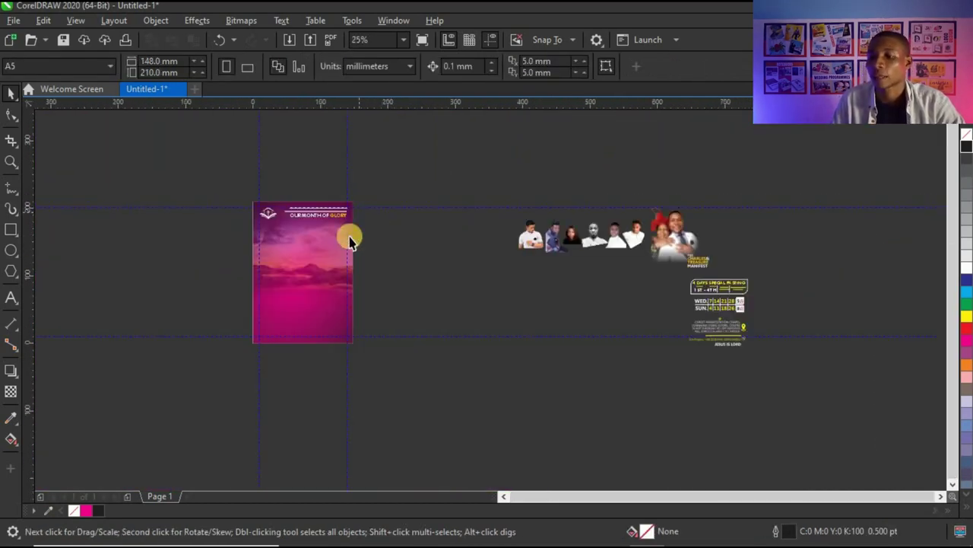
pyautogui.scroll(2, 319, 243)
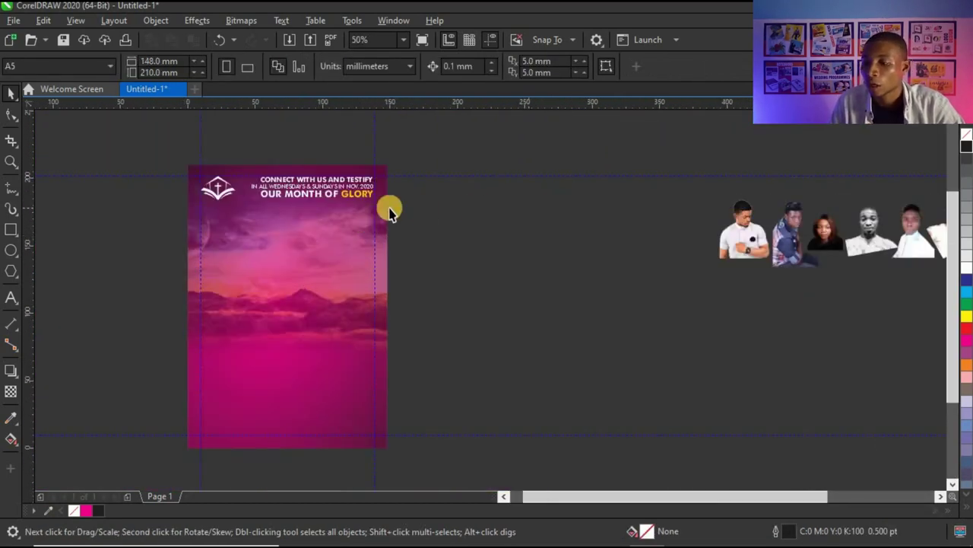
pyautogui.scroll(-2, 591, 203)
pyautogui.scroll(1, 479, 199)
pyautogui.scroll(1, 324, 231)
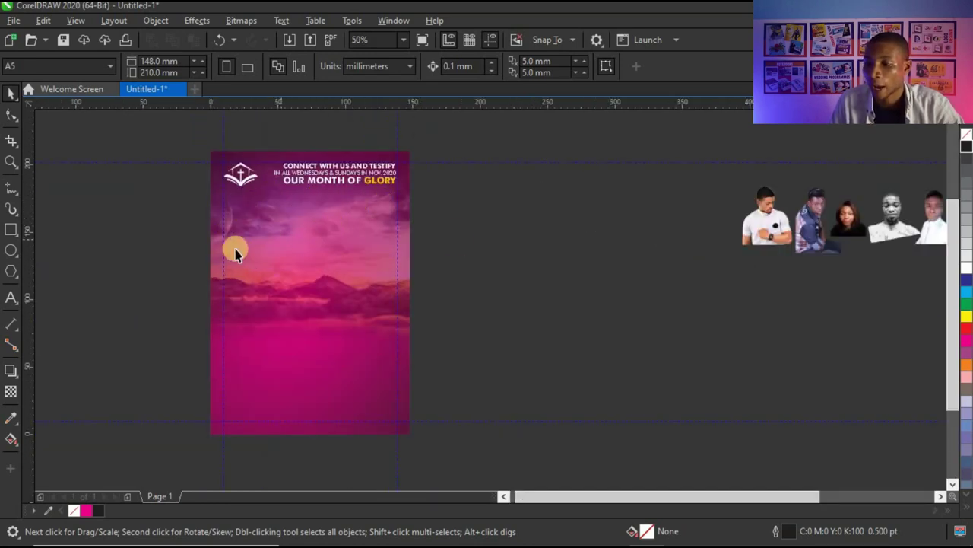
pyautogui.scroll(-1, 407, 244)
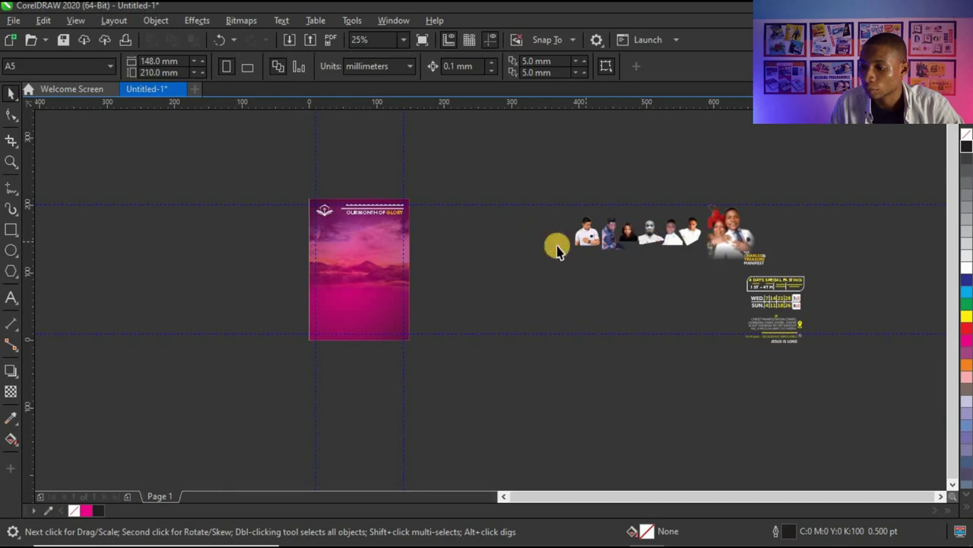
pyautogui.scroll(1, 363, 225)
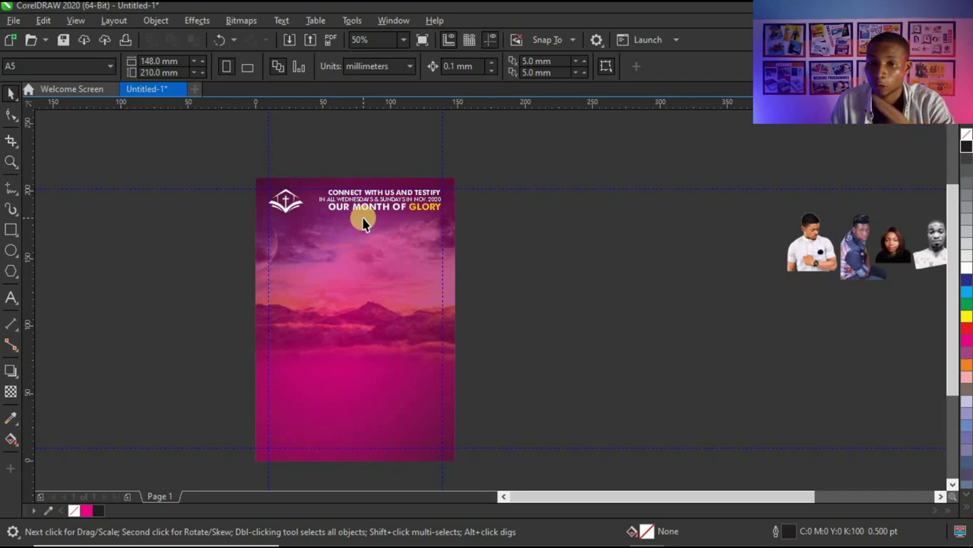
pyautogui.scroll(-1, 300, 266)
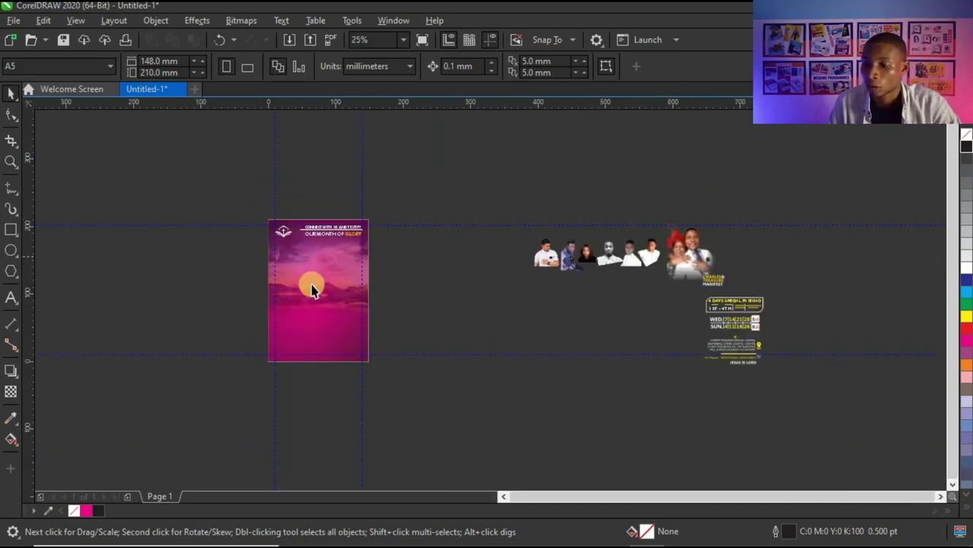
pyautogui.scroll(2, 308, 258)
pyautogui.scroll(1, 335, 240)
pyautogui.scroll(-3, 456, 251)
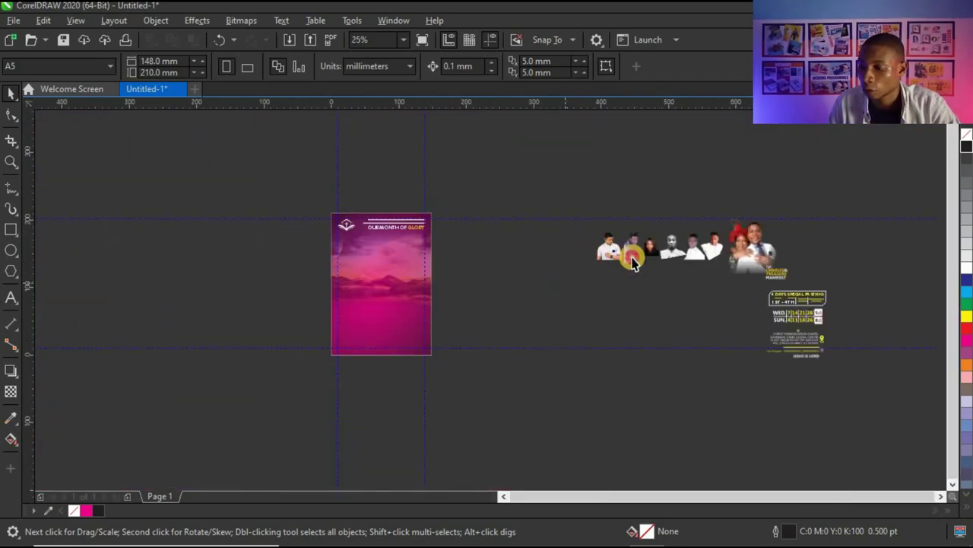
pyautogui.moveTo(720, 194); pyautogui.dragTo(735, 193)
pyautogui.moveTo(604, 256); pyautogui.dragTo(487, 259)
pyautogui.hotkey('ctrl', 'z')
# Move the row of six portrait photos together to just beside the flyer page's right edge
pyautogui.moveTo(554, 302); pyautogui.dragTo(742, 200)
pyautogui.moveTo(716, 256); pyautogui.dragTo(578, 251)
pyautogui.press('Escape')
pyautogui.scroll(2, 578, 245)
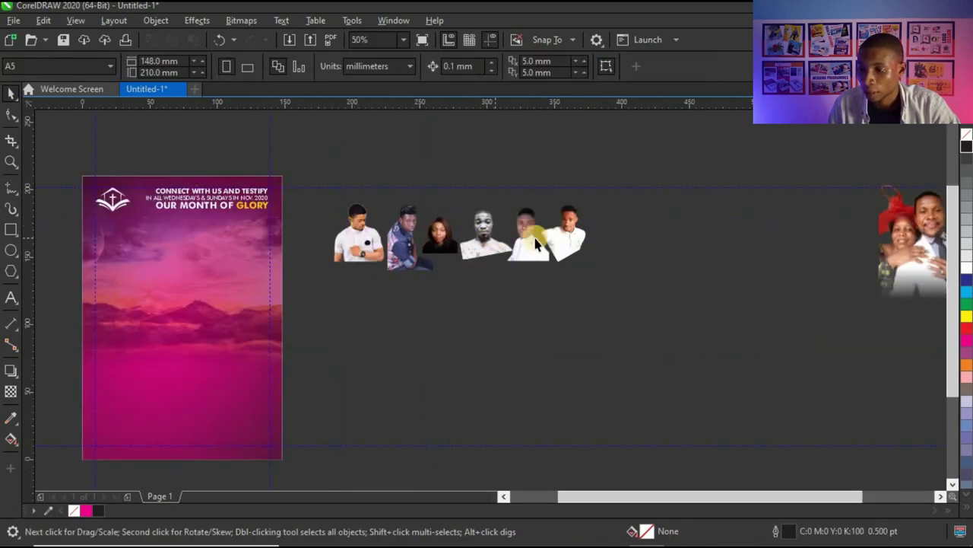
pyautogui.scroll(-1, 600, 251)
pyautogui.scroll(1, 498, 249)
pyautogui.scroll(-1, 515, 251)
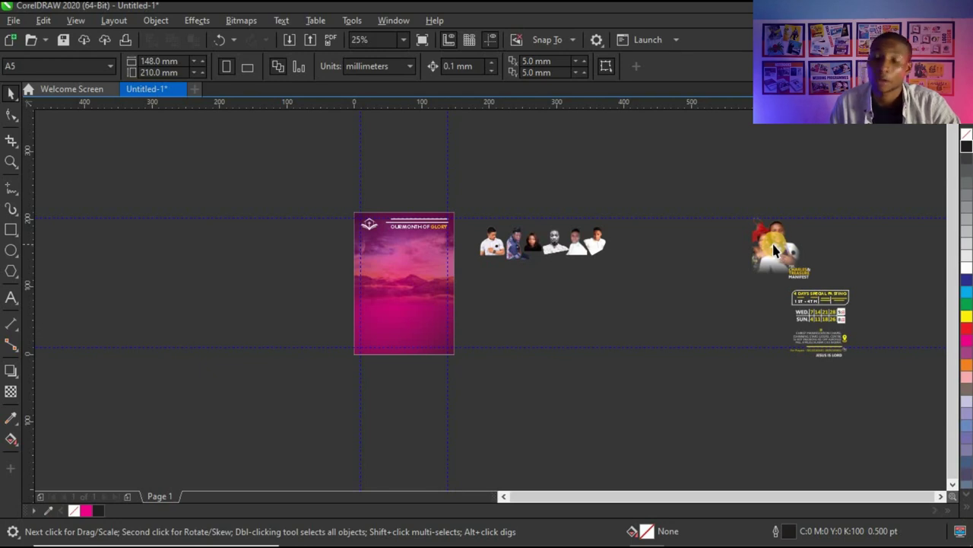
pyautogui.moveTo(773, 247); pyautogui.dragTo(769, 262)
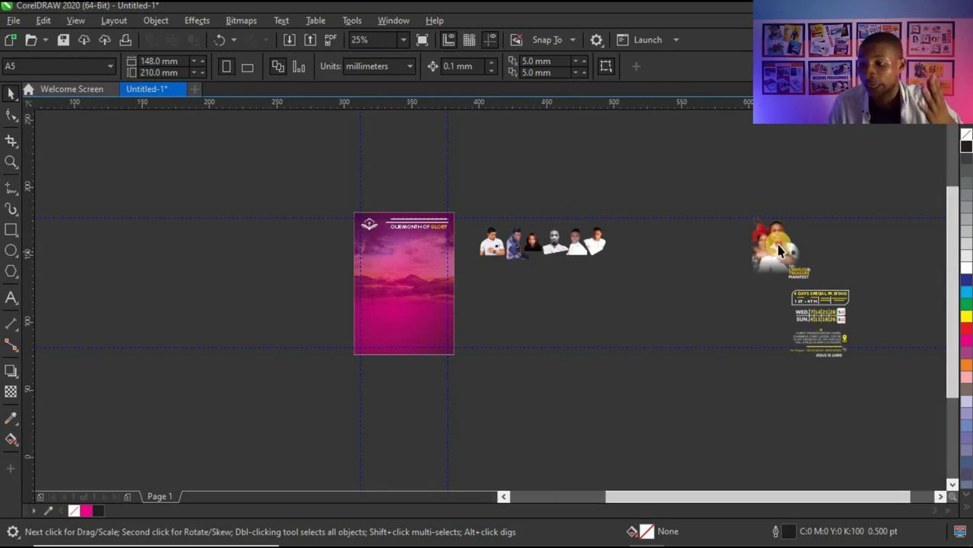
pyautogui.scroll(1, 772, 254)
pyautogui.click(776, 249)
pyautogui.scroll(-1, 745, 241)
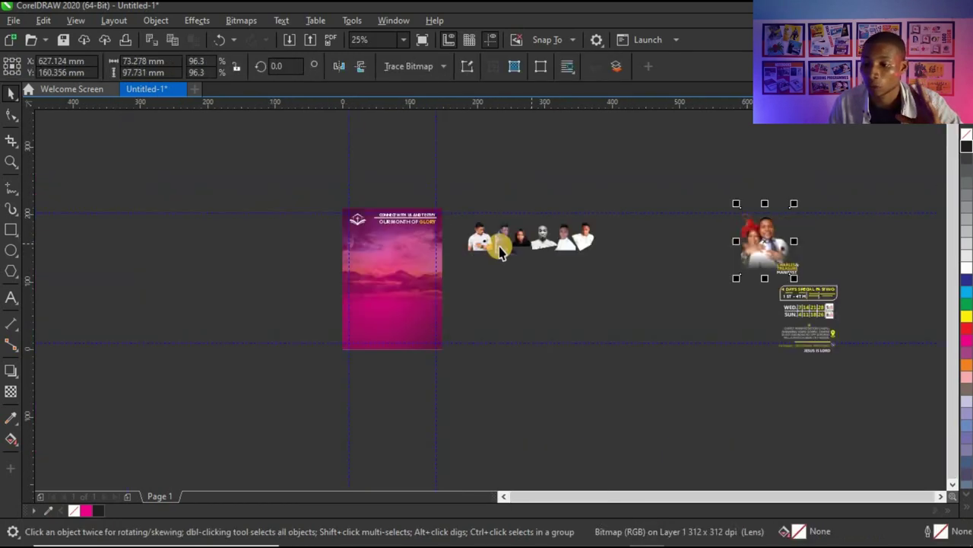
pyautogui.scroll(1, 500, 246)
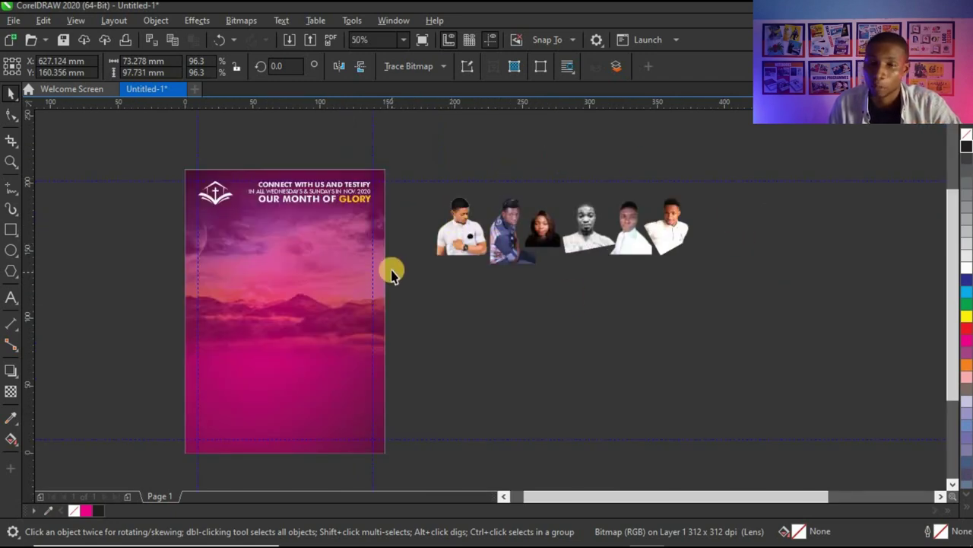
pyautogui.scroll(1, 193, 251)
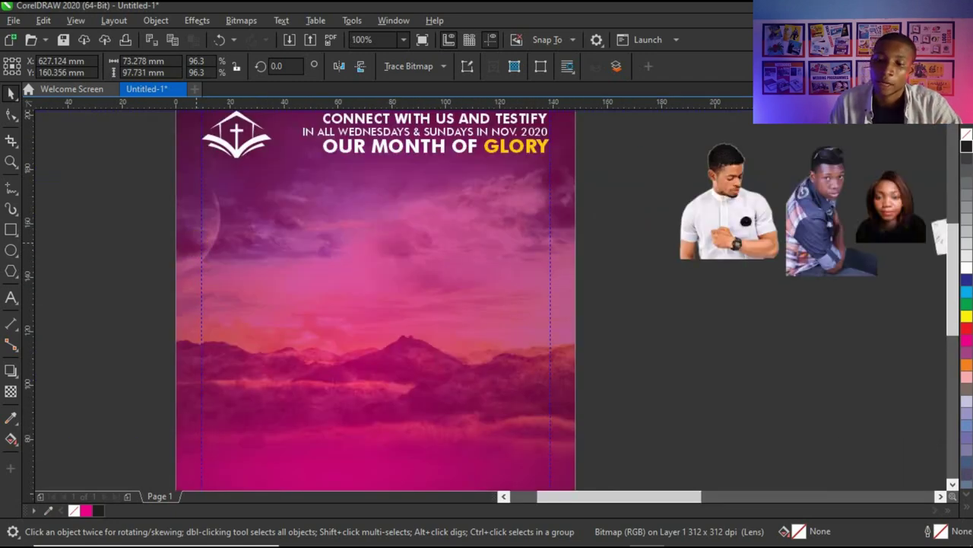
# Draw a perfect circle about 36.8 mm in diameter below the logo in the flyer's left half
pyautogui.click(11, 251)
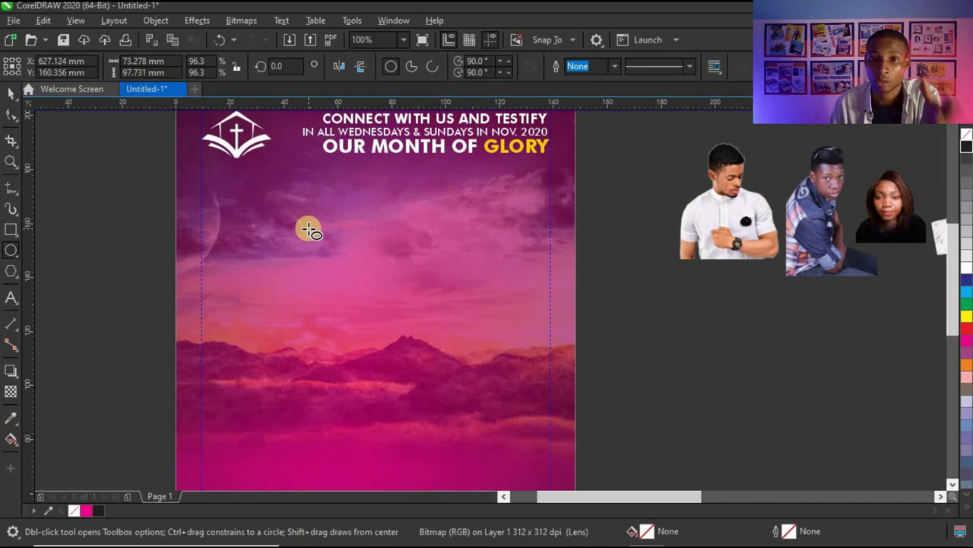
pyautogui.press('space')
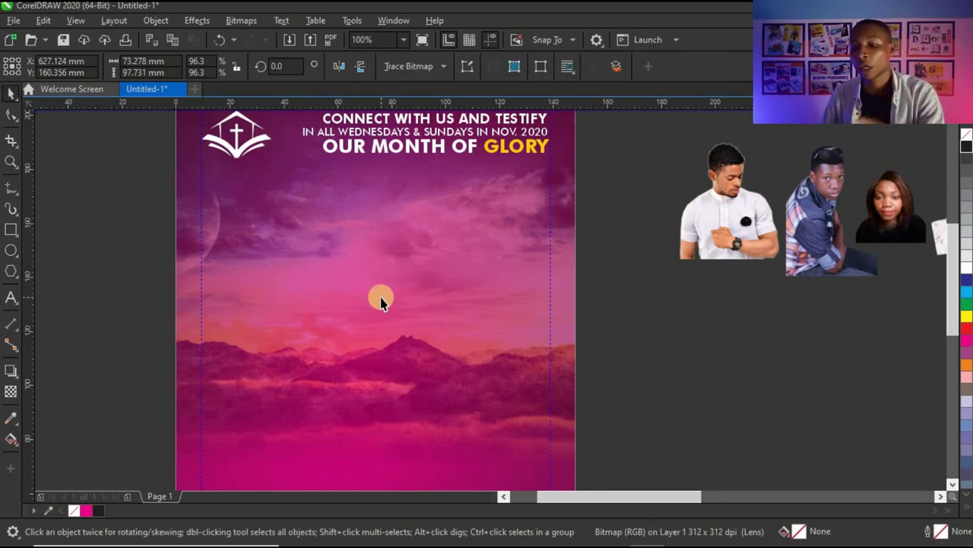
pyautogui.click(9, 249)
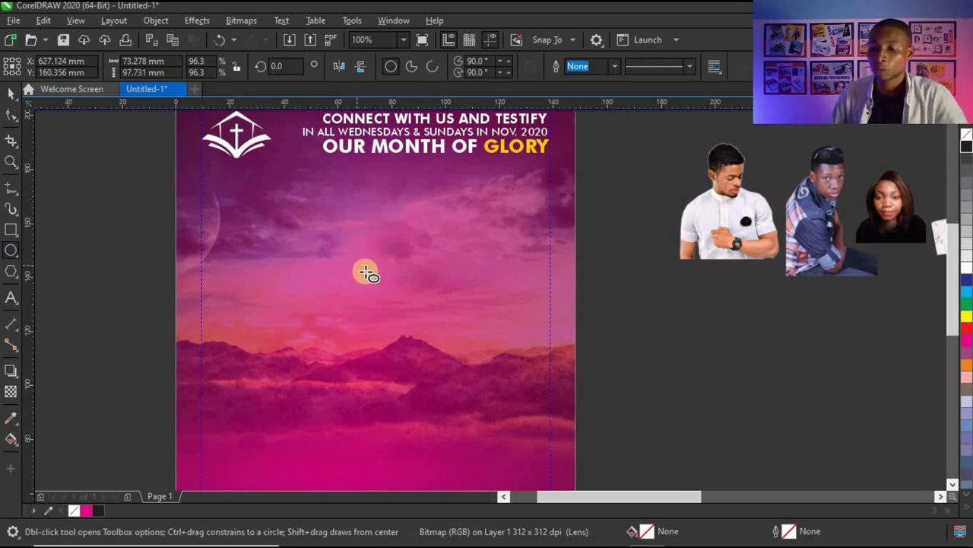
pyautogui.moveTo(253, 200)
pyautogui.mouseDown()
pyautogui.moveTo(321, 302)
pyautogui.moveTo(313, 284)
pyautogui.moveTo(333, 300)
pyautogui.mouseUp()
pyautogui.click(11, 92)
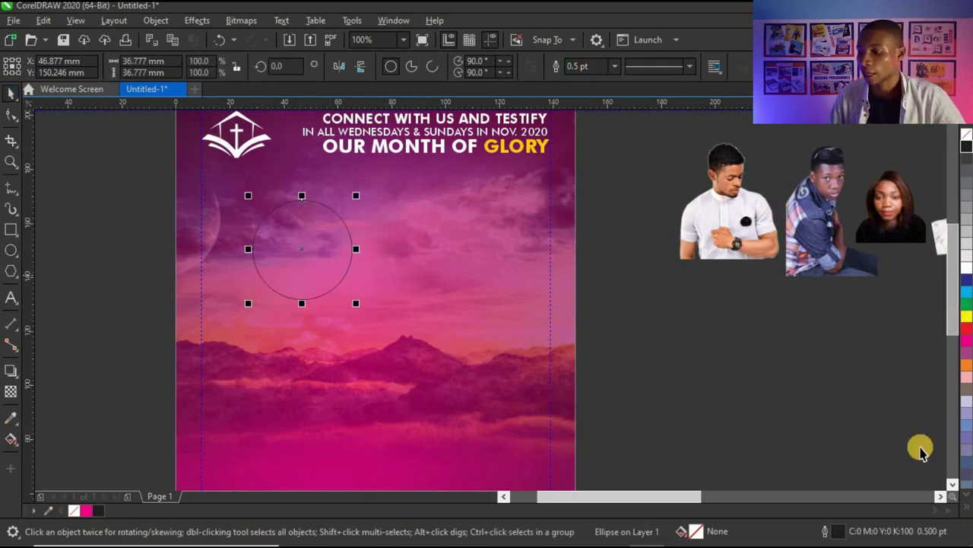
# Fill the circle with Deep Yellow (C0 M20 Y100 K0) and remove its outline
pyautogui.click(968, 507)
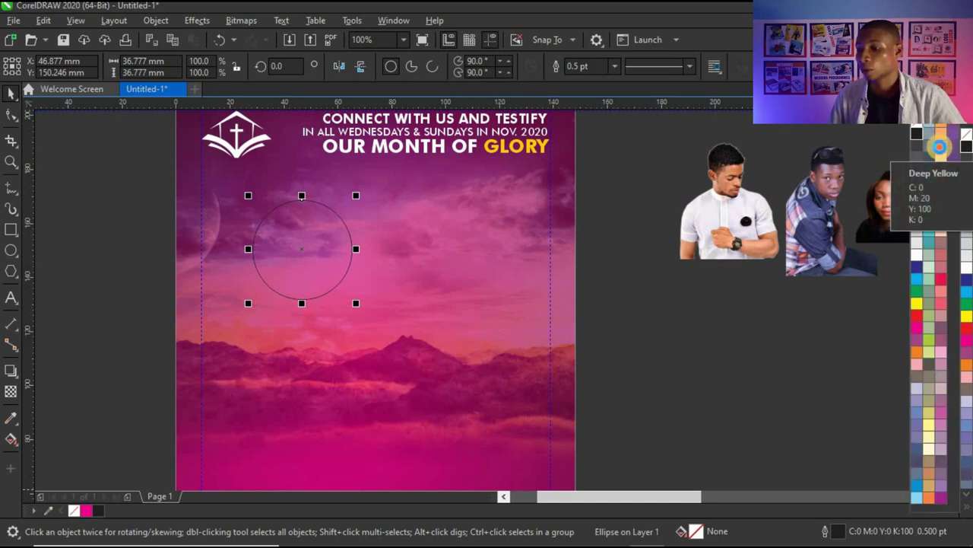
pyautogui.click(940, 147)
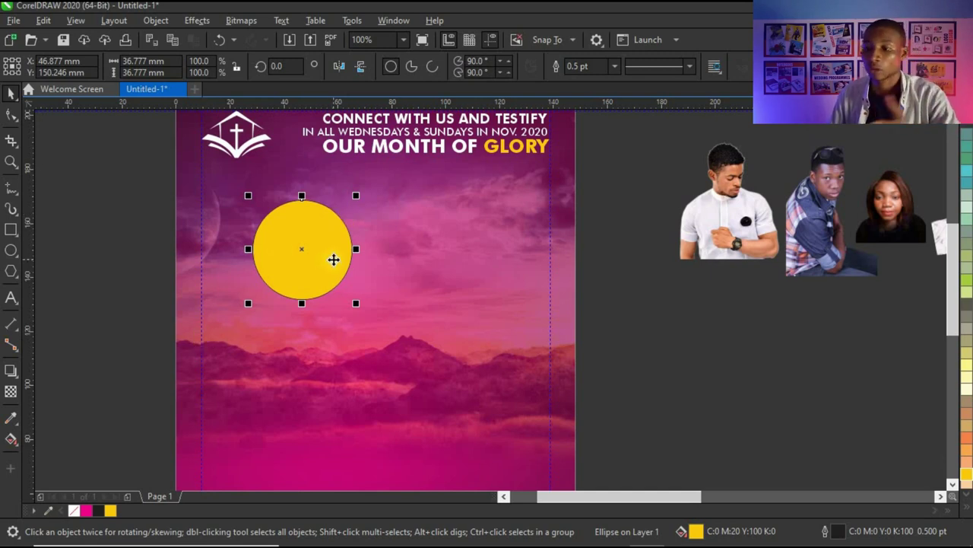
pyautogui.rightClick(70, 514)
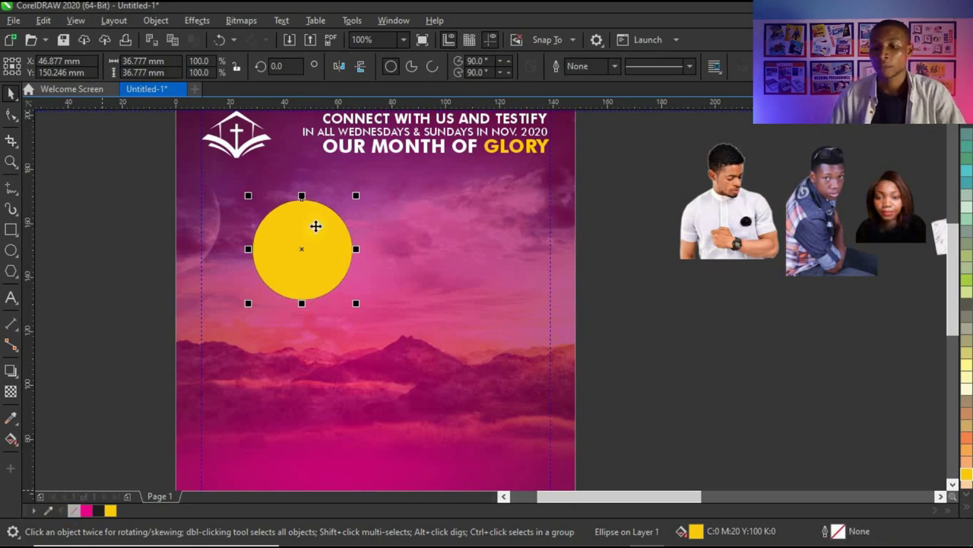
# Move the yellow circle down to about X 44.2, Y 132 mm and place a level duplicate at about X 93.4 mm
pyautogui.moveTo(311, 287); pyautogui.dragTo(302, 336)
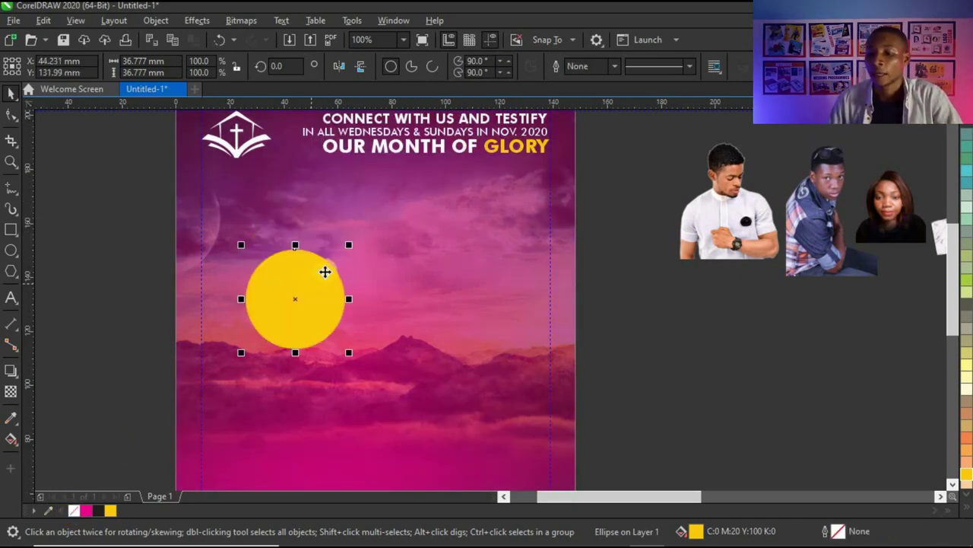
pyautogui.click(330, 269)
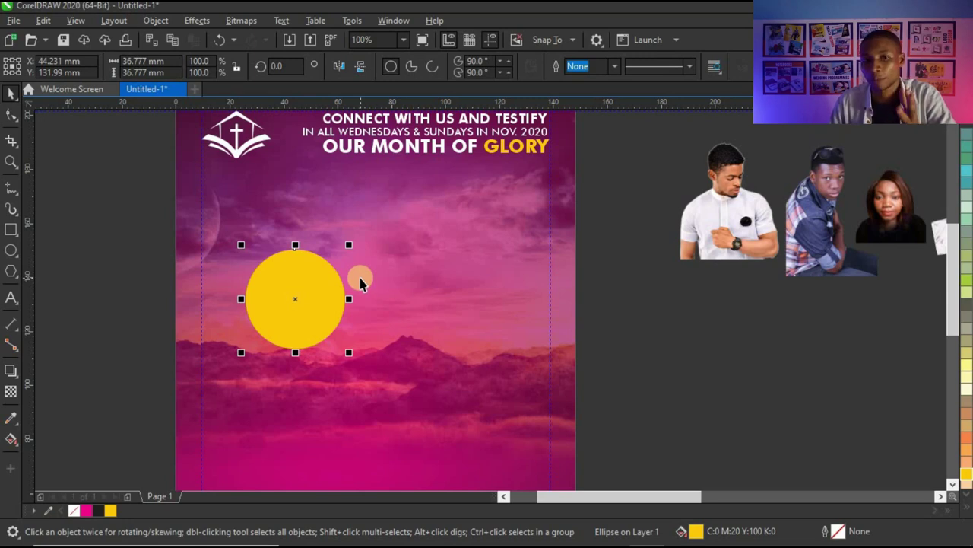
pyautogui.moveTo(302, 301); pyautogui.dragTo(434, 297)
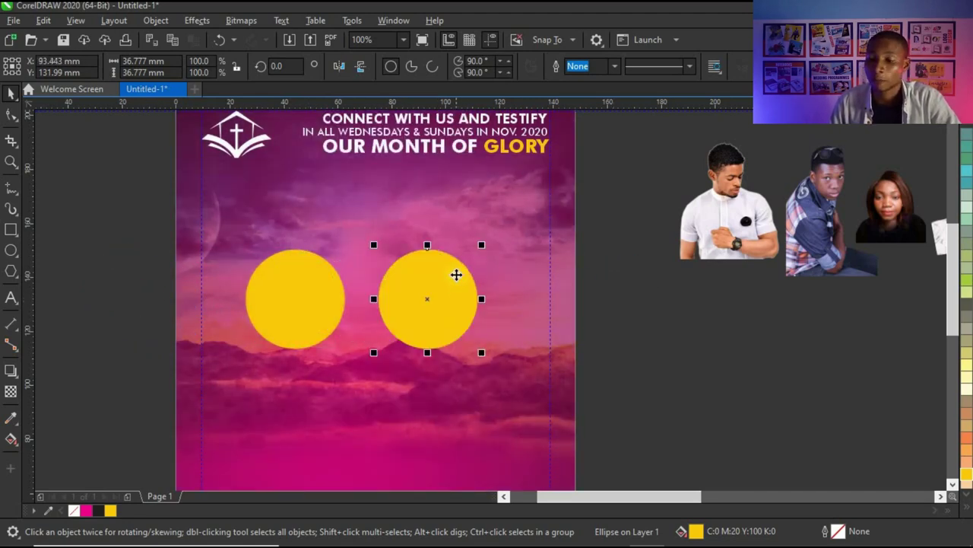
pyautogui.scroll(3, 456, 274)
pyautogui.scroll(-3, 443, 261)
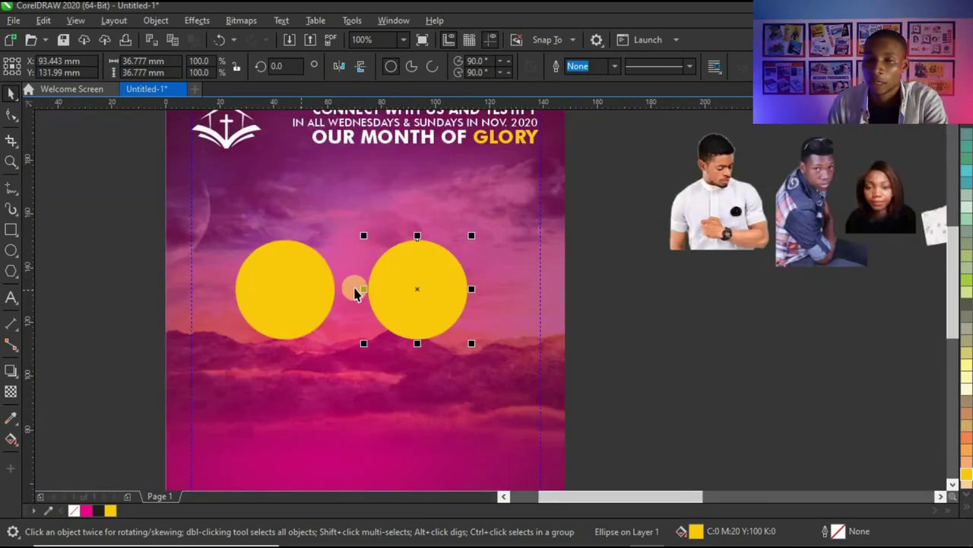
pyautogui.scroll(2, 409, 282)
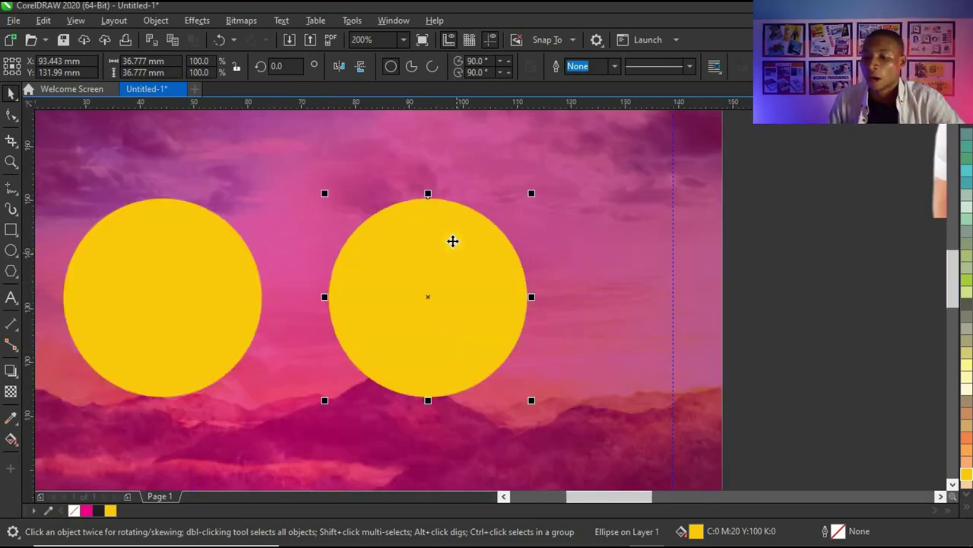
pyautogui.scroll(-2, 357, 276)
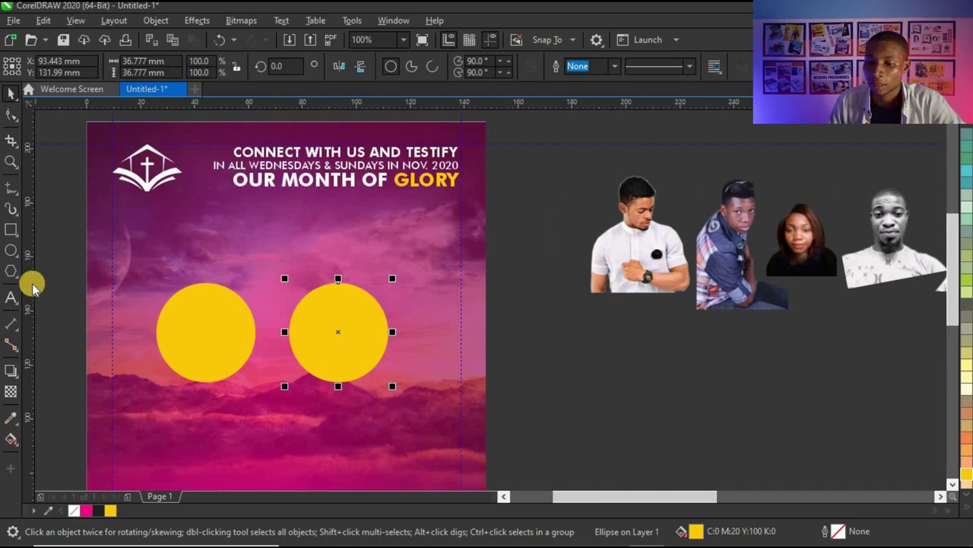
# Draw a thin rectangle about 36.6 by 2.7 mm across the right circle, from its right quadrant to its left edge
pyautogui.click(18, 228)
pyautogui.scroll(2, 362, 345)
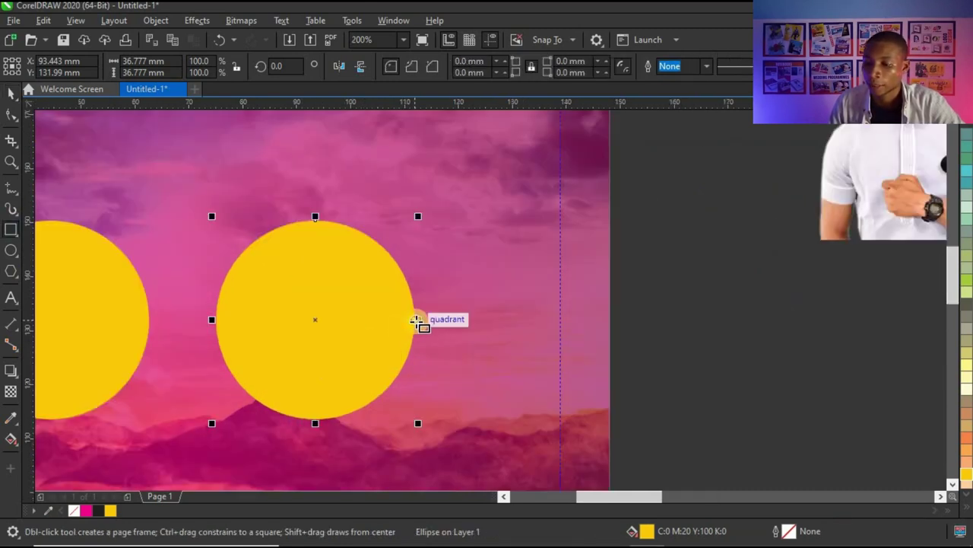
pyautogui.scroll(2, 417, 319)
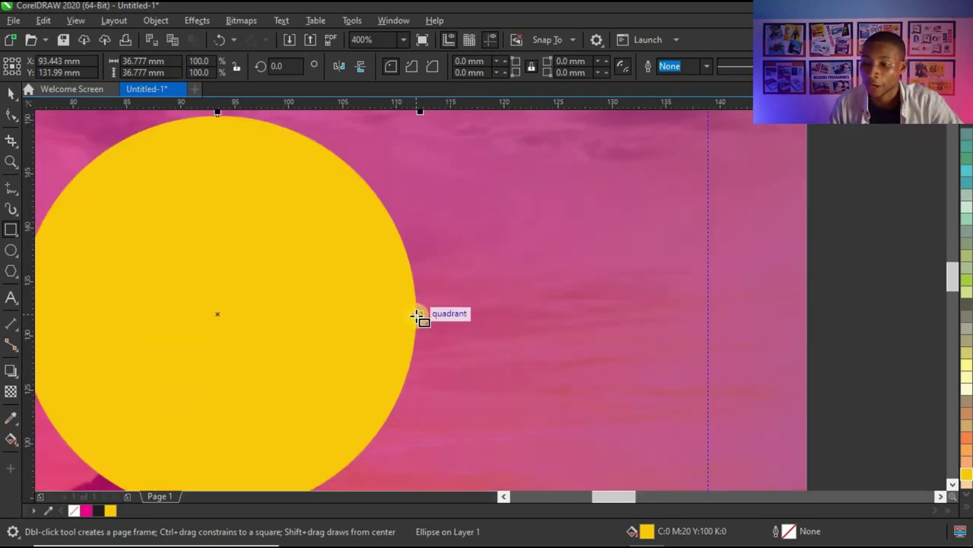
pyautogui.scroll(2, 417, 318)
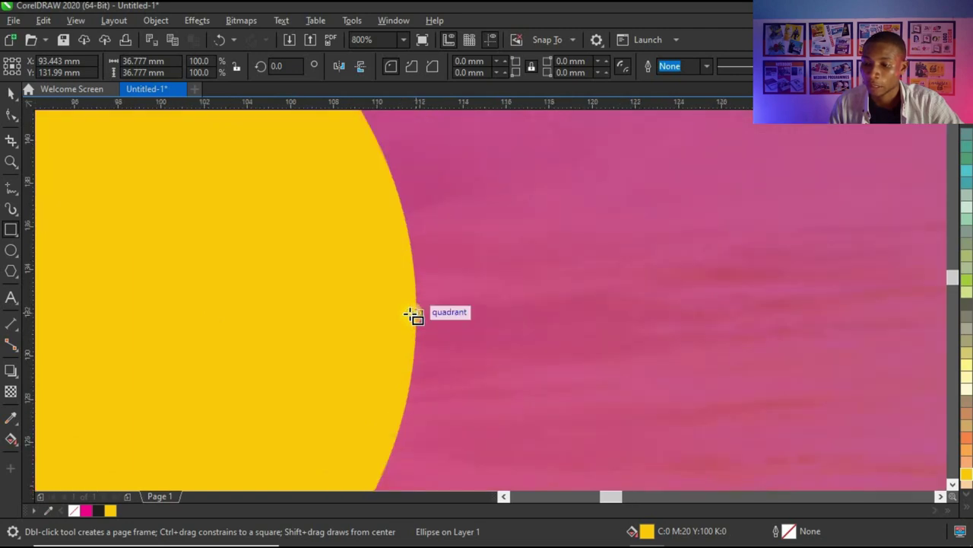
pyautogui.scroll(-4, 417, 315)
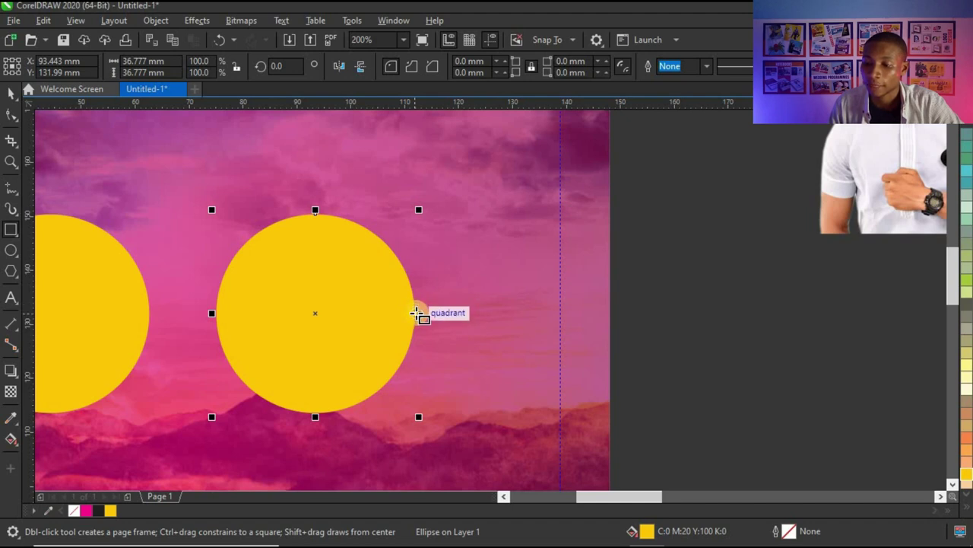
pyautogui.moveTo(416, 312); pyautogui.dragTo(213, 313)
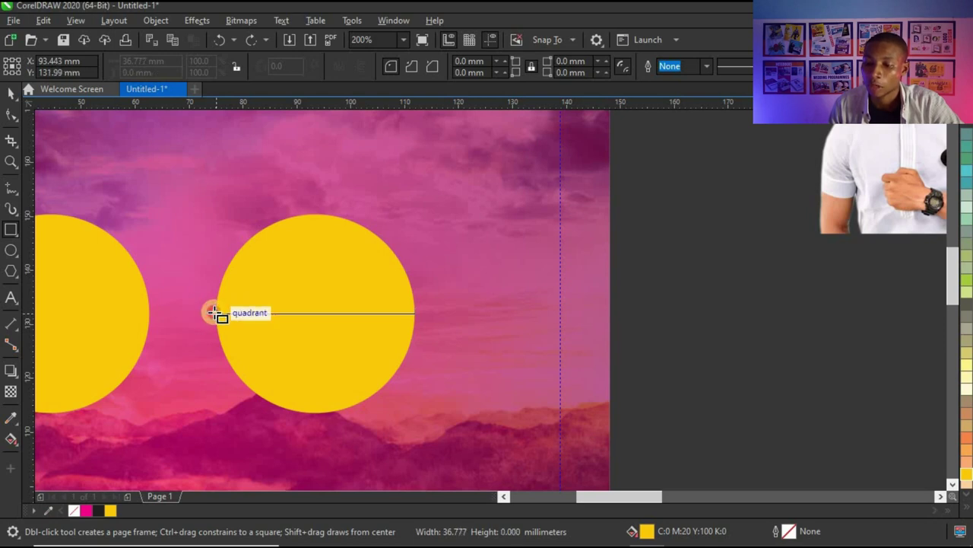
pyautogui.moveTo(214, 313); pyautogui.dragTo(216, 298)
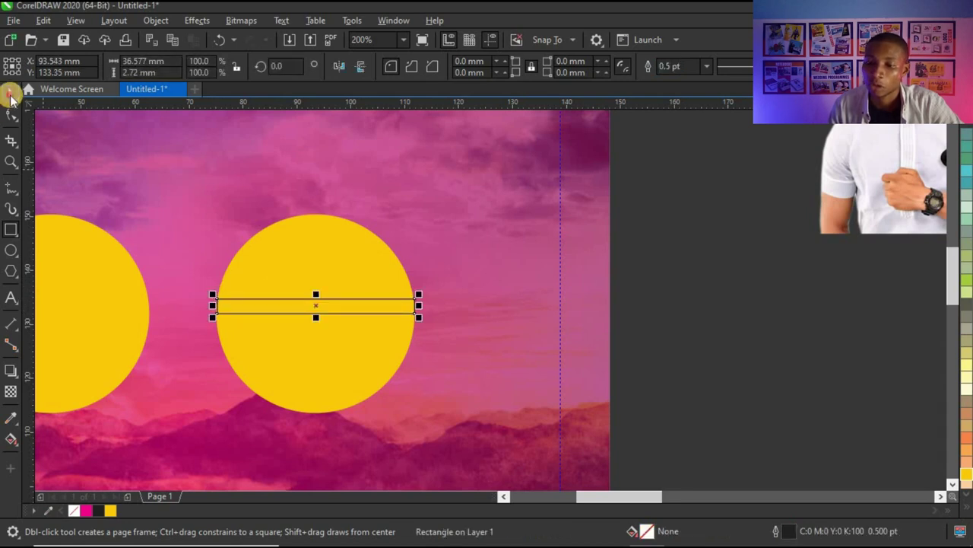
pyautogui.click(11, 94)
# Stretch the rectangle upward from the circle's middle to a height of about 42.9 mm
pyautogui.scroll(6, 269, 302)
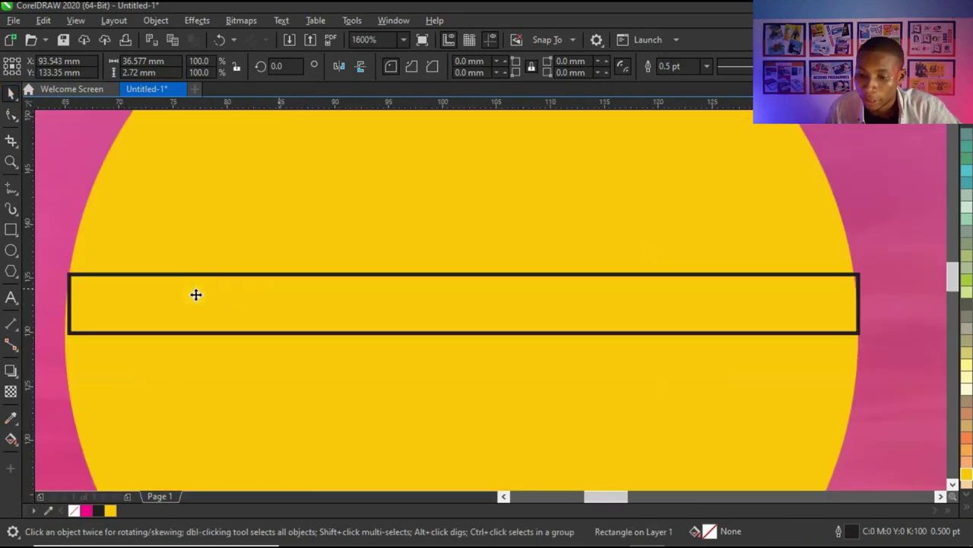
pyautogui.scroll(-2, 187, 302)
pyautogui.scroll(4, 169, 306)
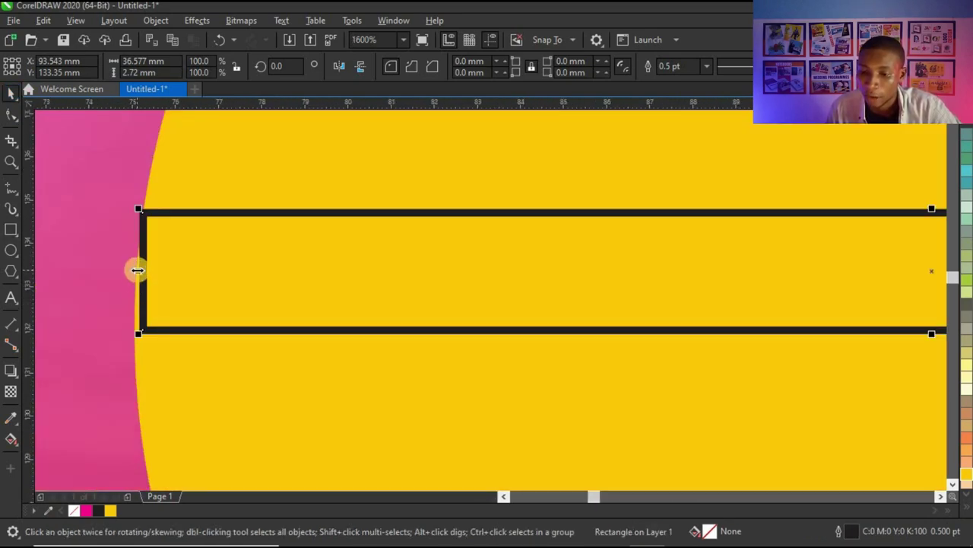
pyautogui.scroll(-4, 235, 274)
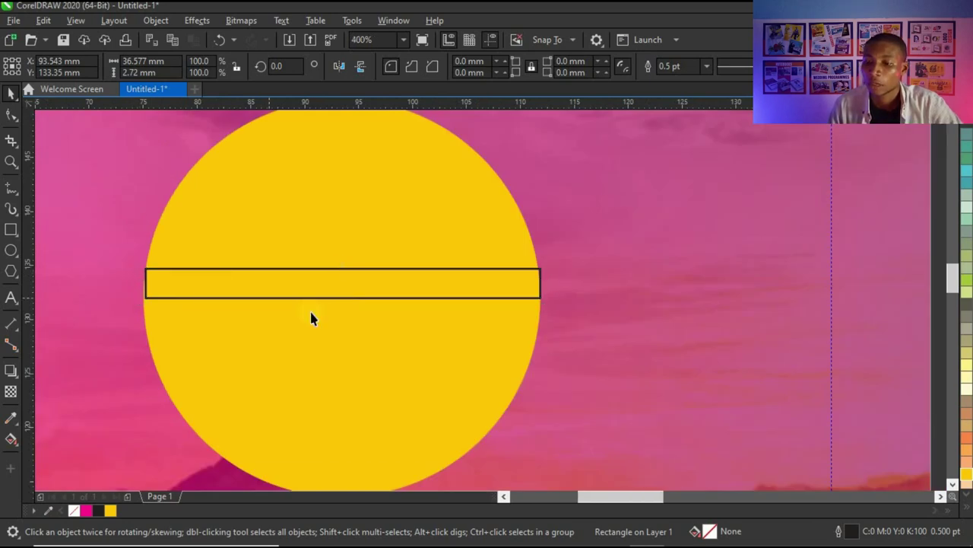
pyautogui.scroll(-5, 310, 317)
pyautogui.scroll(3, 311, 298)
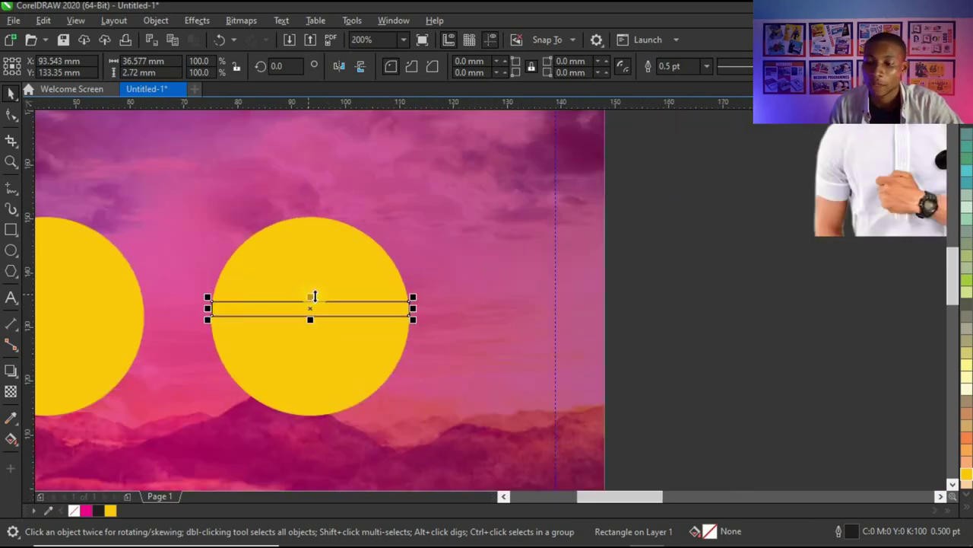
pyautogui.moveTo(310, 298); pyautogui.dragTo(322, 121)
pyautogui.scroll(-2, 294, 202)
pyautogui.scroll(2, 294, 202)
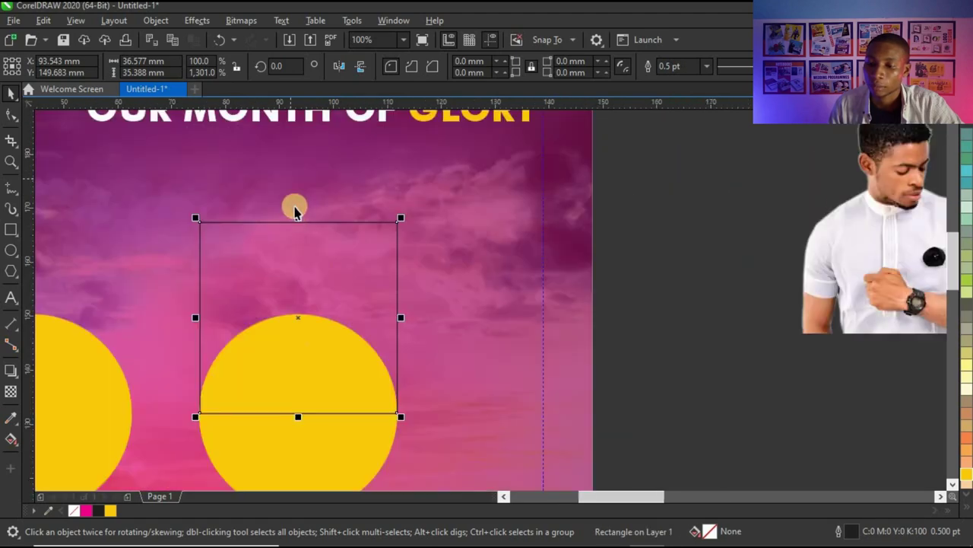
pyautogui.moveTo(296, 213); pyautogui.dragTo(279, 180)
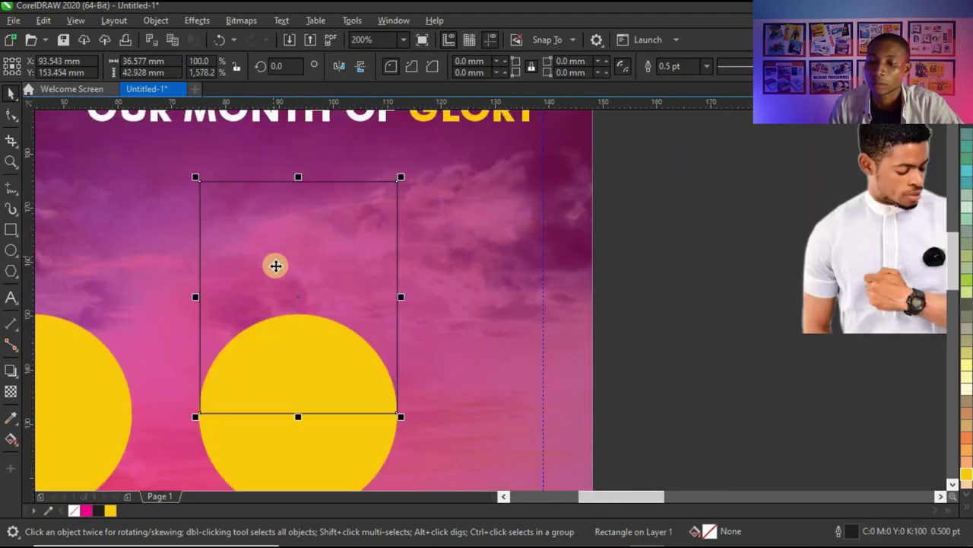
pyautogui.scroll(-2, 274, 266)
pyautogui.scroll(2, 294, 344)
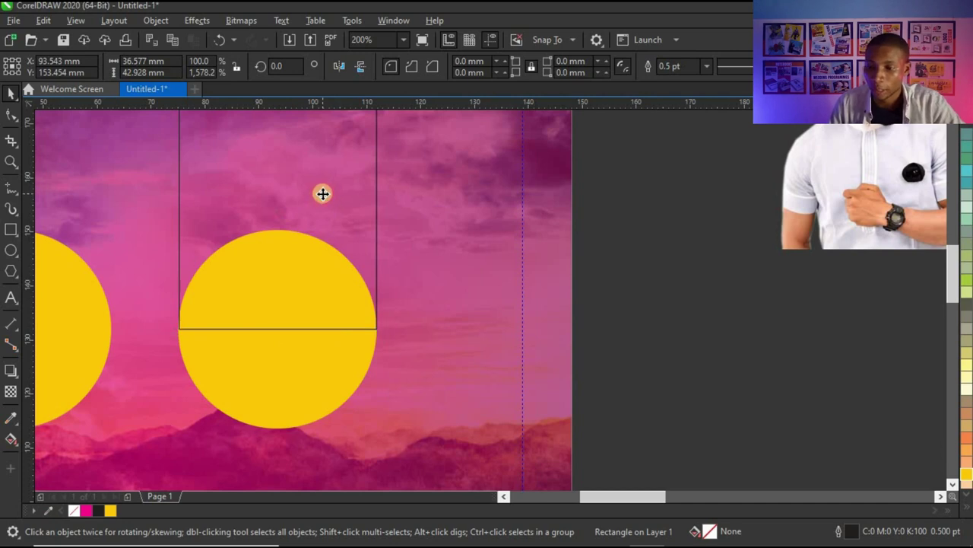
# Weld the rectangle and the right circle into a single yellow shape, and inspect the join on its left edge
pyautogui.keyDown('shift'); pyautogui.click(307, 369); pyautogui.keyUp('shift')
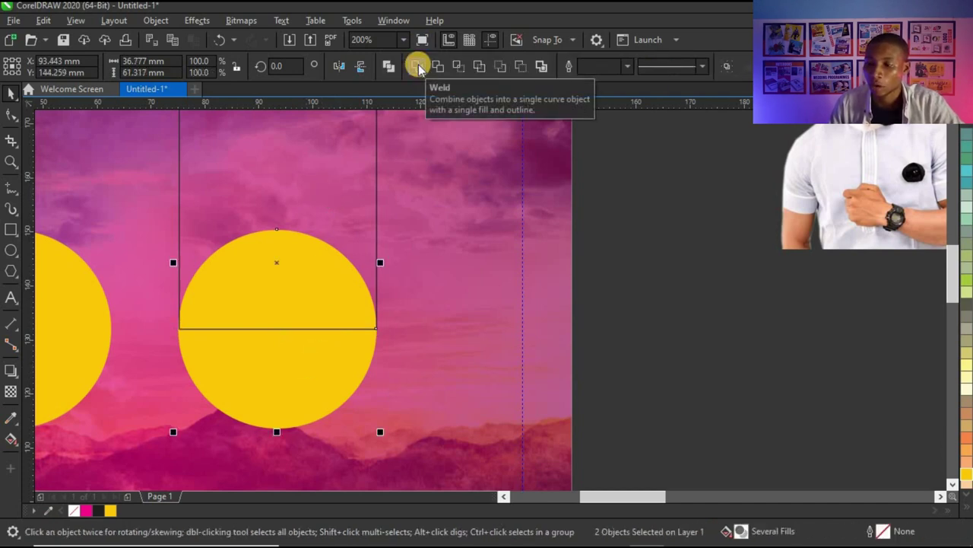
pyautogui.click(417, 67)
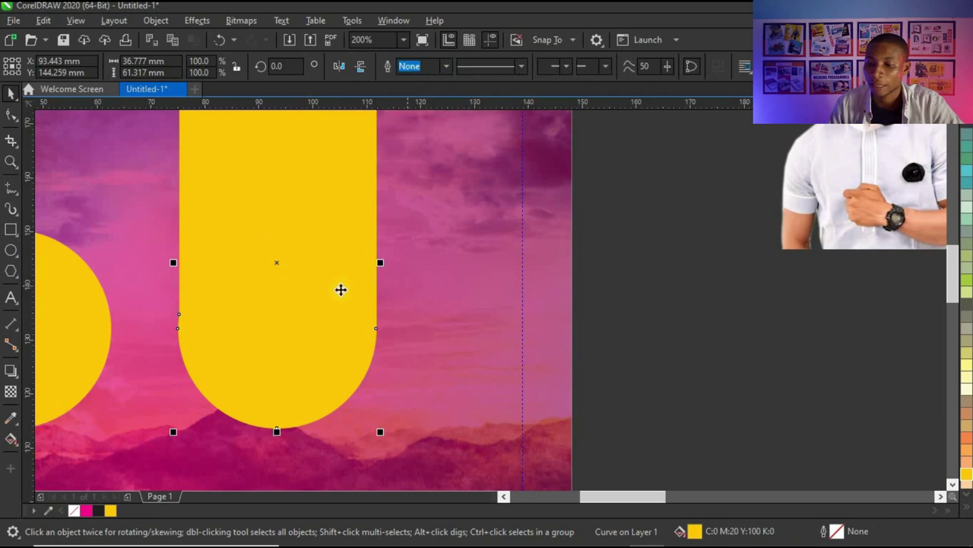
pyautogui.scroll(-3, 297, 302)
pyautogui.scroll(3, 307, 297)
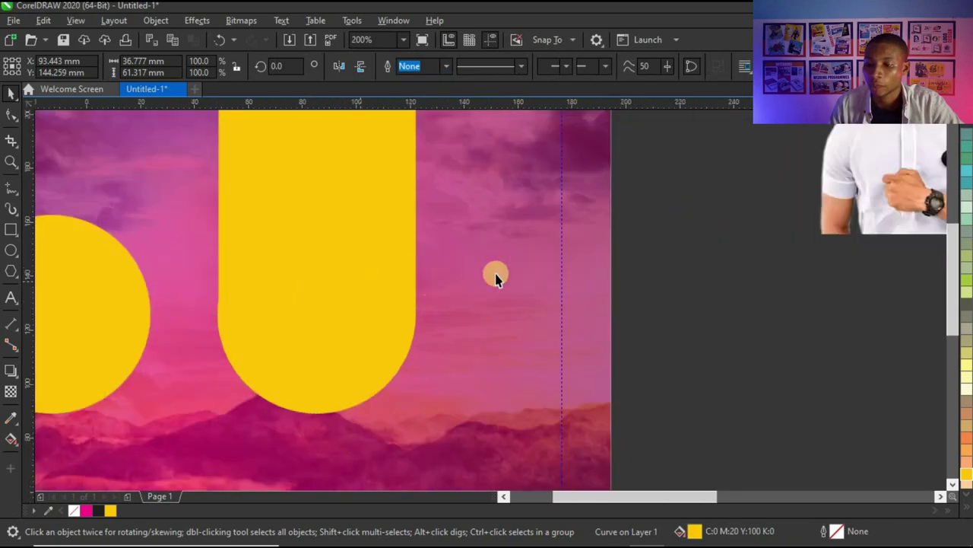
pyautogui.scroll(-3, 495, 276)
pyautogui.scroll(3, 302, 289)
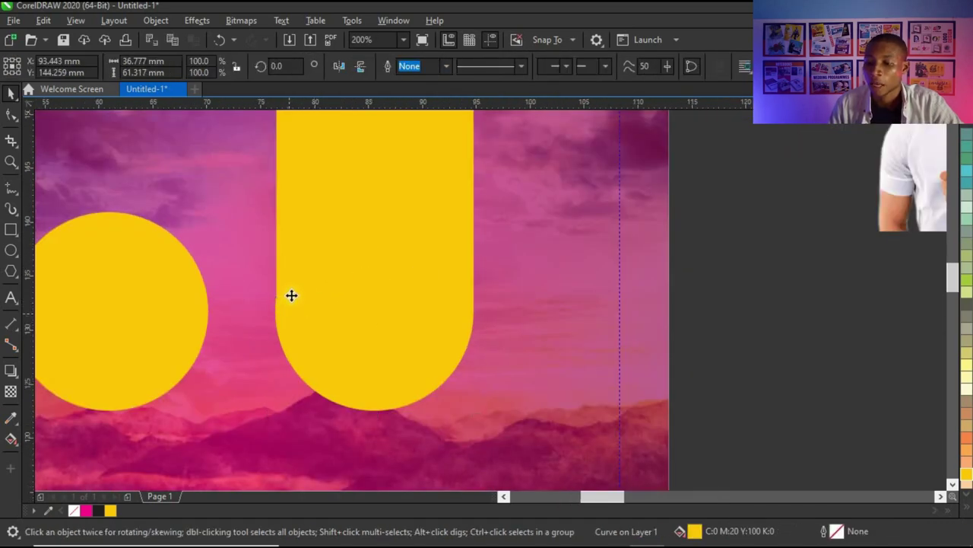
pyautogui.scroll(5, 292, 296)
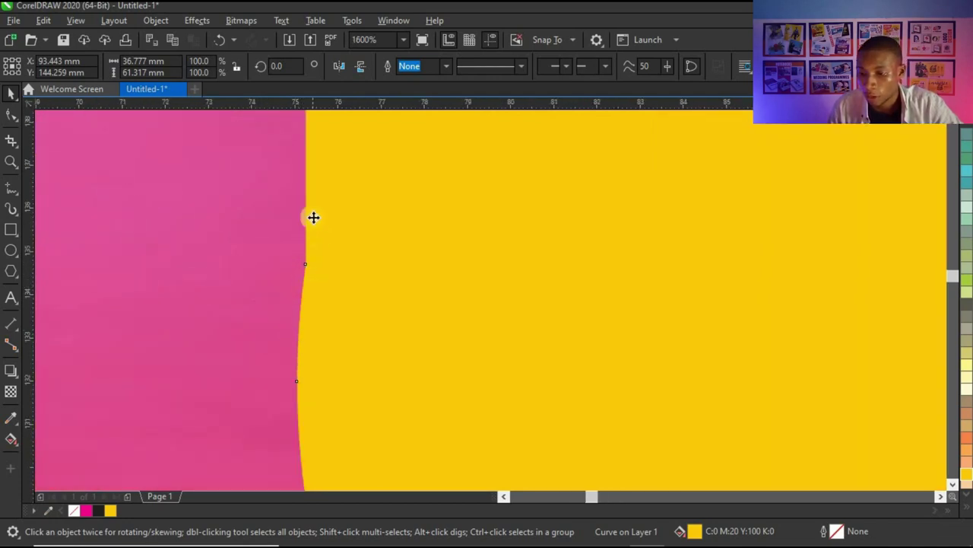
# Delete the surplus node at the welded shape's left join so the straight side meets the curve smoothly, and check the right join
pyautogui.scroll(-2, 300, 243)
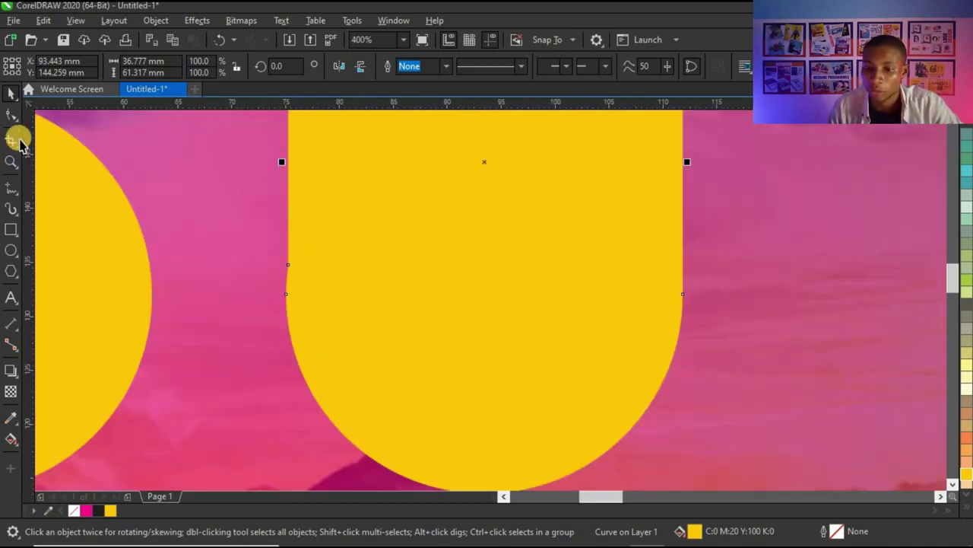
pyautogui.press('F10')
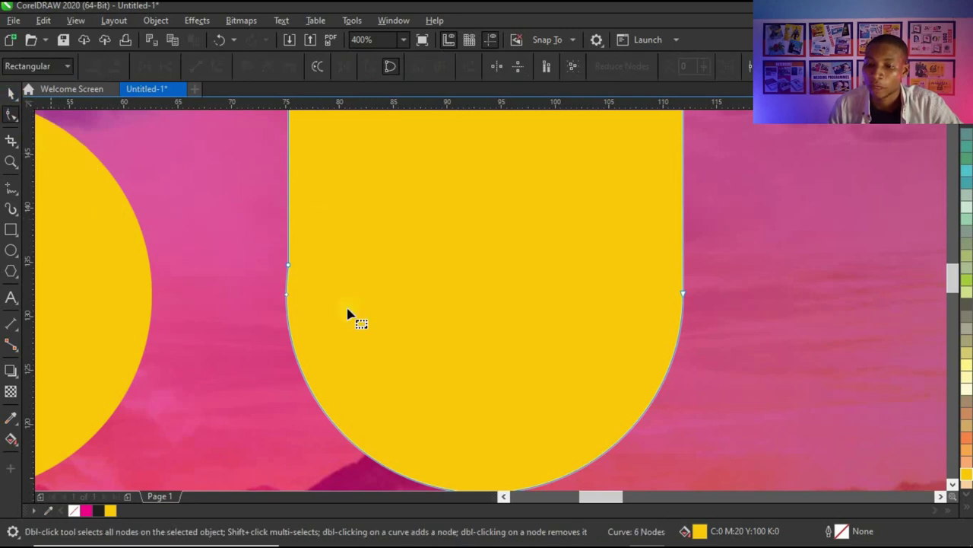
pyautogui.hotkey('ctrl', 'z')
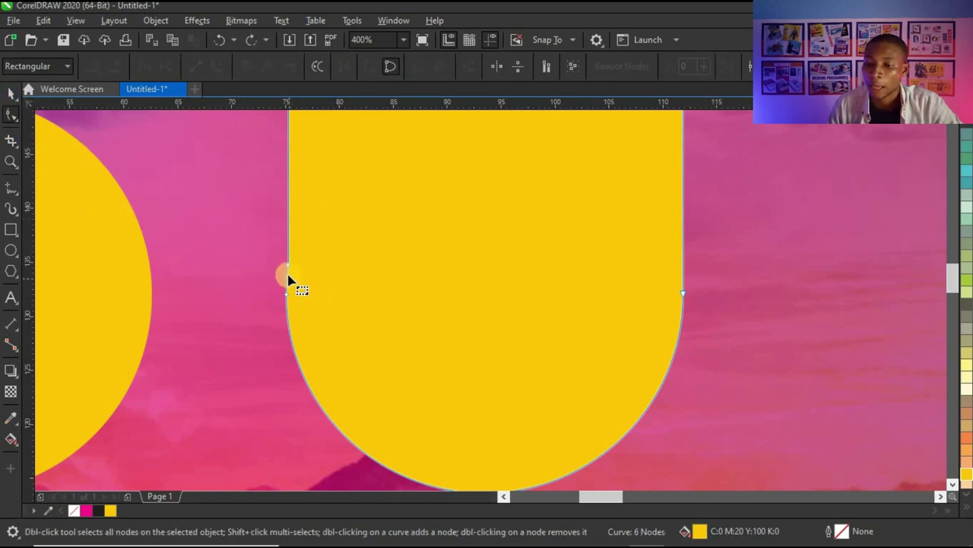
pyautogui.scroll(2, 288, 272)
pyautogui.click(288, 259)
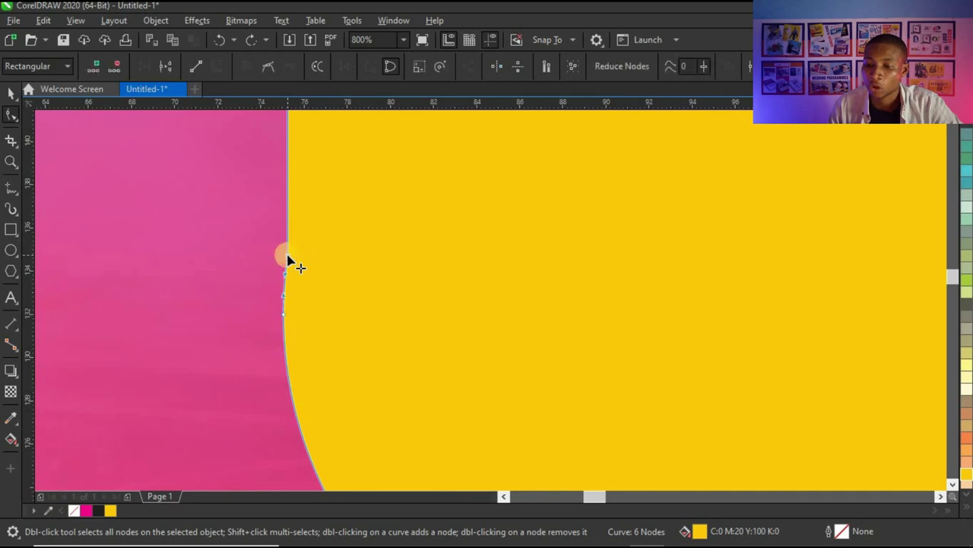
pyautogui.click(281, 259)
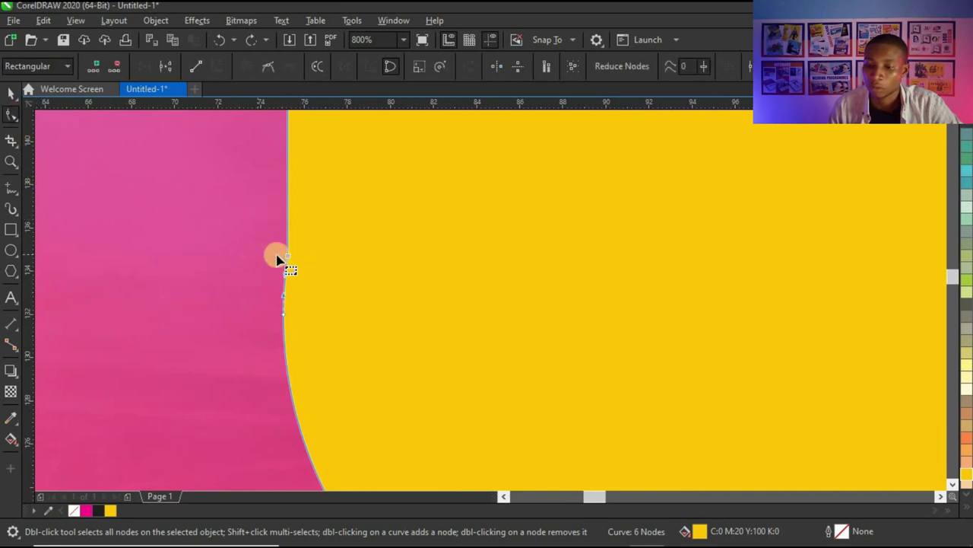
pyautogui.scroll(2, 286, 265)
pyautogui.doubleClick(283, 262)
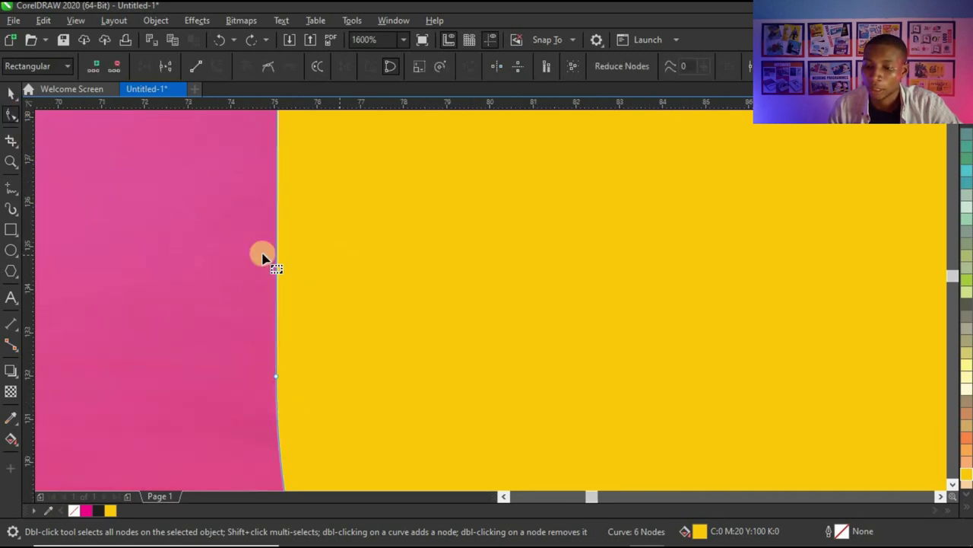
pyautogui.scroll(-6, 441, 329)
pyautogui.scroll(4, 445, 300)
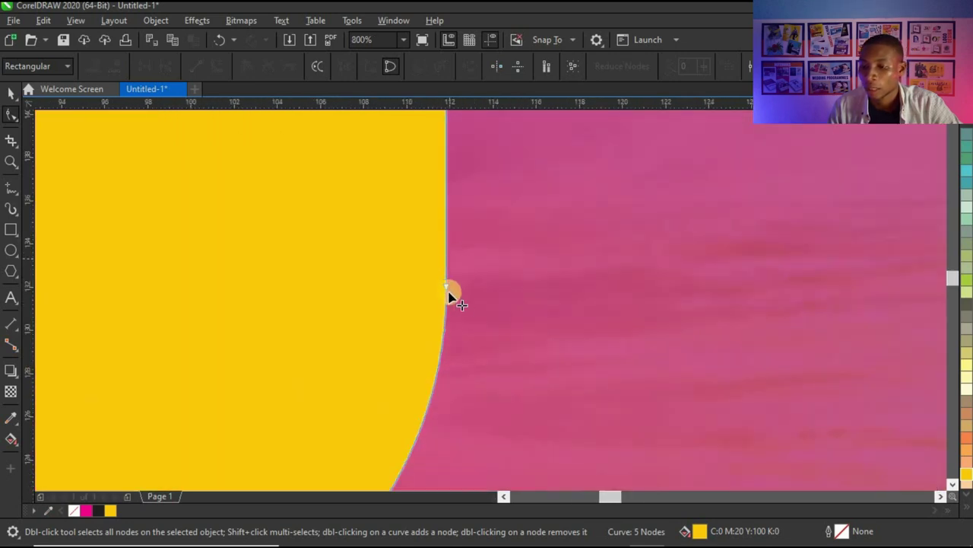
pyautogui.scroll(-6, 482, 352)
# Remove the fill from the welded round-bottomed shape
pyautogui.click(11, 94)
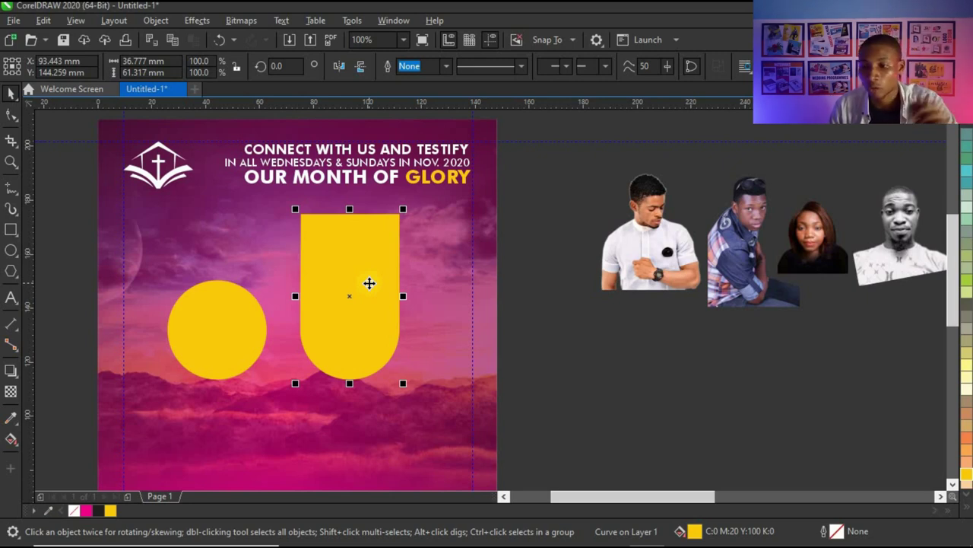
pyautogui.click(76, 511)
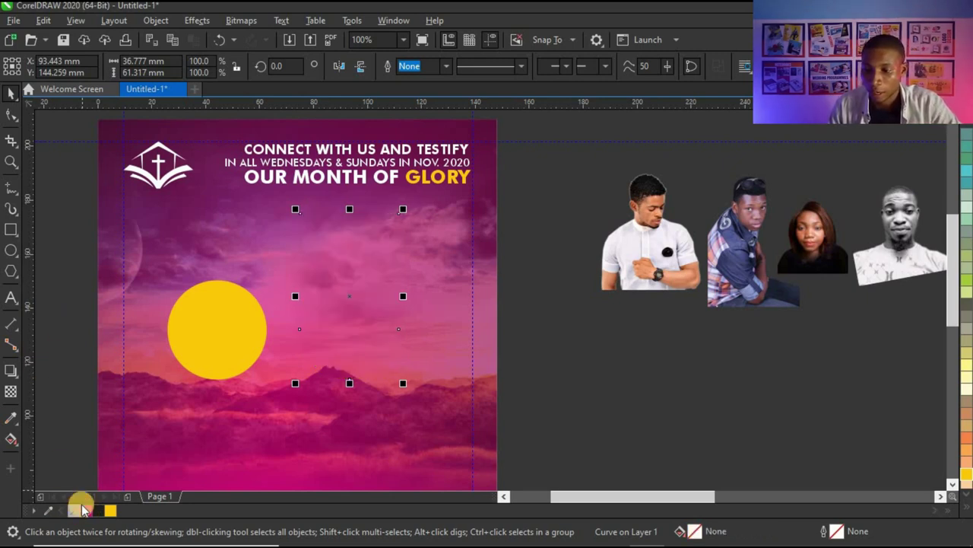
pyautogui.click(545, 376)
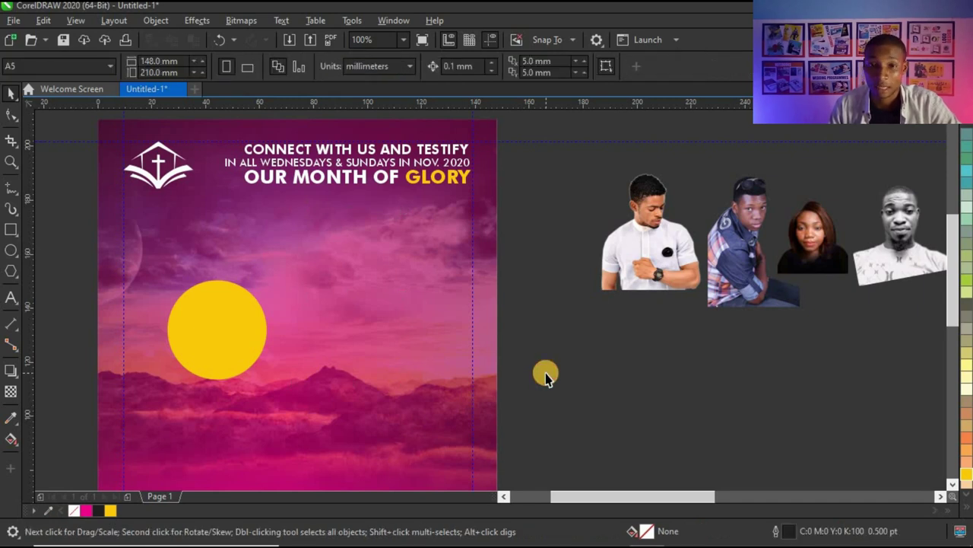
# Give the unfilled round-bottomed shape a yellow outline, and remove that outline again
pyautogui.click(343, 277)
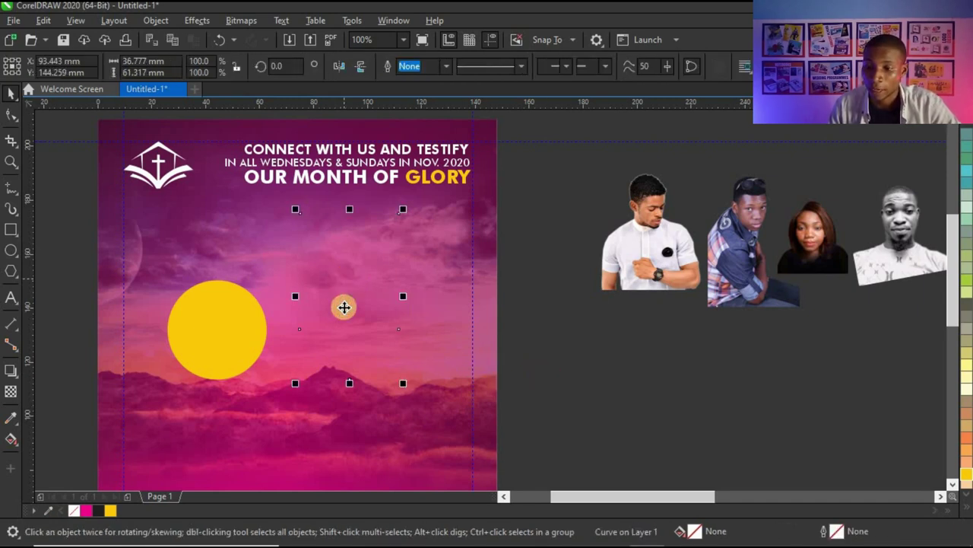
pyautogui.rightClick(111, 510)
pyautogui.click(578, 370)
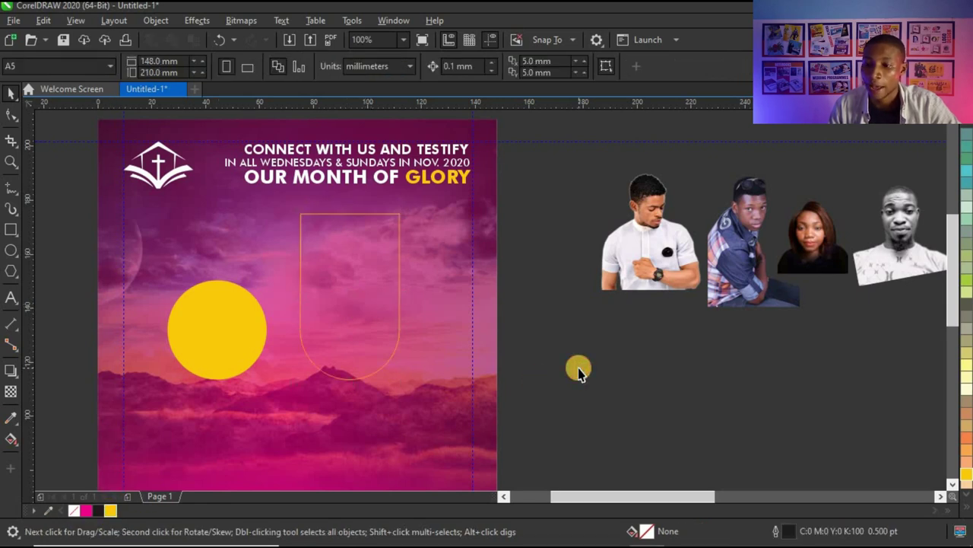
pyautogui.click(370, 279)
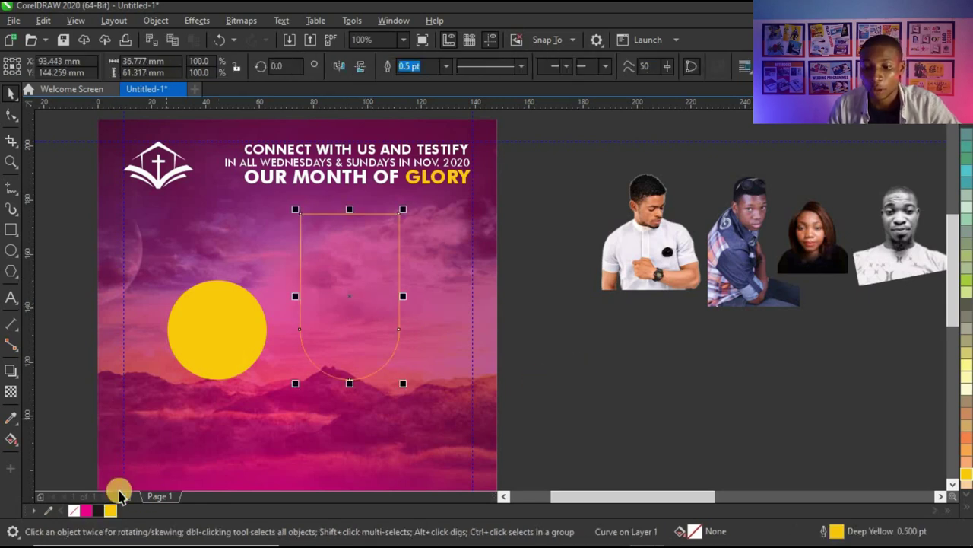
pyautogui.rightClick(74, 510)
pyautogui.click(469, 325)
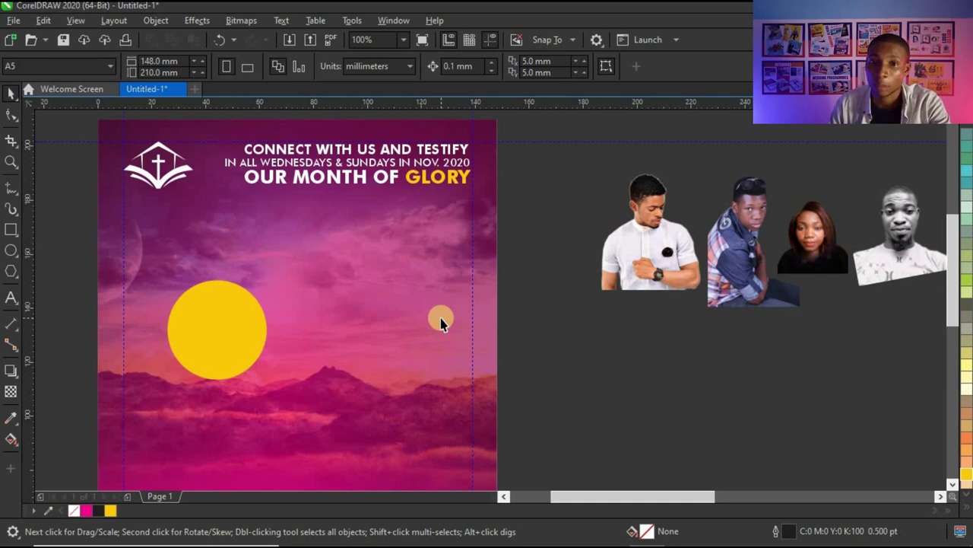
# Align the invisible round-bottomed shape with the yellow circle on a common vertical centre line
pyautogui.click(350, 271)
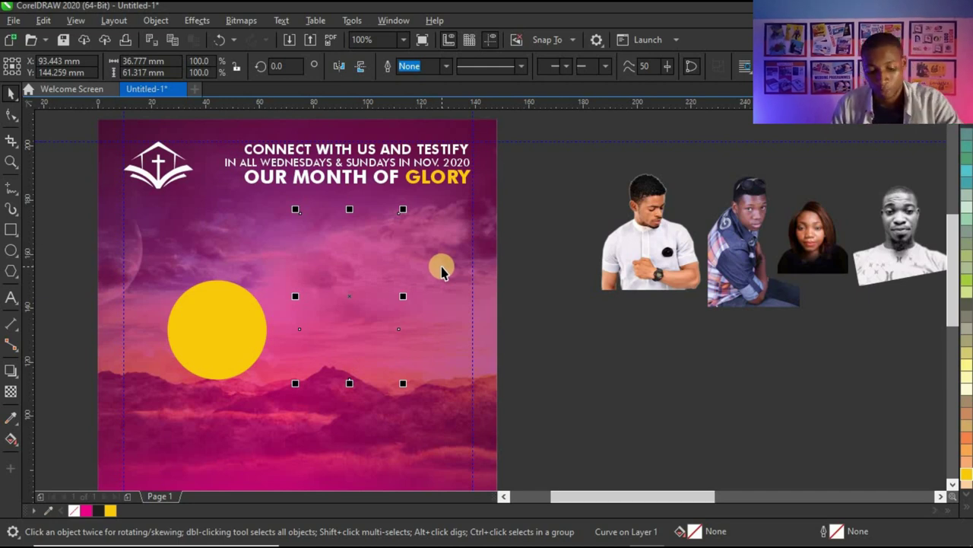
pyautogui.keyDown('shift'); pyautogui.click(243, 320); pyautogui.keyUp('shift')
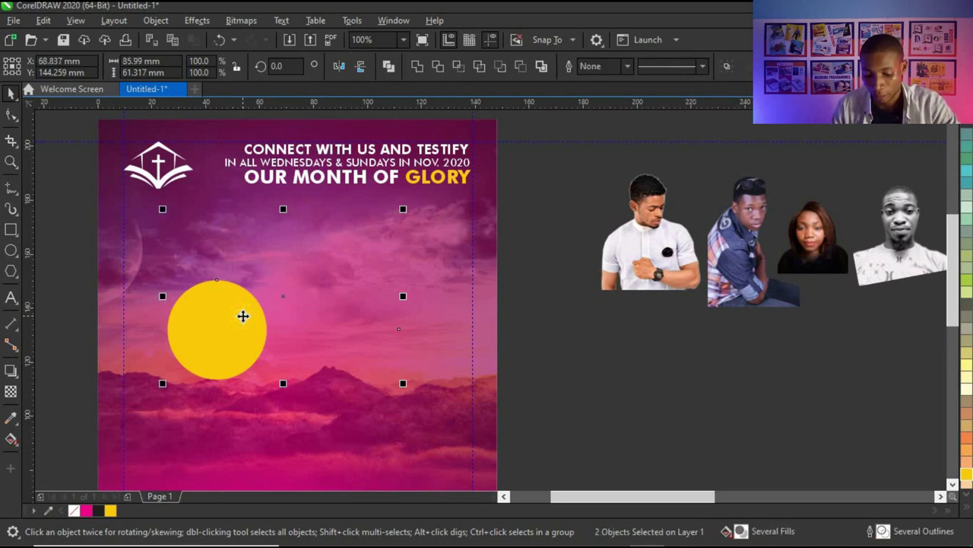
pyautogui.press('c')
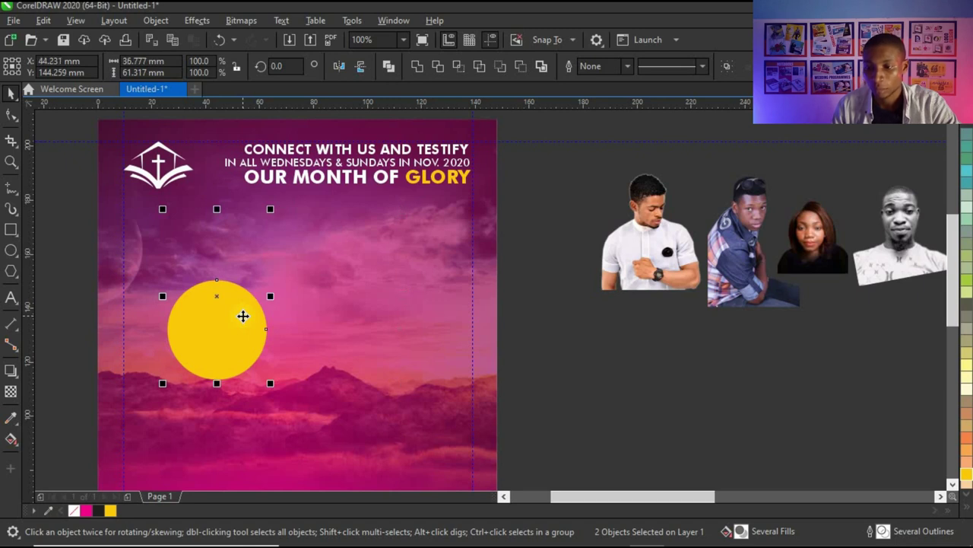
pyautogui.click(421, 304)
# Fill the invisible round-bottomed shape black to check its position over the circle, and remove the fill again
pyautogui.click(246, 254)
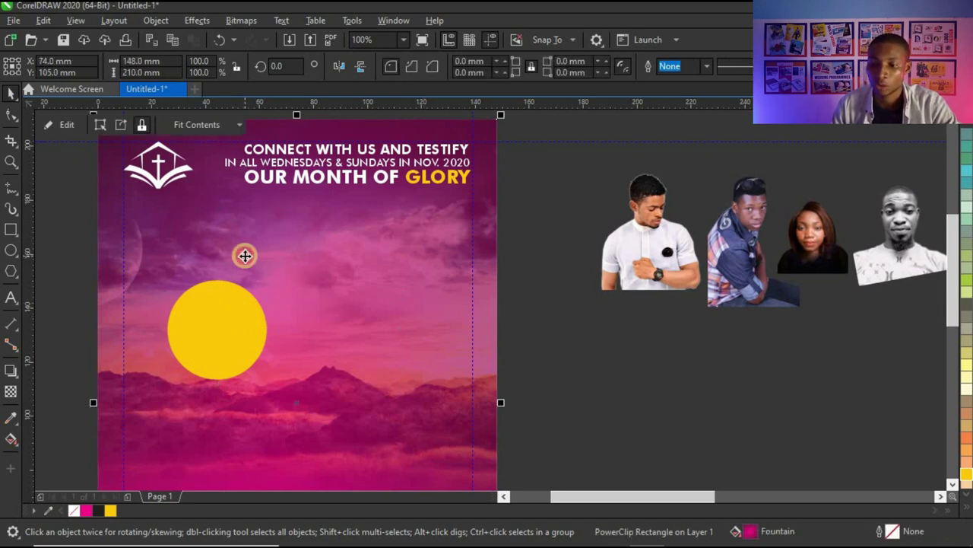
pyautogui.click(96, 509)
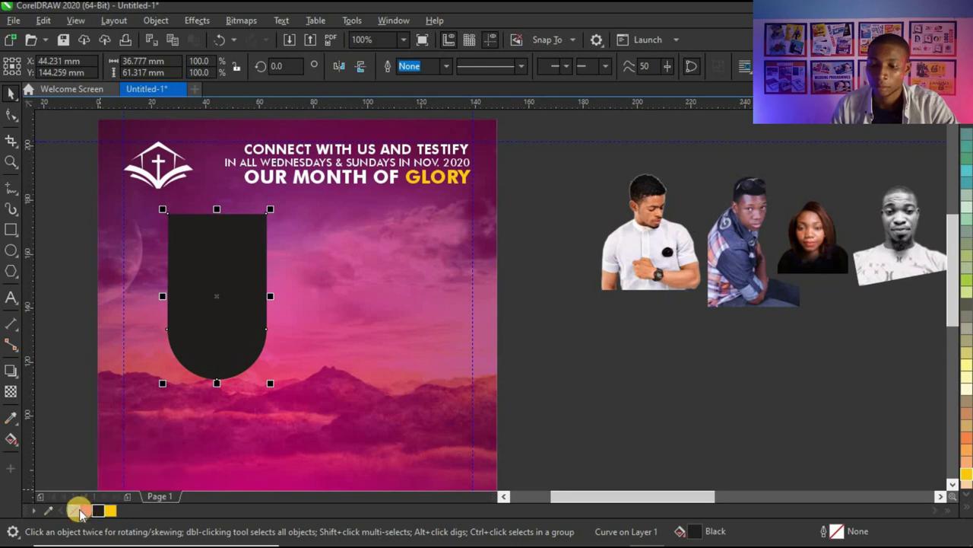
pyautogui.click(79, 510)
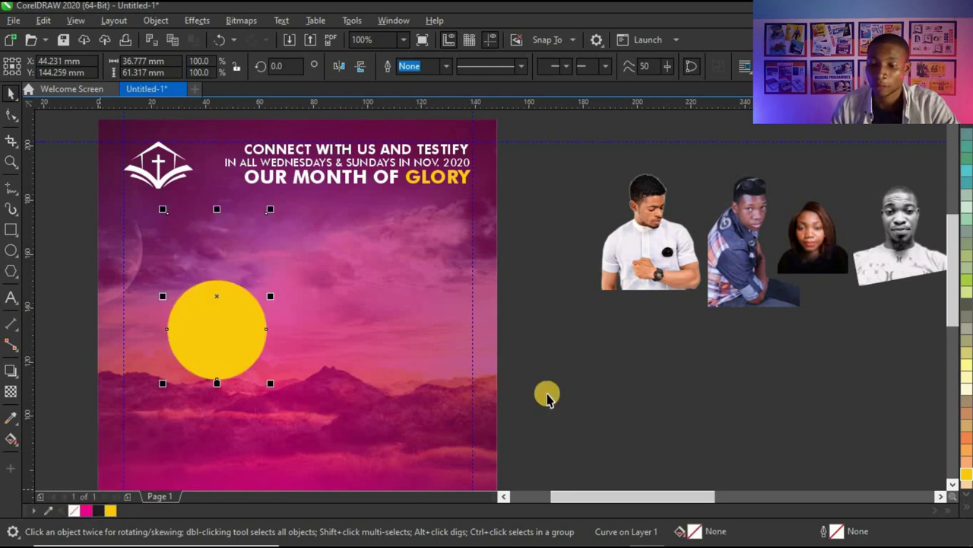
pyautogui.press('Escape')
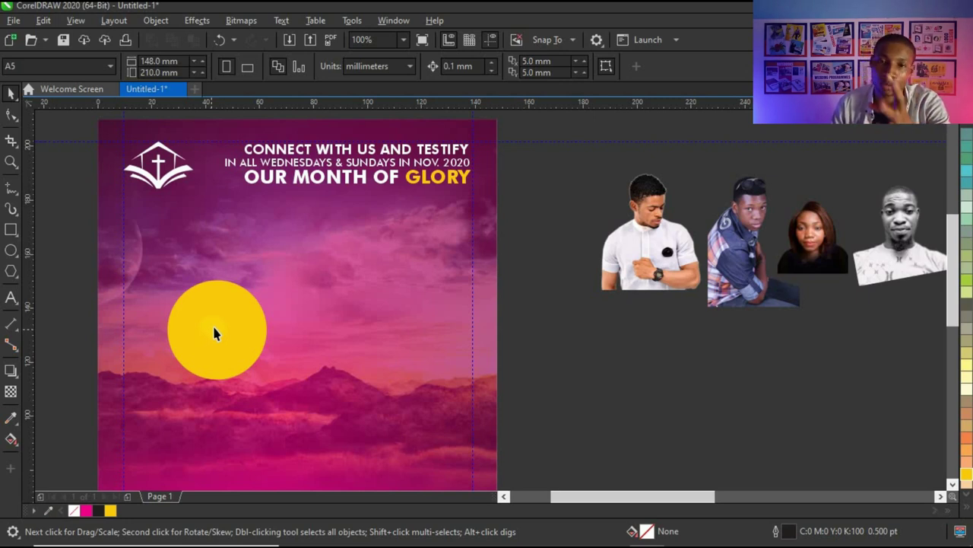
# Scale the yellow circle and the invisible shape together to about 20 by 33.4 mm, centred at about X 35.8, Y 158.2 mm
pyautogui.click(259, 248)
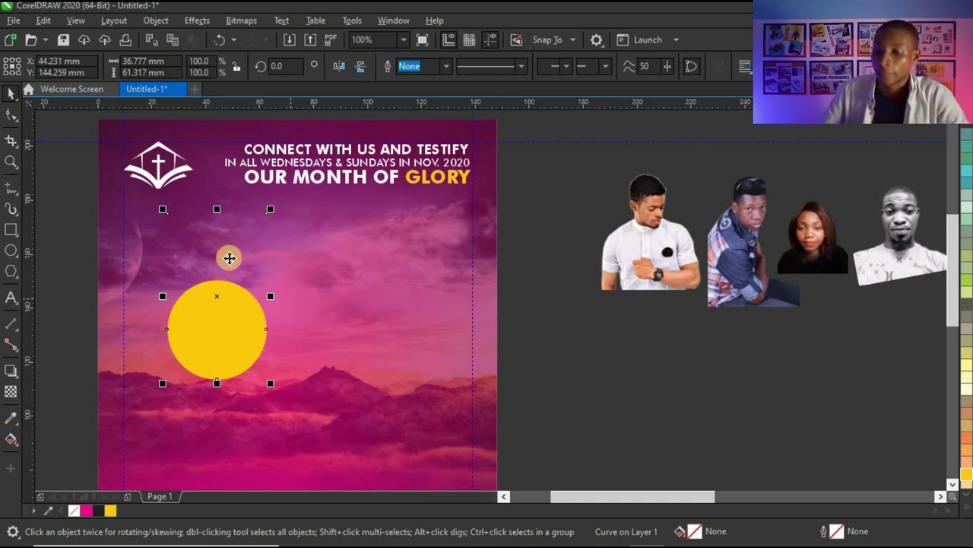
pyautogui.moveTo(72, 427); pyautogui.dragTo(378, 199)
pyautogui.moveTo(276, 384); pyautogui.dragTo(226, 375)
pyautogui.scroll(1, 220, 232)
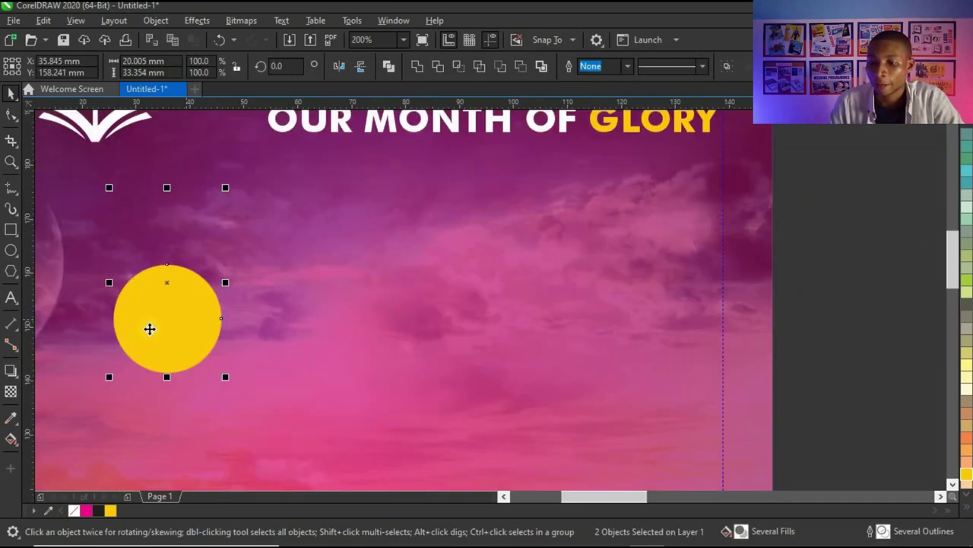
pyautogui.scroll(-1, 156, 319)
pyautogui.moveTo(157, 318); pyautogui.dragTo(225, 325)
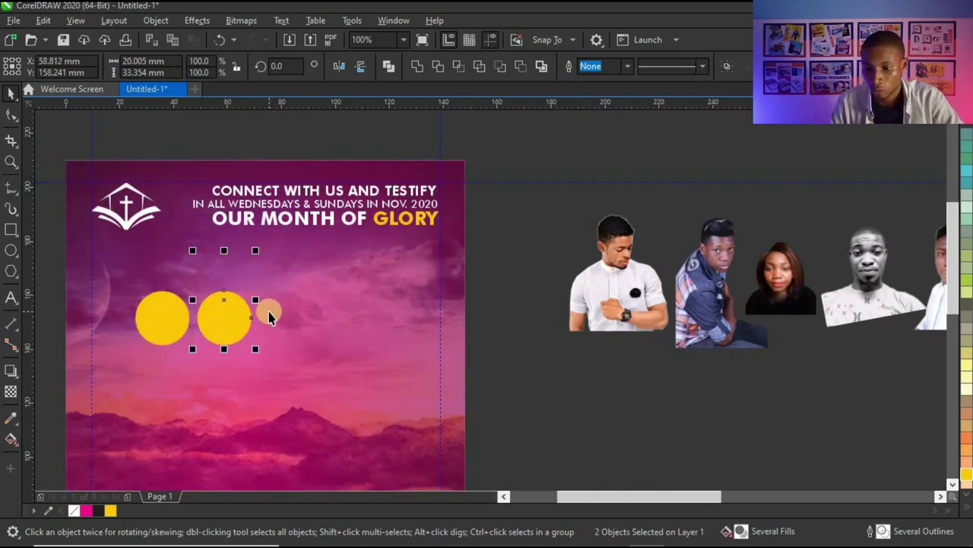
pyautogui.hotkey('ctrl', 'z')
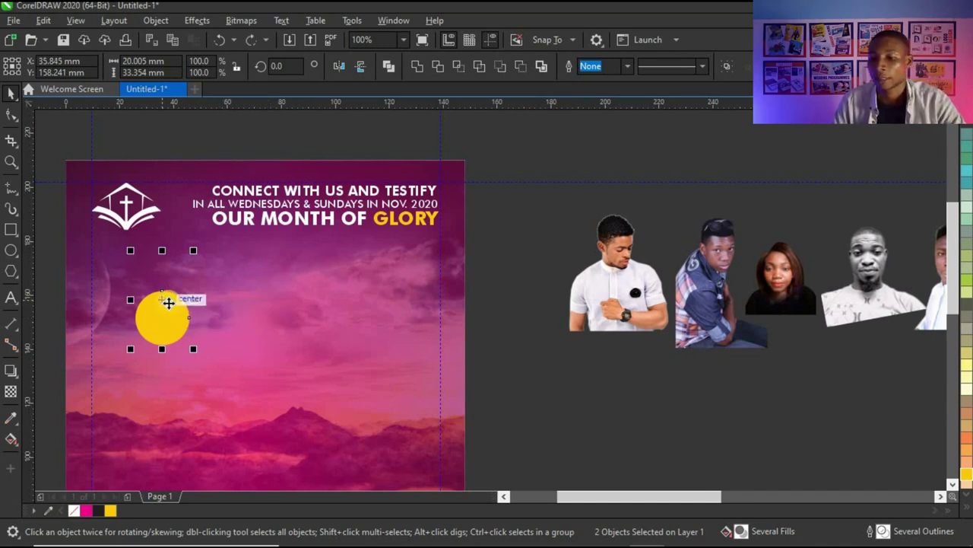
# Place a level duplicate of the circle and invisible shape at about X 57.7 mm, and repeat the duplication for a row of six pairs
pyautogui.scroll(2, 168, 303)
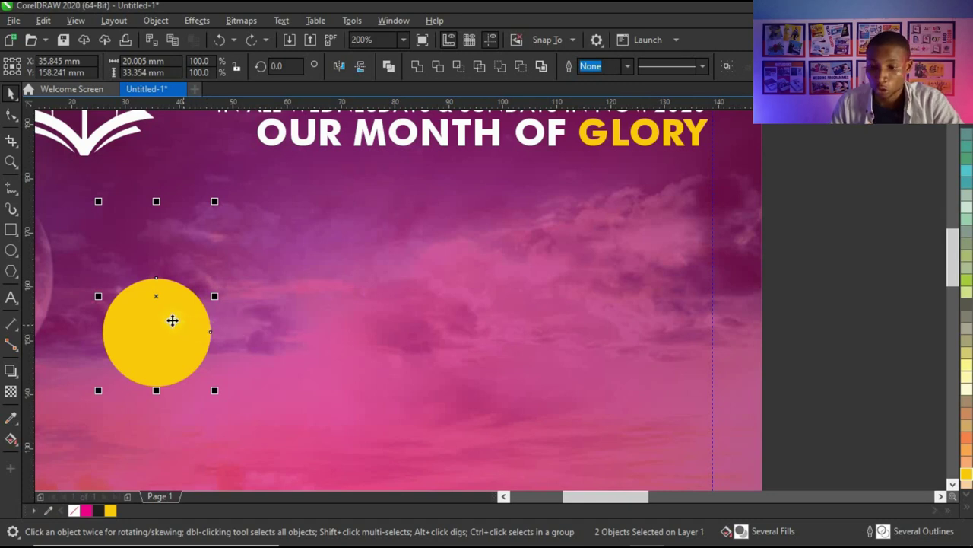
pyautogui.moveTo(147, 322); pyautogui.dragTo(263, 329)
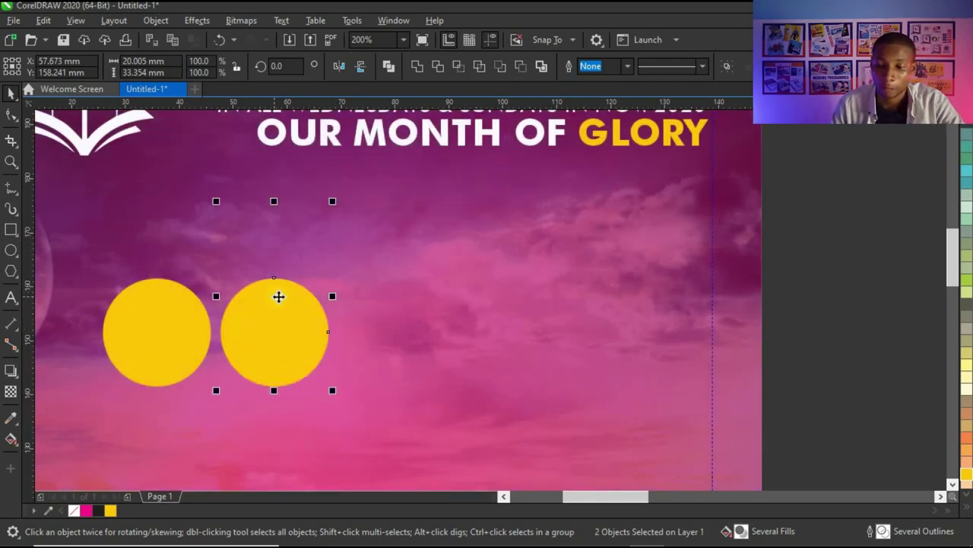
pyautogui.scroll(-1, 278, 296)
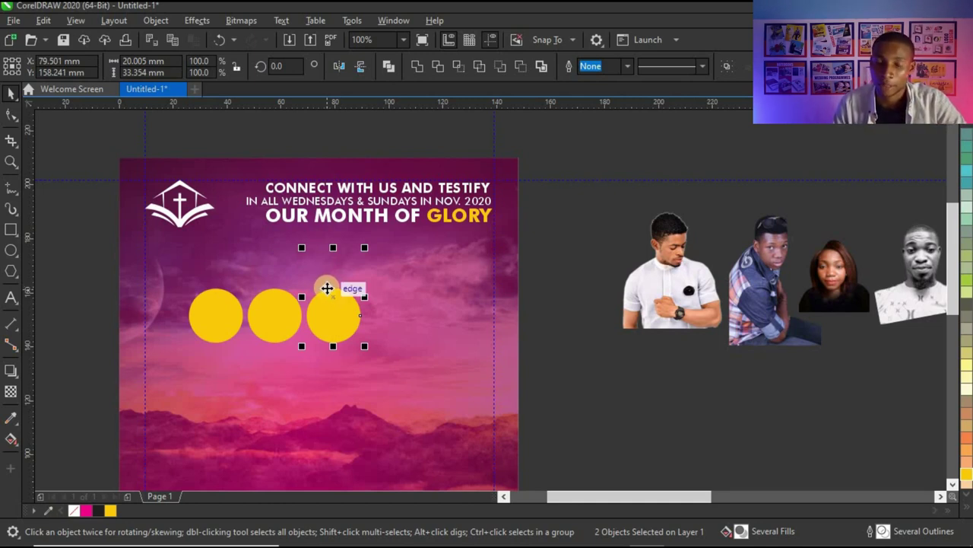
pyautogui.hotkey('ctrl', 'r')
pyautogui.hotkey('ctrl', 'r')
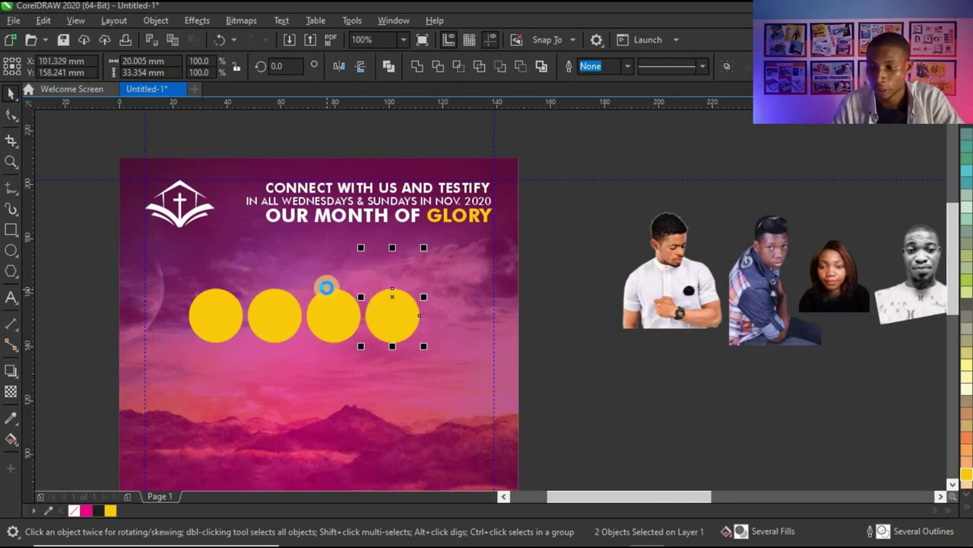
pyautogui.hotkey('ctrl', 'r')
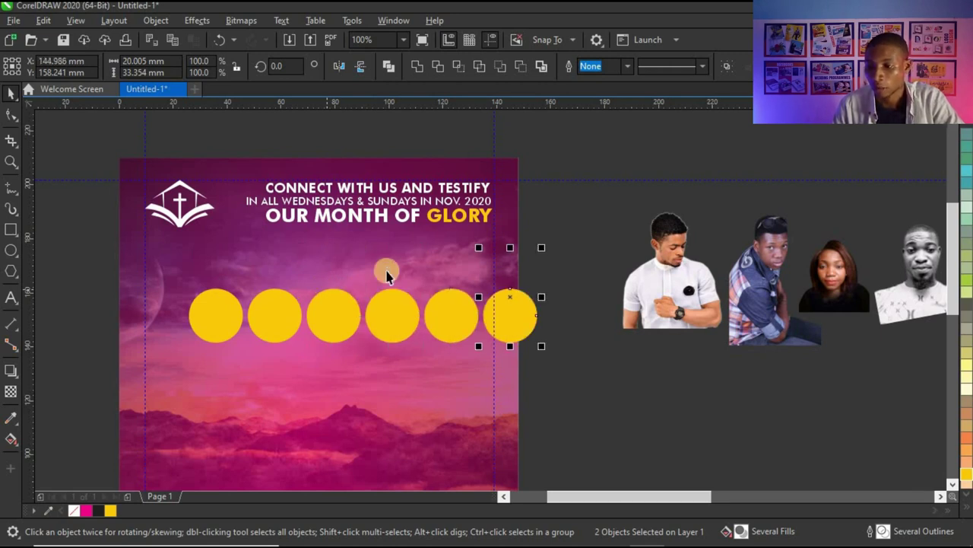
# Group all six circle and shape pairs, and centre the group horizontally on the flyer background
pyautogui.moveTo(576, 411); pyautogui.dragTo(172, 215)
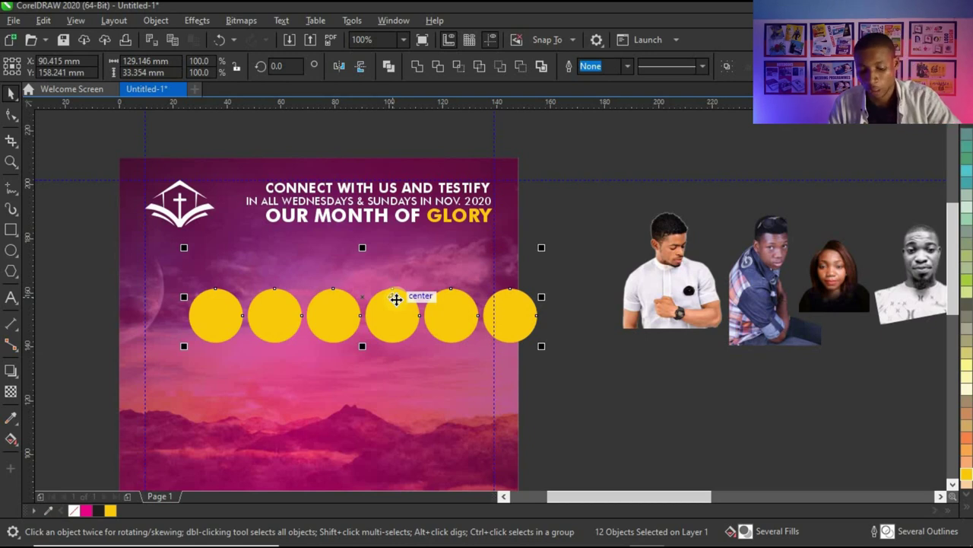
pyautogui.hotkey('ctrl', 'g')
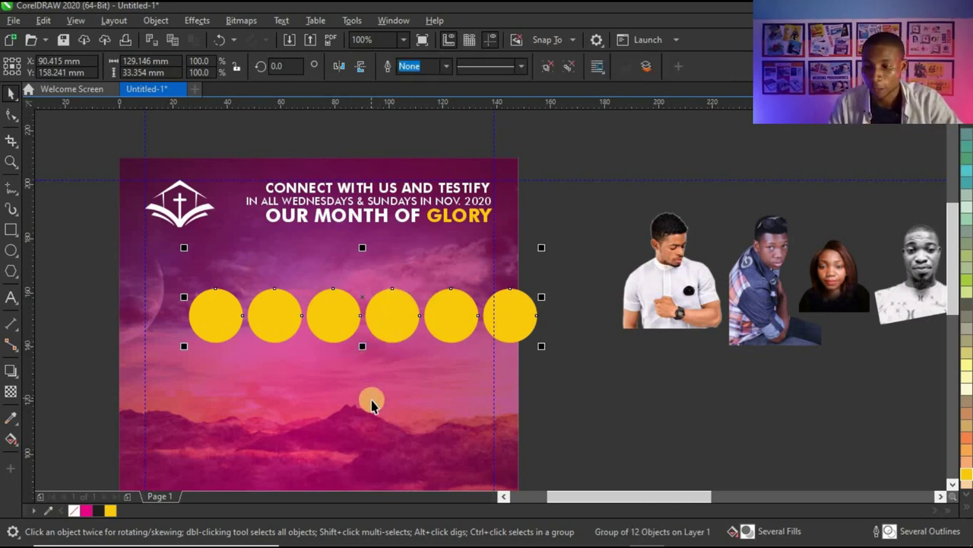
pyautogui.keyDown('shift'); pyautogui.click(372, 403); pyautogui.keyUp('shift')
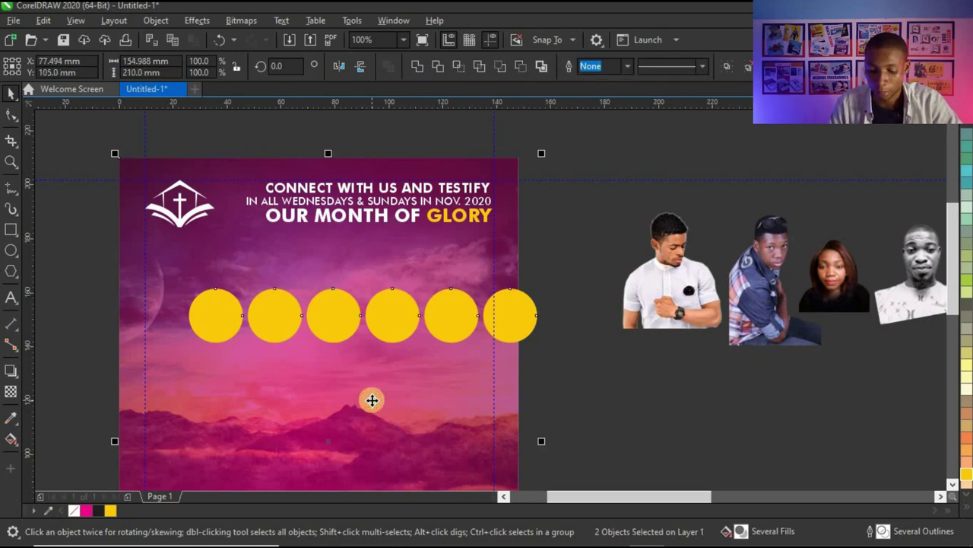
pyautogui.press('c')
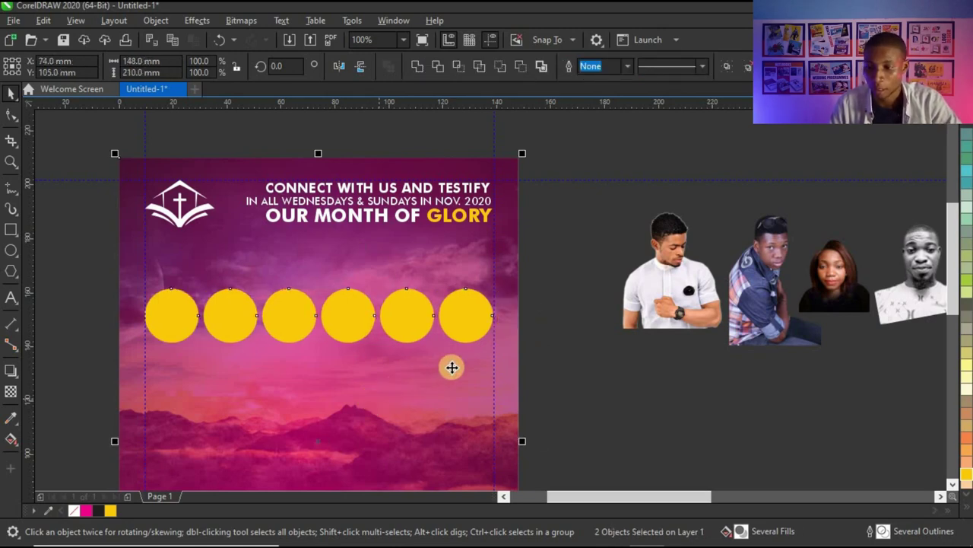
pyautogui.click(559, 384)
pyautogui.scroll(-2, 383, 333)
pyautogui.scroll(-2, 382, 332)
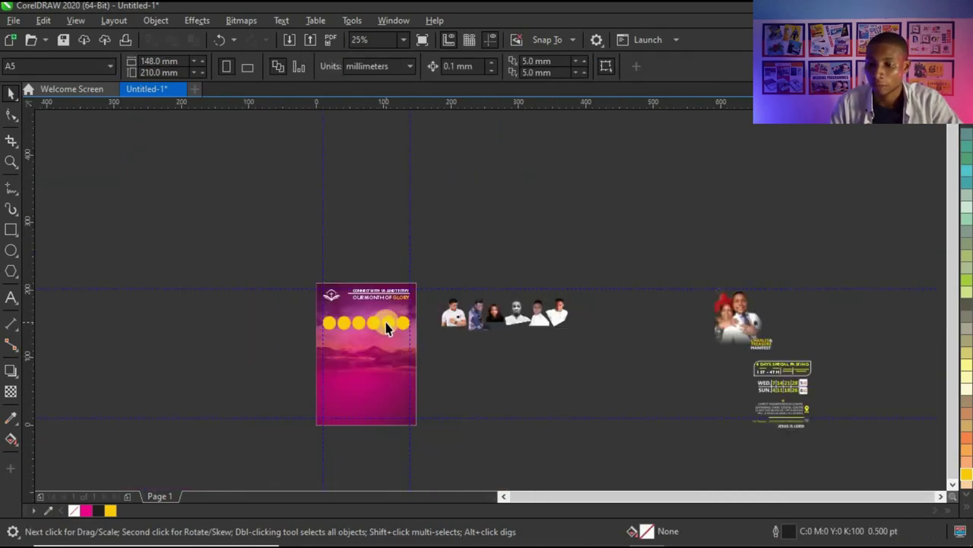
# Ungroup the row of six circle and frame pairs on the flyer, and clear the selection
pyautogui.scroll(4, 386, 322)
pyautogui.click(391, 326)
pyautogui.moveTo(391, 326); pyautogui.dragTo(397, 313)
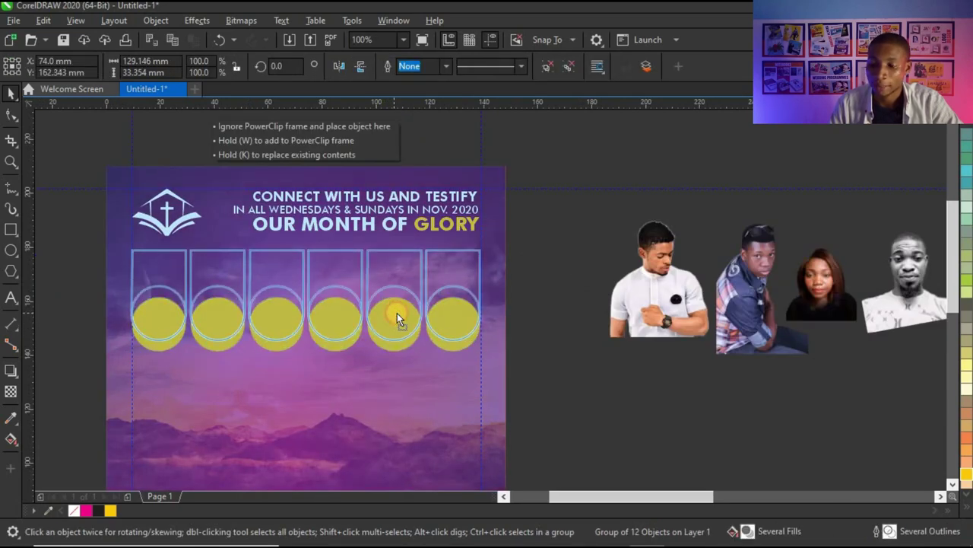
pyautogui.moveTo(397, 313); pyautogui.dragTo(397, 312)
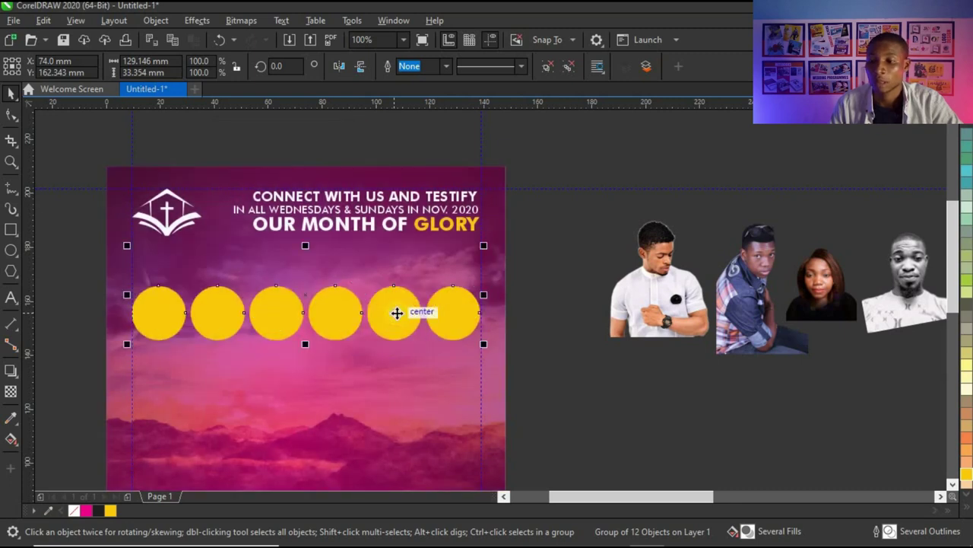
pyautogui.click(565, 68)
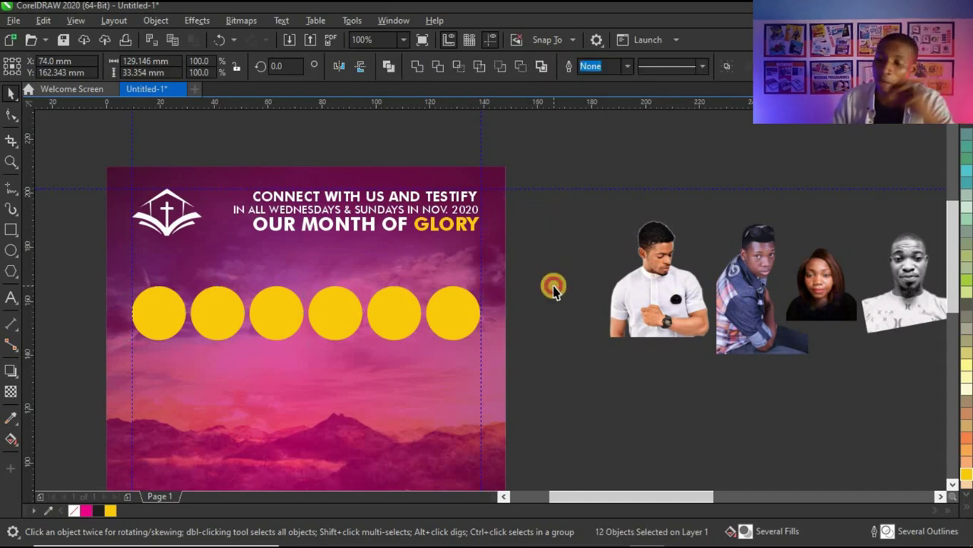
pyautogui.click(547, 261)
# PowerClip the portrait of the man in the white shirt into the first frame, and reposition it at about X 20.9, Y 157.1 mm
pyautogui.scroll(-2, 539, 245)
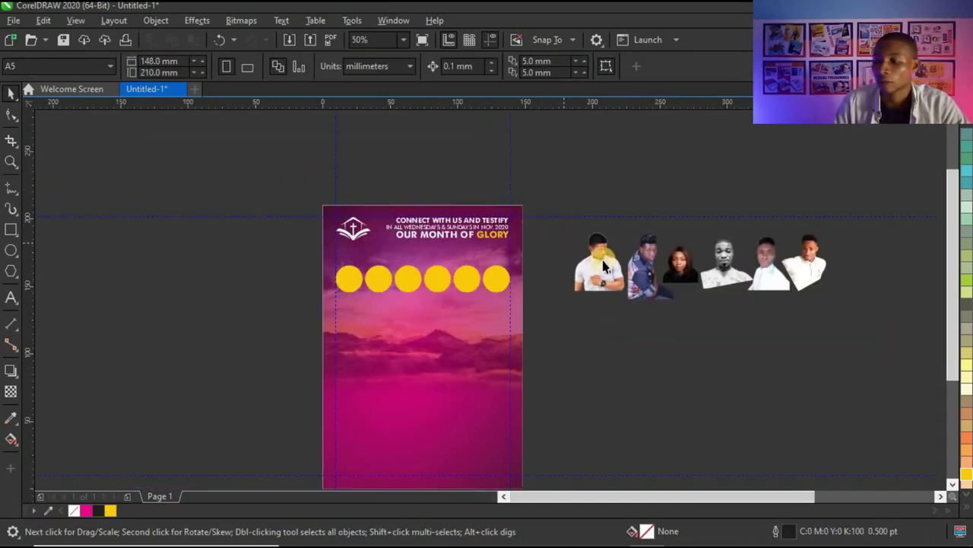
pyautogui.scroll(2, 601, 266)
pyautogui.scroll(-2, 601, 262)
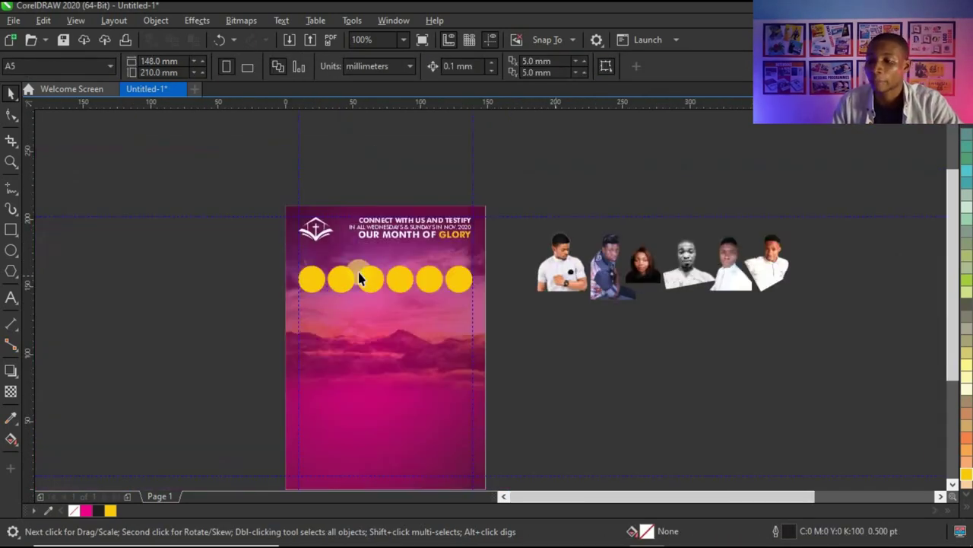
pyautogui.scroll(2, 342, 265)
pyautogui.click(763, 270)
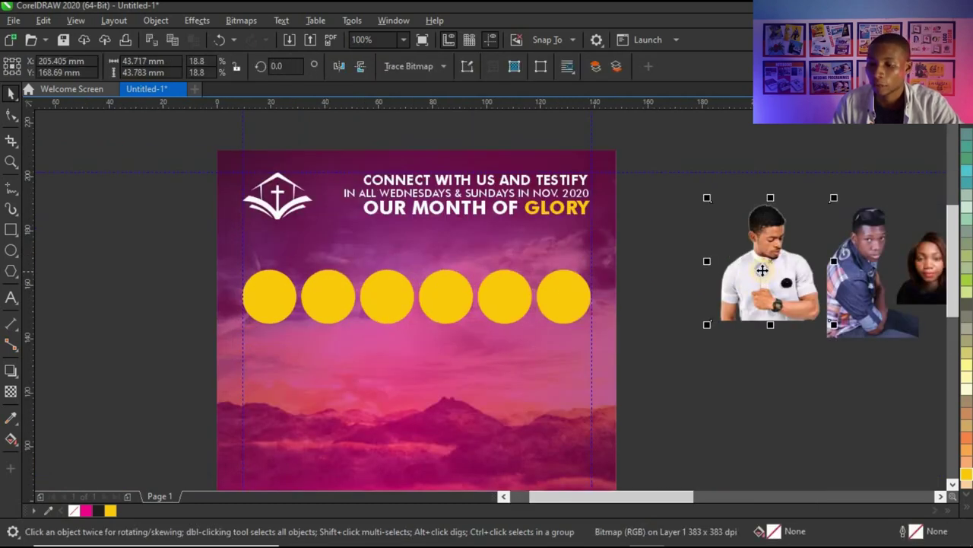
pyautogui.moveTo(762, 270); pyautogui.dragTo(264, 290)
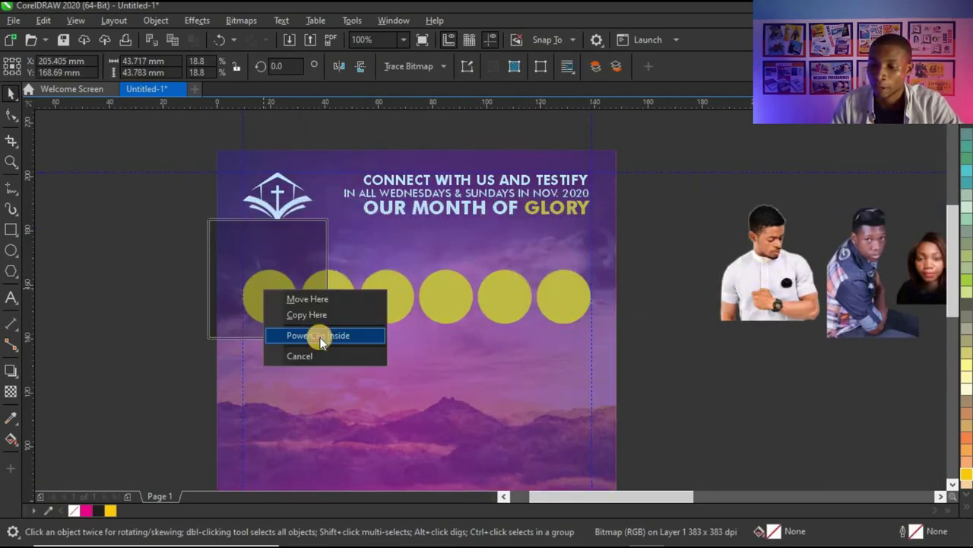
pyautogui.click(320, 335)
pyautogui.scroll(2, 273, 262)
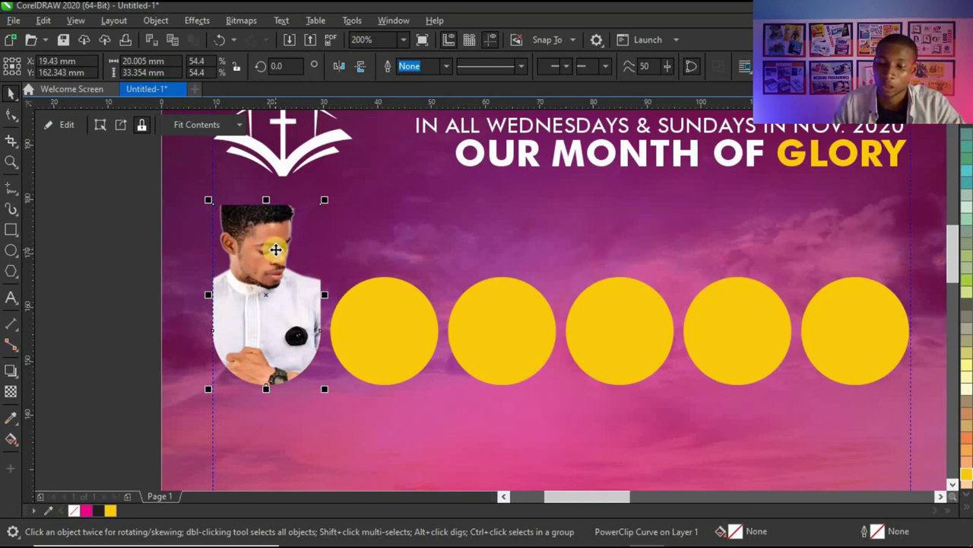
pyautogui.click(271, 234)
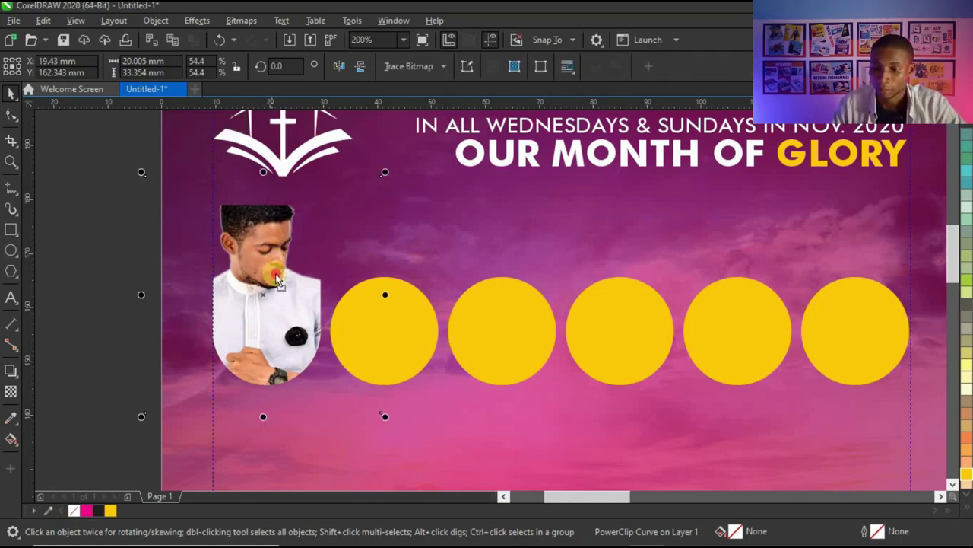
pyautogui.moveTo(272, 233)
pyautogui.mouseDown()
pyautogui.moveTo(275, 286)
pyautogui.moveTo(269, 267)
pyautogui.mouseUp()
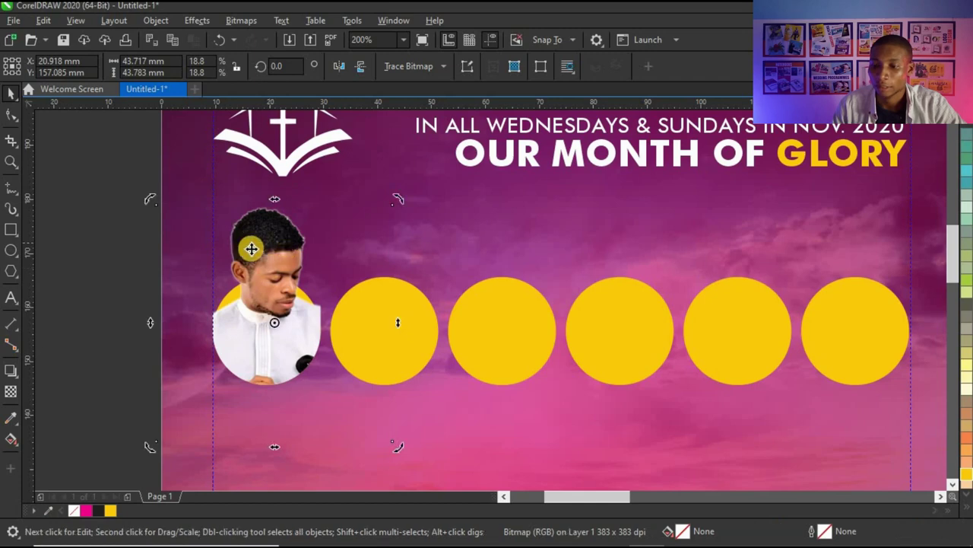
# PowerClip the portrait of the man in the denim shirt into the second frame
pyautogui.scroll(-2, 245, 251)
pyautogui.click(769, 288)
pyautogui.moveTo(821, 251); pyautogui.dragTo(322, 259)
pyautogui.click(365, 325)
pyautogui.scroll(2, 315, 268)
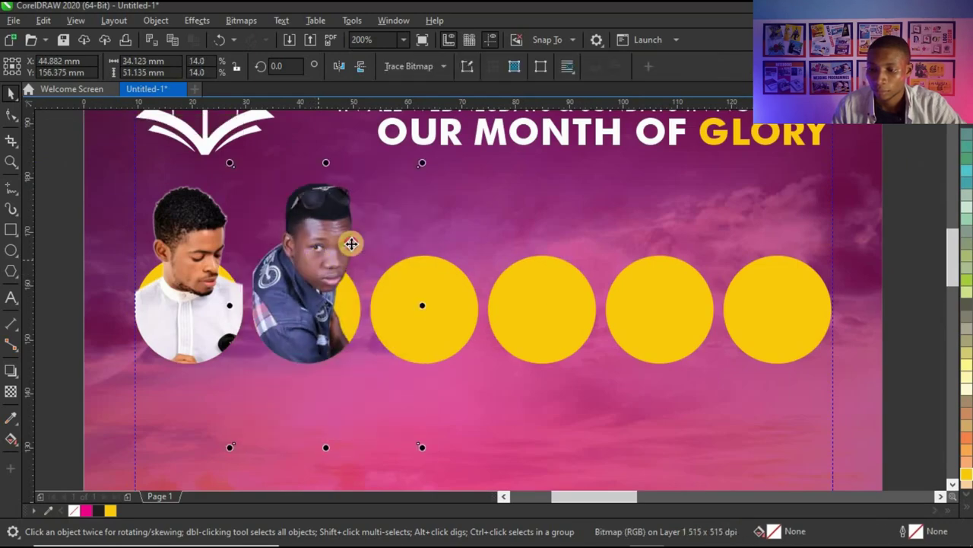
# Rotate the second portrait to about 8.2 degrees, and centre it inside its frame at about X 47, Y 156 mm
pyautogui.click(420, 156)
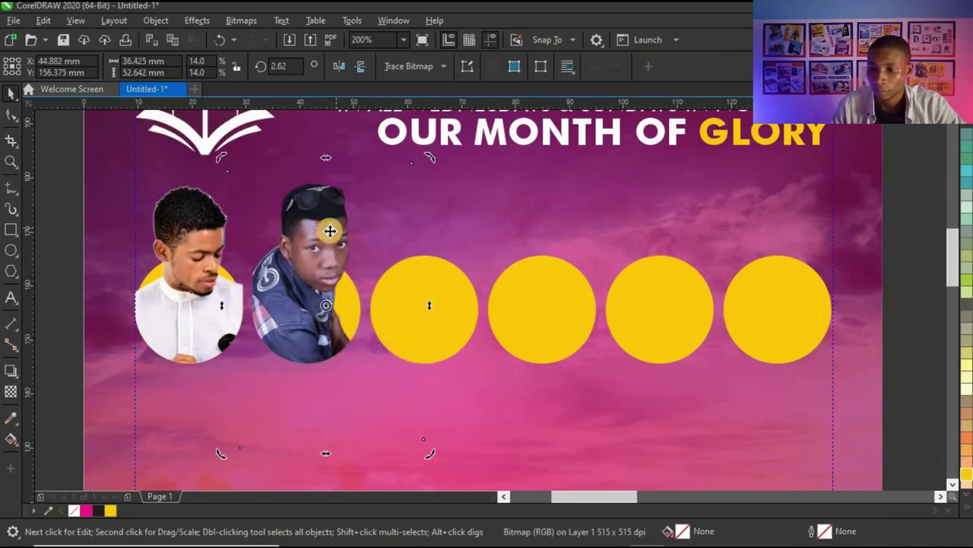
pyautogui.moveTo(335, 230)
pyautogui.mouseDown()
pyautogui.moveTo(326, 250)
pyautogui.moveTo(340, 233)
pyautogui.moveTo(332, 229)
pyautogui.mouseUp()
pyautogui.click(336, 222)
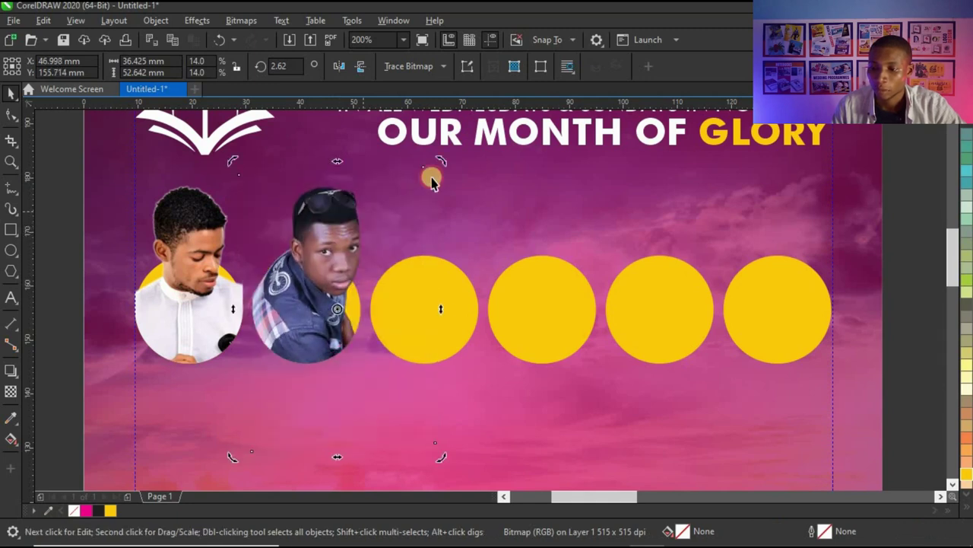
pyautogui.moveTo(441, 160); pyautogui.dragTo(423, 148)
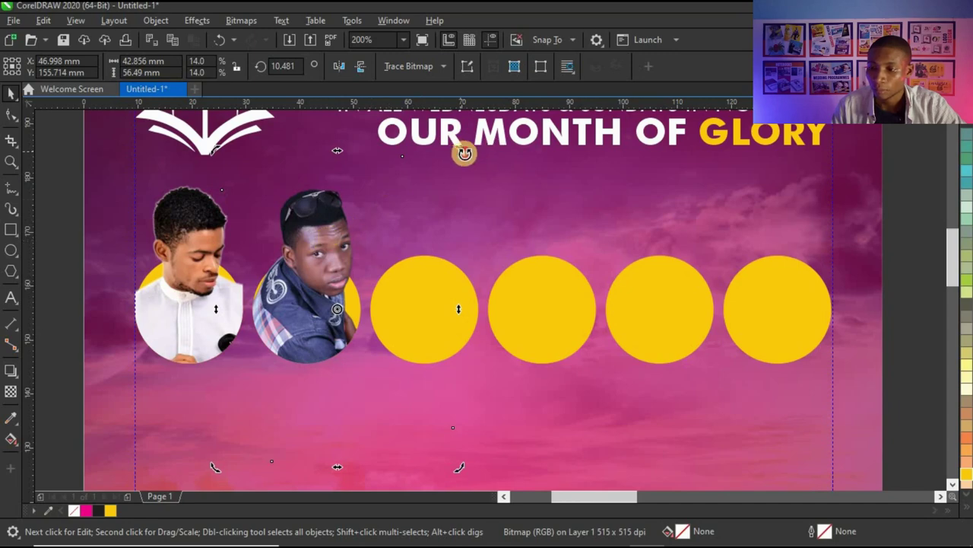
pyautogui.moveTo(465, 153); pyautogui.dragTo(470, 158)
pyautogui.click(332, 240)
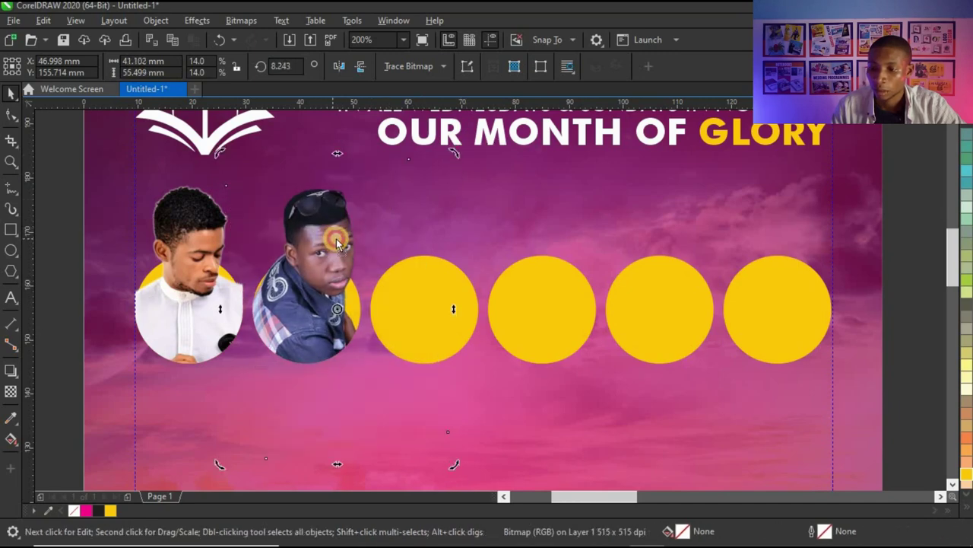
pyautogui.moveTo(333, 239)
pyautogui.mouseDown()
pyautogui.moveTo(334, 266)
pyautogui.moveTo(327, 238)
pyautogui.mouseUp()
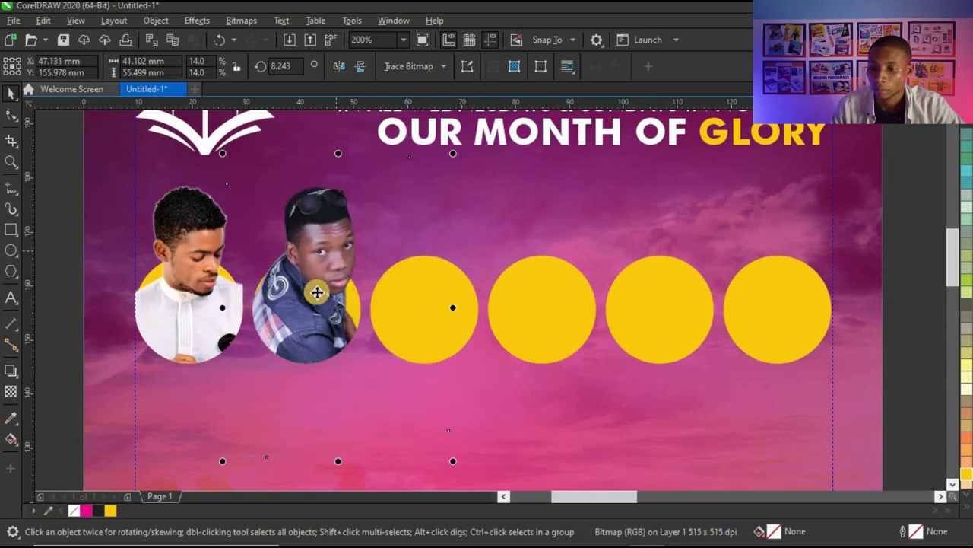
pyautogui.scroll(1, 314, 293)
pyautogui.moveTo(317, 293); pyautogui.dragTo(322, 293)
# PowerClip the woman's portrait into the third frame, and reposition it at about X 62.9, Y 161.2 mm
pyautogui.scroll(-2, 338, 281)
pyautogui.scroll(-3, 338, 281)
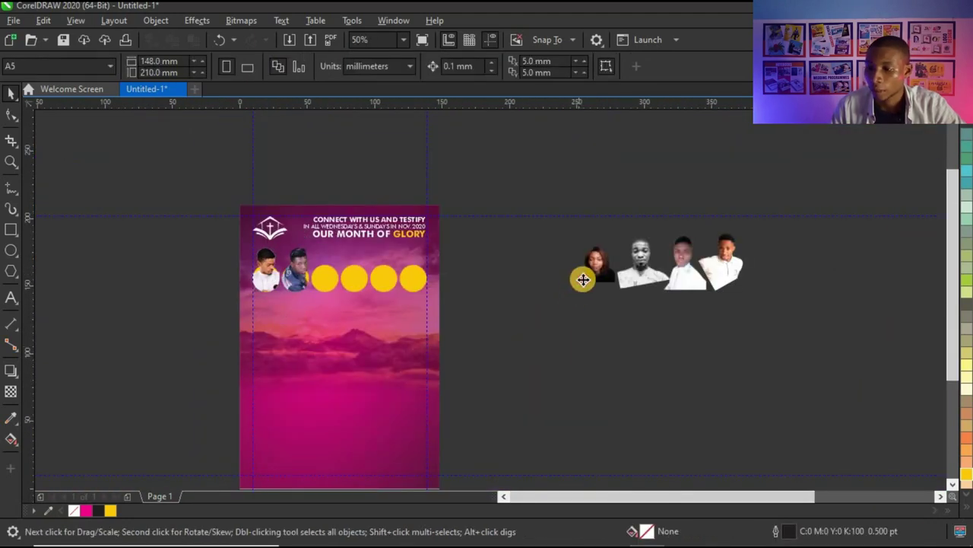
pyautogui.moveTo(583, 276); pyautogui.dragTo(323, 279)
pyautogui.click(354, 304)
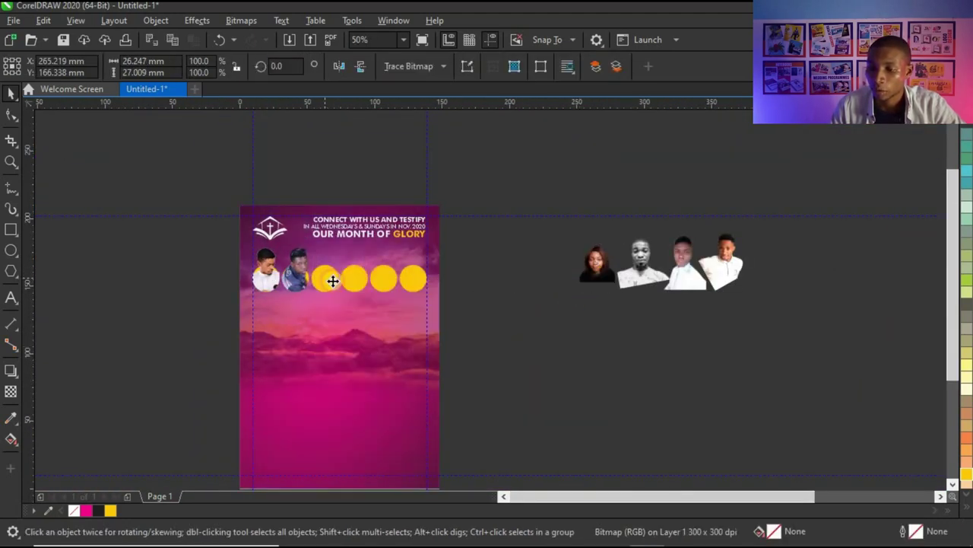
pyautogui.scroll(2, 329, 280)
pyautogui.keyDown('ctrl'); pyautogui.click(335, 296); pyautogui.keyUp('ctrl')
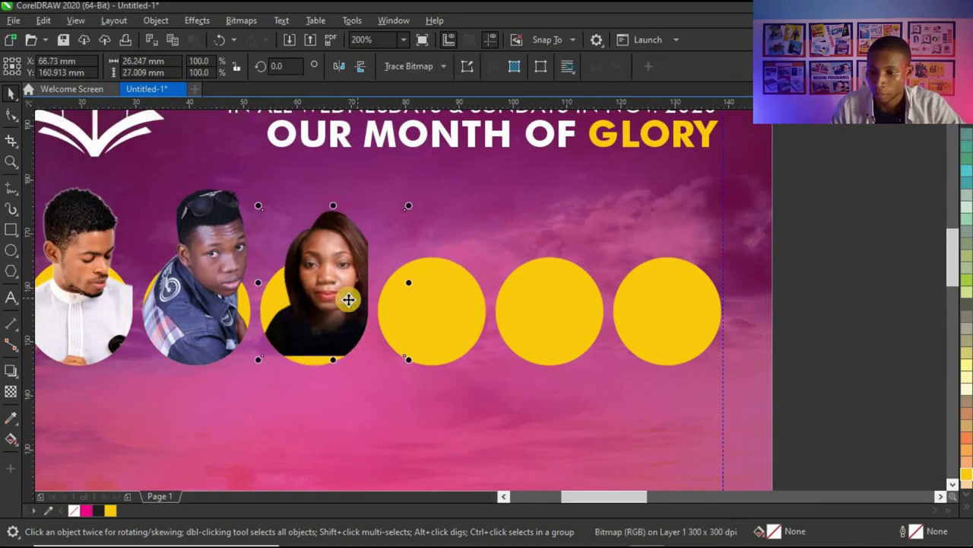
pyautogui.moveTo(348, 297); pyautogui.dragTo(333, 313)
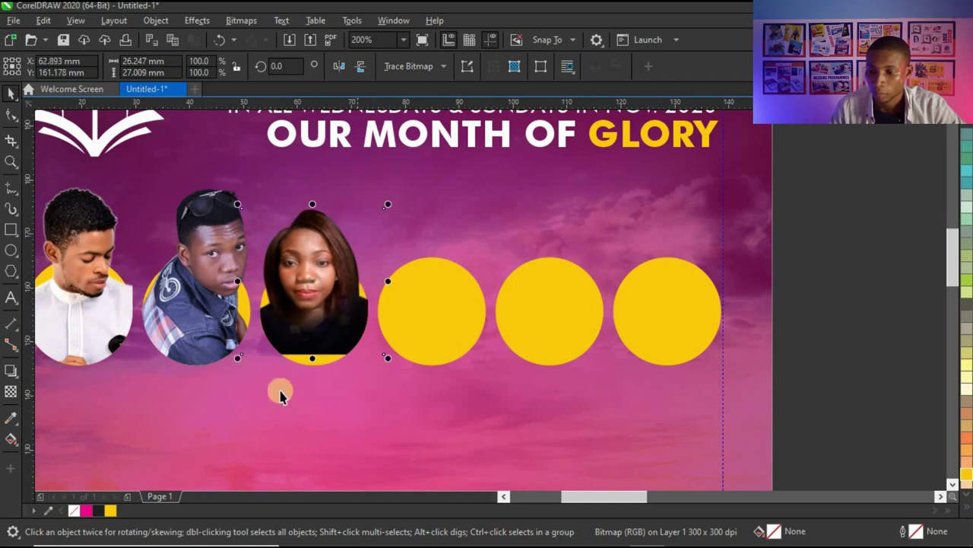
# Draw a black ellipse without outline, about 20.9 by 10.2 mm, inside the third frame's contents, across the portrait's lower edge
pyautogui.scroll(2, 300, 369)
pyautogui.scroll(-2, 502, 315)
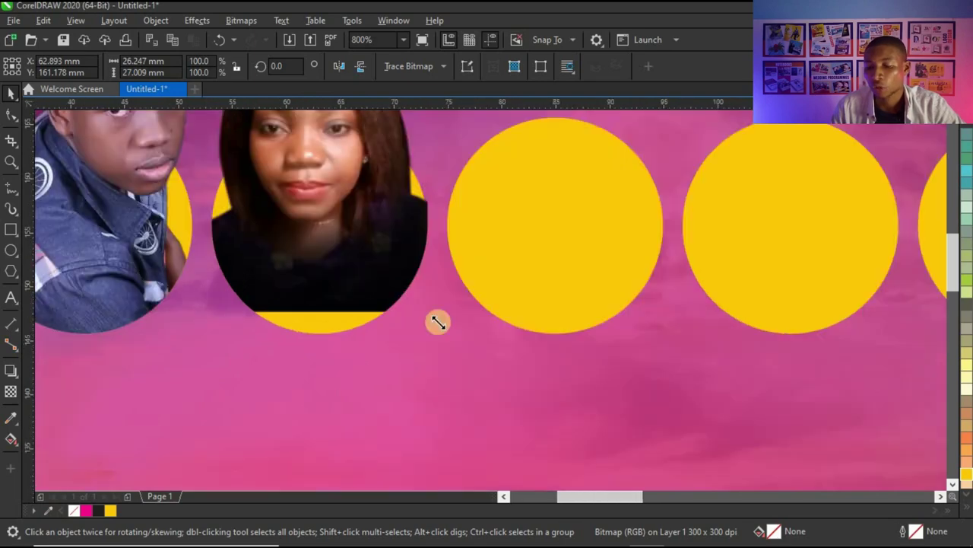
pyautogui.scroll(1, 398, 317)
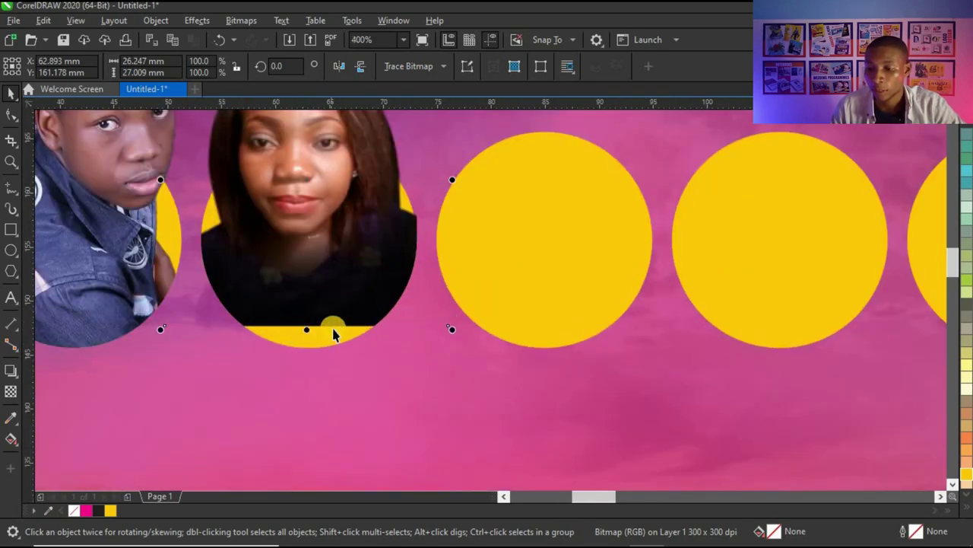
pyautogui.click(324, 285)
pyautogui.doubleClick(324, 289)
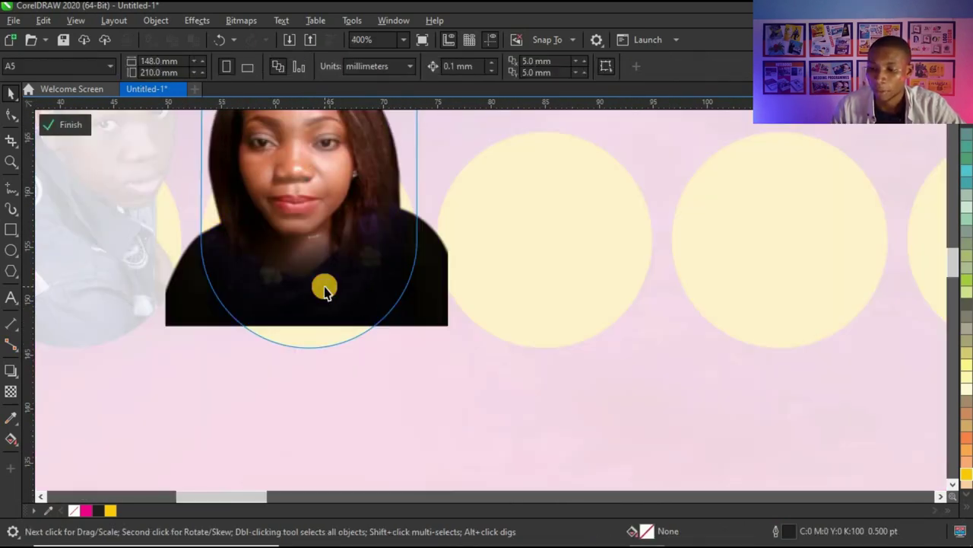
pyautogui.moveTo(205, 414); pyautogui.dragTo(440, 297)
pyautogui.click(98, 510)
pyautogui.rightClick(74, 510)
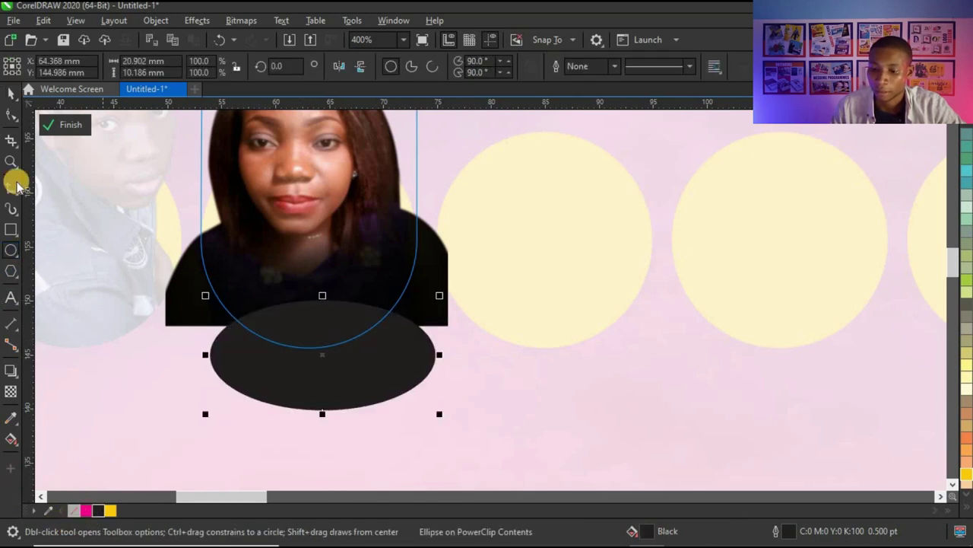
# Send the ellipse behind the woman's portrait, recolour it with the near-black #050509 sampled from her clothing, and finish editing the frame's contents
pyautogui.click(10, 92)
pyautogui.hotkey('shift', 'pagedown')
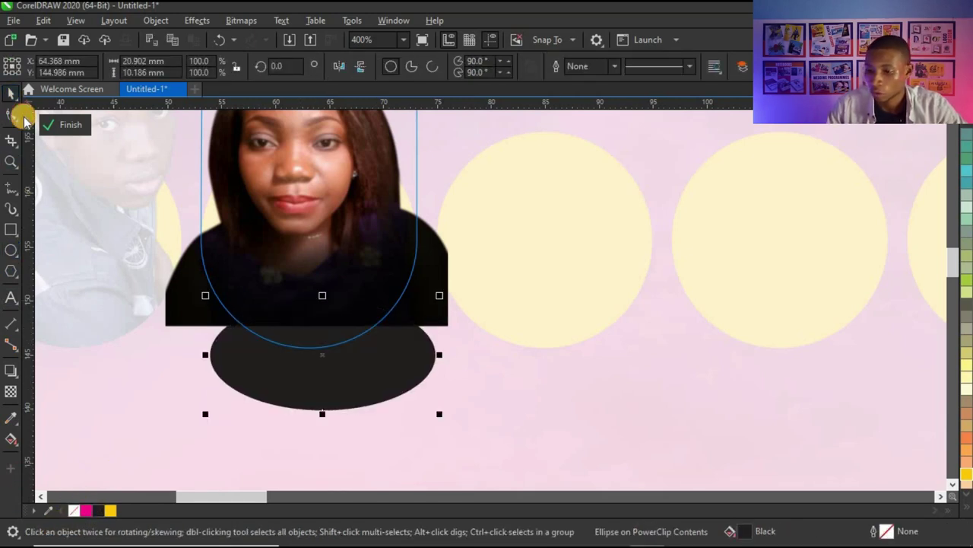
pyautogui.click(10, 417)
pyautogui.click(308, 314)
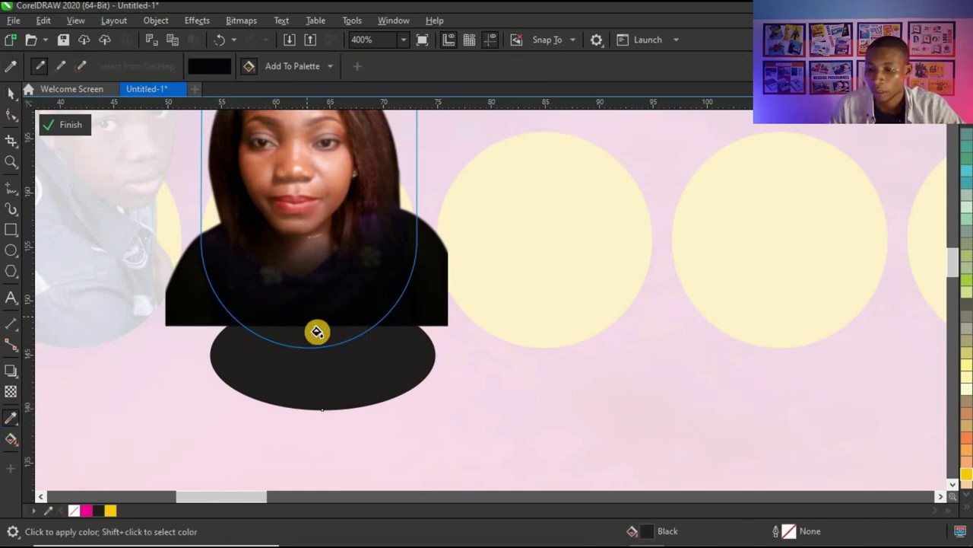
pyautogui.scroll(2, 317, 332)
pyautogui.click(405, 420)
pyautogui.scroll(-2, 354, 312)
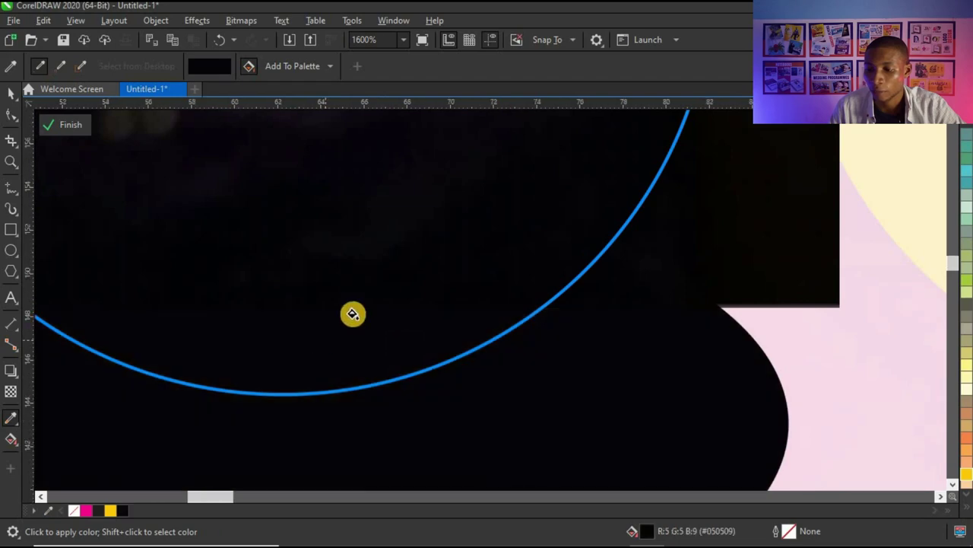
pyautogui.click(11, 93)
pyautogui.scroll(-4, 322, 342)
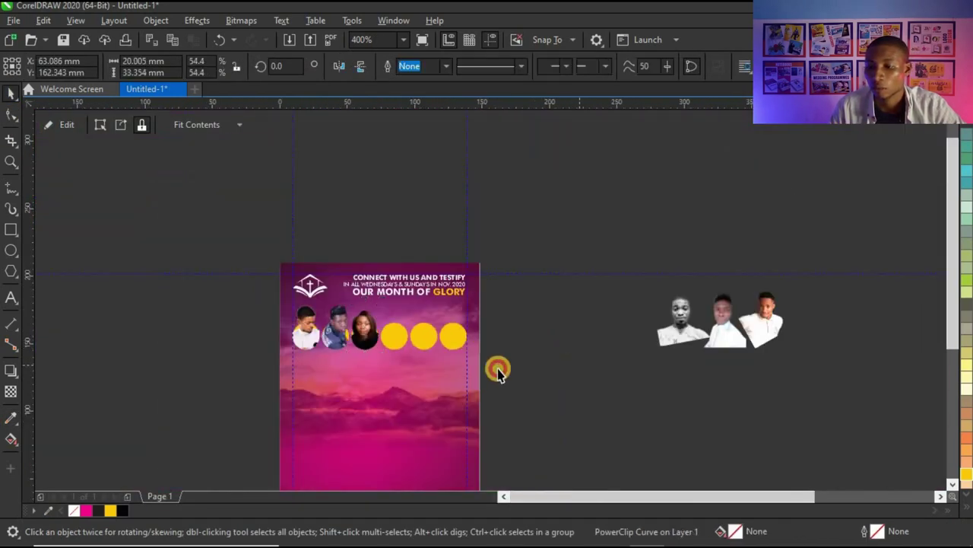
pyautogui.click(498, 371)
# PowerClip the black-and-white portrait of the bearded man into the fourth frame
pyautogui.scroll(2, 556, 304)
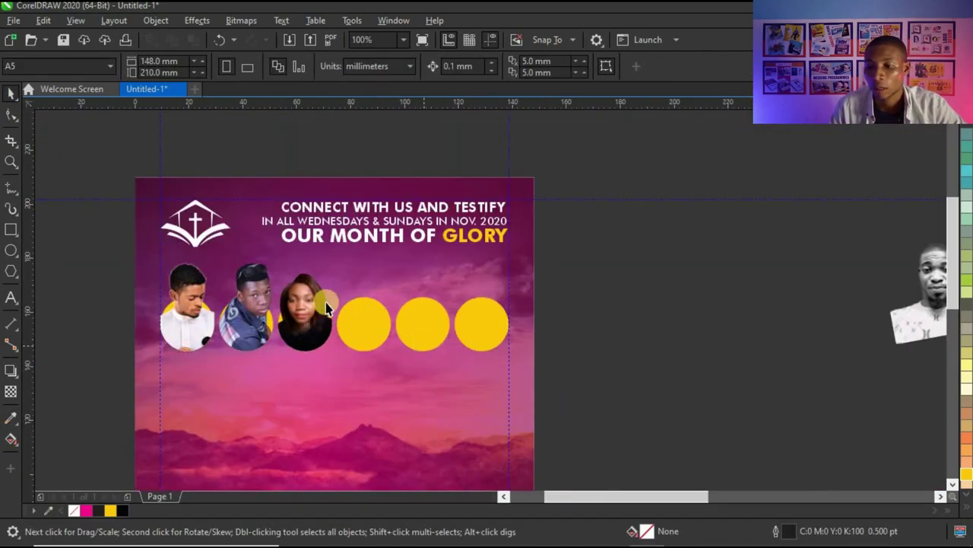
pyautogui.scroll(-2, 601, 308)
pyautogui.moveTo(630, 301); pyautogui.dragTo(371, 355)
pyautogui.click(388, 352)
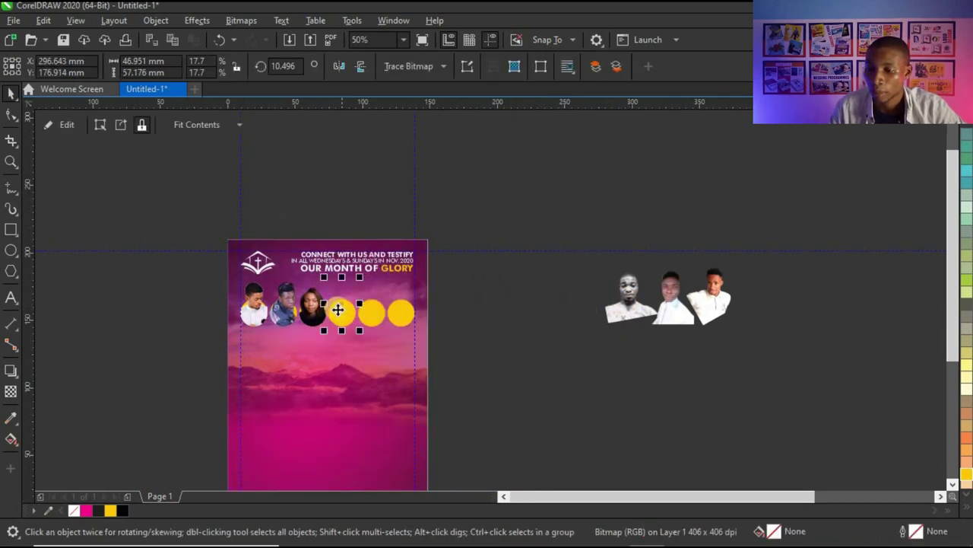
# Shift the woman's portrait upward inside the third frame to about X 63.3, Y 163 mm
pyautogui.scroll(4, 337, 309)
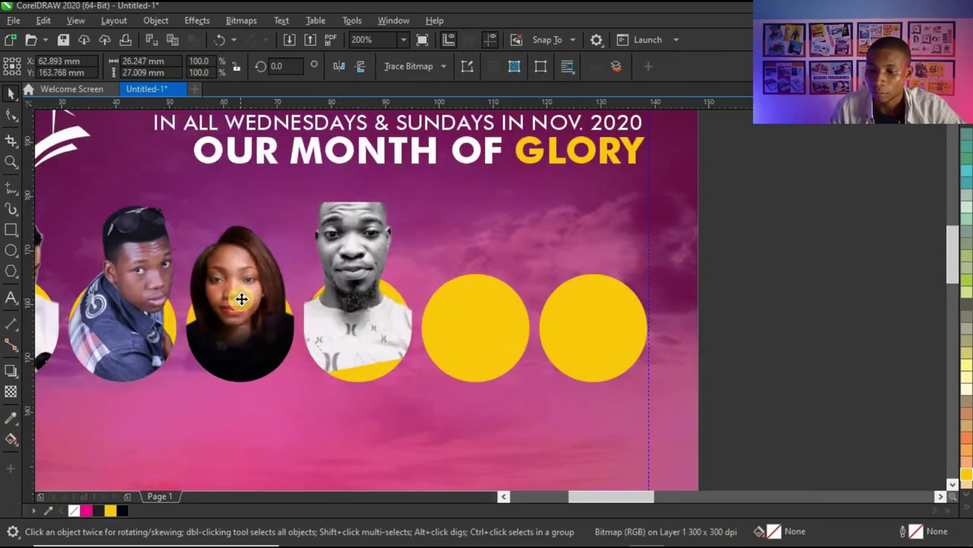
pyautogui.keyDown('ctrl'); pyautogui.click(241, 306); pyautogui.keyUp('ctrl')
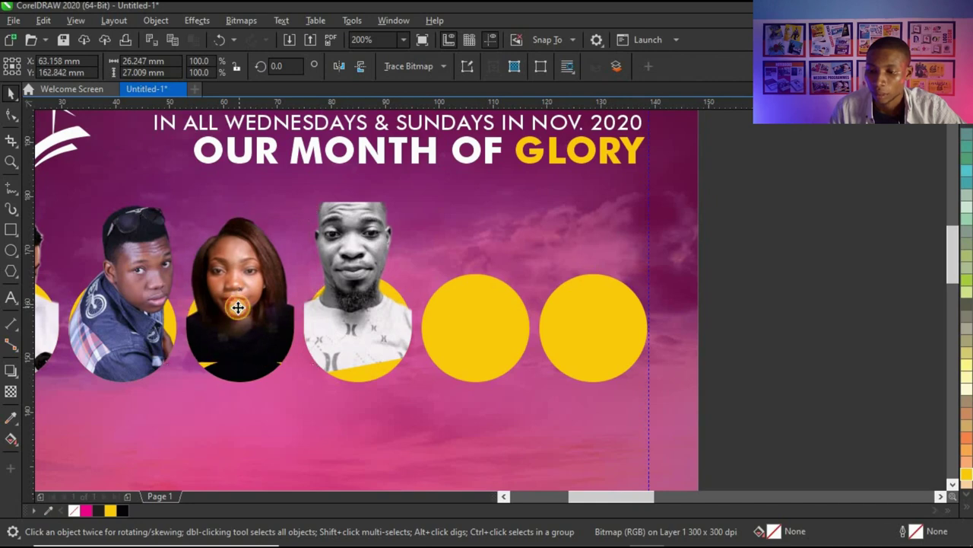
pyautogui.moveTo(240, 307); pyautogui.dragTo(238, 306)
pyautogui.scroll(-3, 288, 308)
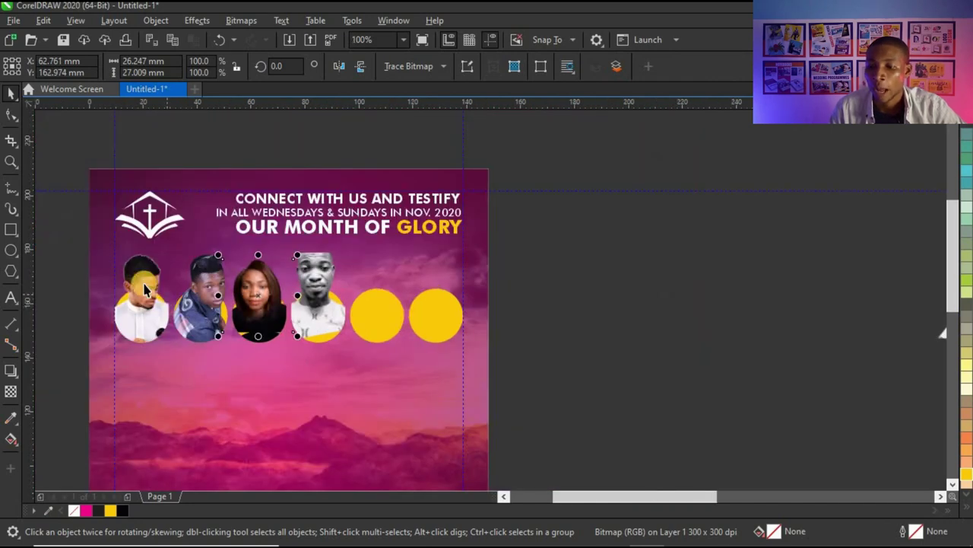
pyautogui.scroll(3, 255, 286)
pyautogui.moveTo(361, 315); pyautogui.dragTo(373, 326)
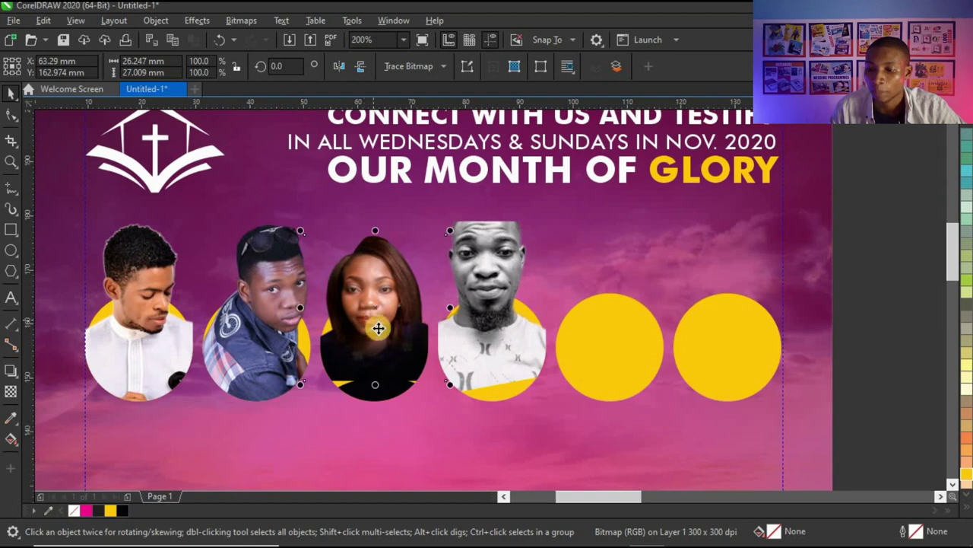
pyautogui.click(385, 390)
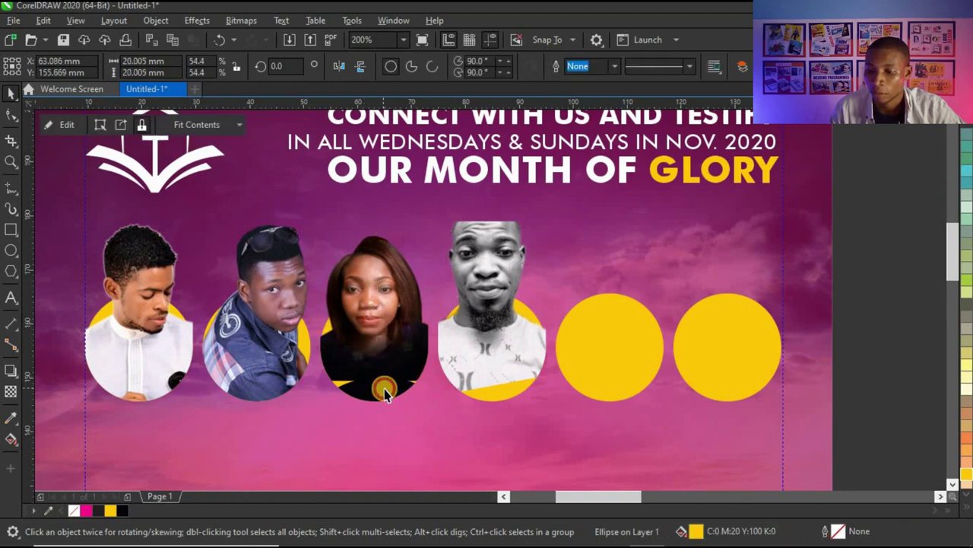
# Move the near-black ellipse upward inside the third frame to about X 62.8, Y 149.7 mm, covering the gaps below the woman's portrait
pyautogui.click(385, 394)
pyautogui.click(385, 395)
pyautogui.click(382, 387)
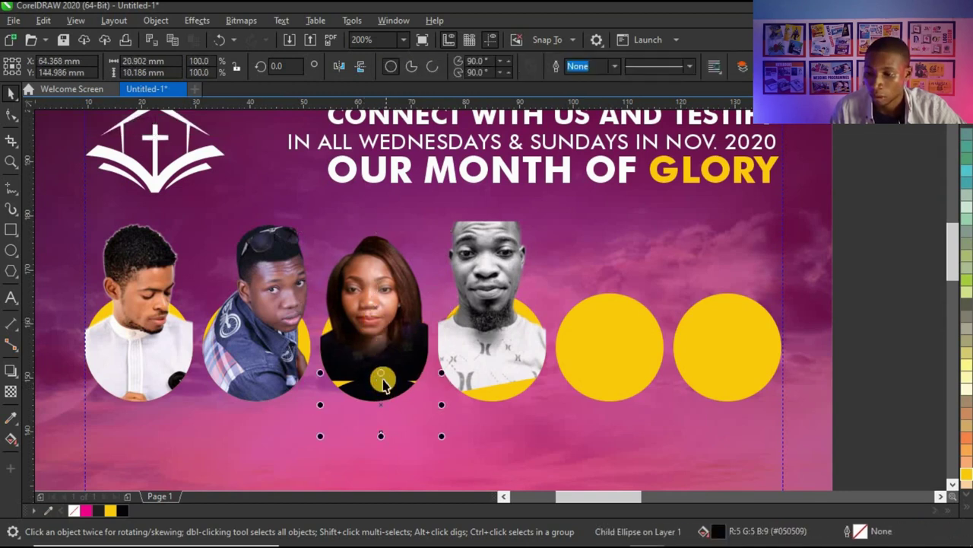
pyautogui.moveTo(383, 388); pyautogui.dragTo(375, 382)
pyautogui.scroll(-3, 571, 365)
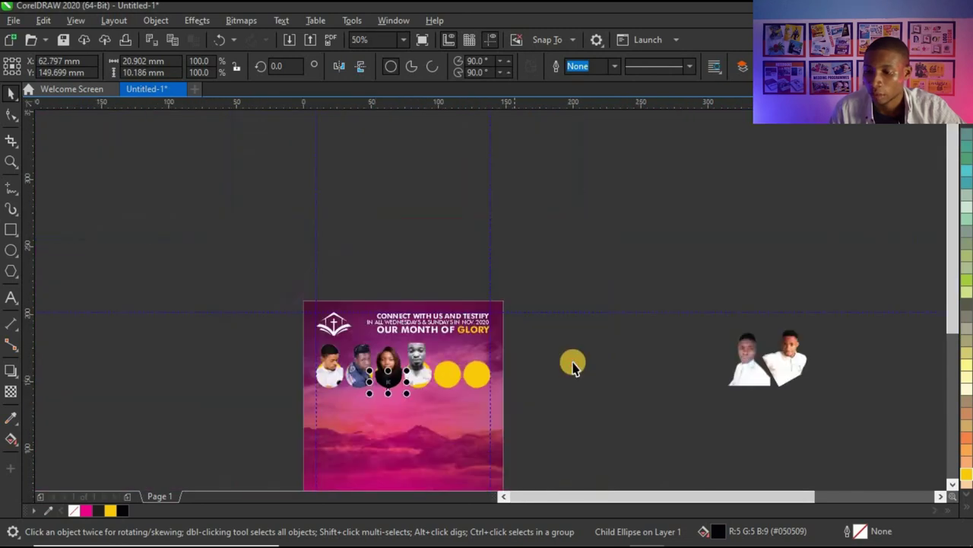
# Shift the bearded man's portrait downward inside the fourth frame so his whole head fits within it
pyautogui.scroll(2, 525, 384)
pyautogui.press('Escape')
pyautogui.scroll(2, 525, 385)
pyautogui.click(455, 386)
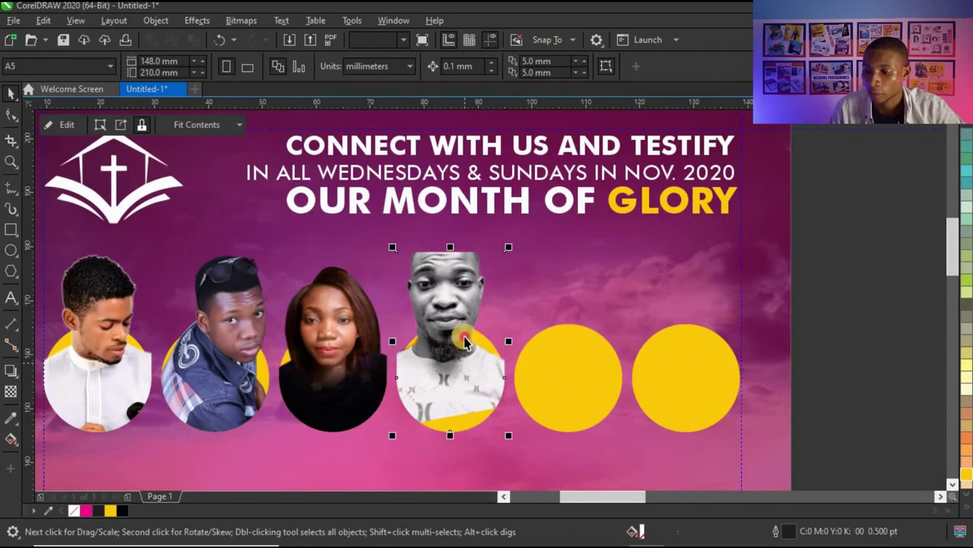
pyautogui.click(455, 386)
pyautogui.moveTo(455, 386); pyautogui.dragTo(456, 383)
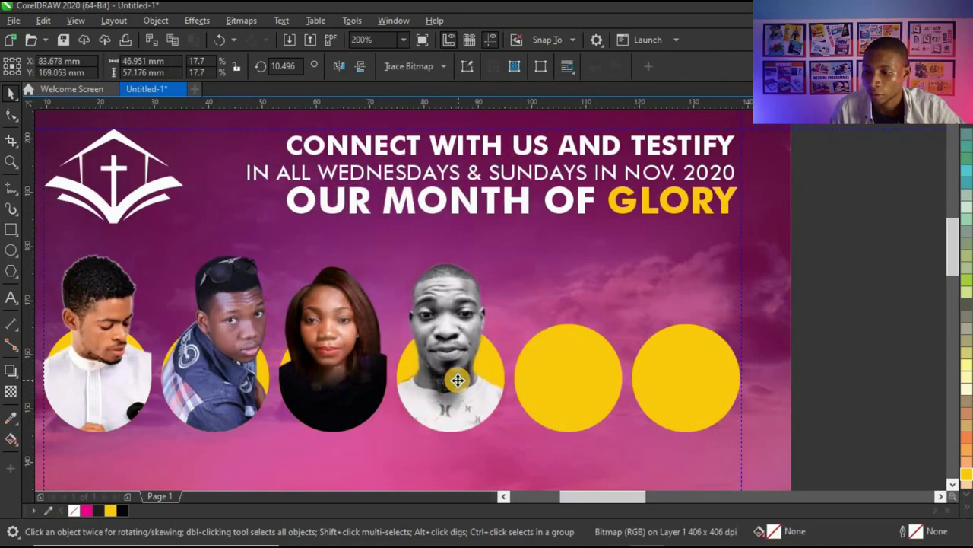
pyautogui.press('Escape')
# PowerClip the left one of the two remaining portraits beside the page into the fifth frame
pyautogui.scroll(-3, 369, 343)
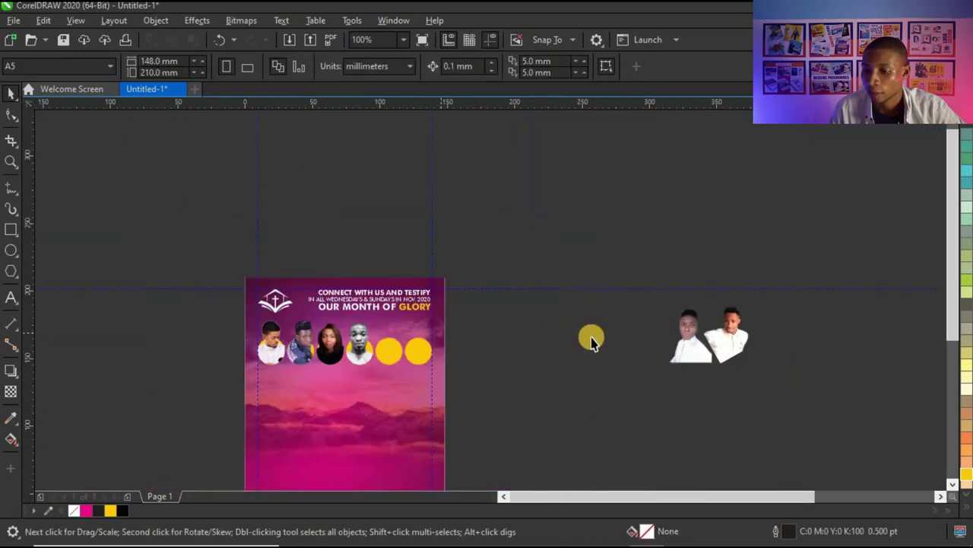
pyautogui.moveTo(678, 337); pyautogui.dragTo(390, 351)
pyautogui.click(429, 405)
pyautogui.scroll(2, 391, 348)
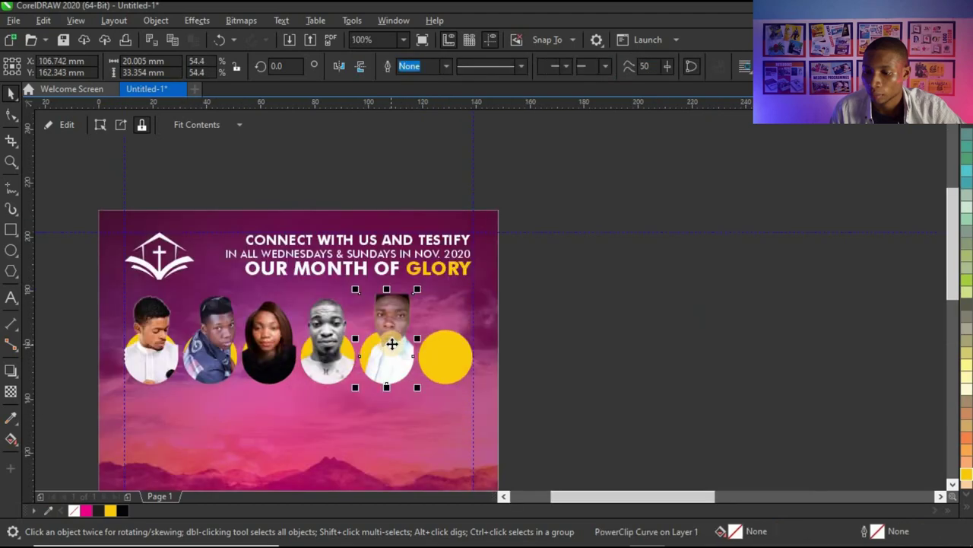
# Shift the man's portrait downward inside the fifth frame to about X 103.8, Y 158.2 mm
pyautogui.click(389, 360)
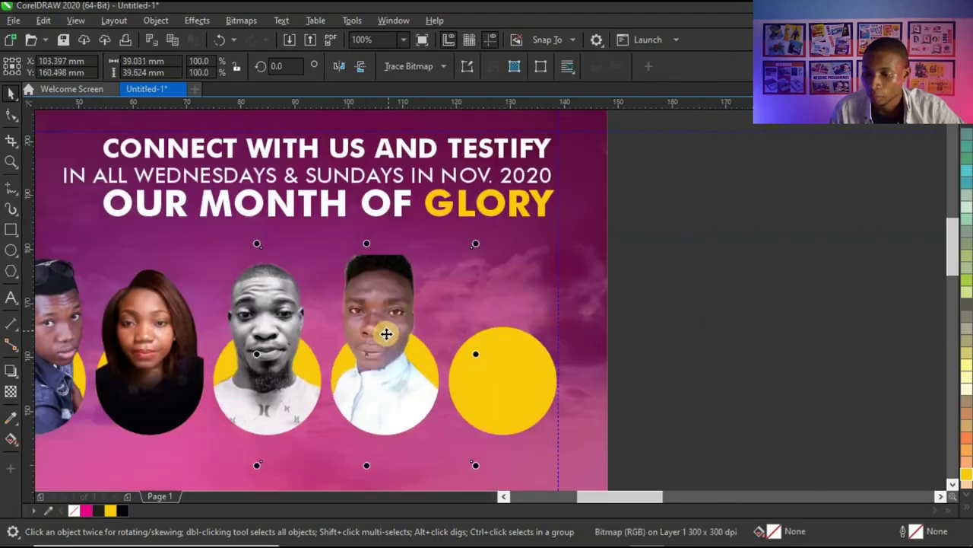
pyautogui.scroll(2, 388, 354)
pyautogui.click(387, 341)
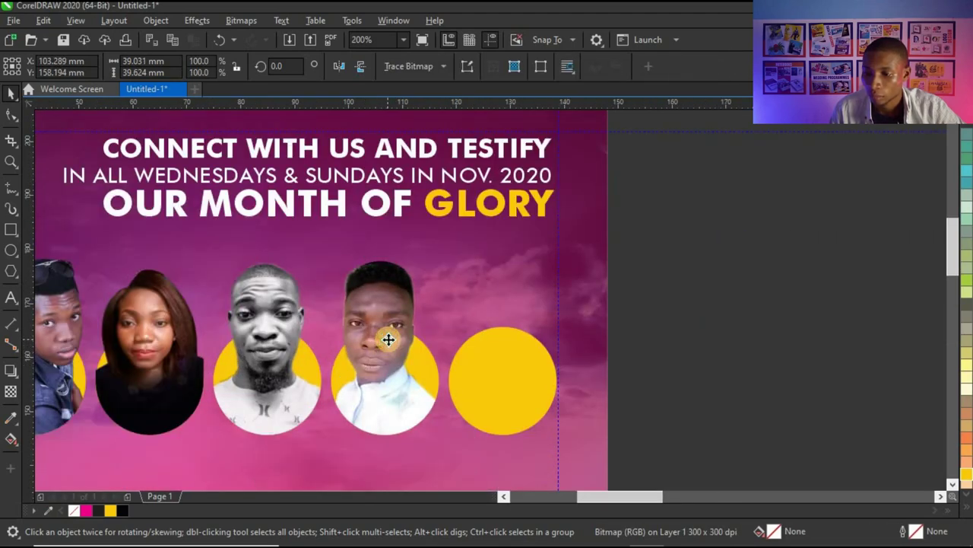
pyautogui.click(387, 339)
pyautogui.click(388, 339)
pyautogui.scroll(-2, 564, 356)
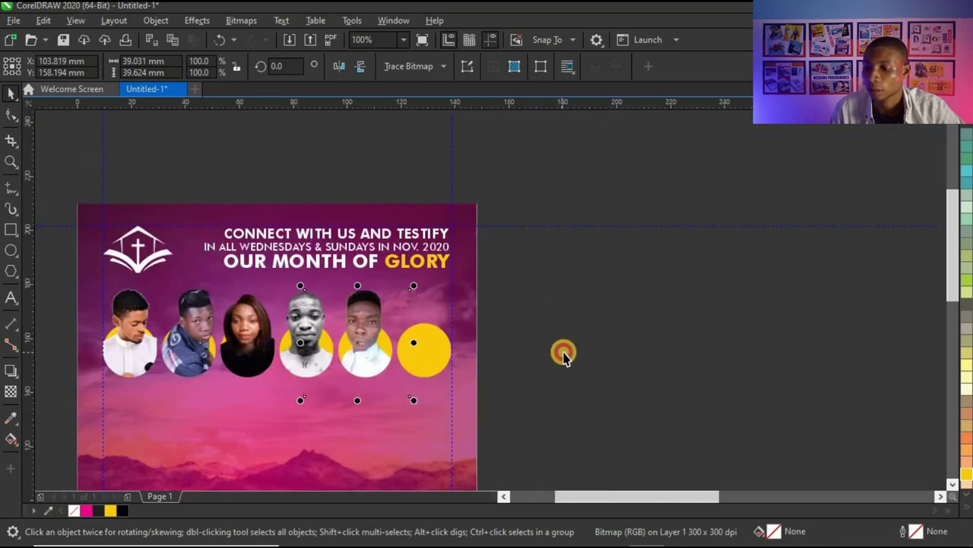
pyautogui.click(563, 356)
# PowerClip the last remaining portrait, the man in the white shirt, into the sixth frame
pyautogui.scroll(-1, 563, 356)
pyautogui.moveTo(674, 315); pyautogui.dragTo(399, 360)
pyautogui.click(426, 380)
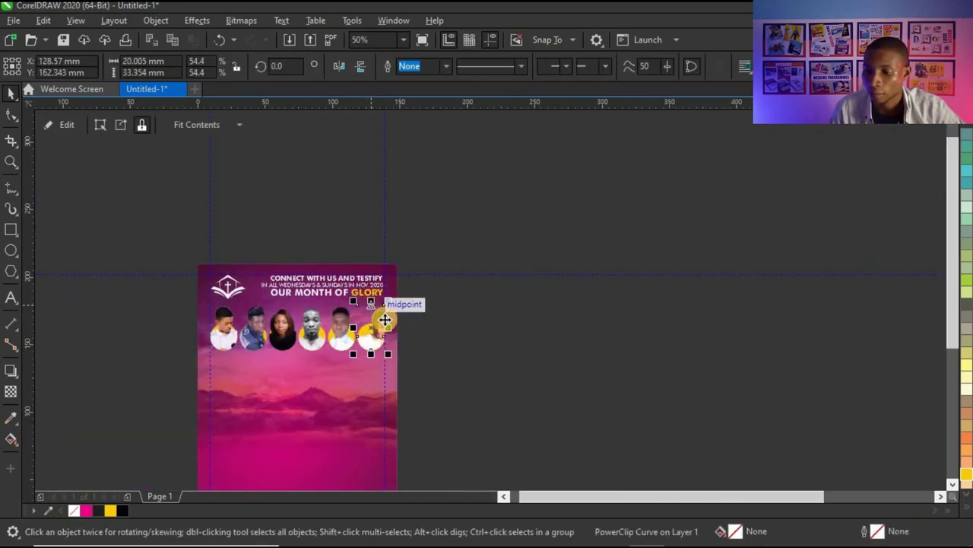
# Reposition the last portrait inside the sixth frame to about X 134.8, Y 163.7 mm, with the whole head inside and the shoulders filling the circle
pyautogui.scroll(1, 385, 342)
pyautogui.click(398, 337)
pyautogui.scroll(2, 398, 338)
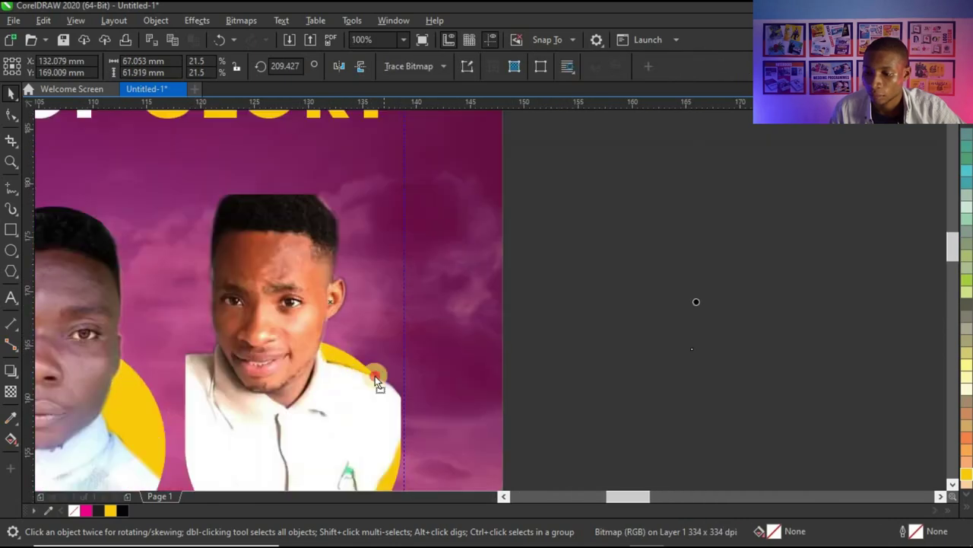
pyautogui.scroll(-1, 343, 309)
pyautogui.moveTo(322, 319)
pyautogui.mouseDown()
pyautogui.moveTo(327, 334)
pyautogui.moveTo(326, 324)
pyautogui.mouseUp()
pyautogui.click(327, 333)
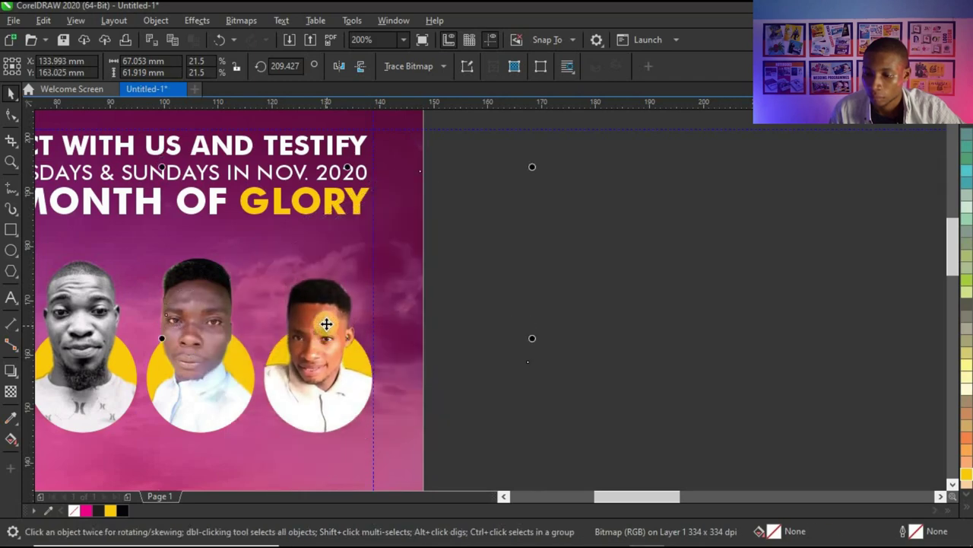
pyautogui.scroll(2, 337, 361)
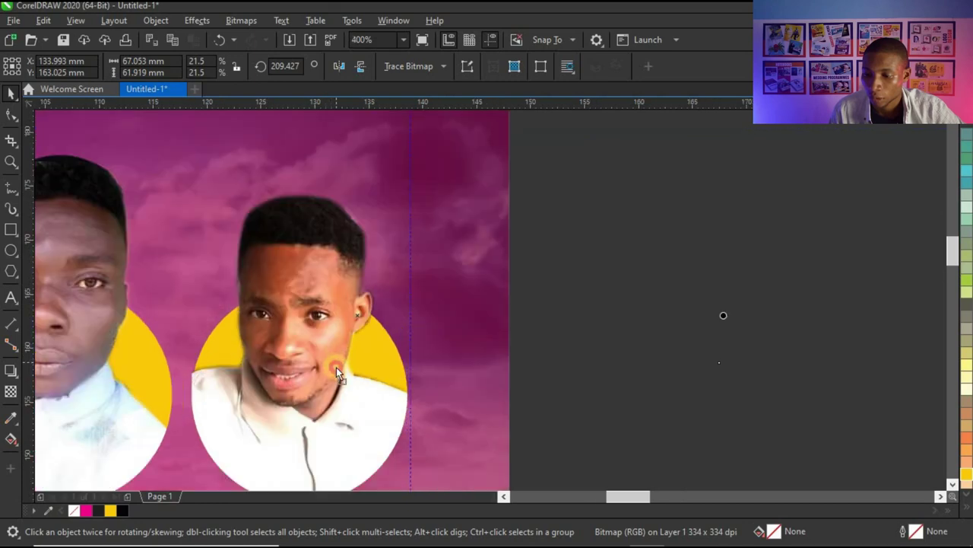
pyautogui.scroll(-4, 324, 322)
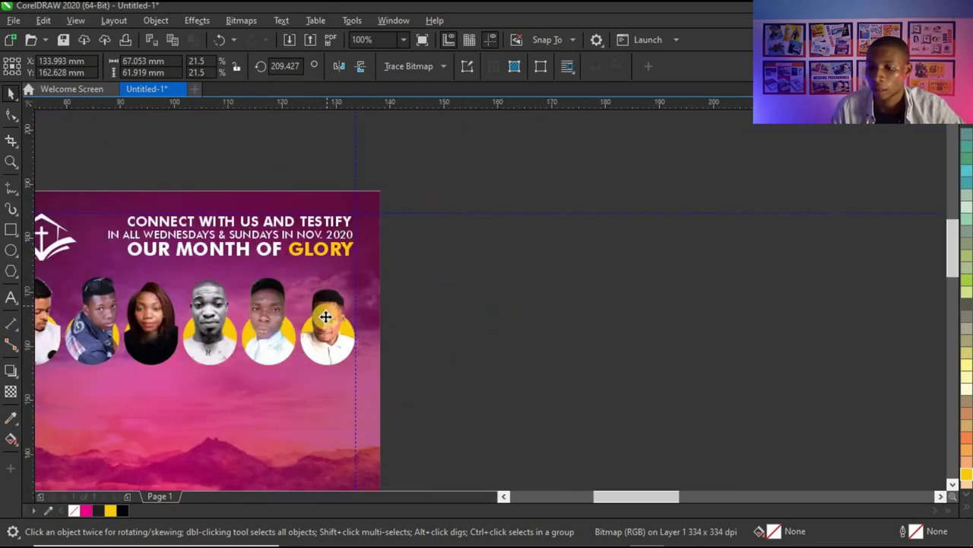
pyautogui.scroll(2, 325, 316)
pyautogui.click(324, 318)
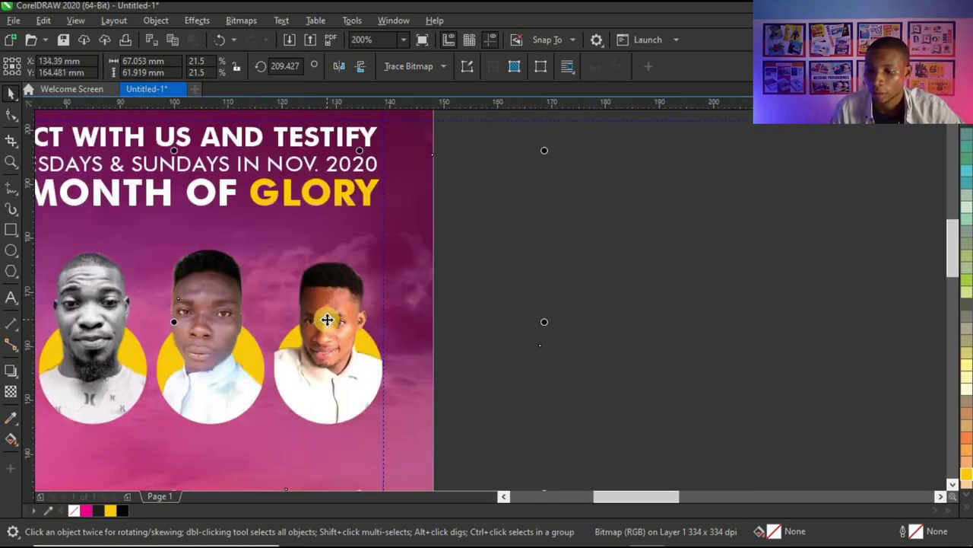
pyautogui.moveTo(327, 316); pyautogui.dragTo(327, 316)
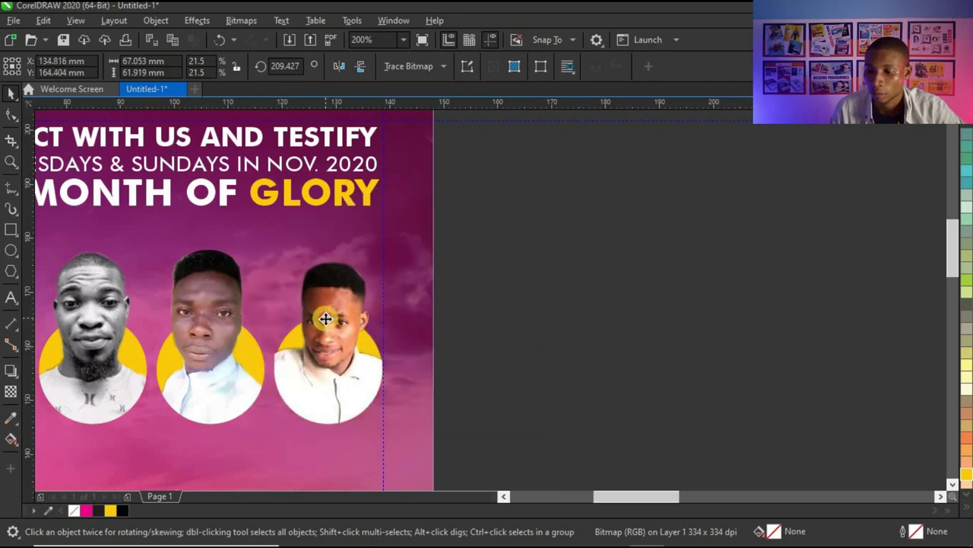
pyautogui.scroll(-6, 330, 306)
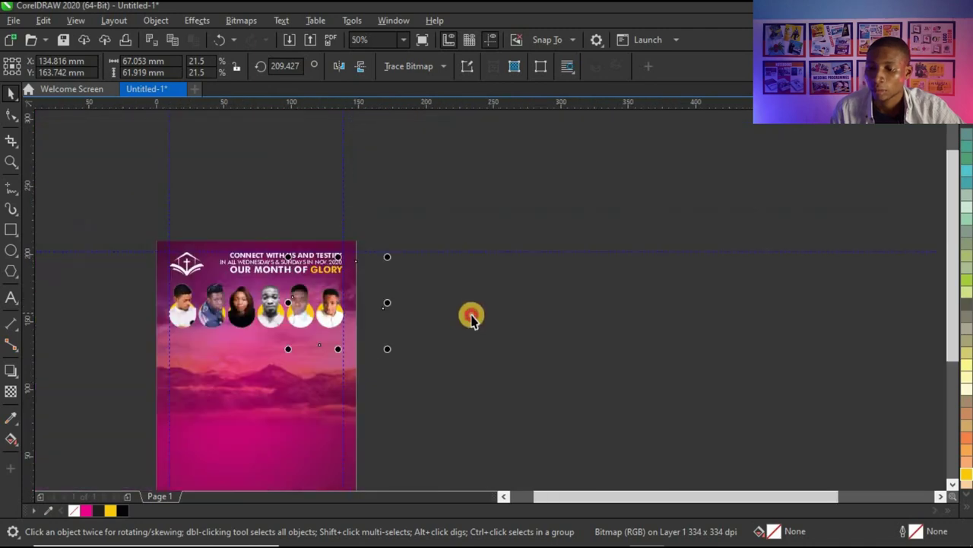
pyautogui.click(472, 315)
# Try stretching the yellow circle behind the sixth portrait upward to a height of about 24.9 mm
pyautogui.scroll(2, 191, 322)
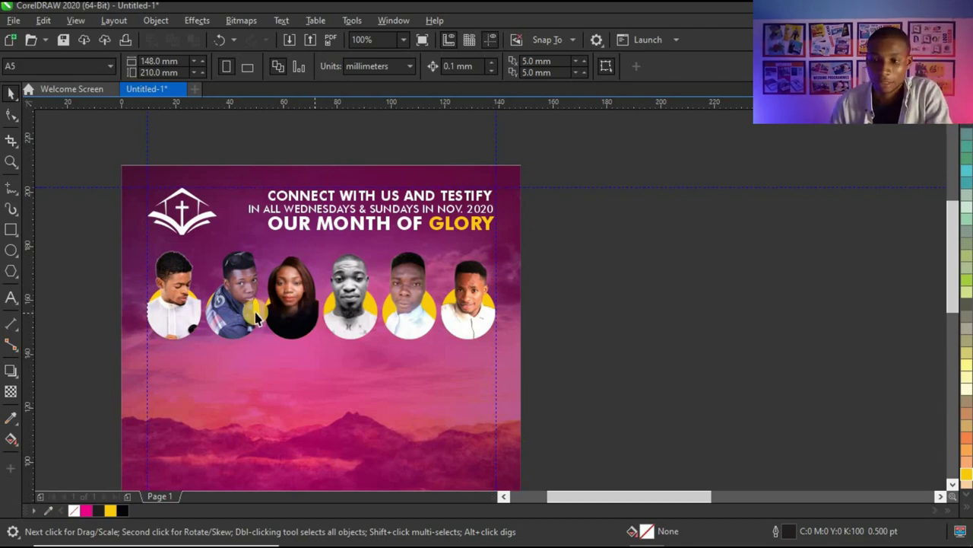
pyautogui.scroll(2, 251, 315)
pyautogui.scroll(-2, 270, 290)
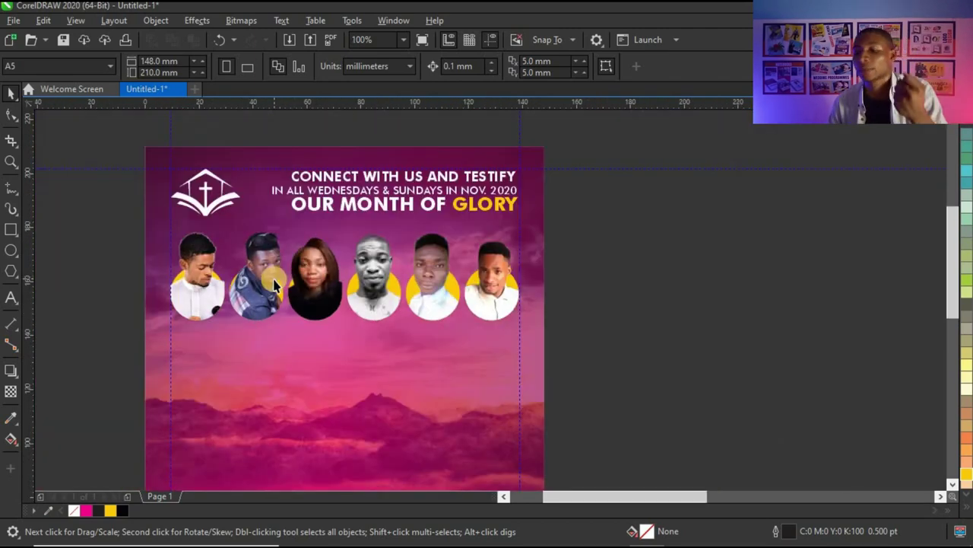
pyautogui.scroll(2, 508, 280)
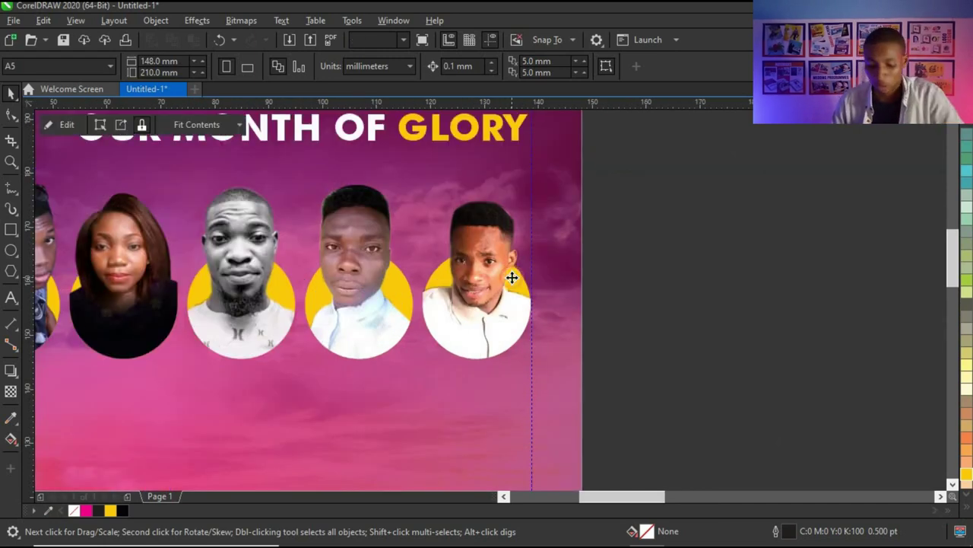
pyautogui.click(508, 279)
pyautogui.click(508, 296)
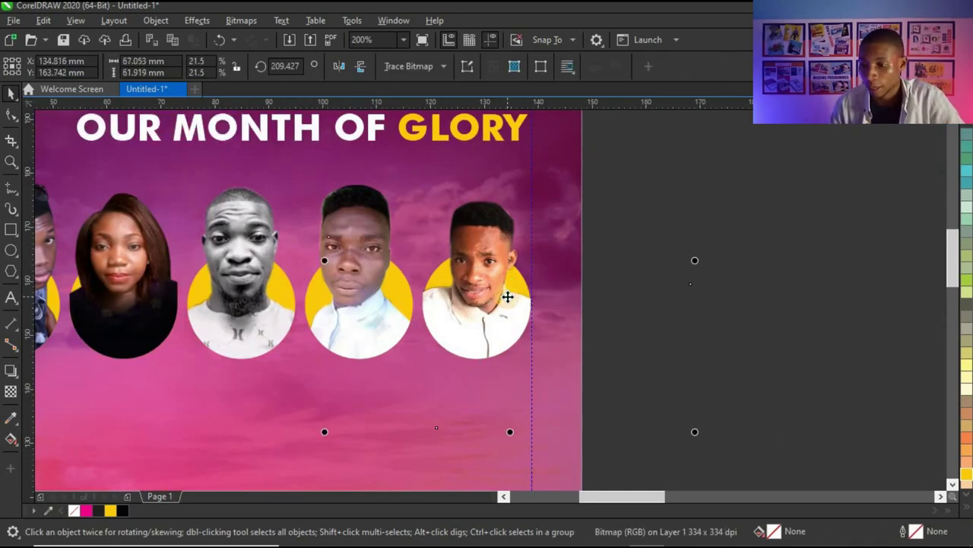
pyautogui.click(508, 303)
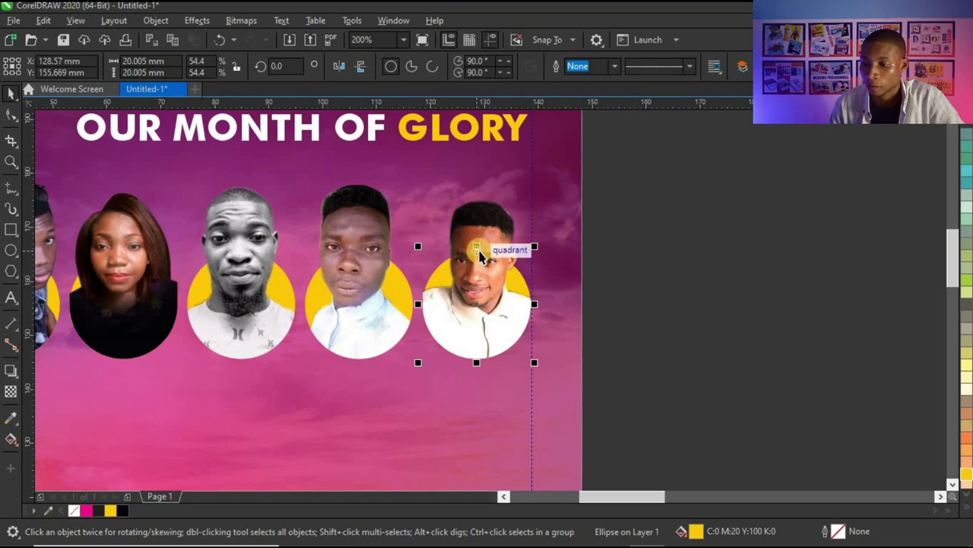
pyautogui.moveTo(478, 247); pyautogui.dragTo(481, 222)
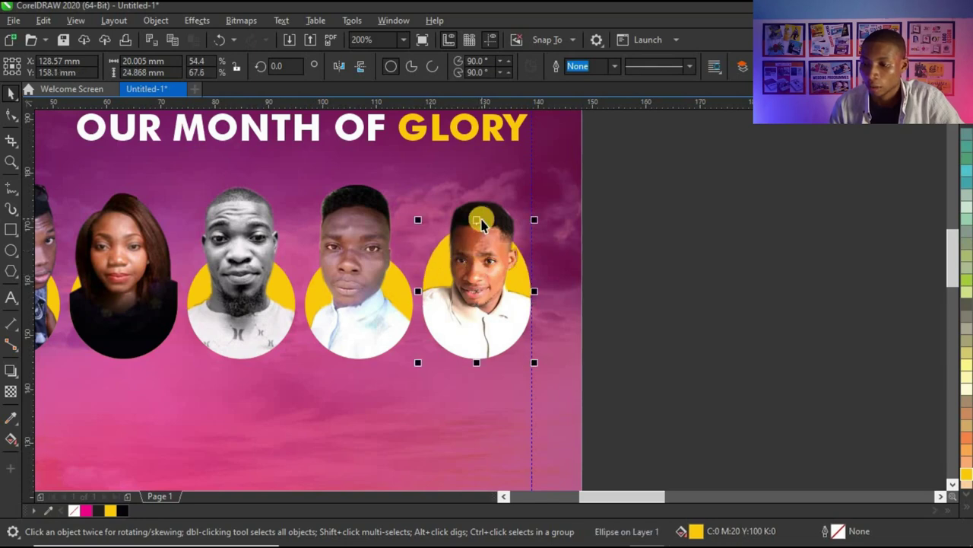
pyautogui.scroll(-2, 481, 222)
pyautogui.scroll(1, 475, 232)
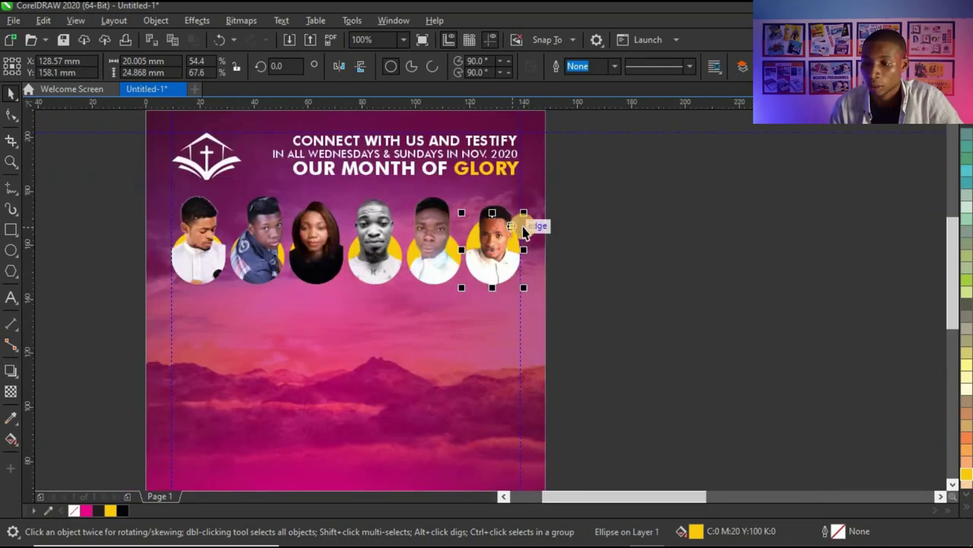
pyautogui.click(597, 249)
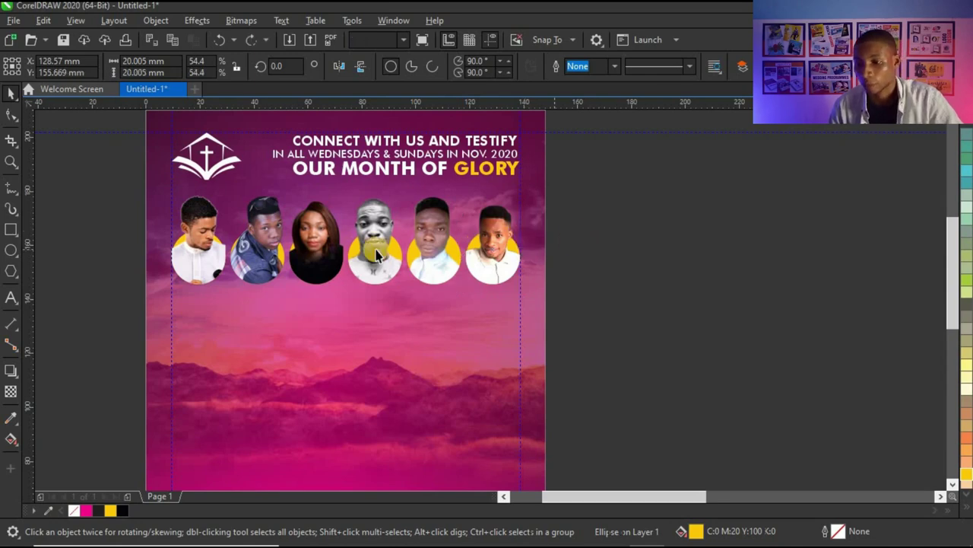
# Lower the first and second portraits inside their frames so more of each yellow circle shows around the shoulders
pyautogui.scroll(1, 186, 238)
pyautogui.click(203, 280)
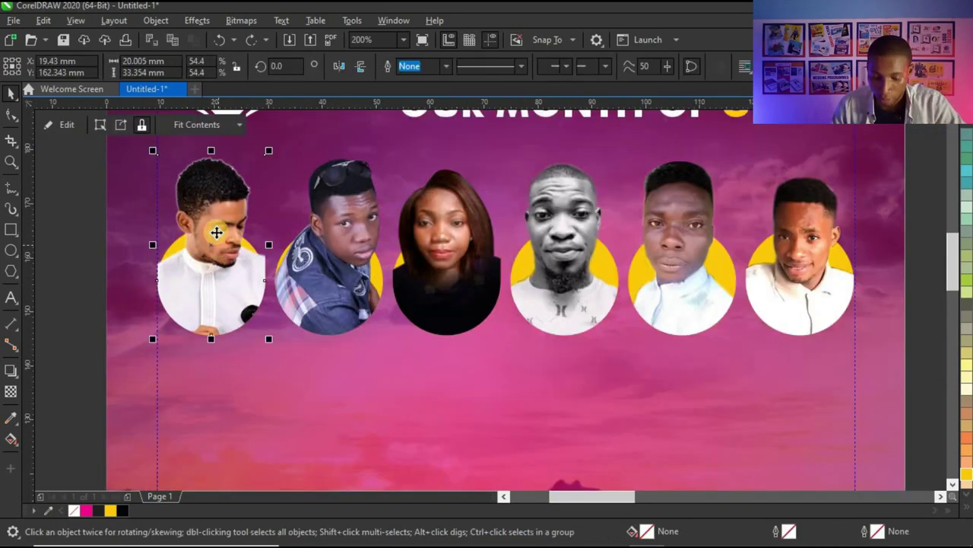
pyautogui.keyDown('ctrl'); pyautogui.click(203, 280); pyautogui.keyUp('ctrl')
pyautogui.moveTo(210, 267); pyautogui.dragTo(206, 278)
pyautogui.click(365, 278)
pyautogui.keyDown('ctrl'); pyautogui.click(338, 259); pyautogui.keyUp('ctrl')
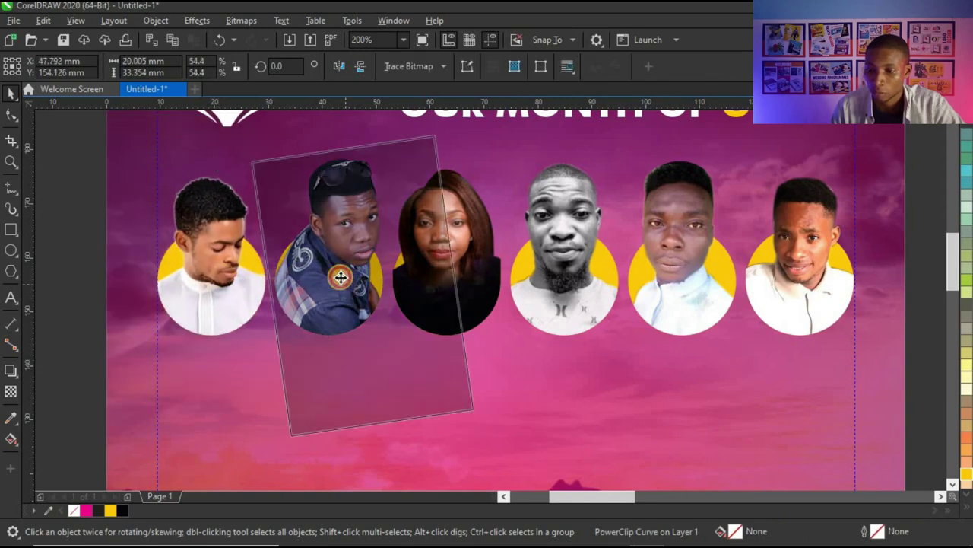
pyautogui.moveTo(338, 255); pyautogui.dragTo(336, 273)
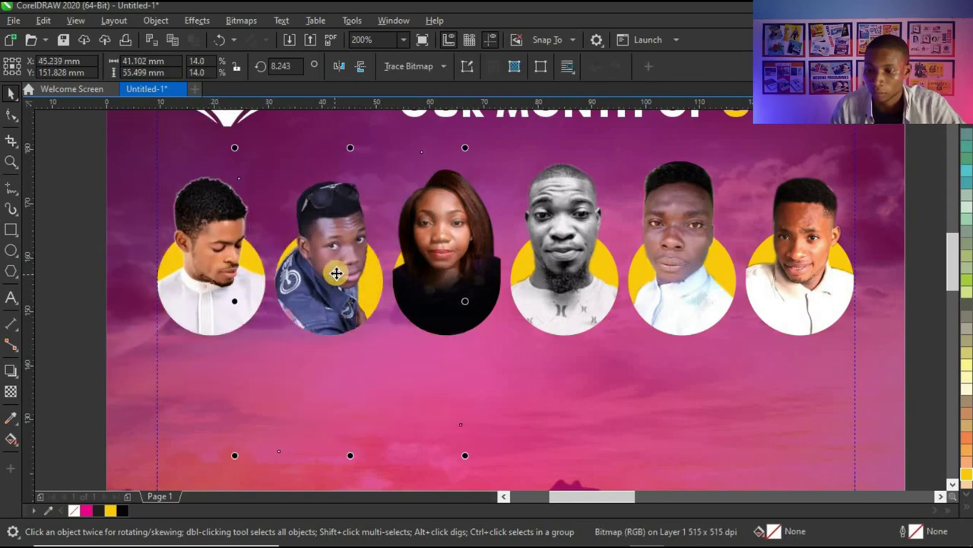
# Lower the woman's portrait inside the third frame to about X 63.2, Y 160.6 mm, and lower the bearded man's portrait in the fourth to match
pyautogui.click(446, 252)
pyautogui.keyDown('ctrl'); pyautogui.click(459, 243); pyautogui.keyUp('ctrl')
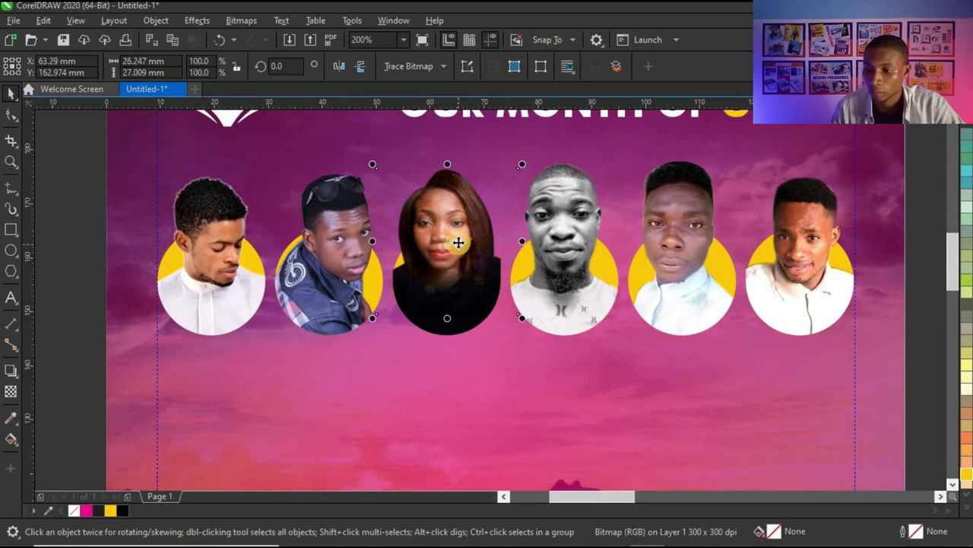
pyautogui.moveTo(457, 244); pyautogui.dragTo(455, 249)
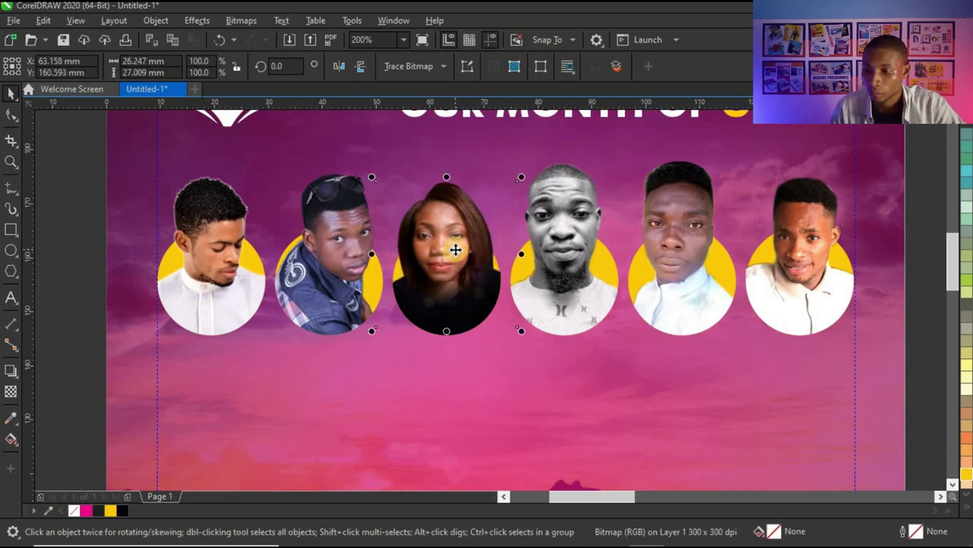
pyautogui.click(560, 241)
pyautogui.keyDown('ctrl'); pyautogui.click(560, 243); pyautogui.keyUp('ctrl')
pyautogui.moveTo(560, 243)
pyautogui.mouseDown()
pyautogui.moveTo(578, 260)
pyautogui.moveTo(552, 241)
pyautogui.mouseUp()
# Lower the fifth portrait inside its frame to about X 104.3, Y 155.5 mm, and fine-tune the sixth portrait's position in its frame
pyautogui.click(698, 254)
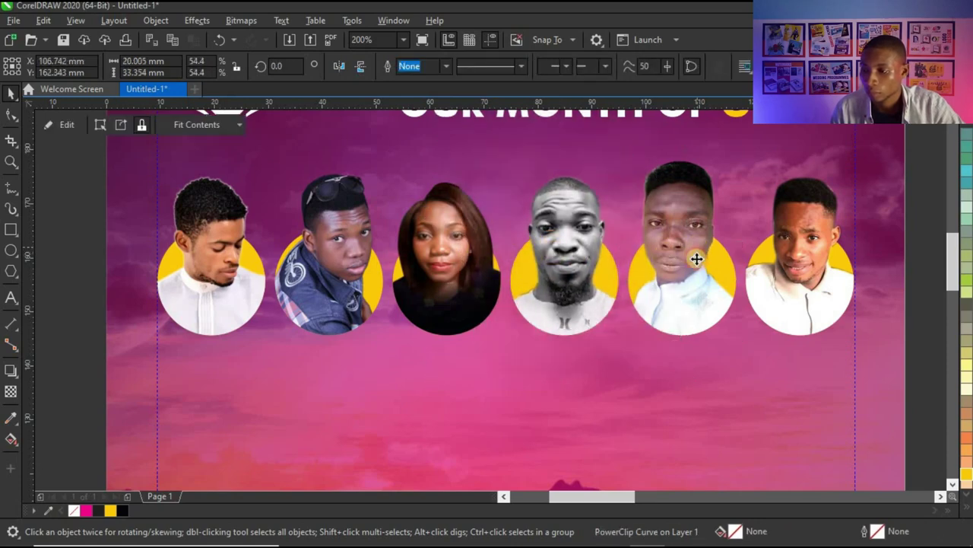
pyautogui.moveTo(695, 254); pyautogui.dragTo(695, 266)
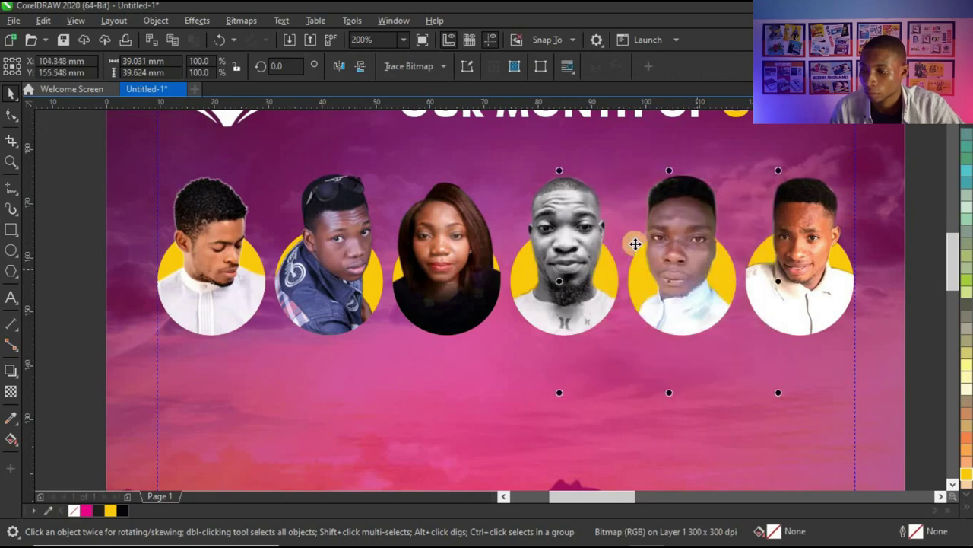
pyautogui.click(807, 242)
pyautogui.click(808, 243)
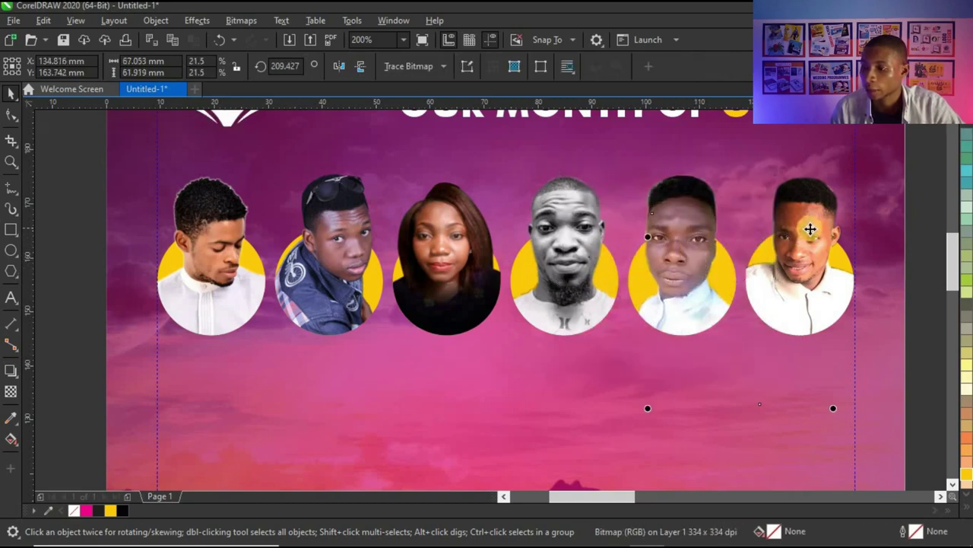
pyautogui.moveTo(808, 240); pyautogui.dragTo(808, 239)
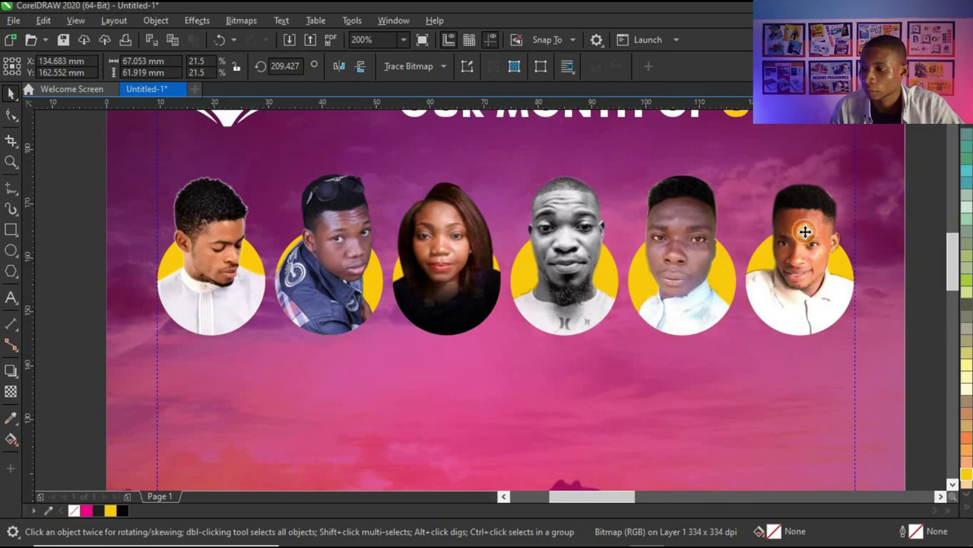
pyautogui.scroll(-4, 798, 251)
pyautogui.click(765, 256)
pyautogui.scroll(2, 765, 256)
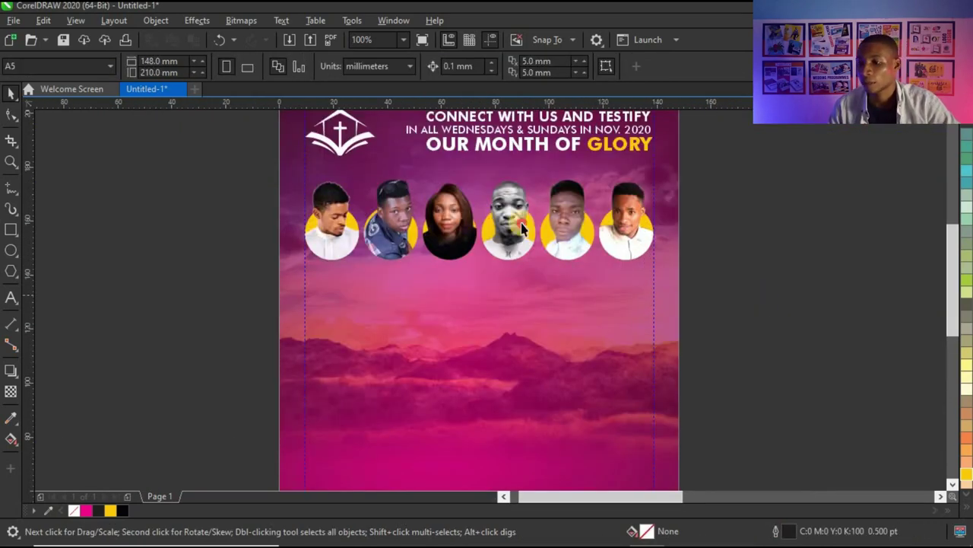
# Group the six framed portraits with their yellow circles, and add the page background to the selection
pyautogui.moveTo(761, 301); pyautogui.dragTo(245, 160)
pyautogui.click(692, 314)
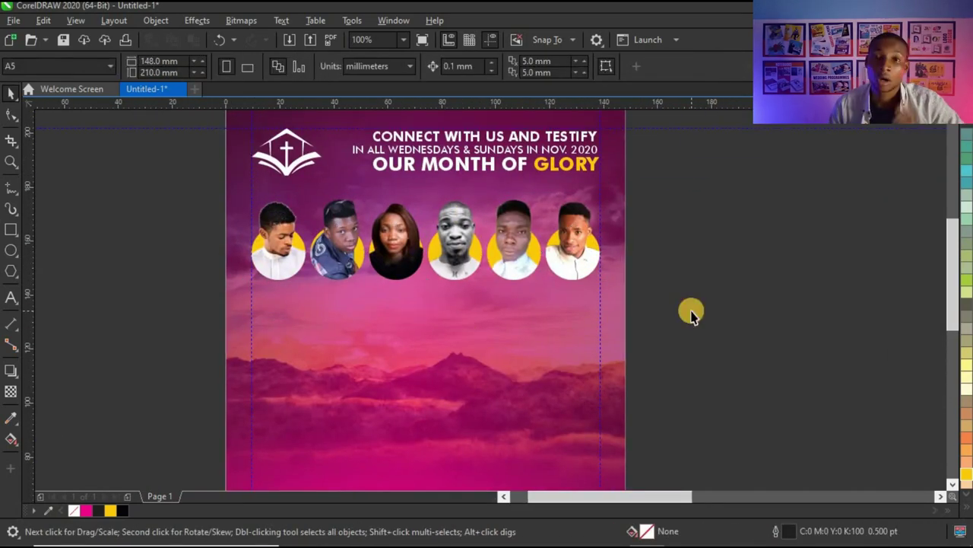
pyautogui.moveTo(712, 342); pyautogui.dragTo(155, 188)
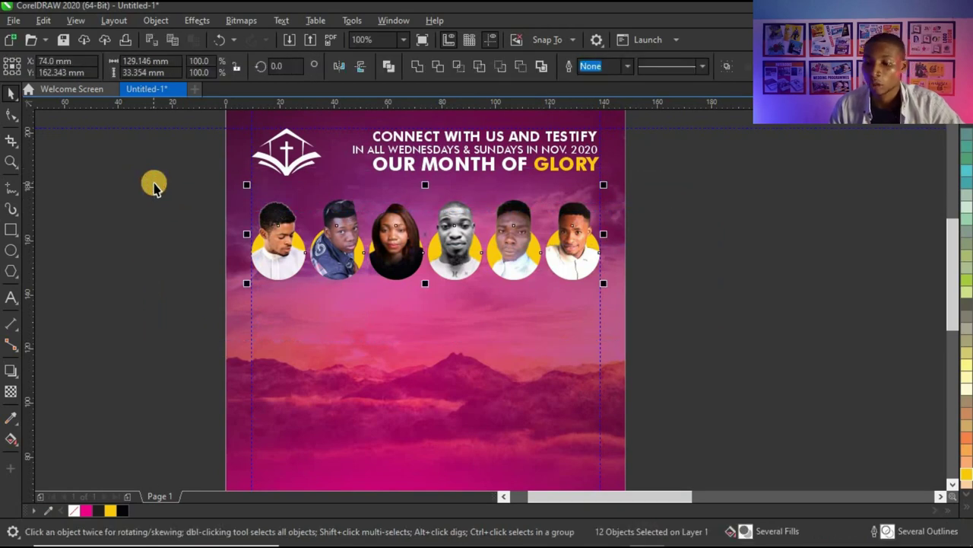
pyautogui.hotkey('ctrl', 'g')
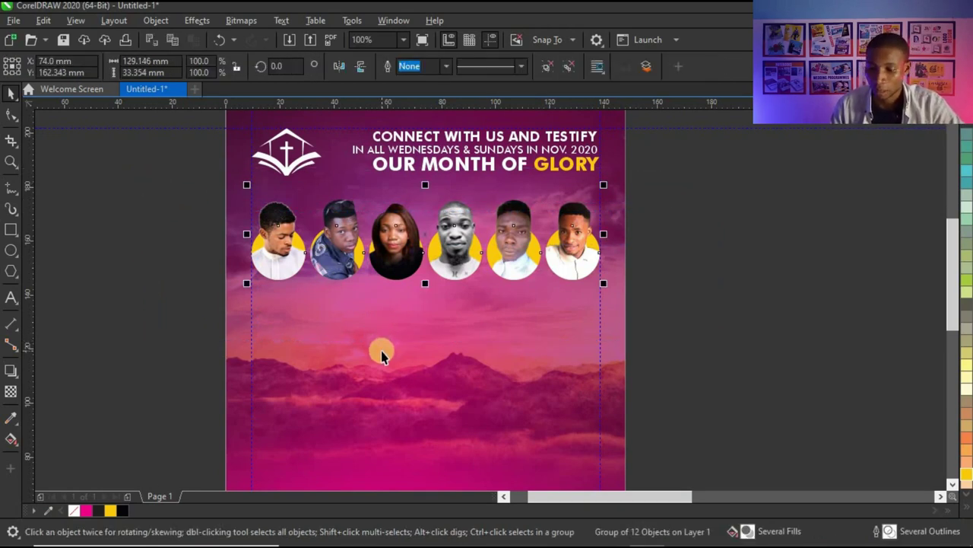
pyautogui.keyDown('shift'); pyautogui.click(381, 351); pyautogui.keyUp('shift')
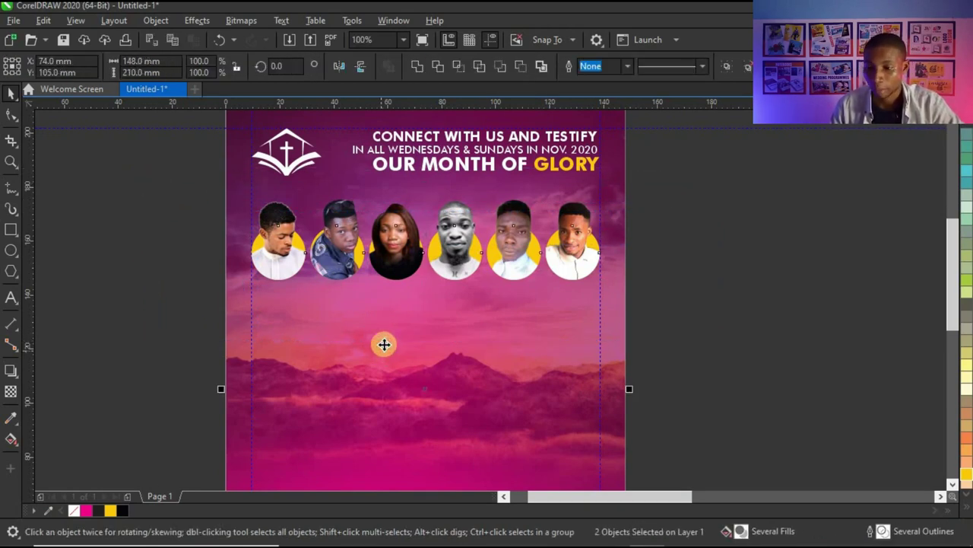
pyautogui.click(437, 227)
pyautogui.scroll(2, 438, 228)
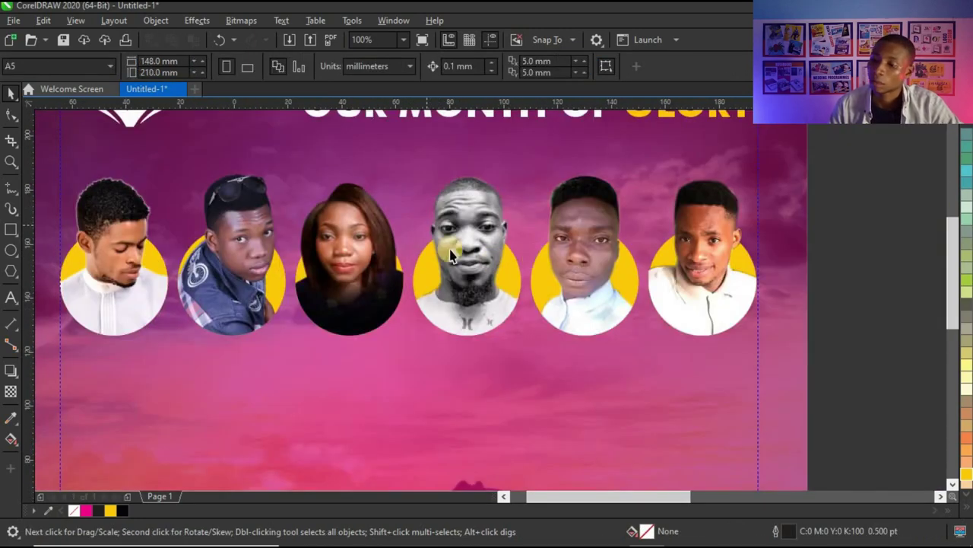
pyautogui.scroll(-2, 457, 230)
pyautogui.scroll(-5, 456, 236)
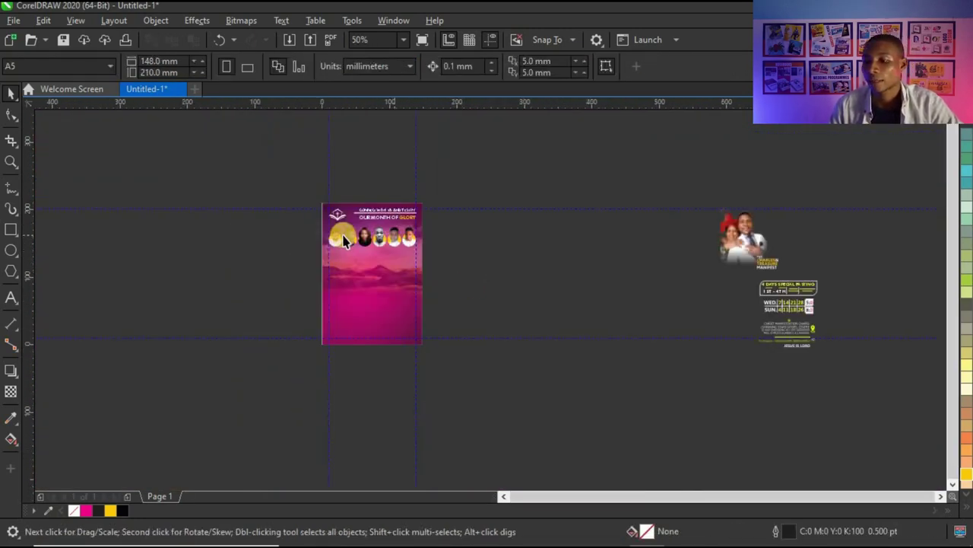
pyautogui.scroll(2, 409, 239)
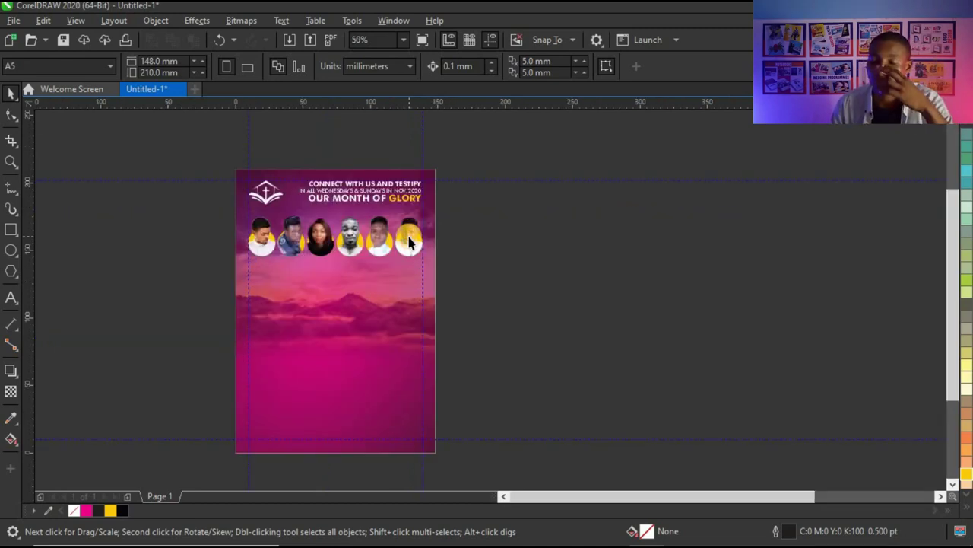
pyautogui.scroll(-2, 407, 242)
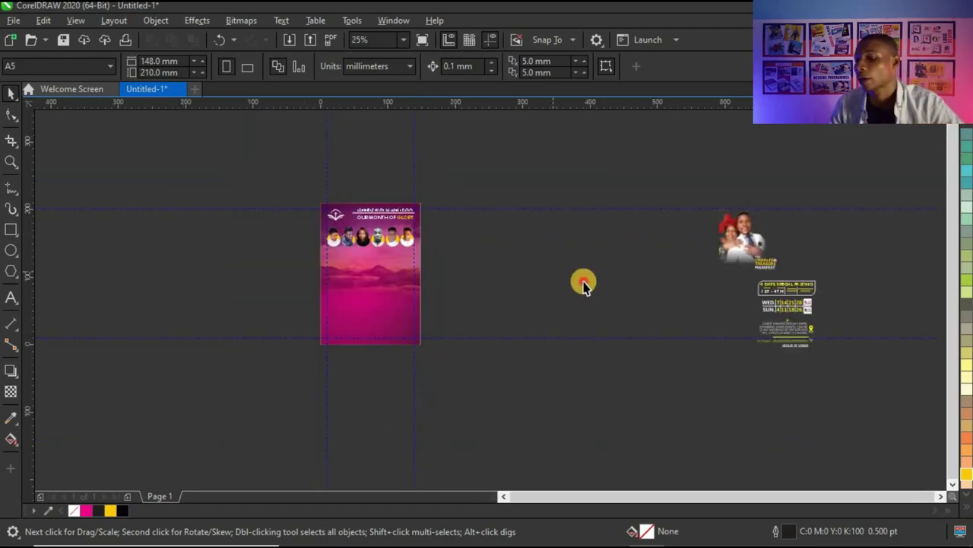
pyautogui.scroll(1, 403, 260)
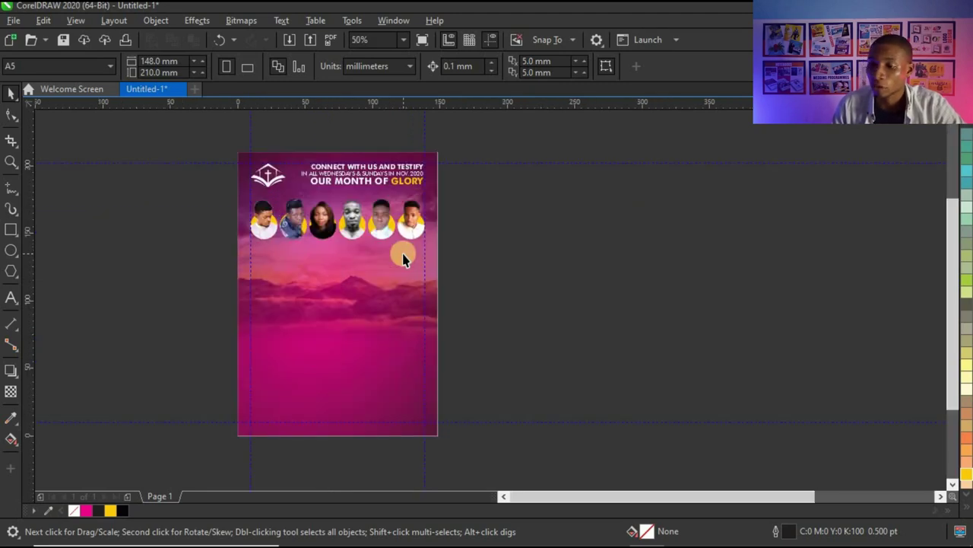
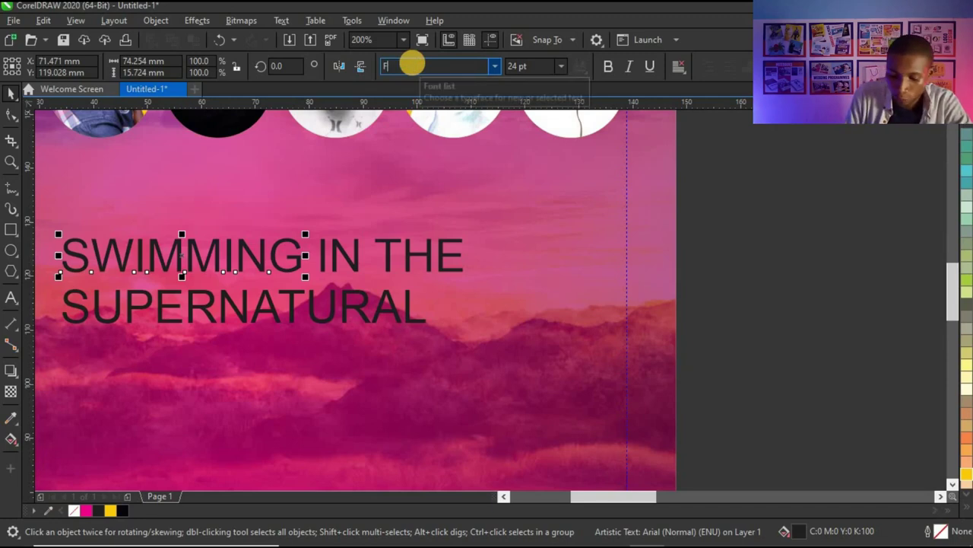
# Set the word SWIMMING in the bold Futura Md BT font
pyautogui.write('u')
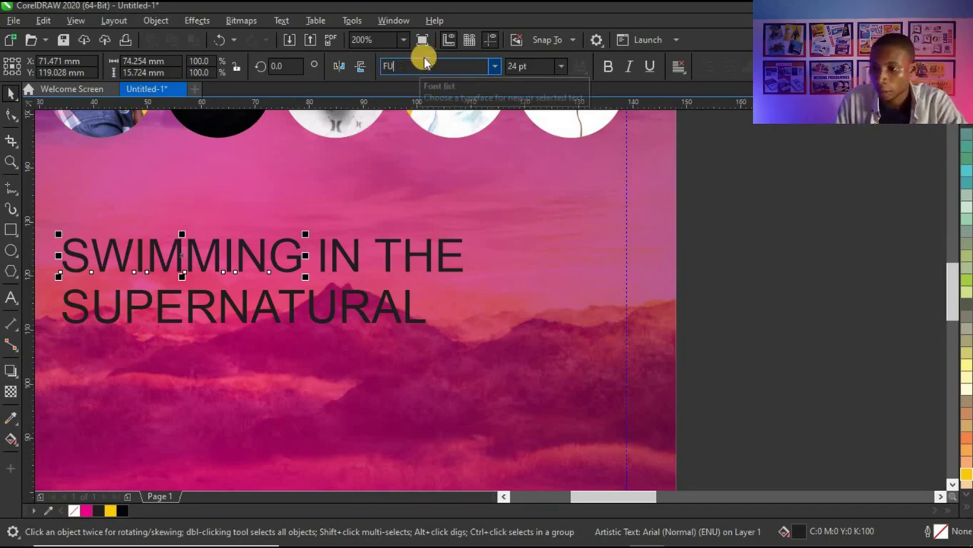
pyautogui.write('tura Lt BT')
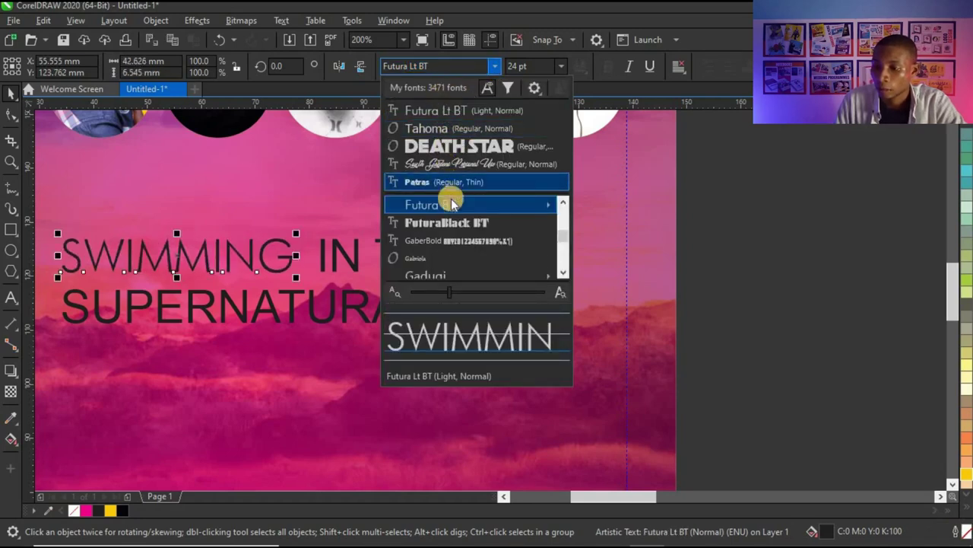
pyautogui.moveTo(490, 202)
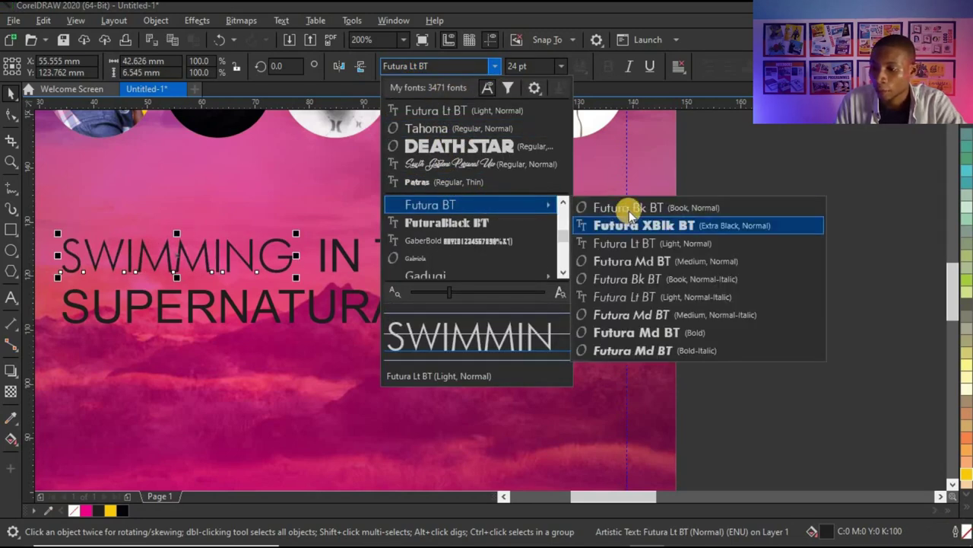
pyautogui.click(631, 262)
pyautogui.click(606, 67)
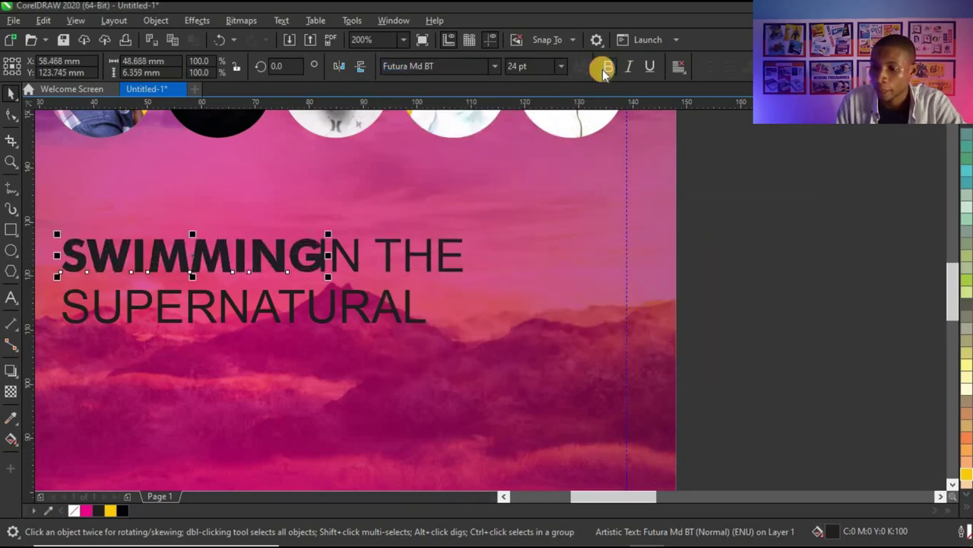
# Move SWIMMING away from IN to about X 48.3 mm, and tighten its letter spacing to a width of about 44 mm
pyautogui.scroll(-2, 354, 269)
pyautogui.scroll(2, 354, 256)
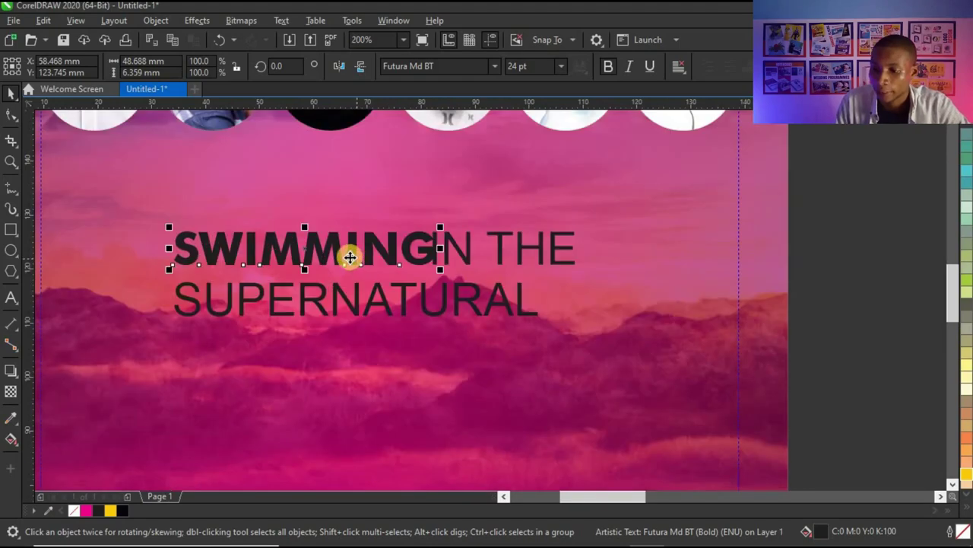
pyautogui.moveTo(349, 257); pyautogui.dragTo(295, 257)
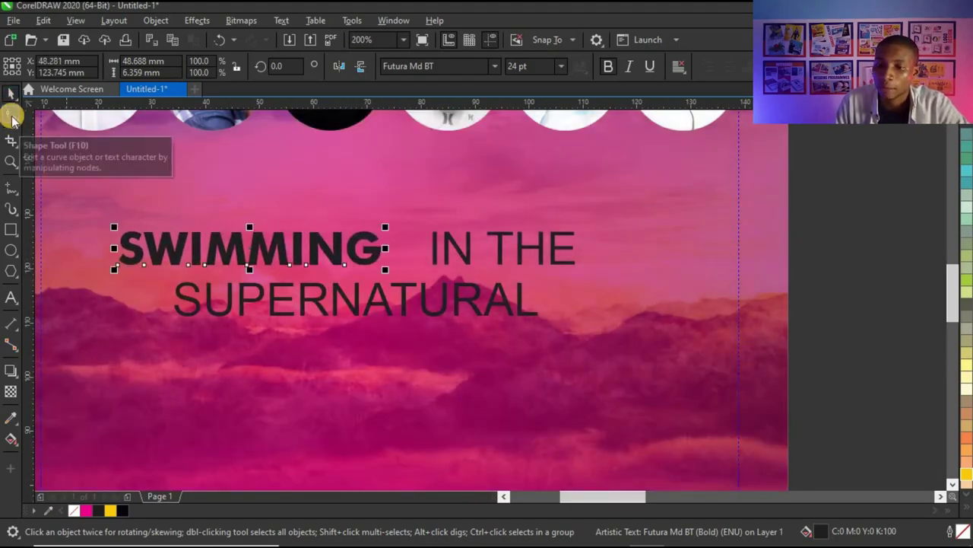
pyautogui.click(12, 117)
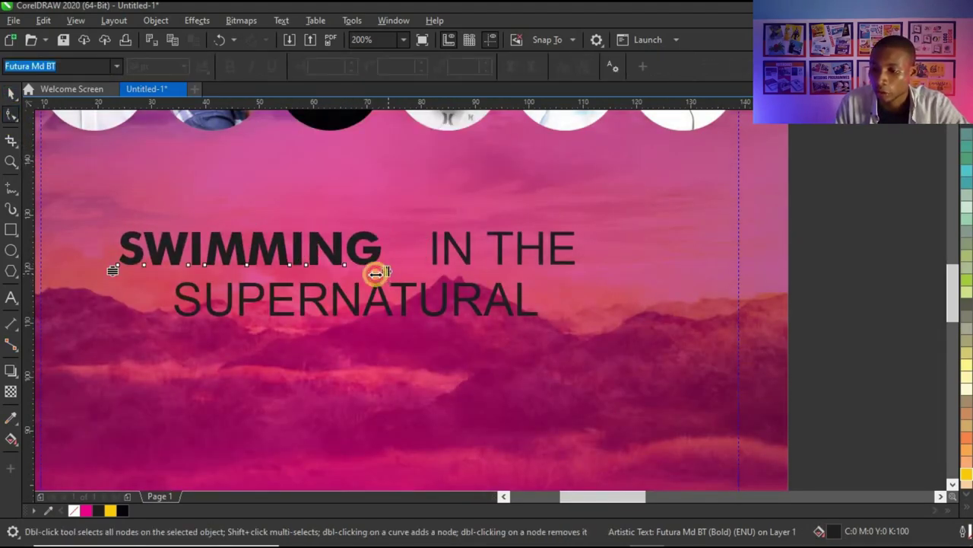
pyautogui.moveTo(376, 274); pyautogui.dragTo(354, 274)
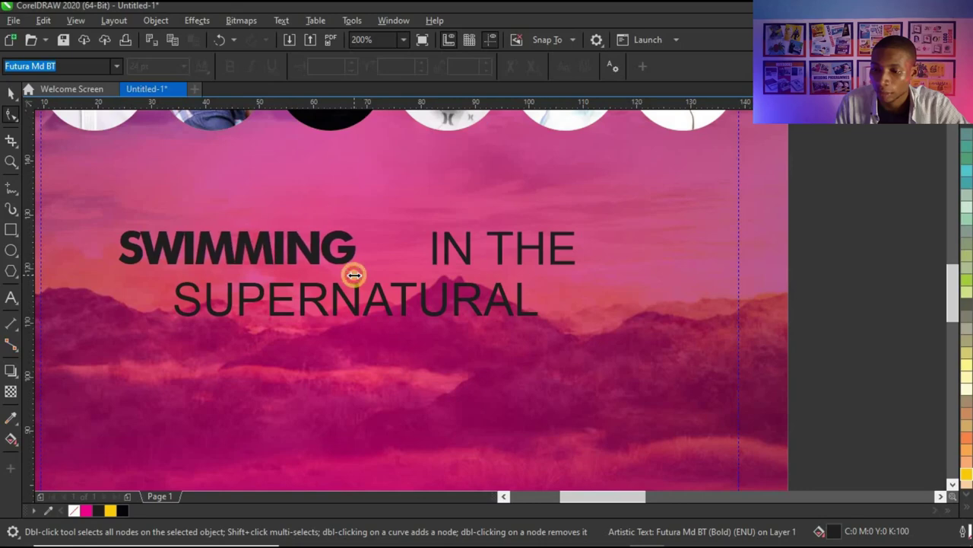
pyautogui.click(10, 92)
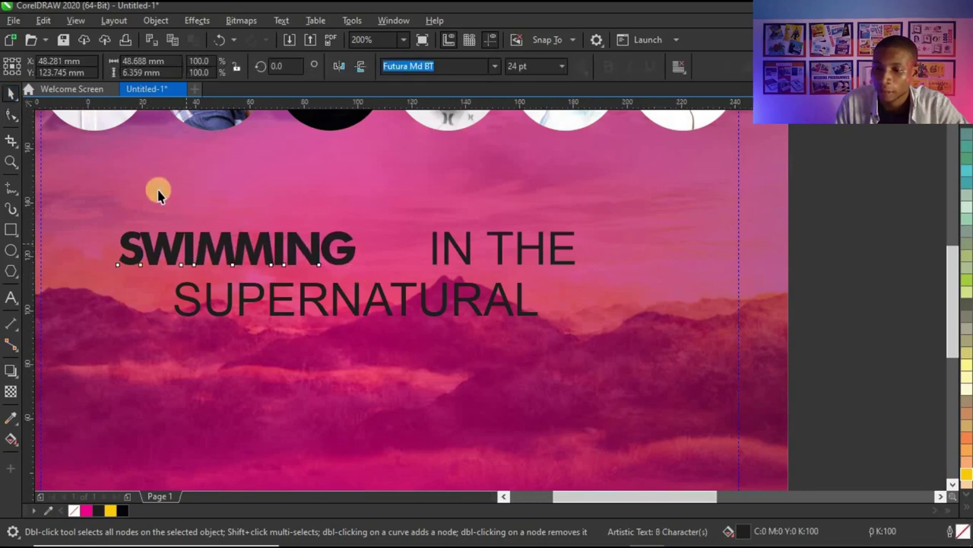
# Delete the separate word THE and retype it after IN so that IN THE forms one text object
pyautogui.scroll(-2, 185, 240)
pyautogui.scroll(2, 332, 251)
pyautogui.click(315, 246)
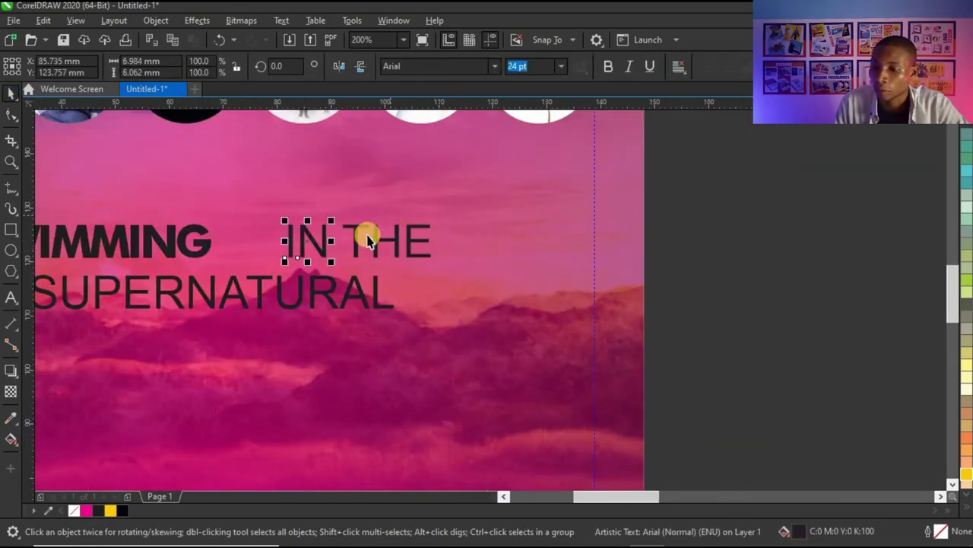
pyautogui.click(354, 226)
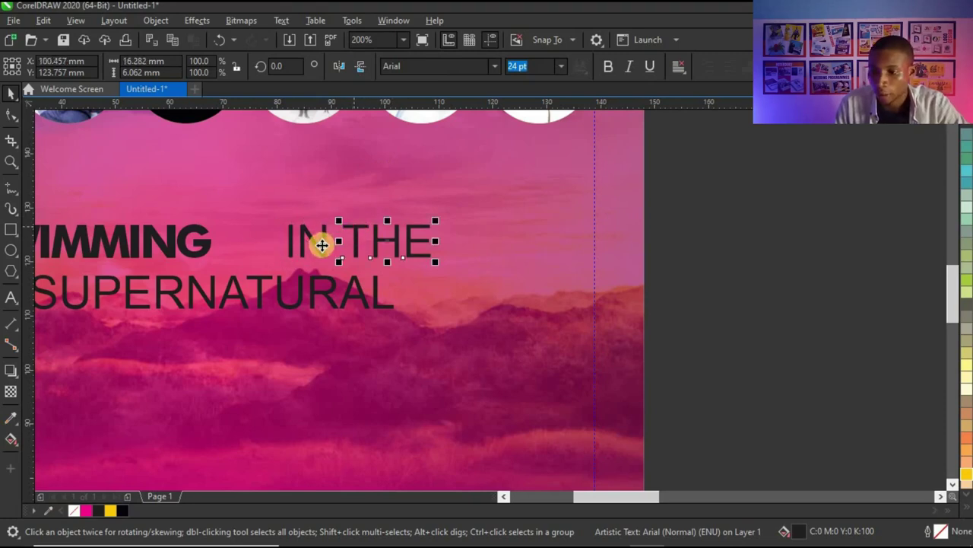
pyautogui.press('Delete')
pyautogui.doubleClick(322, 245)
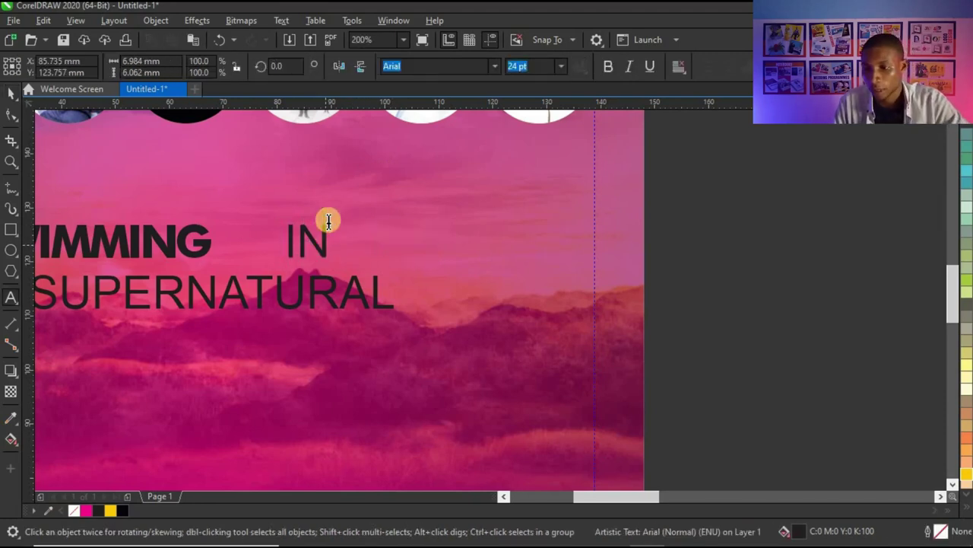
pyautogui.write('THE')
pyautogui.click(10, 92)
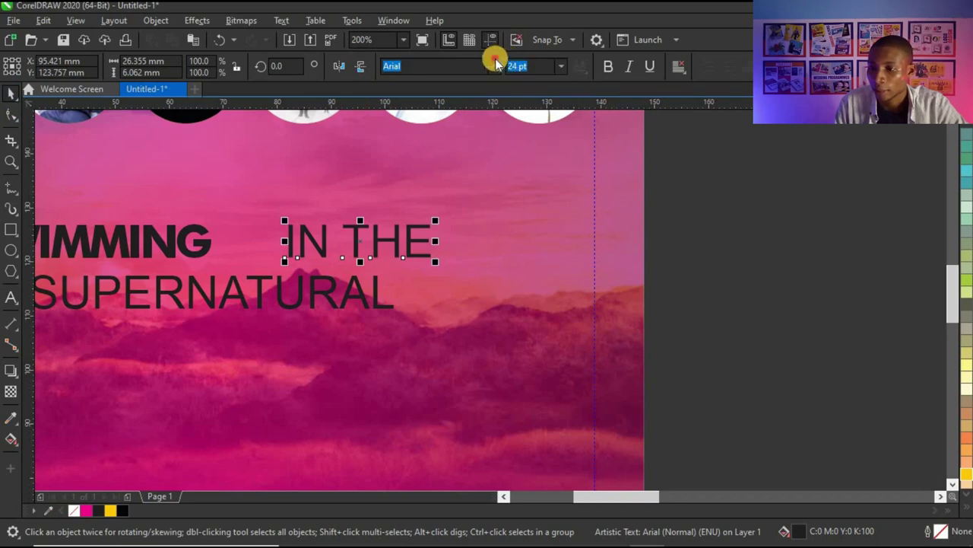
# Set the IN THE text in the bold Futura Md BT font
pyautogui.click(495, 66)
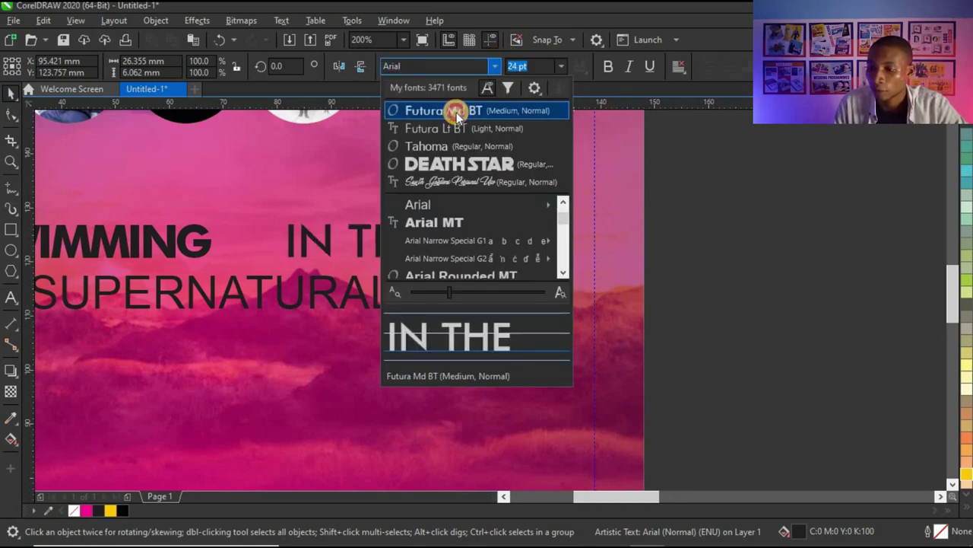
pyautogui.click(456, 112)
pyautogui.click(610, 66)
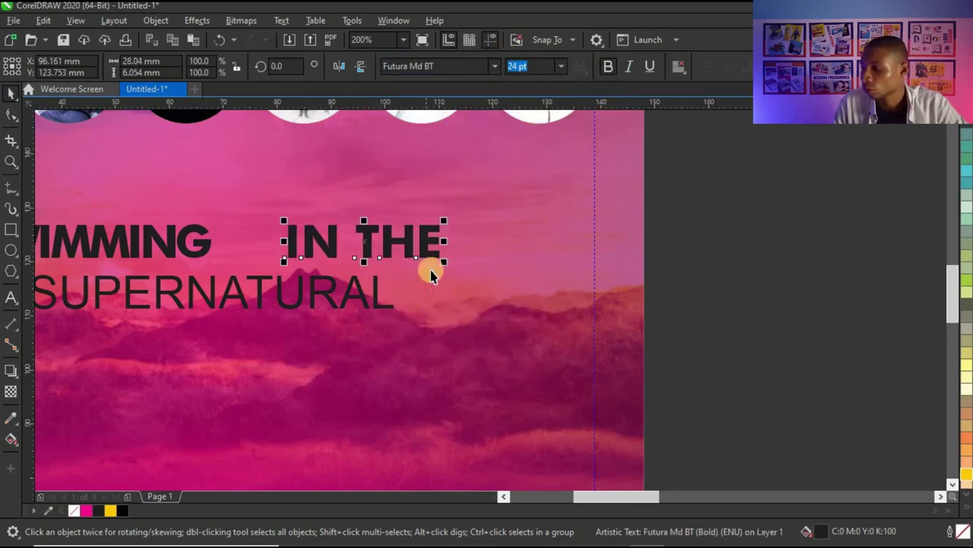
# Set SUPERNATURAL in the Bleeding Cowboys font and change its case to "Supernatural"
pyautogui.click(324, 278)
pyautogui.hscroll(-2, 324, 278)
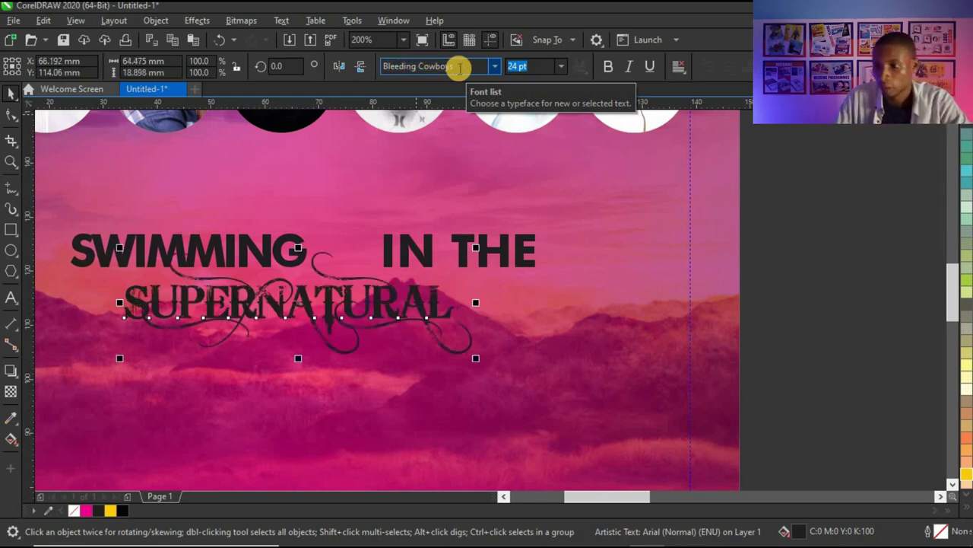
pyautogui.click(283, 20)
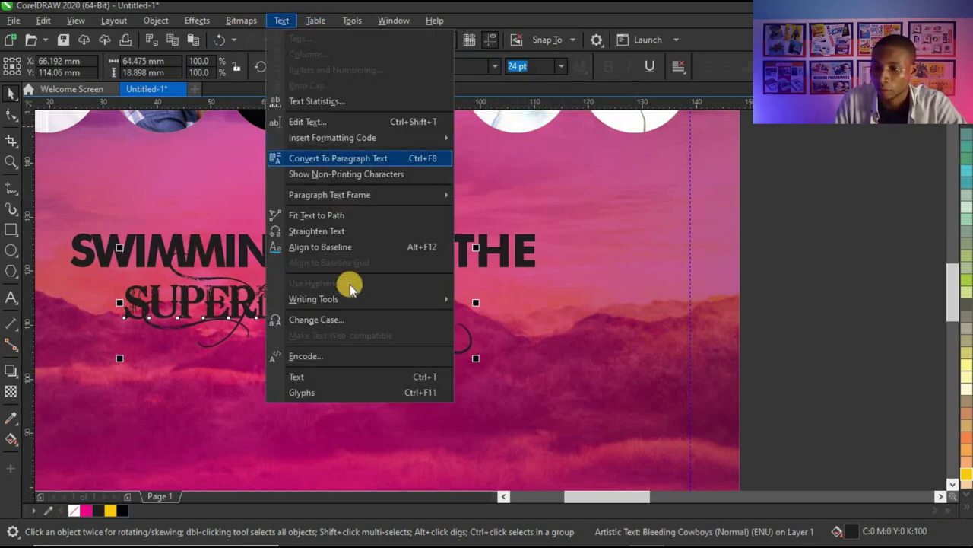
pyautogui.click(341, 323)
pyautogui.click(454, 320)
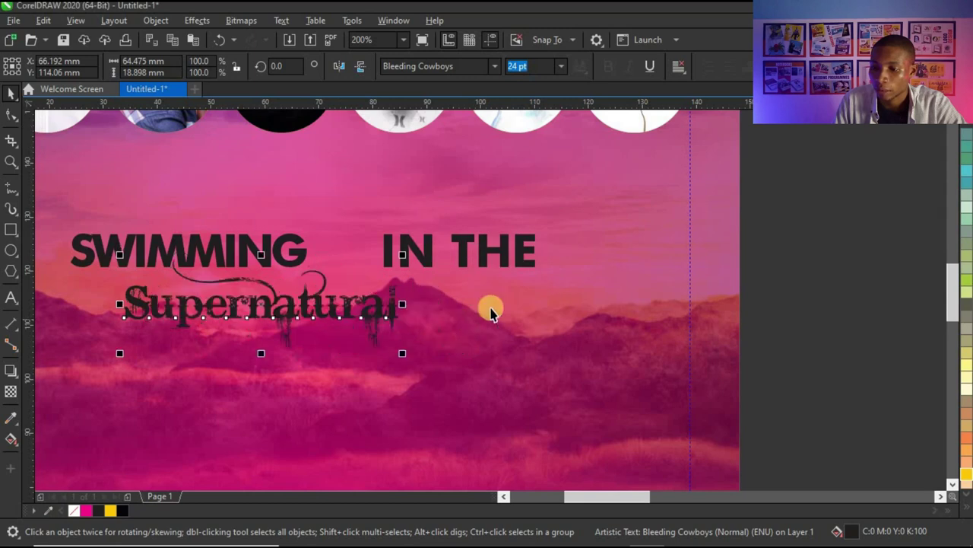
# Enlarge Supernatural to about 37.3 pt and place it below SWIMMING IN THE at about X 64.9, Y 112.9 mm
pyautogui.moveTo(405, 356); pyautogui.dragTo(480, 382)
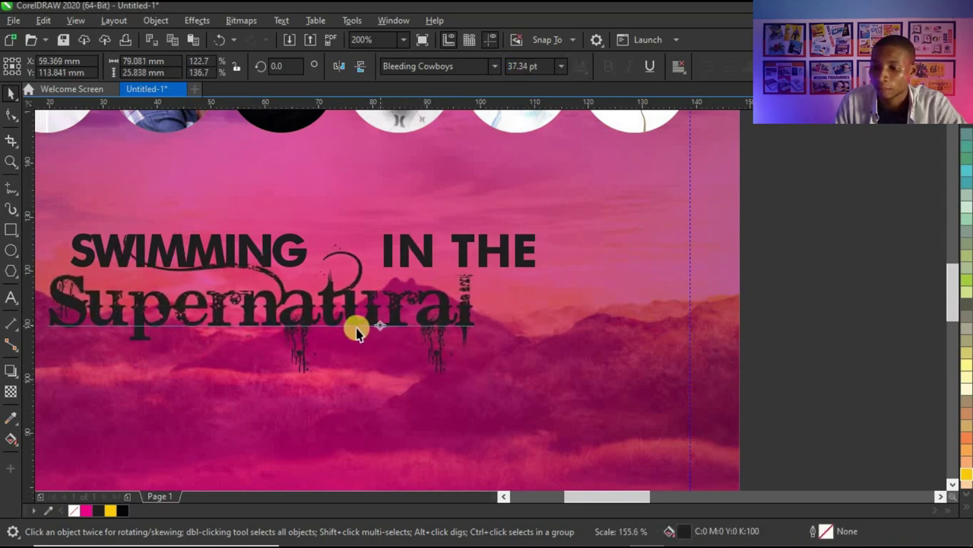
pyautogui.moveTo(350, 331); pyautogui.dragTo(385, 326)
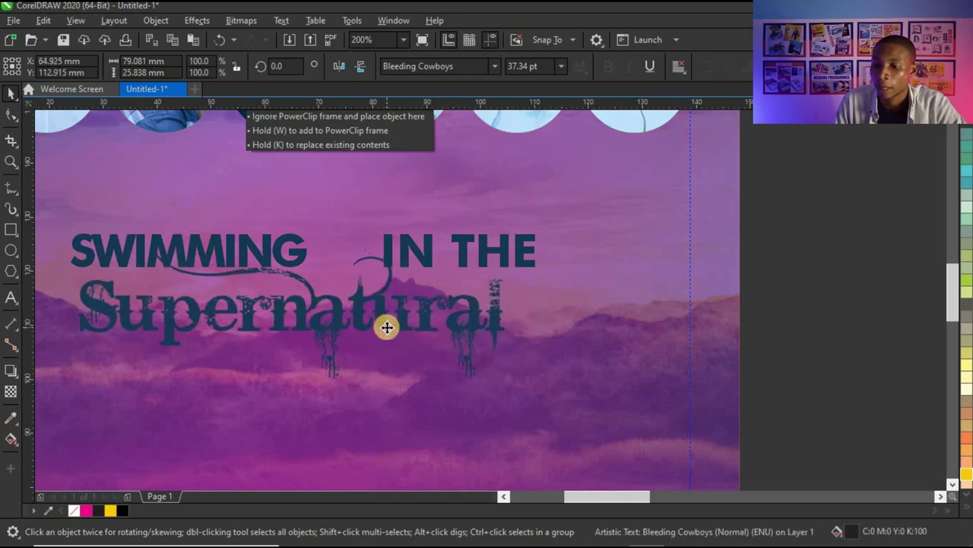
pyautogui.scroll(-2, 282, 300)
pyautogui.scroll(1, 227, 285)
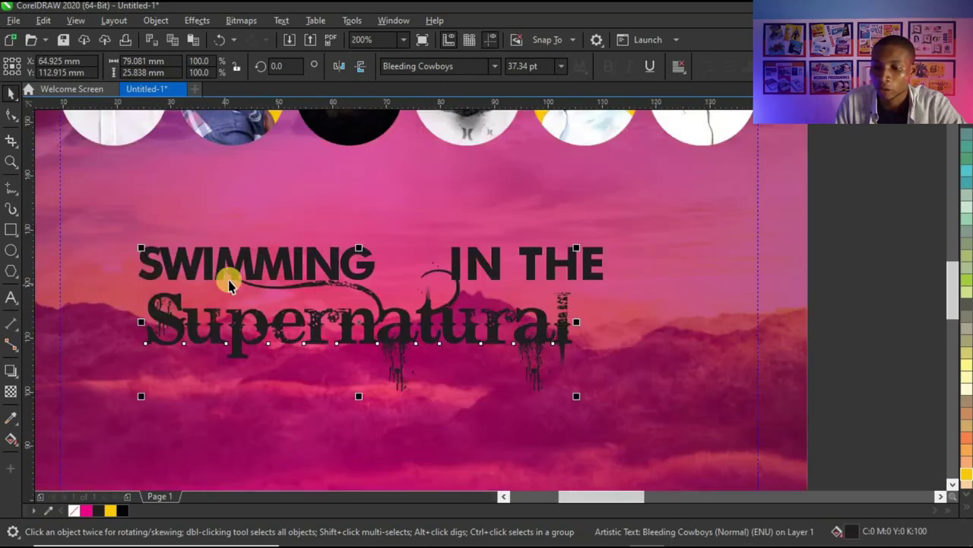
# Move SWIMMING closer above Supernatural to about X 54.9, Y 120.2 mm, over the curved swash
pyautogui.scroll(1, 232, 269)
pyautogui.click(263, 271)
pyautogui.moveTo(262, 272); pyautogui.dragTo(347, 259)
pyautogui.scroll(-2, 365, 266)
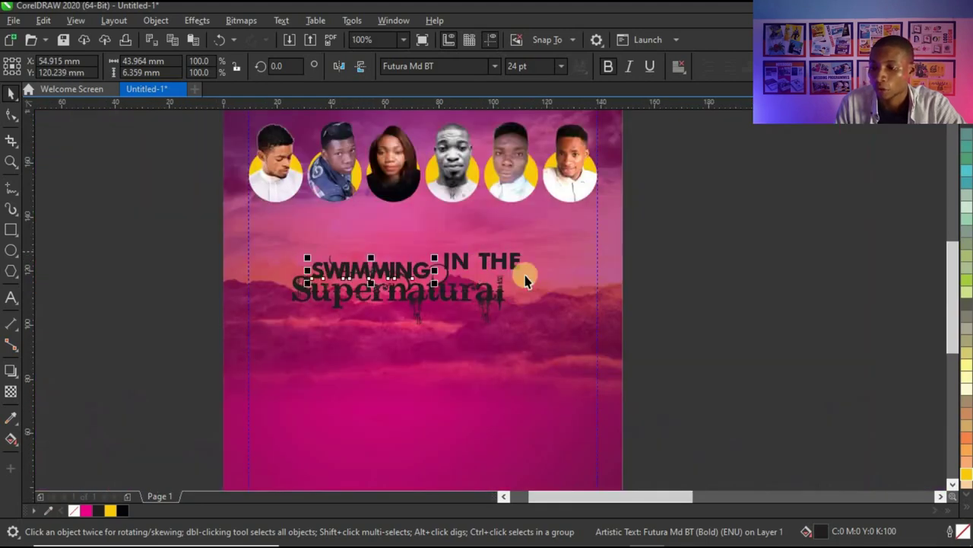
pyautogui.click(763, 282)
# With the Pen tool, start an outline just above the Supernatural swash, tracing from the W to the first M of SWIMMING
pyautogui.scroll(2, 370, 267)
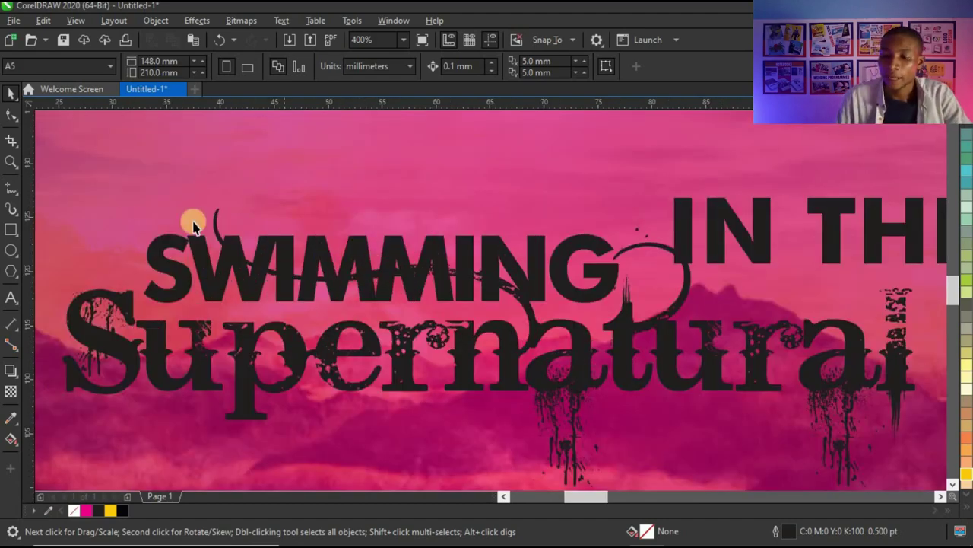
pyautogui.click(19, 192)
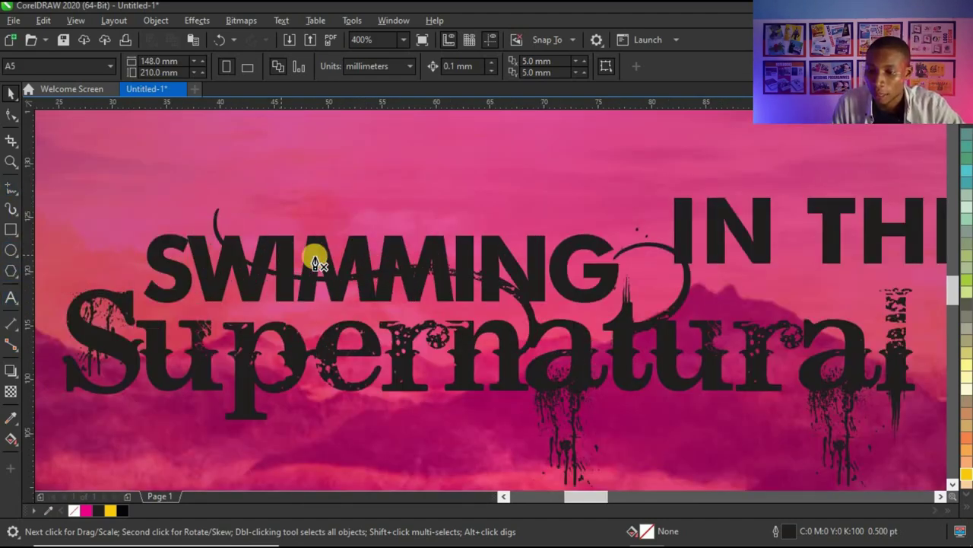
pyautogui.scroll(1, 218, 235)
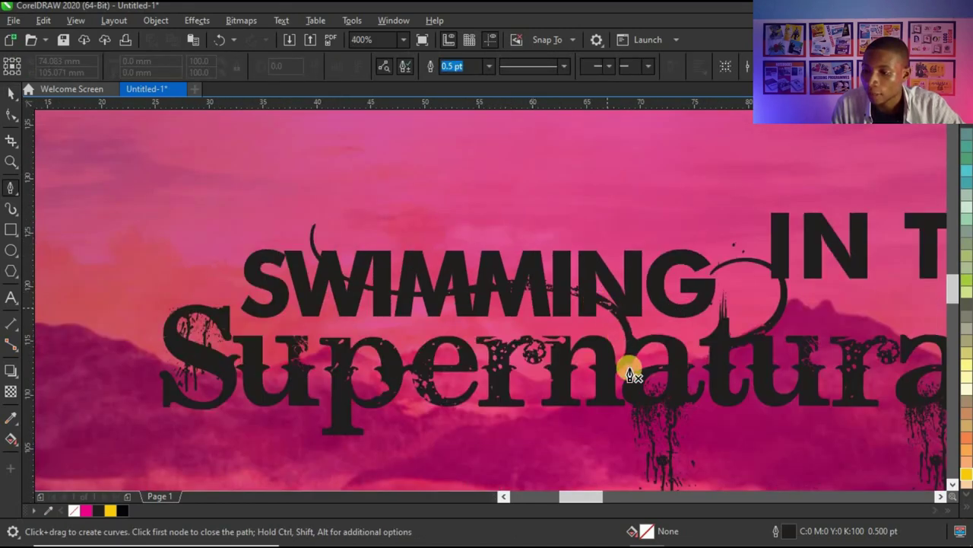
pyautogui.scroll(-1, 527, 297)
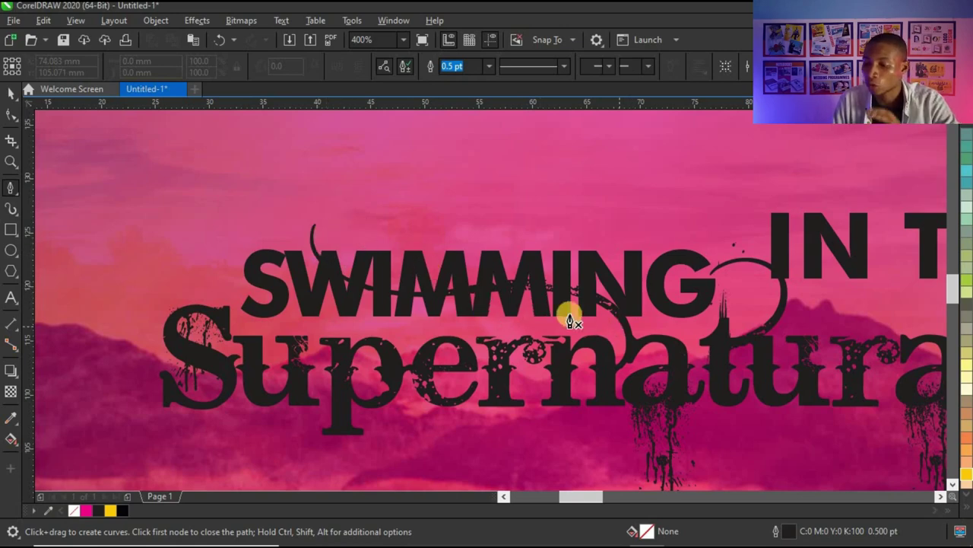
pyautogui.scroll(2, 441, 281)
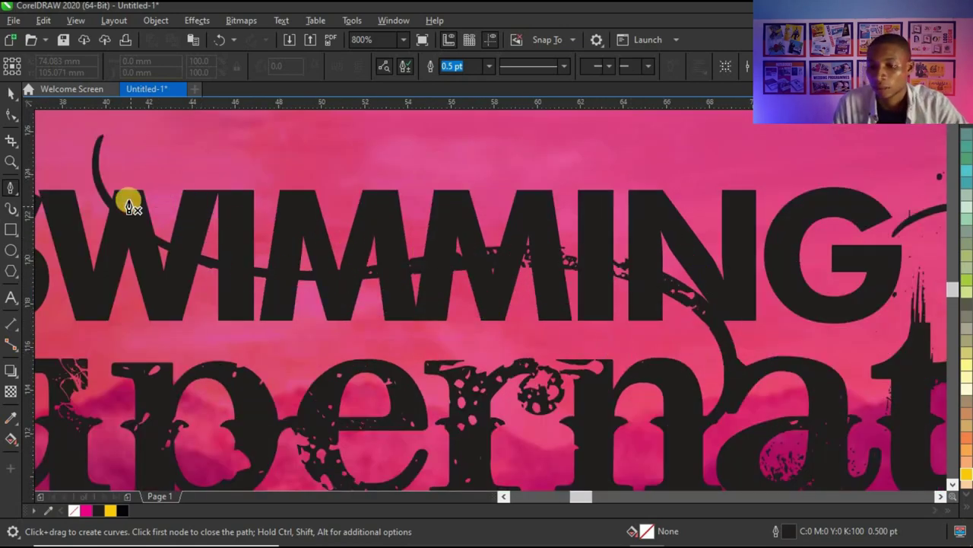
pyautogui.scroll(2, 158, 191)
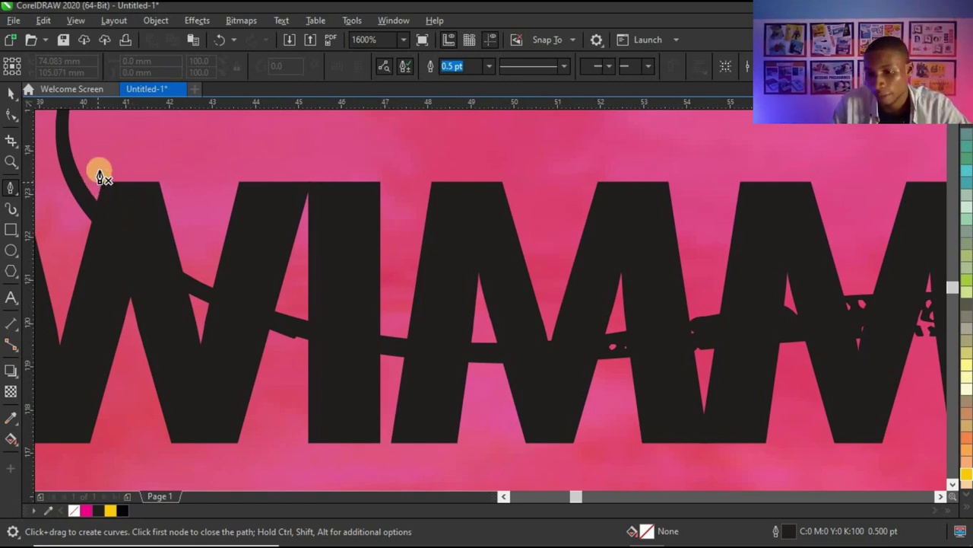
pyautogui.click(96, 154)
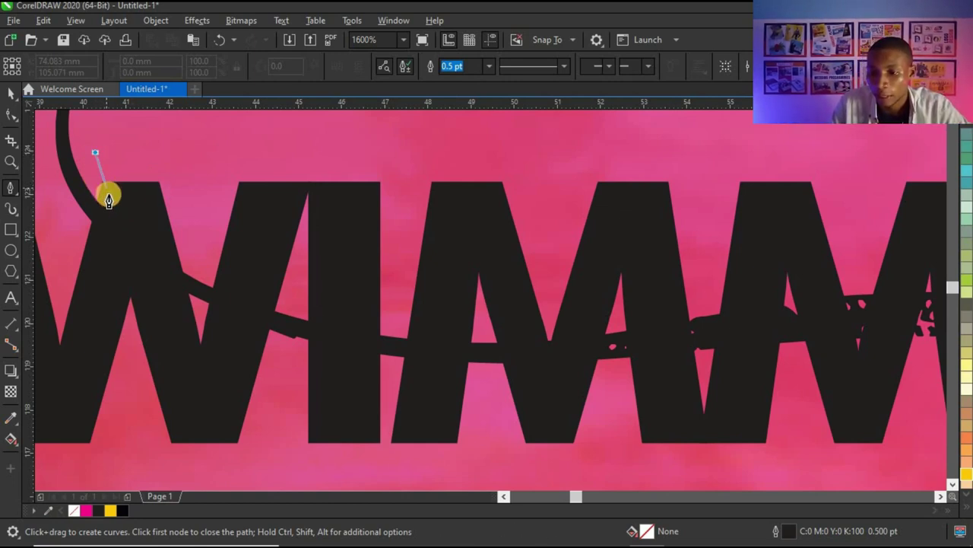
pyautogui.click(113, 198)
pyautogui.click(143, 222)
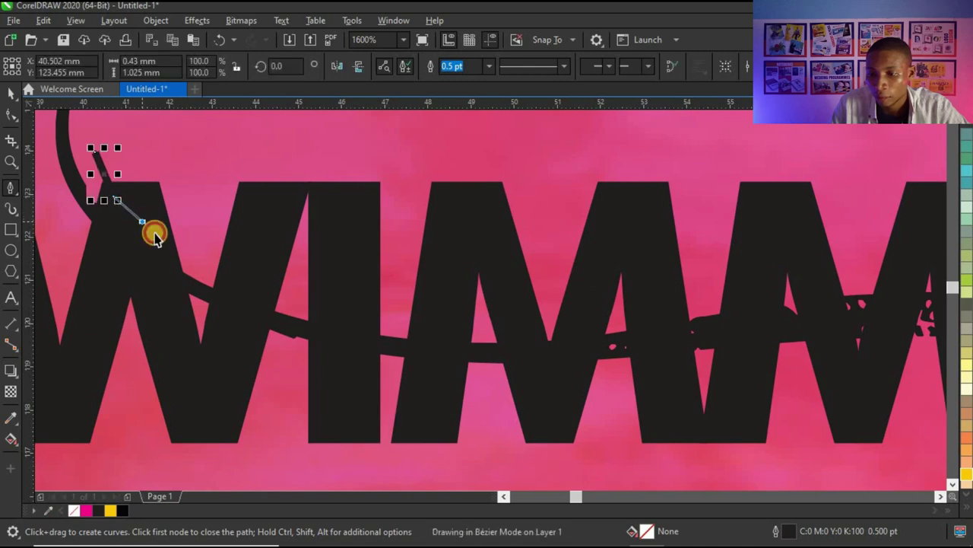
pyautogui.click(168, 246)
pyautogui.click(197, 268)
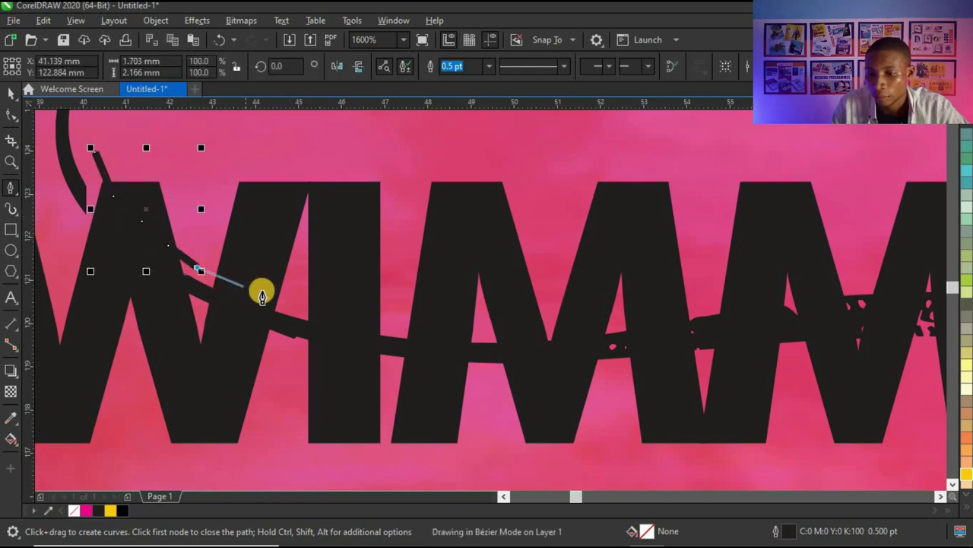
pyautogui.click(287, 294)
pyautogui.click(393, 319)
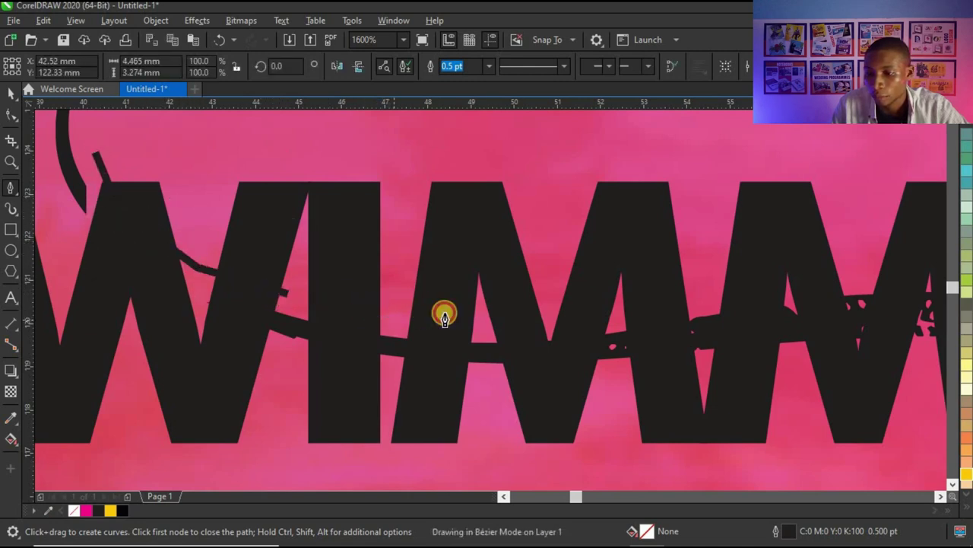
pyautogui.click(485, 329)
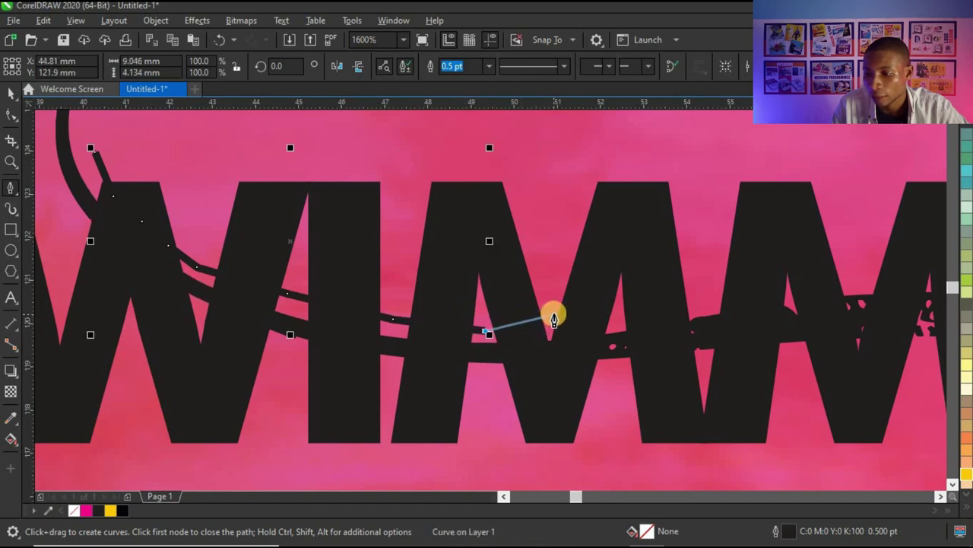
pyautogui.click(553, 313)
pyautogui.moveTo(618, 320); pyautogui.dragTo(577, 301)
# Continue the outline above the swash through the second M and the I, ending just below the N of SWIMMING
pyautogui.scroll(-1, 576, 301)
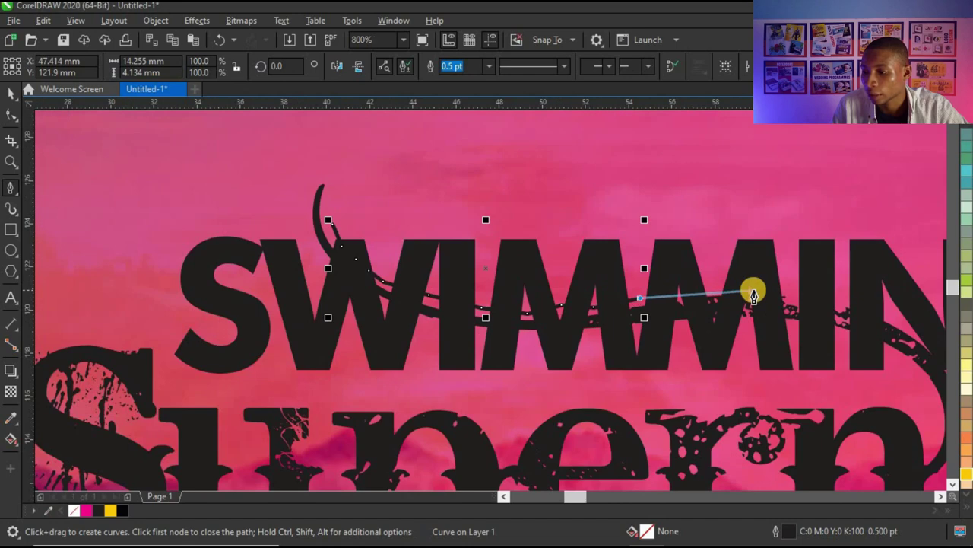
pyautogui.scroll(1, 750, 289)
pyautogui.click(696, 281)
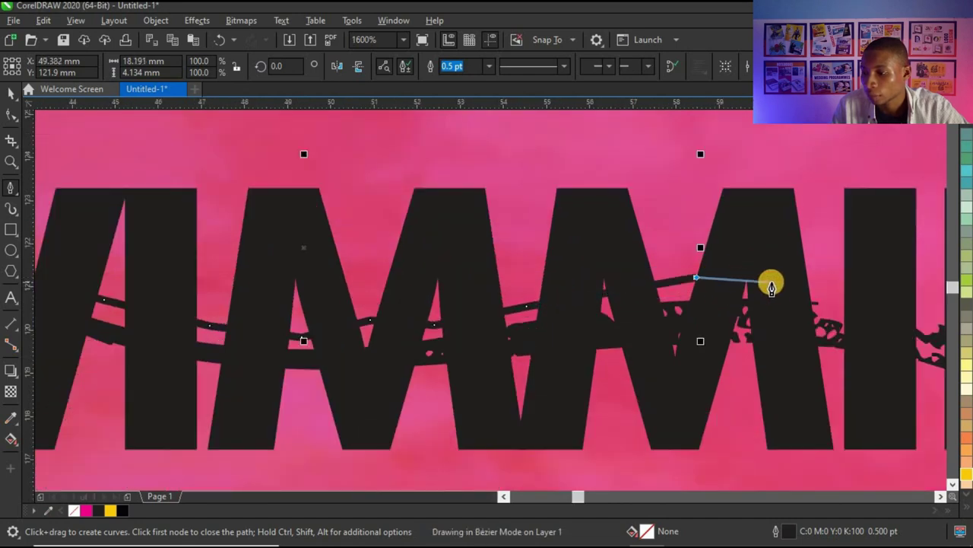
pyautogui.click(766, 280)
pyautogui.scroll(-1, 357, 266)
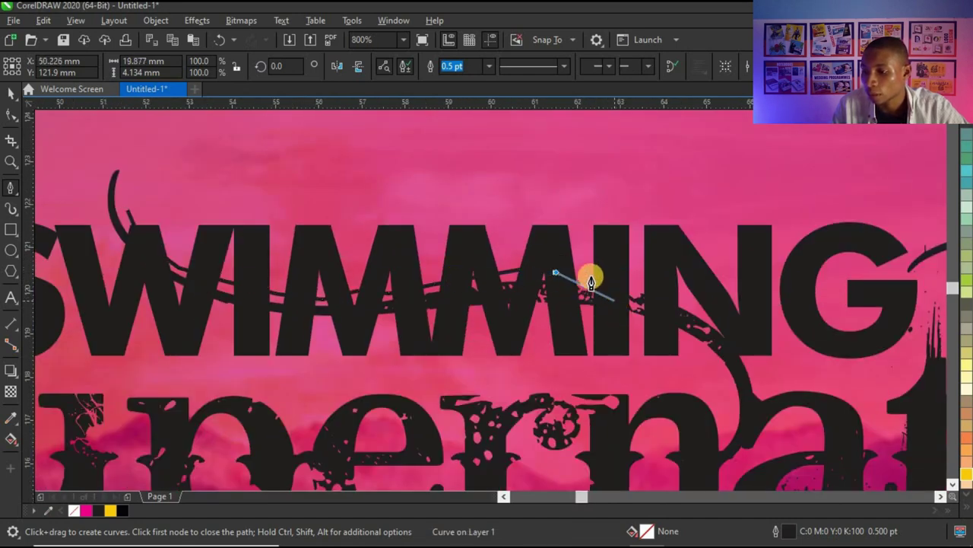
pyautogui.scroll(1, 591, 278)
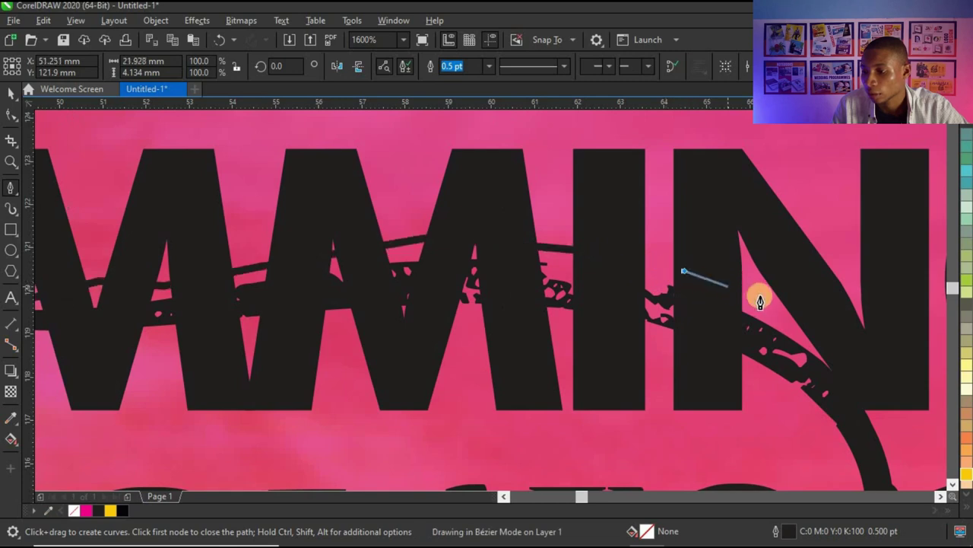
pyautogui.moveTo(762, 299); pyautogui.dragTo(586, 265)
pyautogui.scroll(-1, 695, 305)
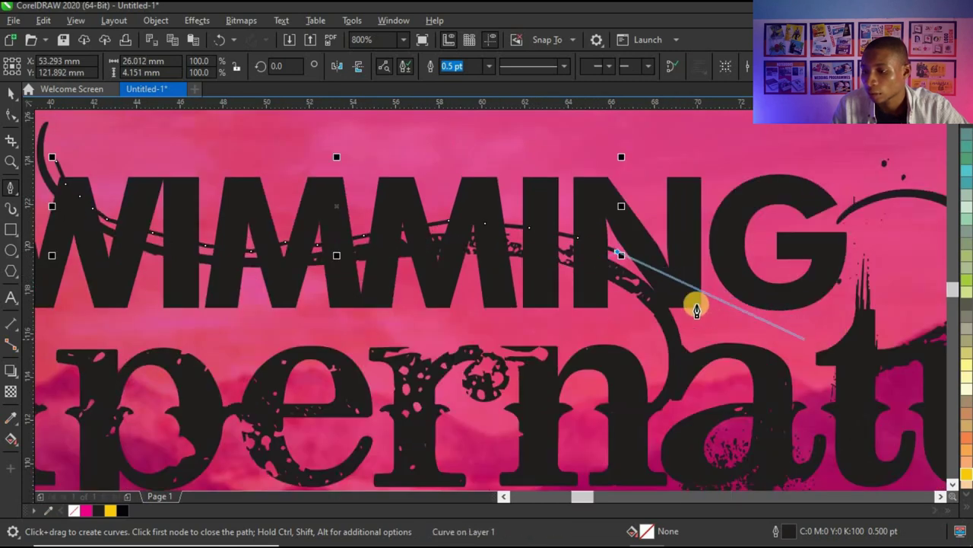
pyautogui.click(659, 280)
pyautogui.click(692, 321)
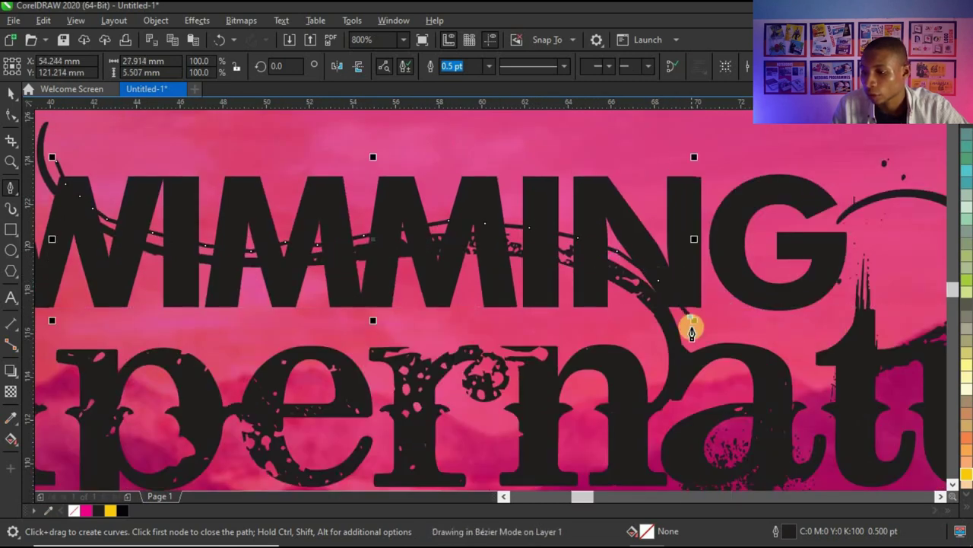
# Turn the outline around the swash below the N and trace back along its underside to the W
pyautogui.moveTo(609, 330); pyautogui.dragTo(428, 328)
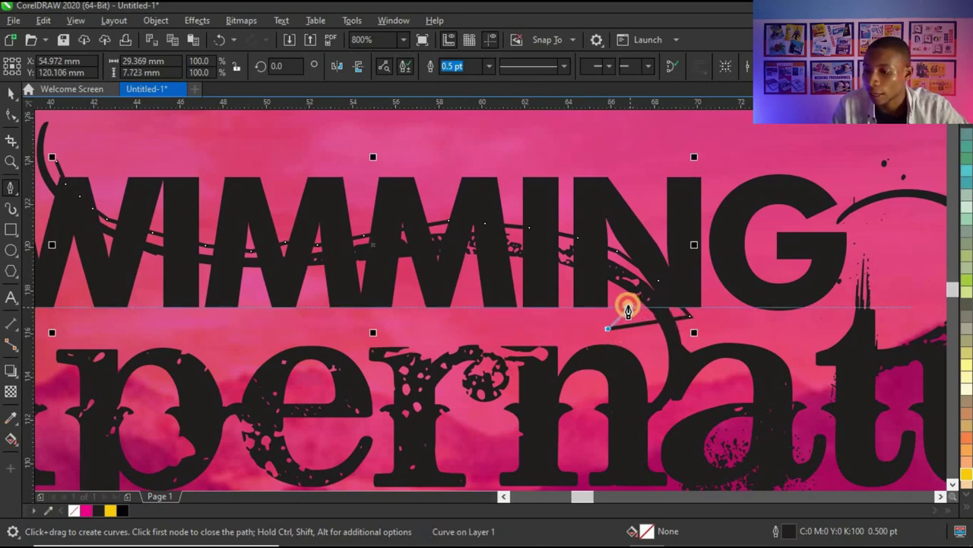
pyautogui.click(629, 308)
pyautogui.scroll(1, 575, 293)
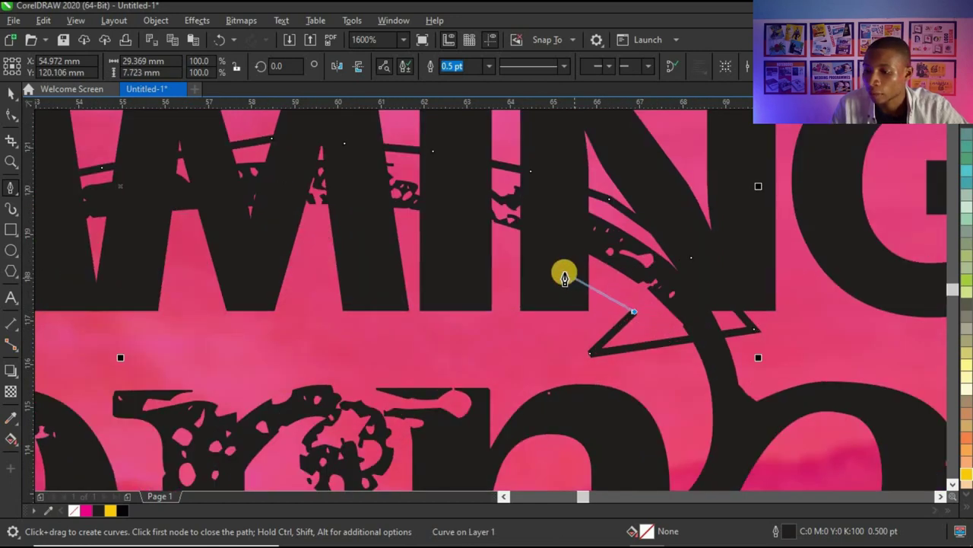
pyautogui.click(435, 246)
pyautogui.click(292, 232)
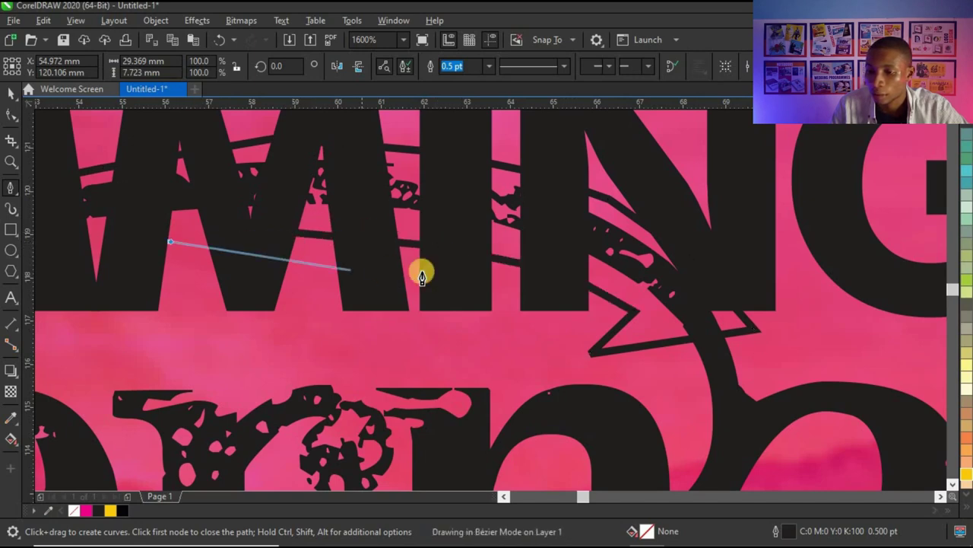
pyautogui.scroll(-1, 586, 271)
pyautogui.scroll(-1, 337, 272)
pyautogui.scroll(2, 860, 254)
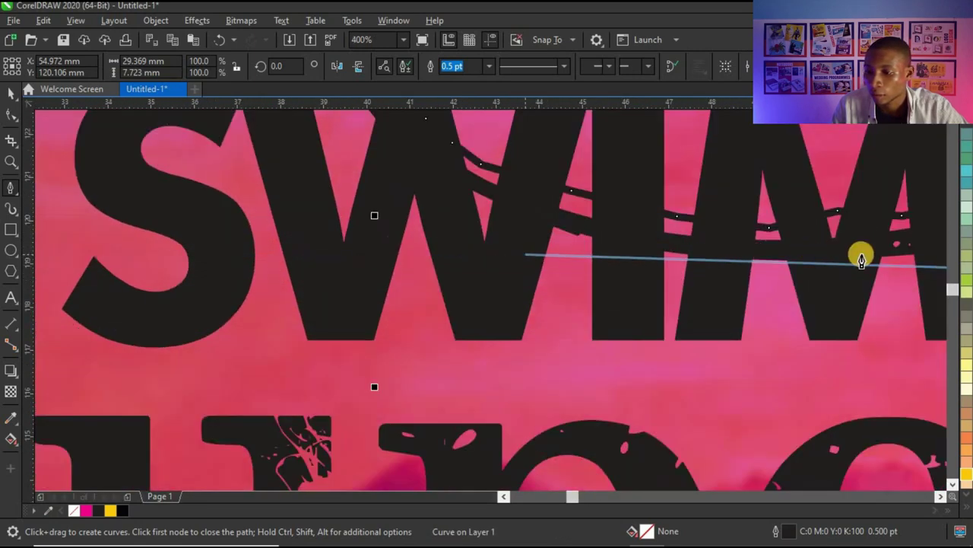
pyautogui.scroll(-1, 787, 279)
pyautogui.scroll(1, 798, 285)
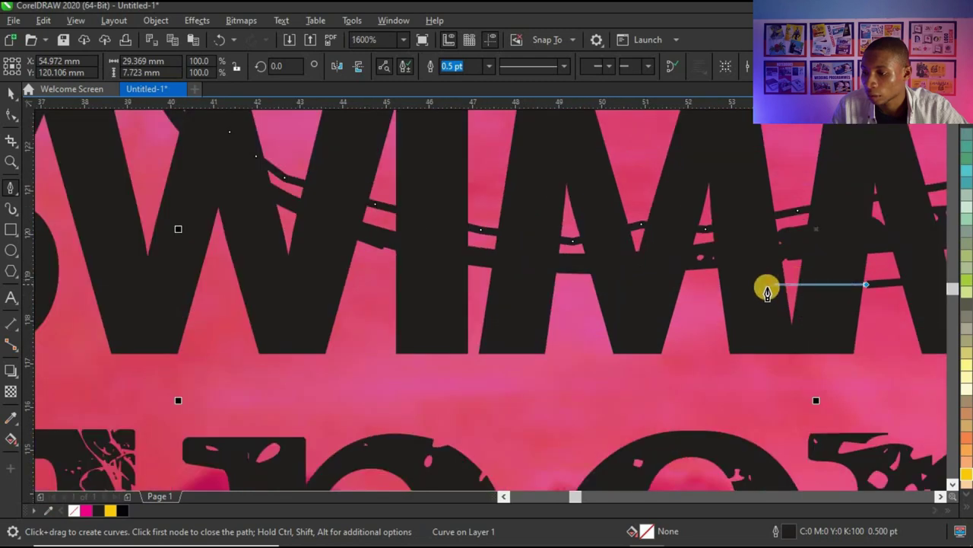
pyautogui.click(550, 292)
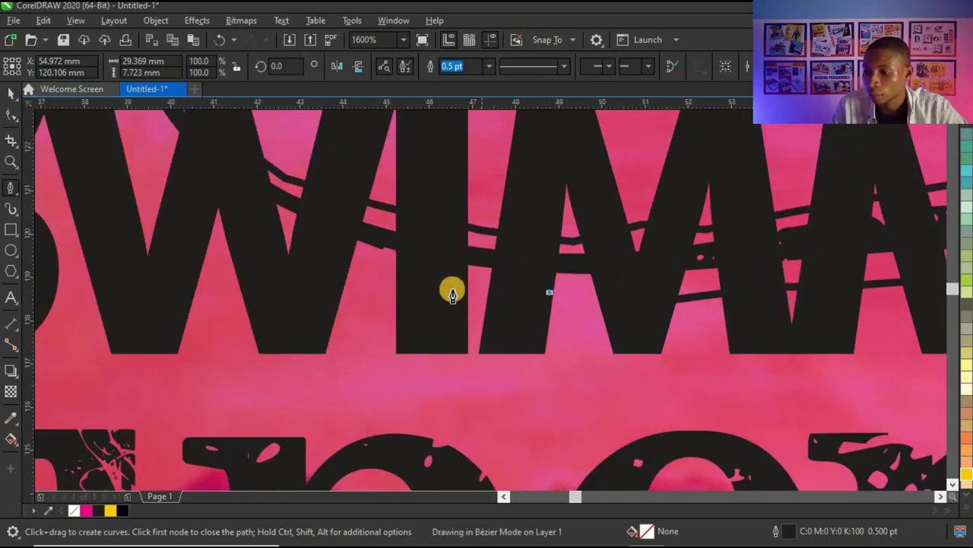
pyautogui.click(317, 251)
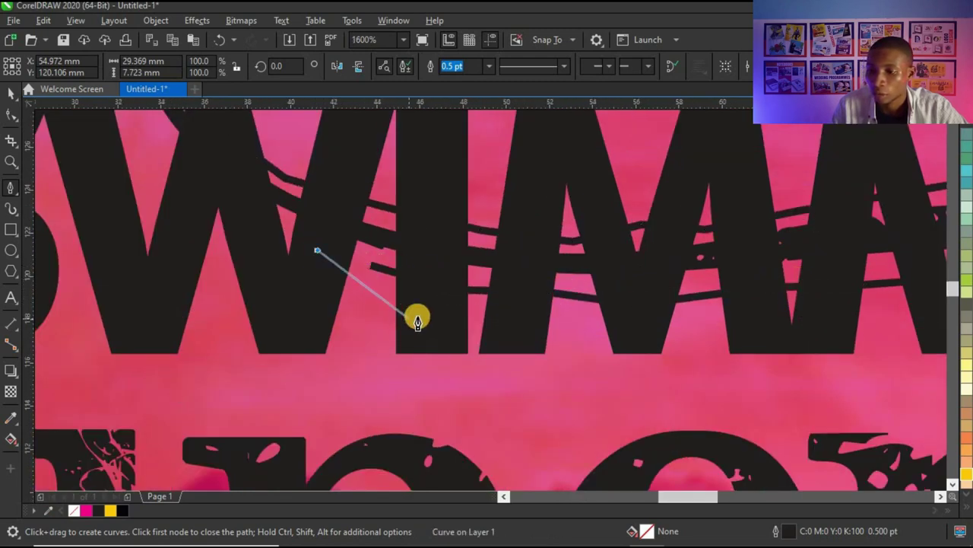
# Bring the outline up the outer side of the swash and close it above the W, at about 30.7 × 7.7 mm
pyautogui.scroll(-1, 300, 269)
pyautogui.scroll(2, 319, 266)
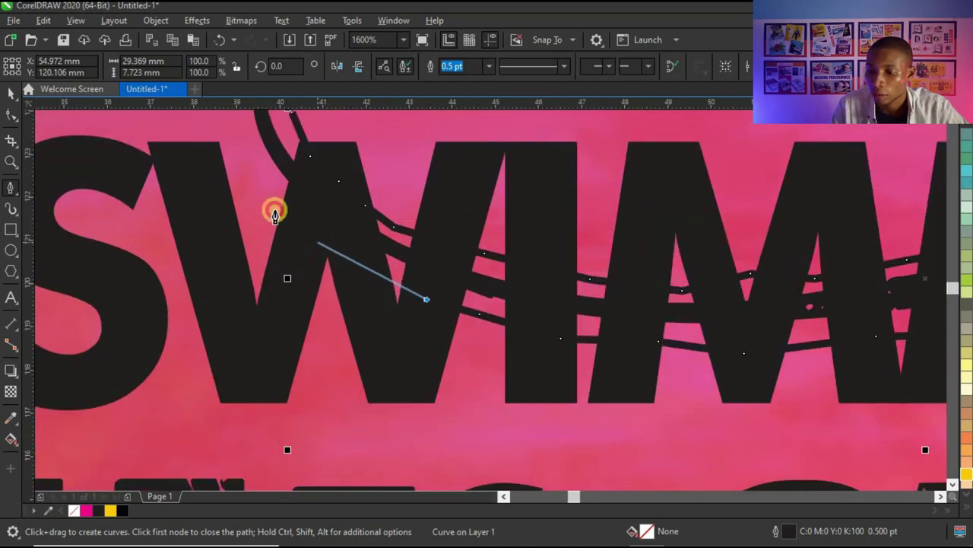
pyautogui.moveTo(258, 170); pyautogui.dragTo(257, 230)
pyautogui.scroll(-1, 243, 174)
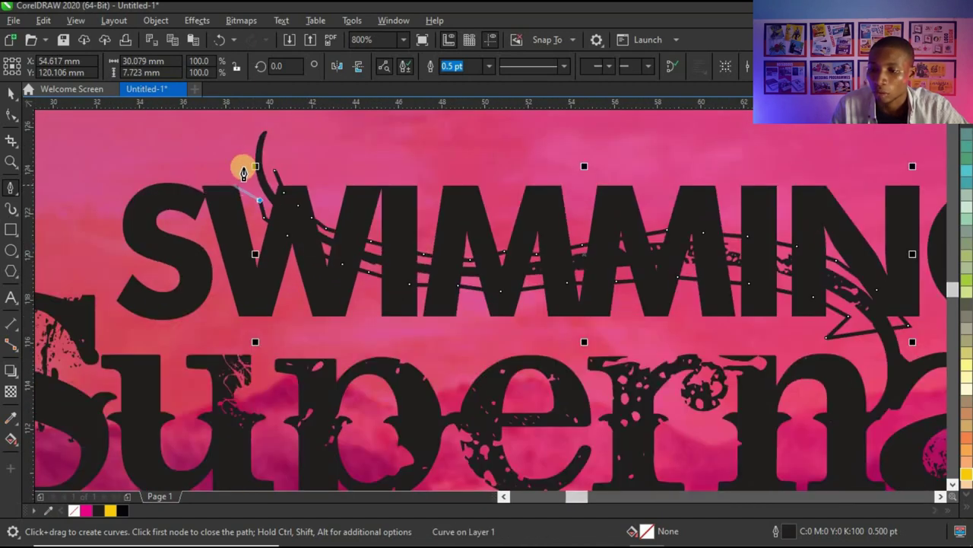
pyautogui.scroll(1, 243, 172)
pyautogui.click(293, 180)
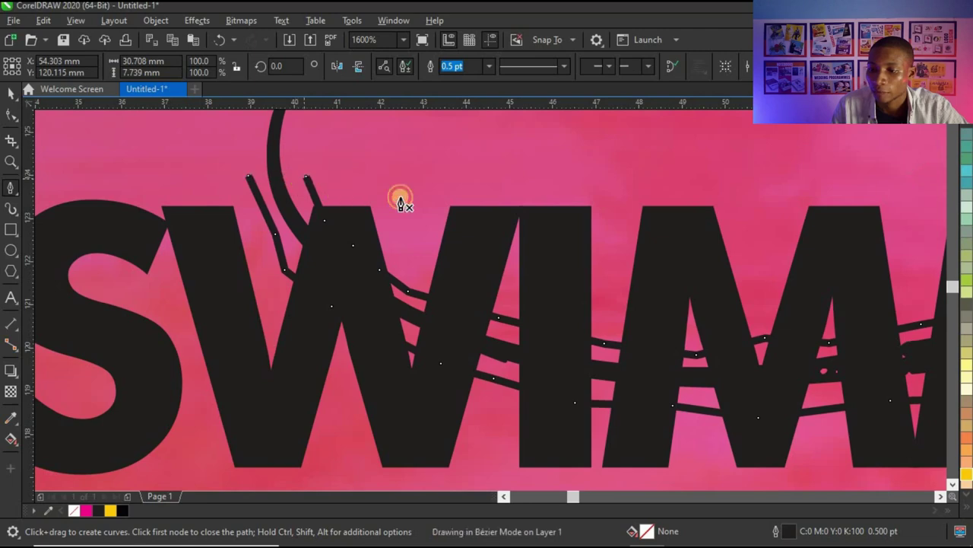
# Trim the SWIMMING text with the closed outline to cut a gap around the swash
pyautogui.scroll(-2, 250, 226)
pyautogui.click(13, 91)
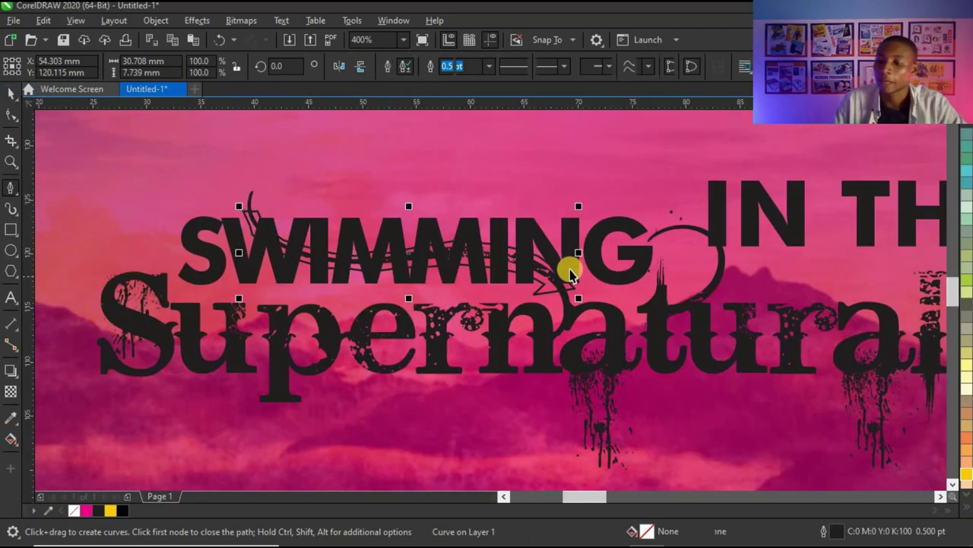
pyautogui.click(591, 234)
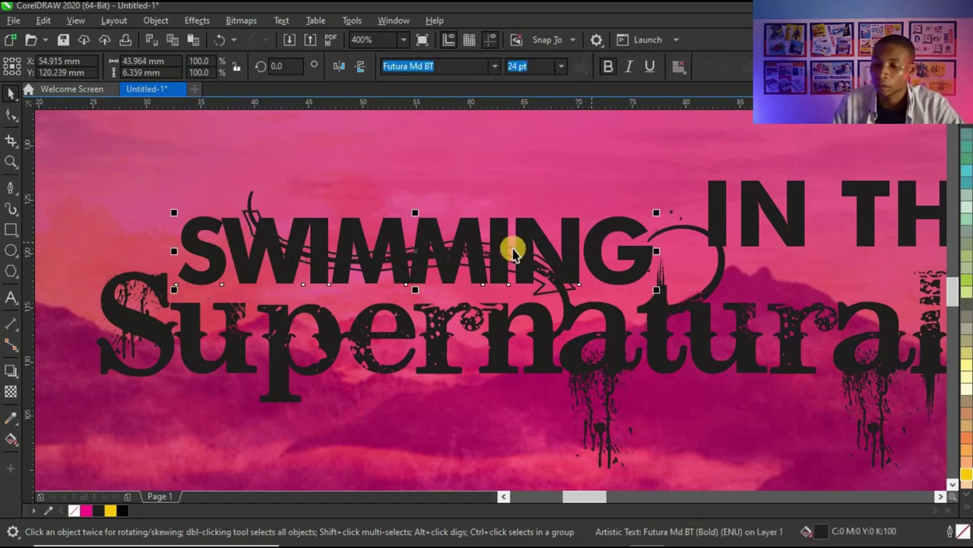
pyautogui.scroll(2, 243, 221)
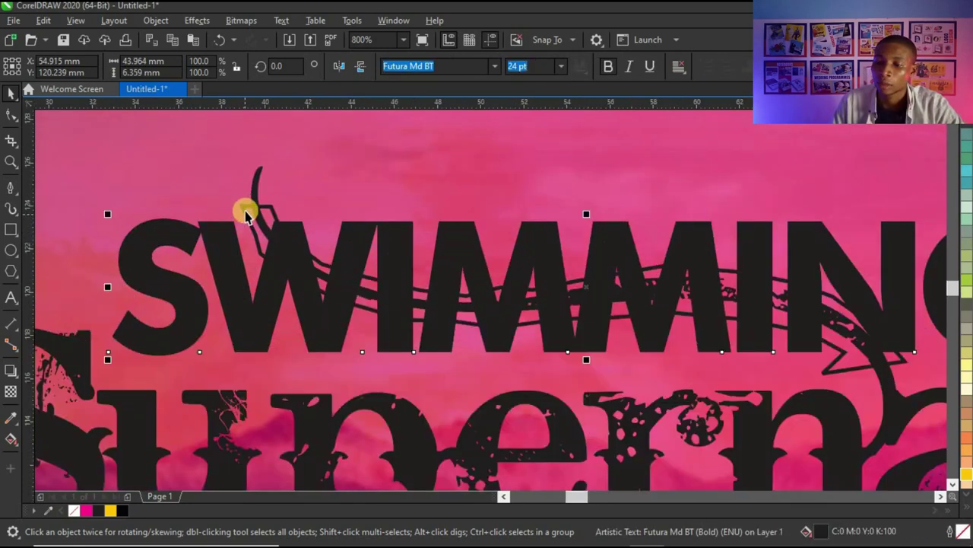
pyautogui.click(245, 210)
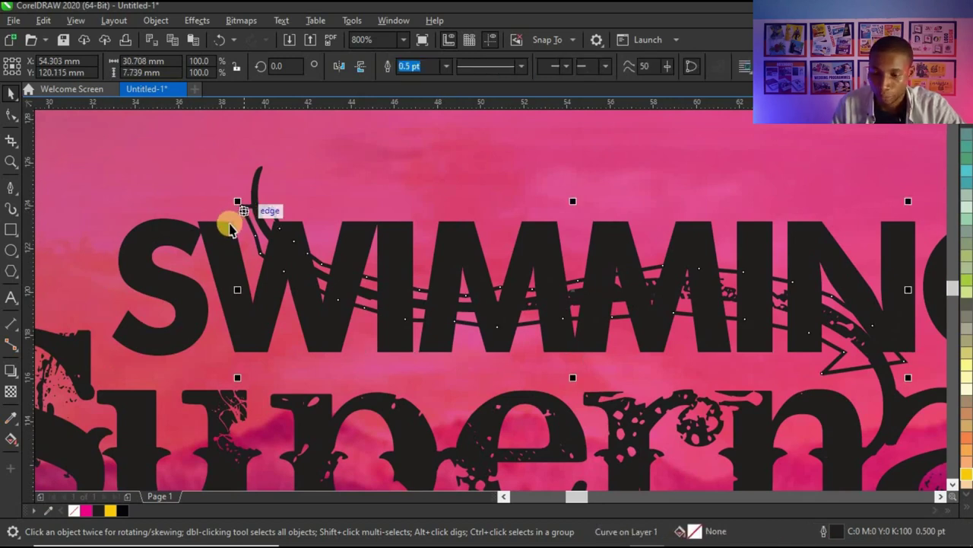
pyautogui.keyDown('shift'); pyautogui.click(221, 238); pyautogui.keyUp('shift')
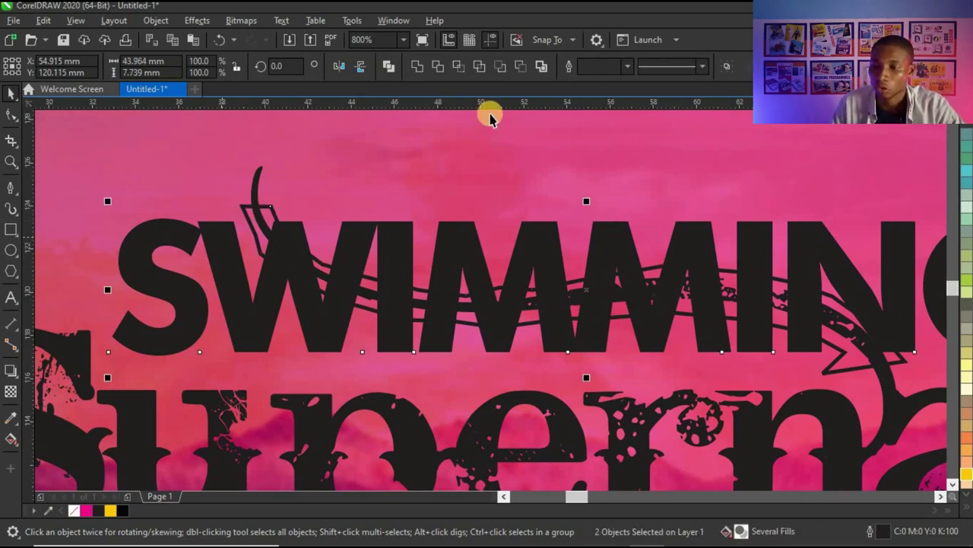
pyautogui.click(439, 67)
# Delete the cutting outline around the swash
pyautogui.click(270, 208)
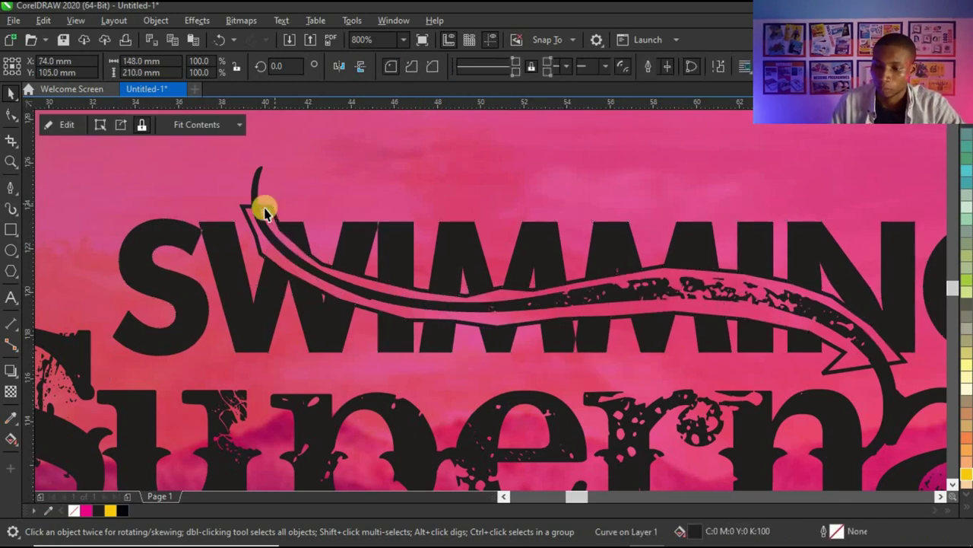
pyautogui.click(271, 208)
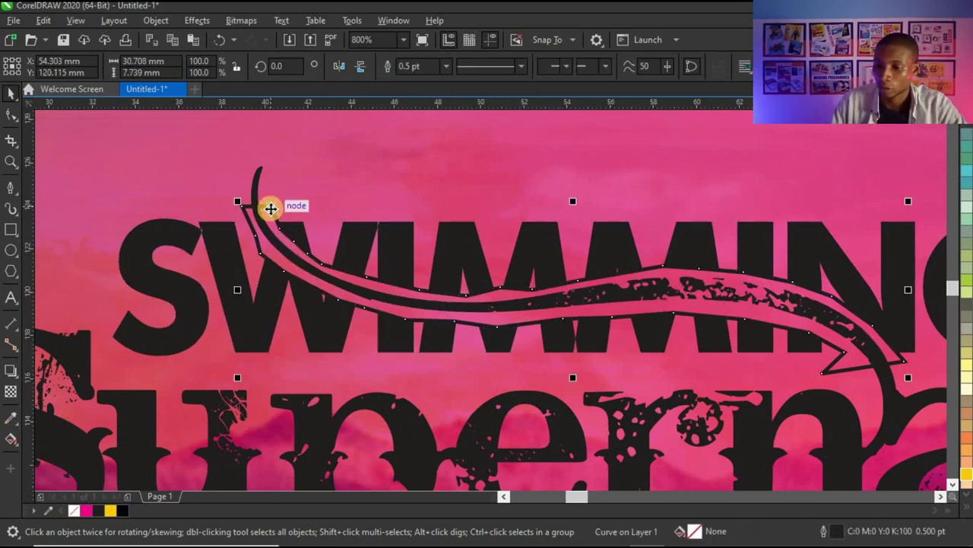
pyautogui.press('Delete')
pyautogui.scroll(-4, 274, 214)
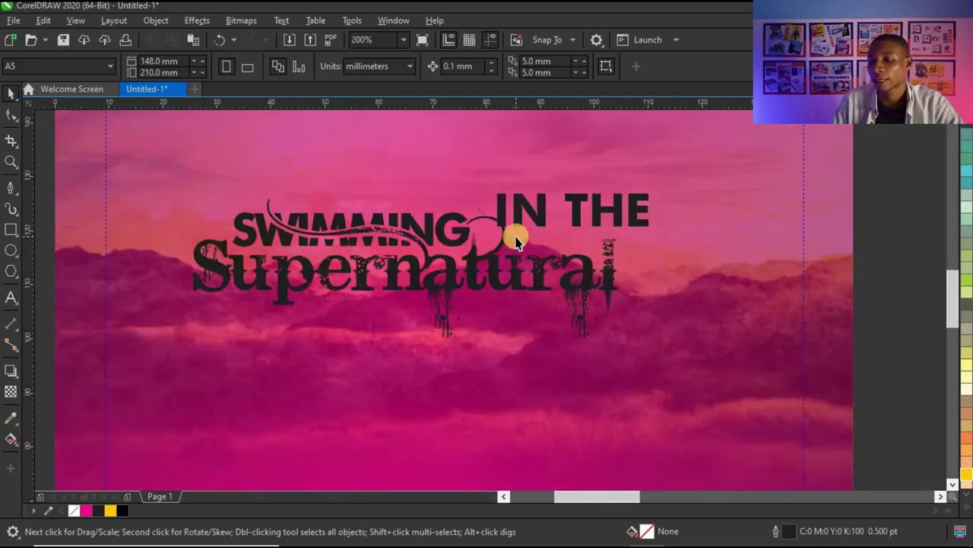
pyautogui.scroll(1, 434, 224)
pyautogui.scroll(-1, 368, 252)
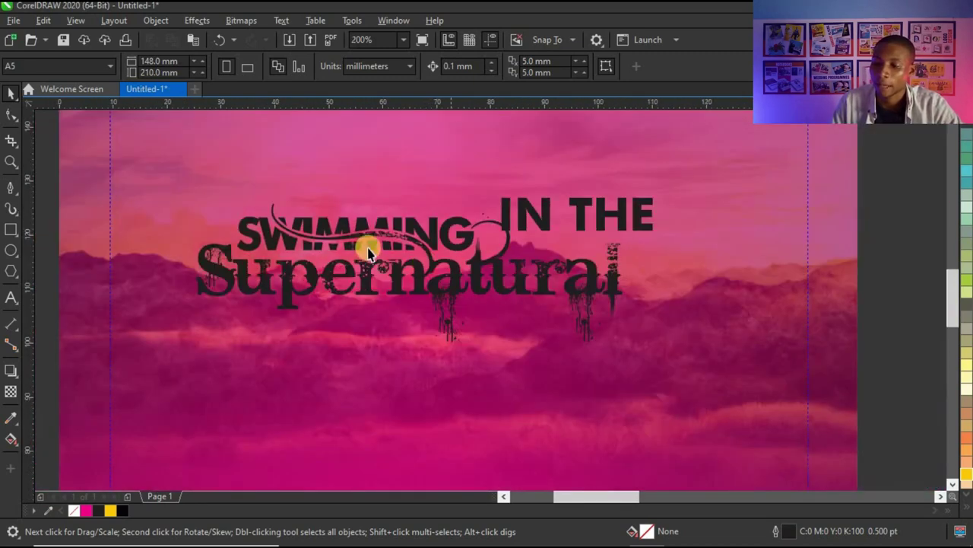
pyautogui.scroll(1, 370, 242)
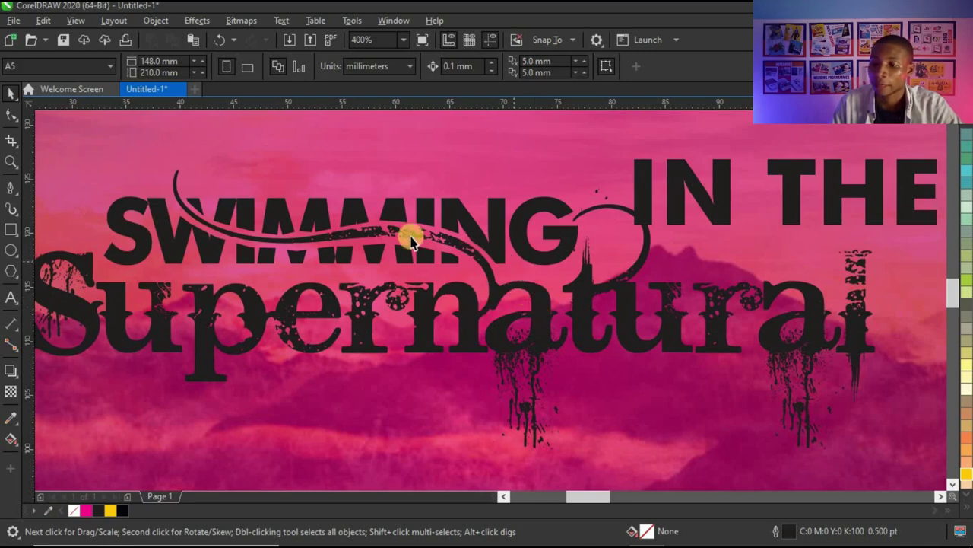
pyautogui.scroll(-1, 441, 232)
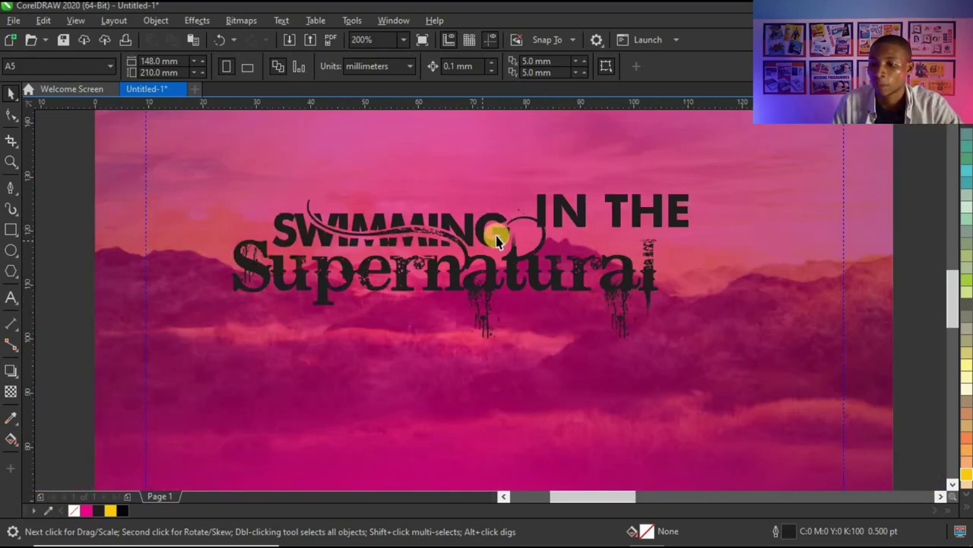
pyautogui.scroll(1, 522, 243)
pyautogui.scroll(-1, 586, 247)
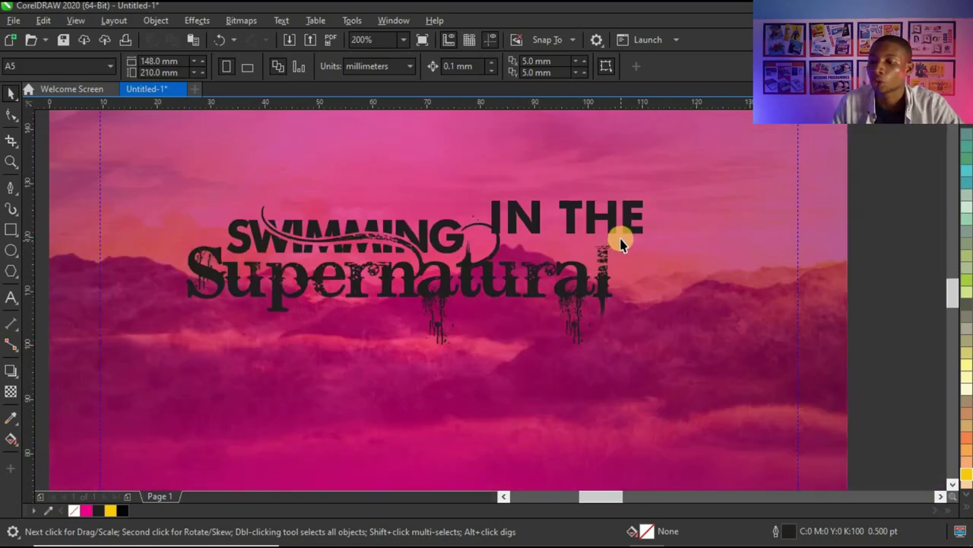
# Move IN THE clear of the title and draw a deep yellow, outline-free rectangle about 16.6 × 5.4 mm beside the swash after SWIMMING
pyautogui.scroll(1, 616, 220)
pyautogui.moveTo(612, 204); pyautogui.dragTo(797, 199)
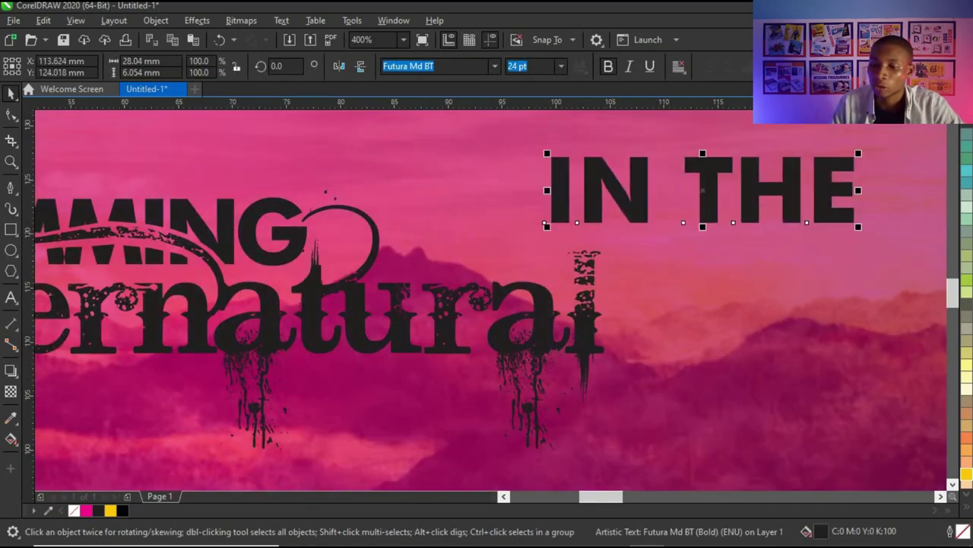
pyautogui.moveTo(383, 200); pyautogui.dragTo(562, 256)
pyautogui.click(11, 91)
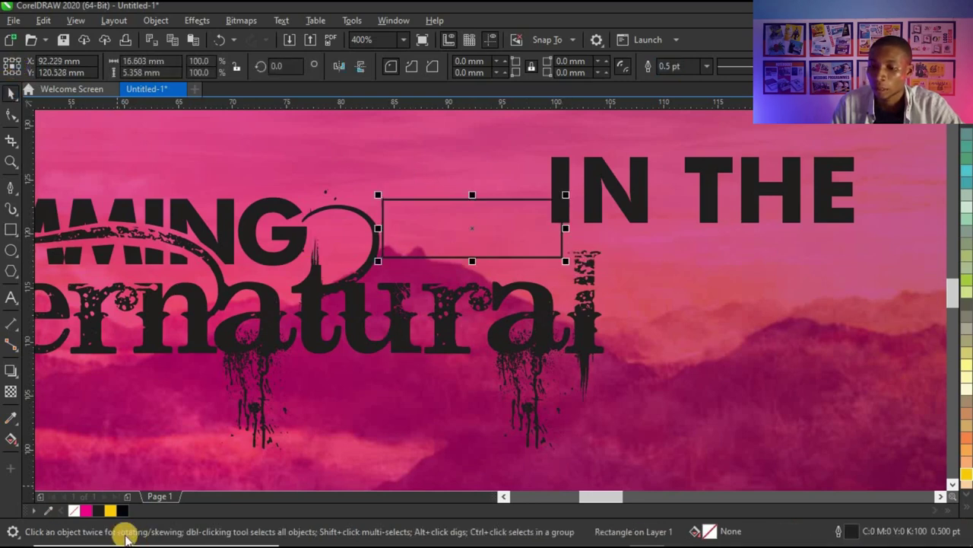
pyautogui.click(968, 475)
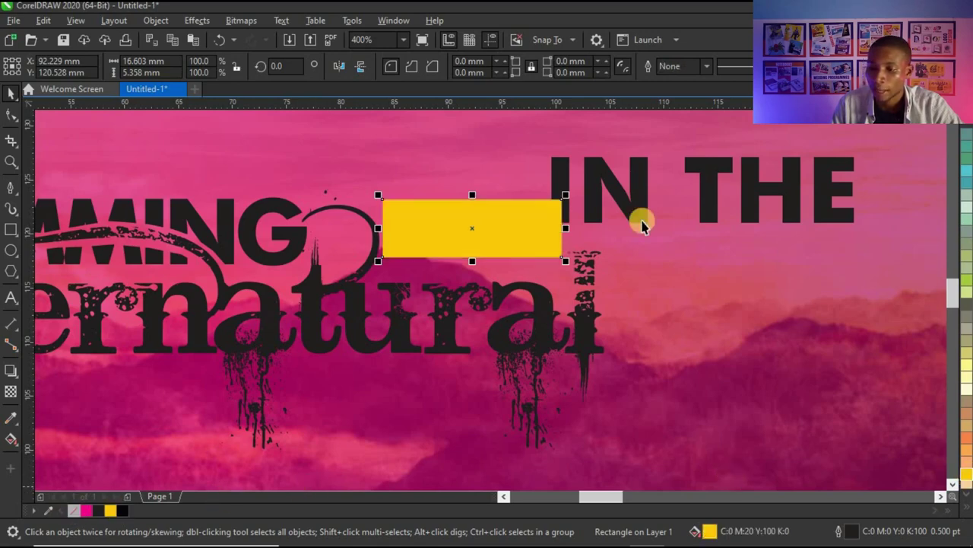
# Bring IN THE to the front, scale it to about 11.6 pt and centre it on the yellow rectangle
pyautogui.moveTo(621, 206); pyautogui.dragTo(473, 264)
pyautogui.hotkey('shift', 'pageup')
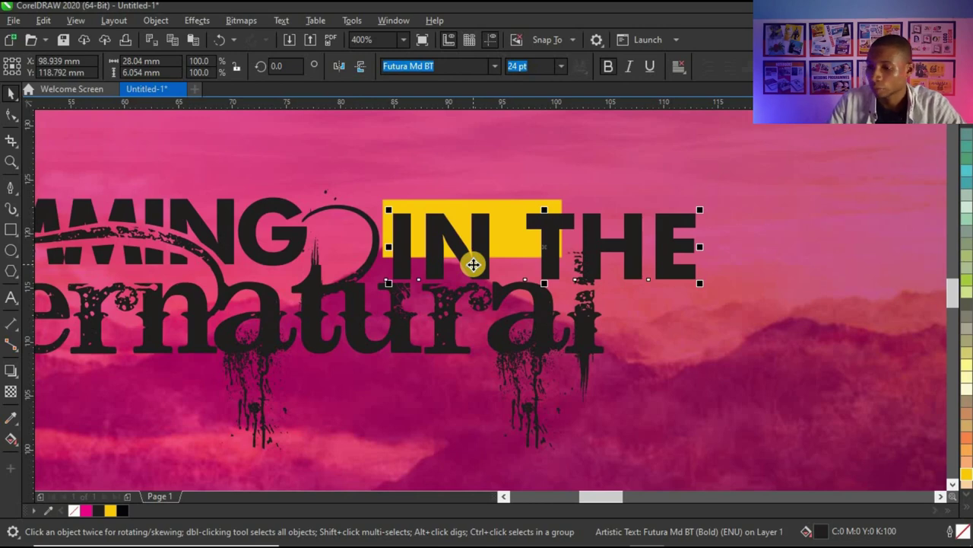
pyautogui.moveTo(700, 287); pyautogui.dragTo(545, 282)
pyautogui.scroll(2, 517, 245)
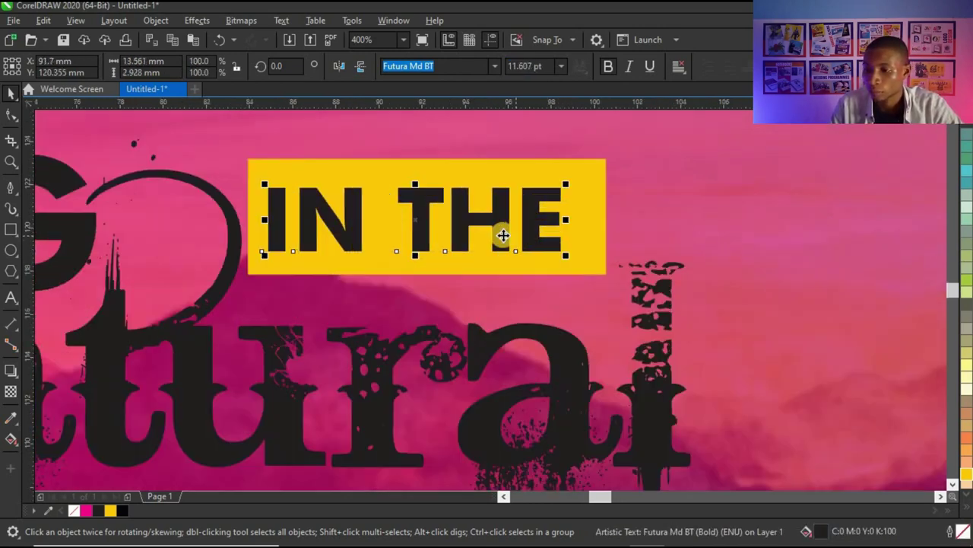
pyautogui.moveTo(508, 232); pyautogui.dragTo(513, 231)
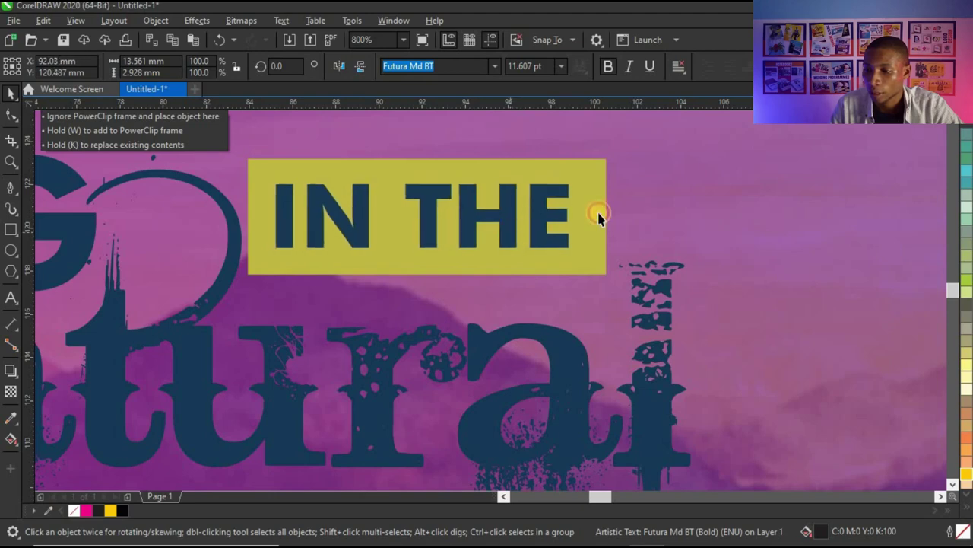
# Fill the IN THE text with magenta (C0 M100 Y0 K0)
pyautogui.press('F3')
pyautogui.click(964, 498)
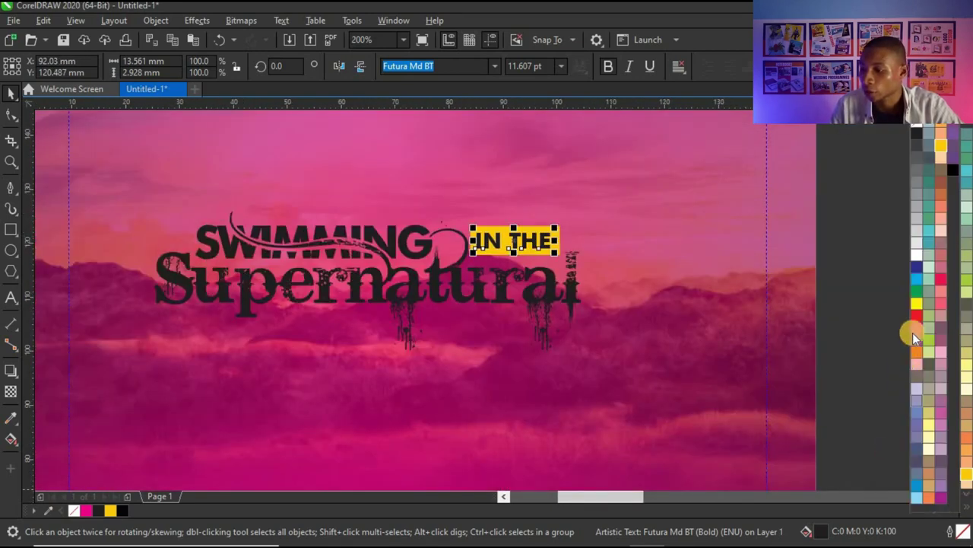
pyautogui.click(916, 328)
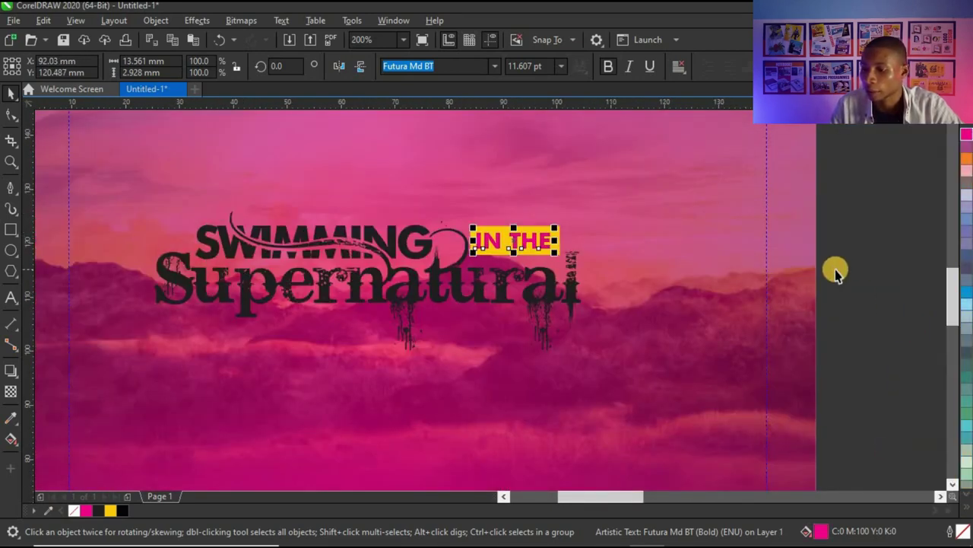
pyautogui.click(565, 330)
pyautogui.scroll(-4, 566, 327)
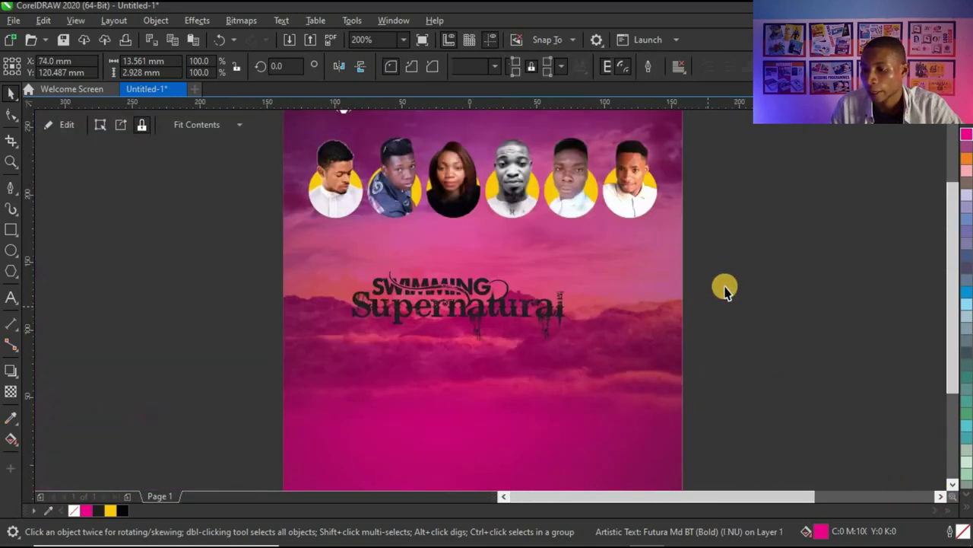
pyautogui.scroll(-1, 569, 321)
pyautogui.scroll(2, 601, 320)
pyautogui.click(612, 320)
pyautogui.scroll(1, 605, 319)
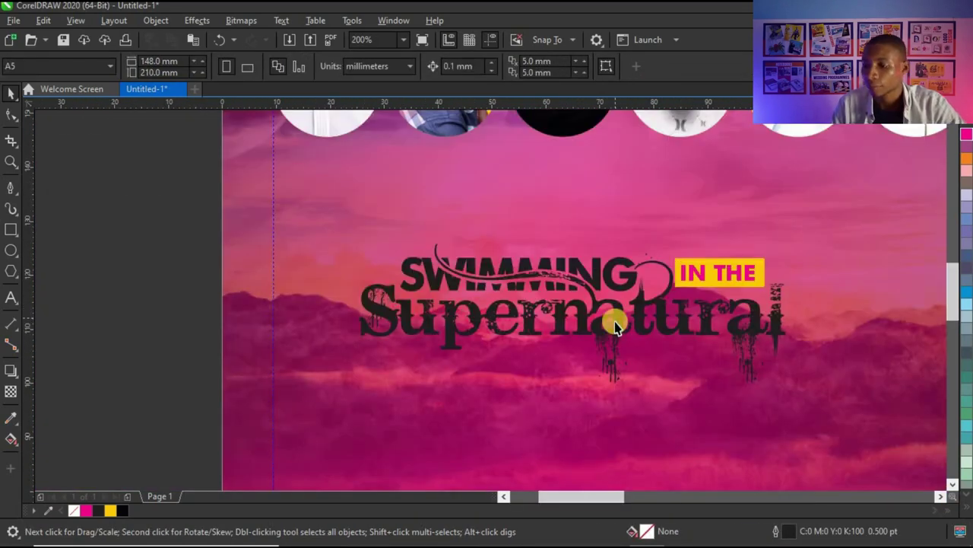
pyautogui.scroll(1, 669, 337)
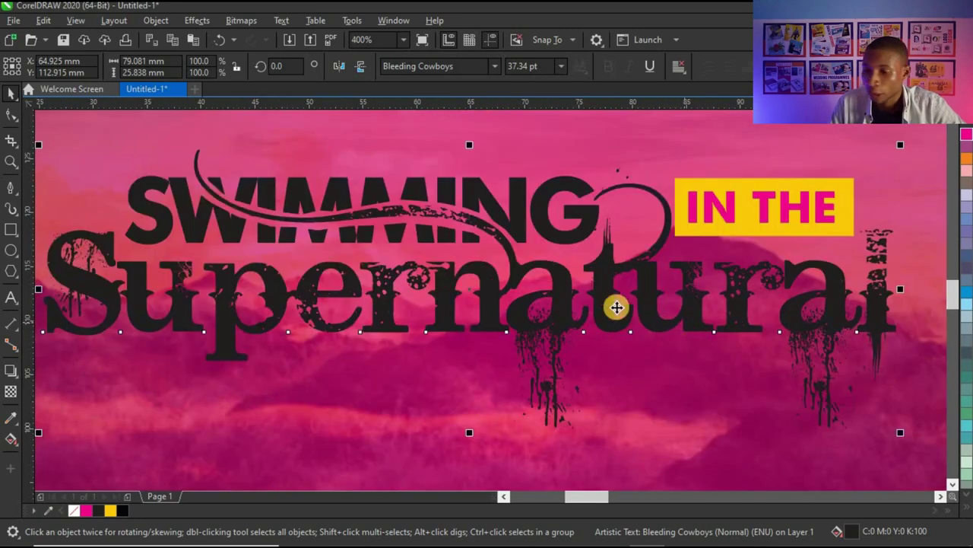
pyautogui.scroll(-1, 48, 344)
# Add the artistic text JOHN 7:37-38 below the Supernatural title
pyautogui.click(11, 297)
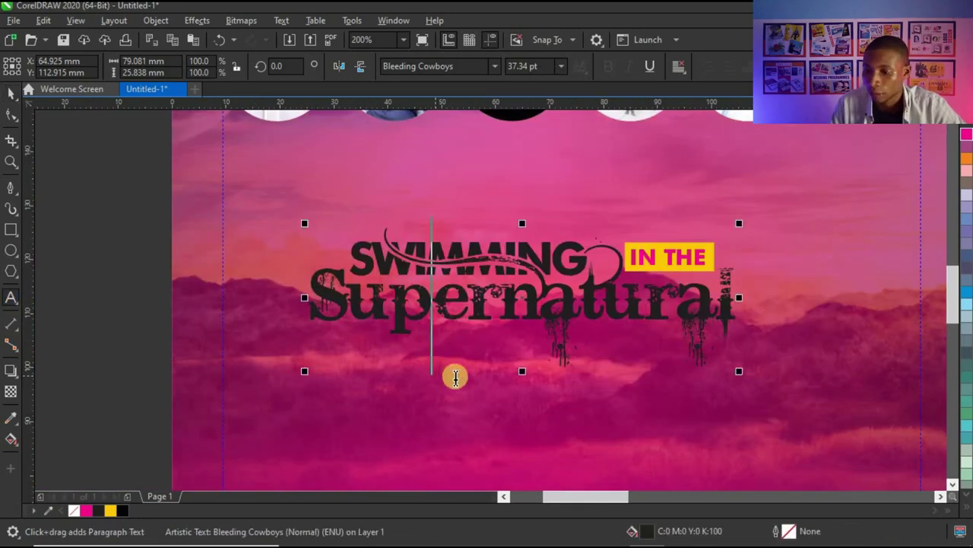
pyautogui.click(385, 434)
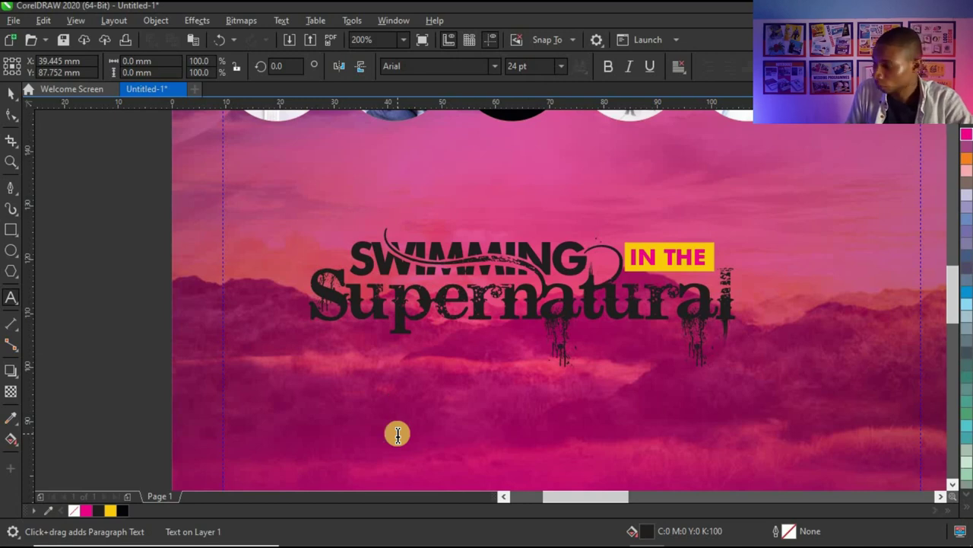
pyautogui.write('JOHN 7:37-')
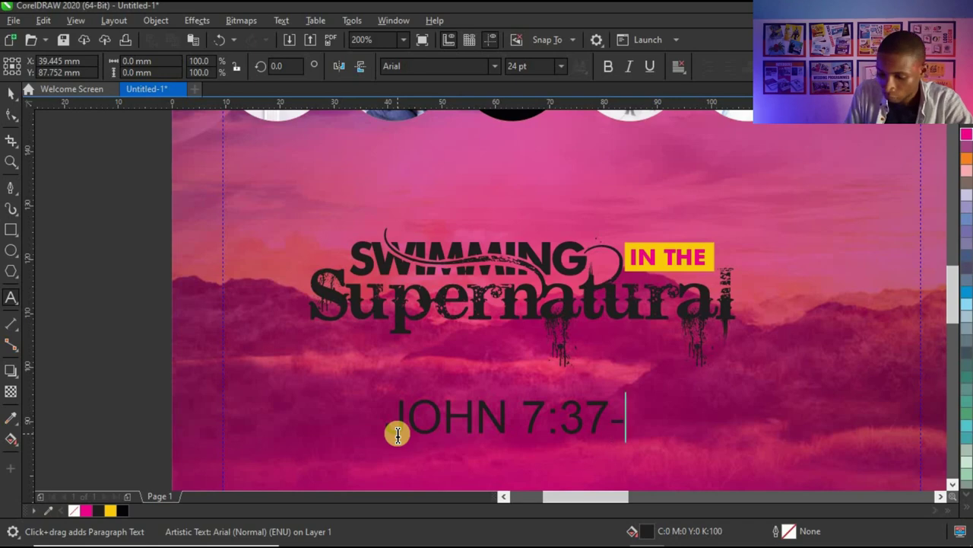
pyautogui.write('38')
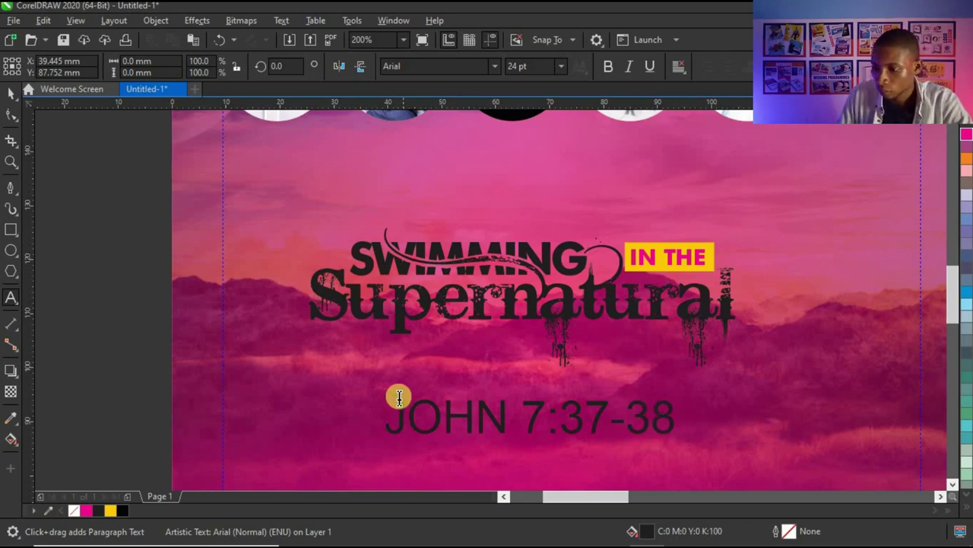
pyautogui.scroll(-2, 398, 393)
pyautogui.scroll(2, 536, 398)
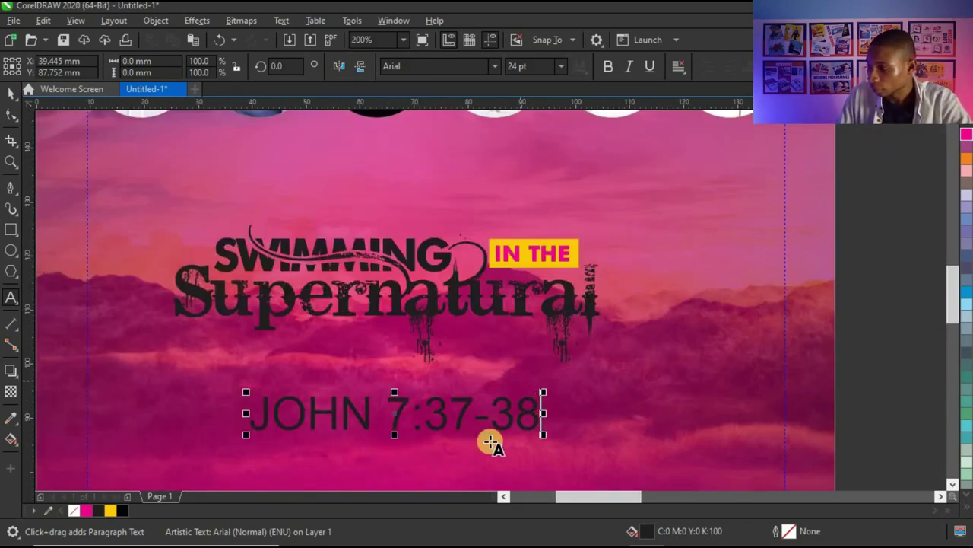
# Shrink the JOHN 7:37-38 text to about 10.5 pt and set its font to Futura Md BT
pyautogui.click(12, 93)
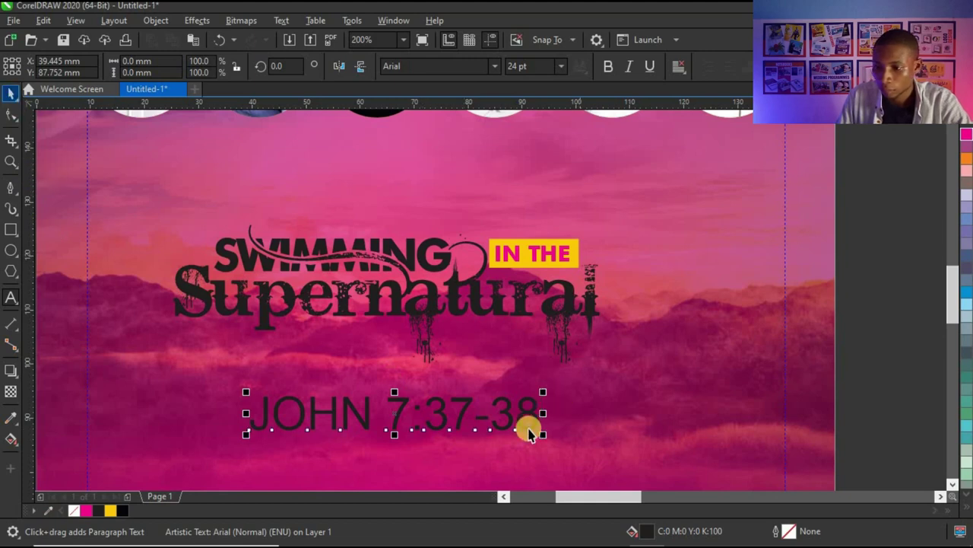
pyautogui.moveTo(543, 434); pyautogui.dragTo(378, 417)
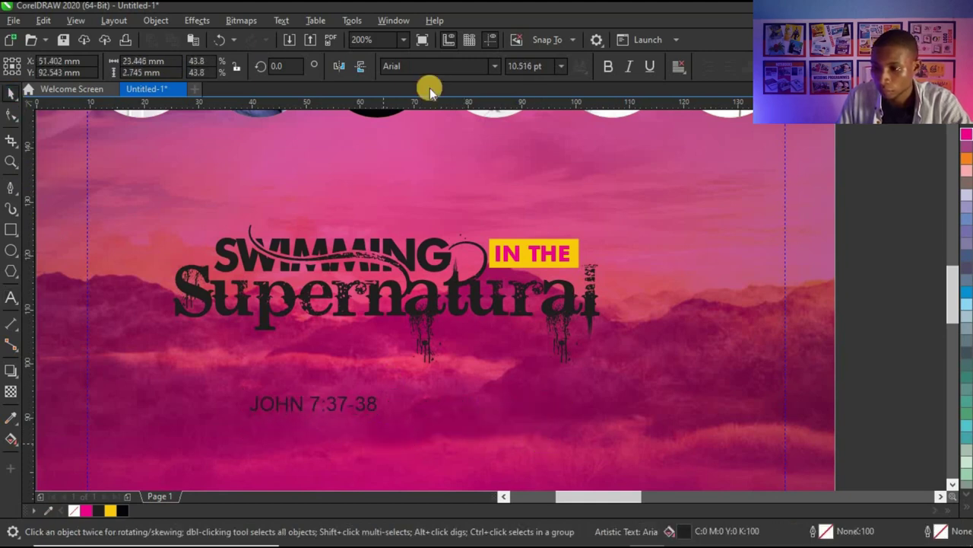
pyautogui.click(494, 66)
pyautogui.click(434, 127)
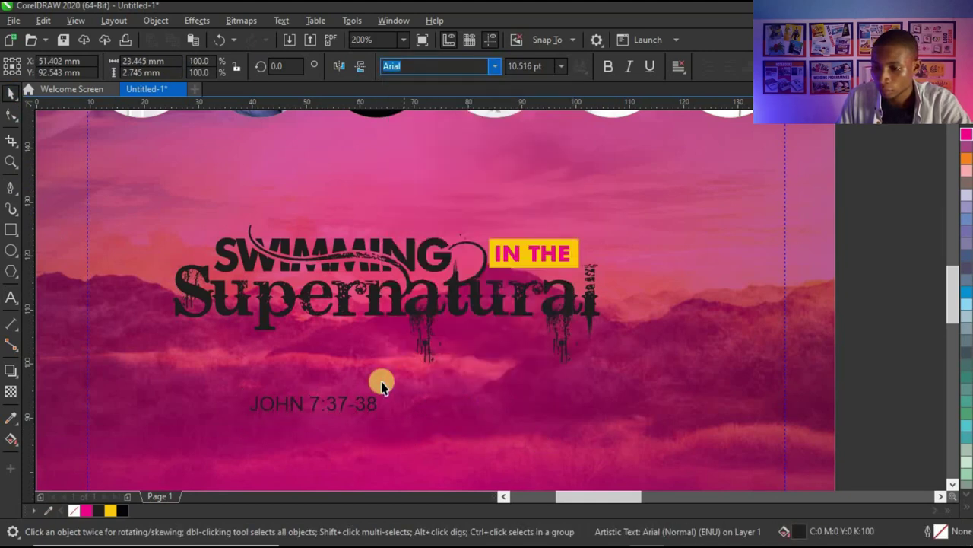
# Make the JOHN 7:37-38 text bold, reduce it to about 8.6 pt and place it under Supernatural, between the p and the first drips
pyautogui.scroll(2, 365, 422)
pyautogui.moveTo(363, 406); pyautogui.dragTo(411, 309)
pyautogui.click(611, 67)
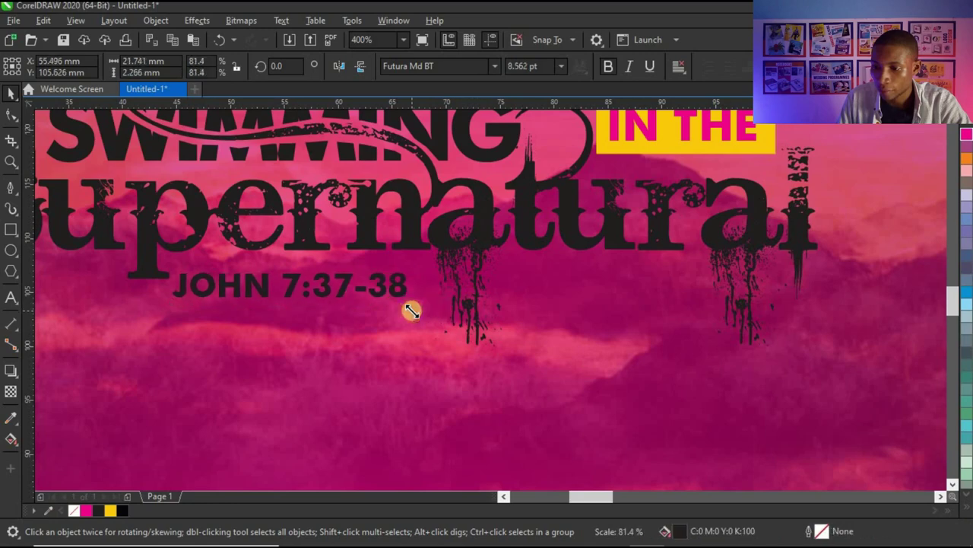
pyautogui.moveTo(348, 289); pyautogui.dragTo(351, 287)
# Duplicate the JOHN 7:37-38 reference into the space between the two drips and change the copy to PS 63:1-2
pyautogui.moveTo(535, 287); pyautogui.dragTo(680, 286)
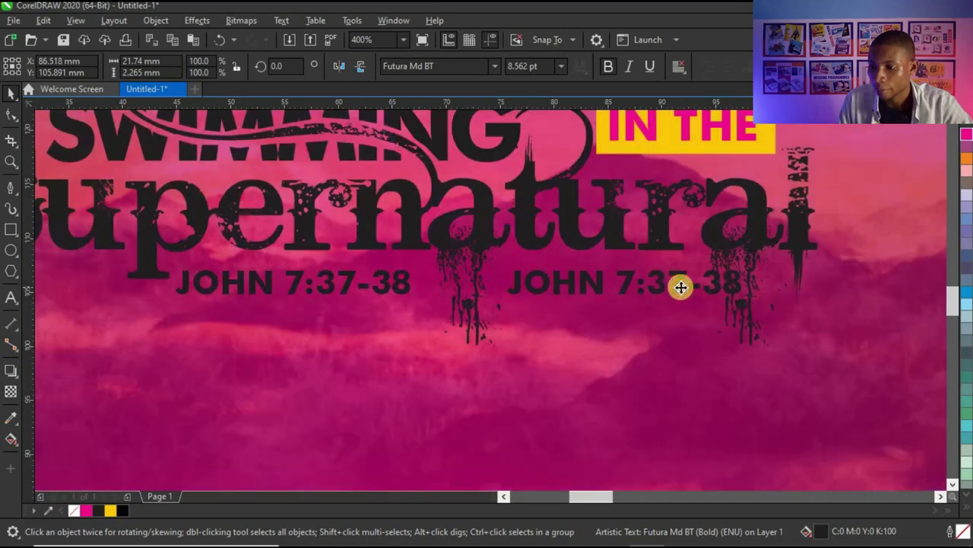
pyautogui.doubleClick(600, 283)
pyautogui.hotkey('ctrl', 'a')
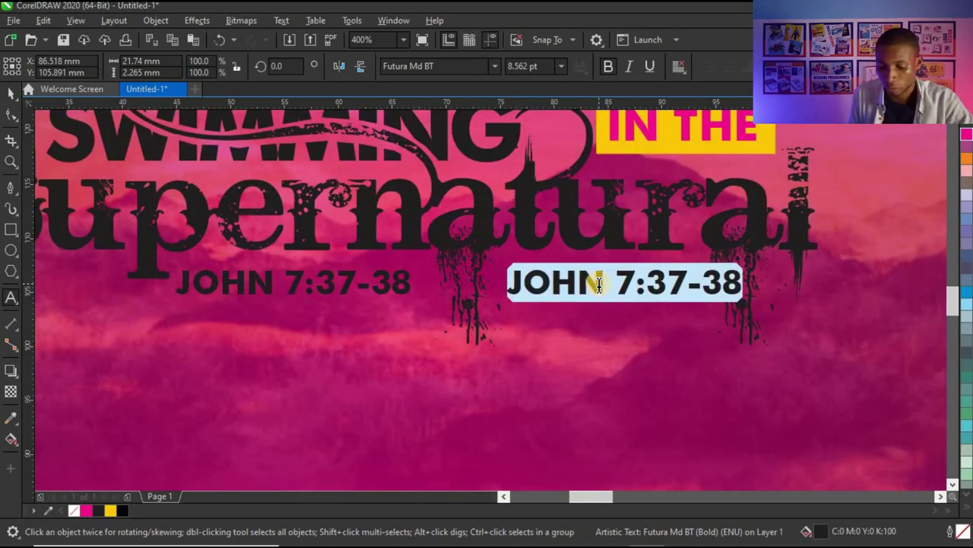
pyautogui.write('PS 63:1-2')
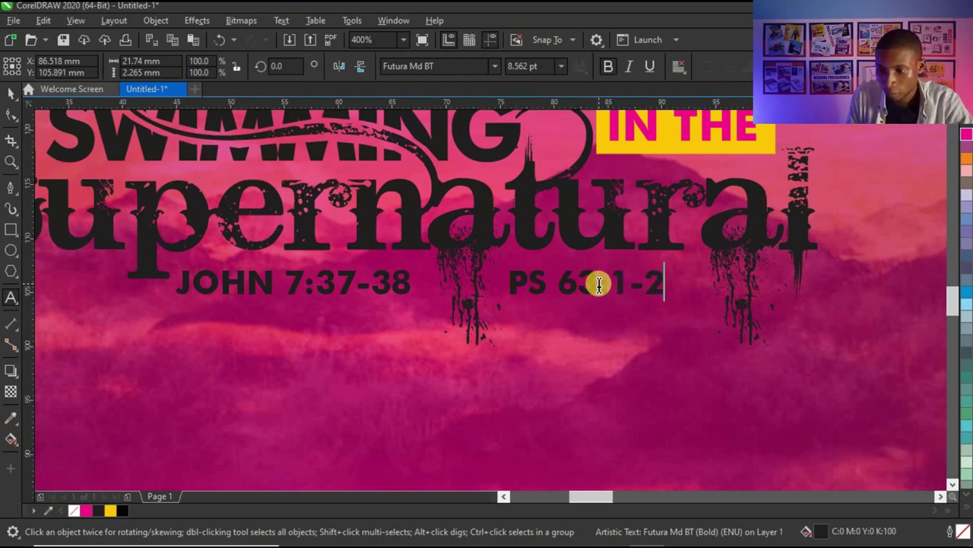
pyautogui.press('Escape')
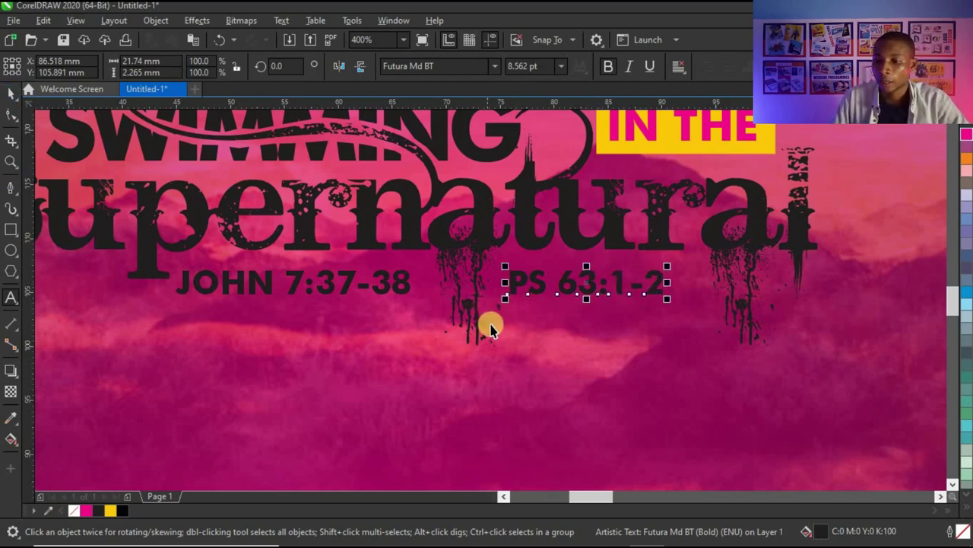
# Fill the Supernatural text with Deep Yellow (C0 M20 Y100 K0)
pyautogui.scroll(-2, 491, 327)
pyautogui.press('space')
pyautogui.click(583, 268)
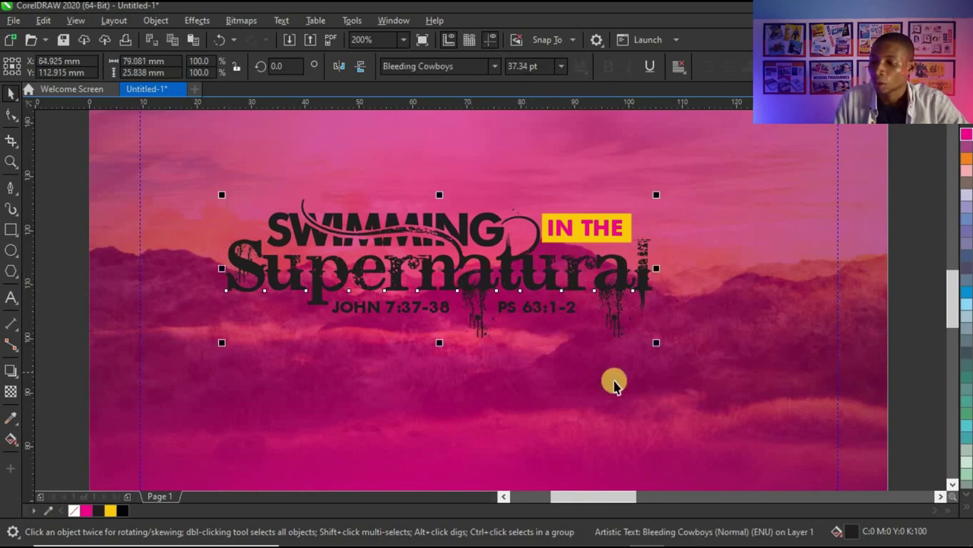
pyautogui.click(111, 510)
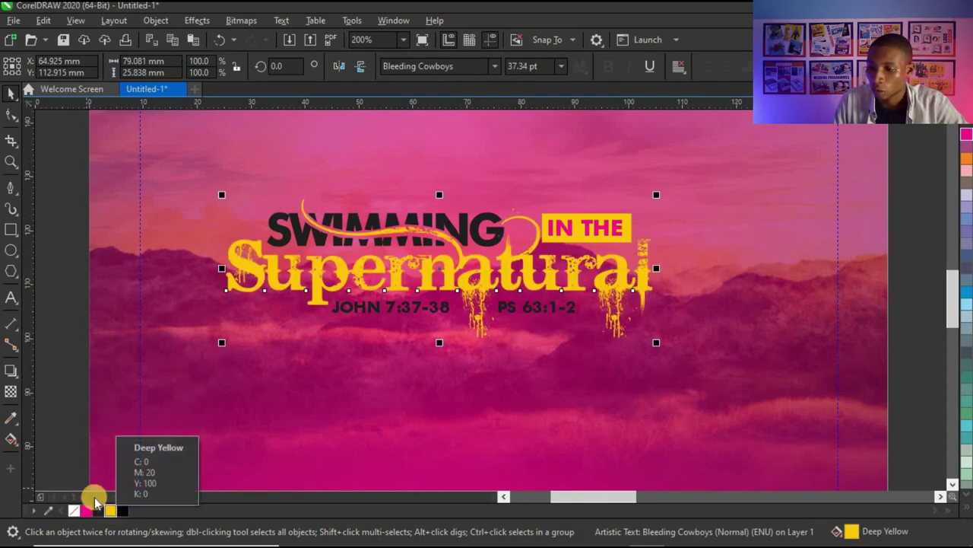
# Apply a vertical fountain fill to the Supernatural text, running from deep yellow at the top to white at the drips
pyautogui.click(11, 439)
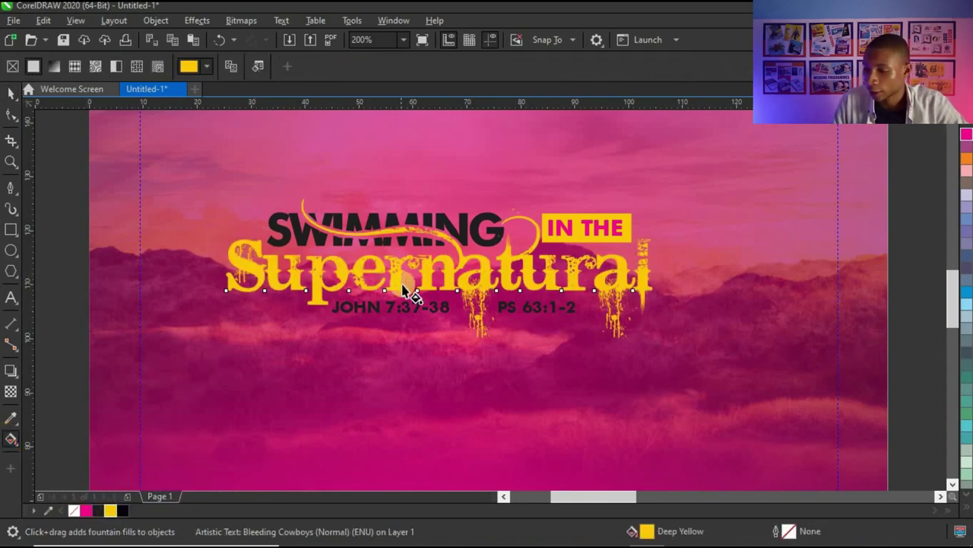
pyautogui.scroll(2, 407, 291)
pyautogui.moveTo(561, 249); pyautogui.dragTo(561, 309)
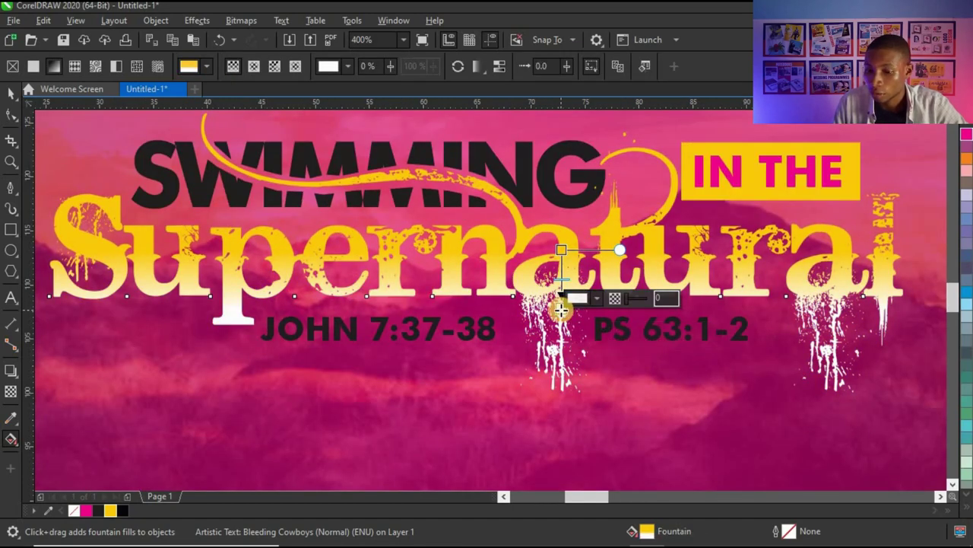
pyautogui.moveTo(561, 309)
pyautogui.mouseDown()
pyautogui.moveTo(562, 331)
pyautogui.moveTo(561, 308)
pyautogui.mouseUp()
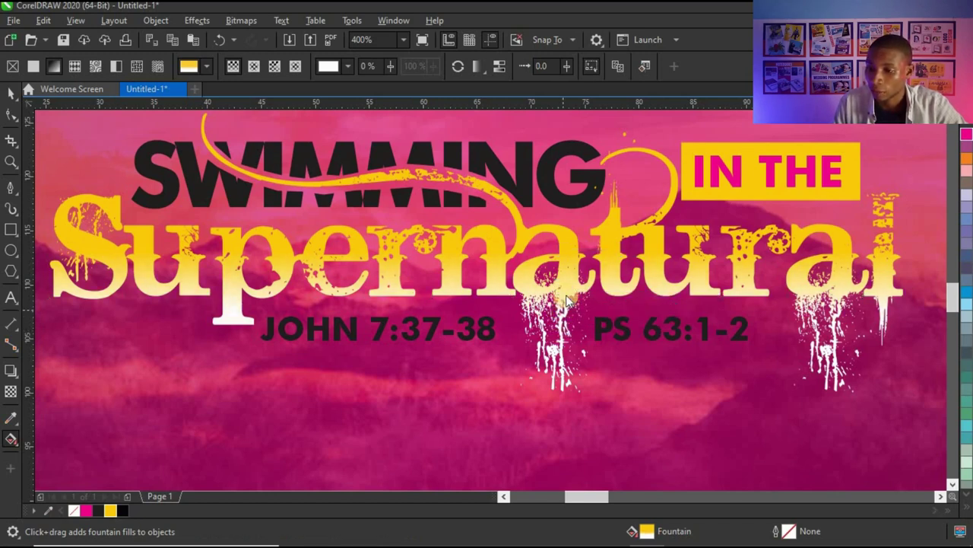
pyautogui.scroll(-2, 449, 295)
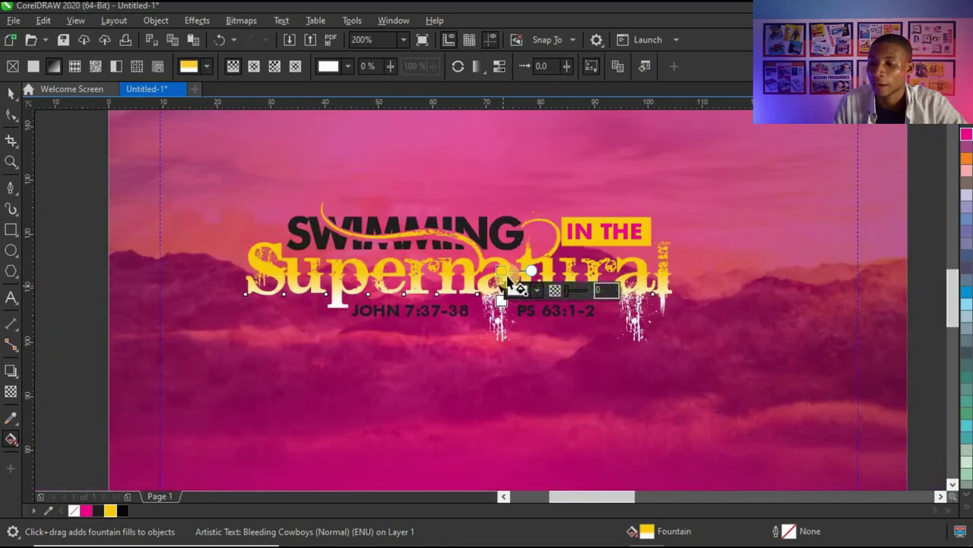
pyautogui.click(11, 92)
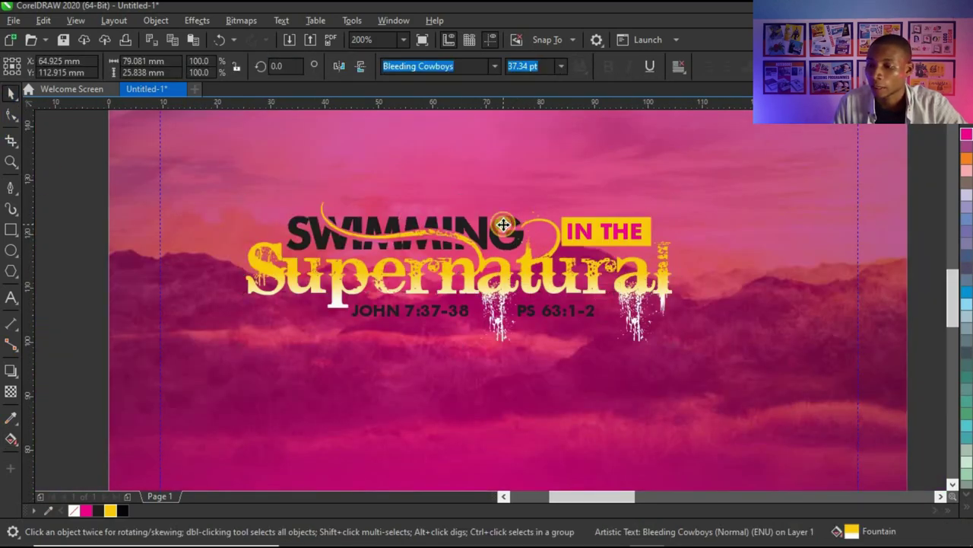
# Fill the SWIMMING text and the JOHN 7:37-38 and PS 63:1-2 references with white
pyautogui.click(503, 227)
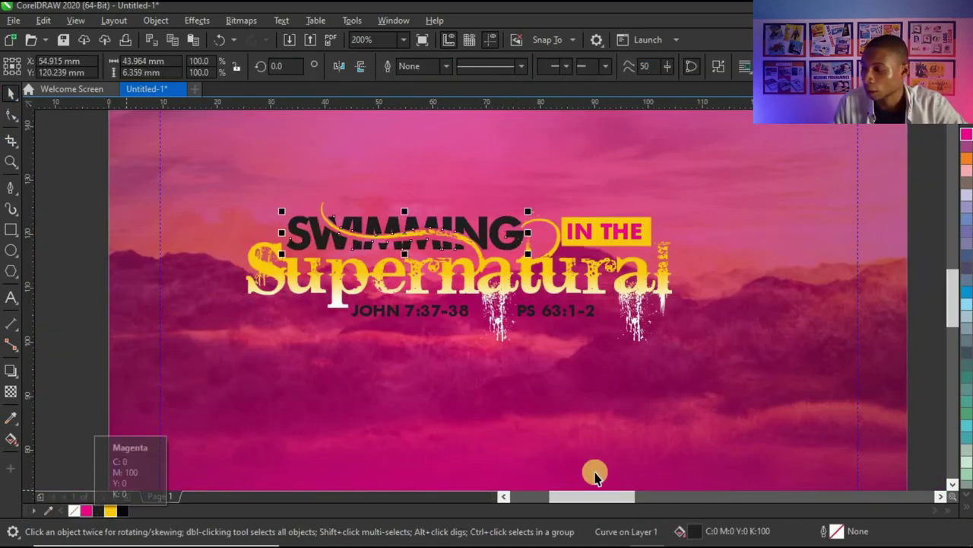
pyautogui.click(963, 506)
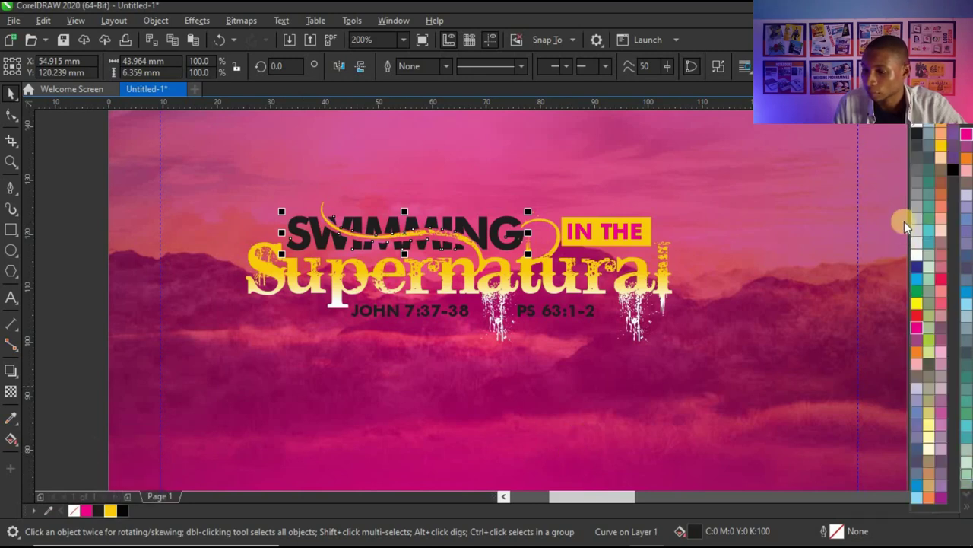
pyautogui.click(917, 253)
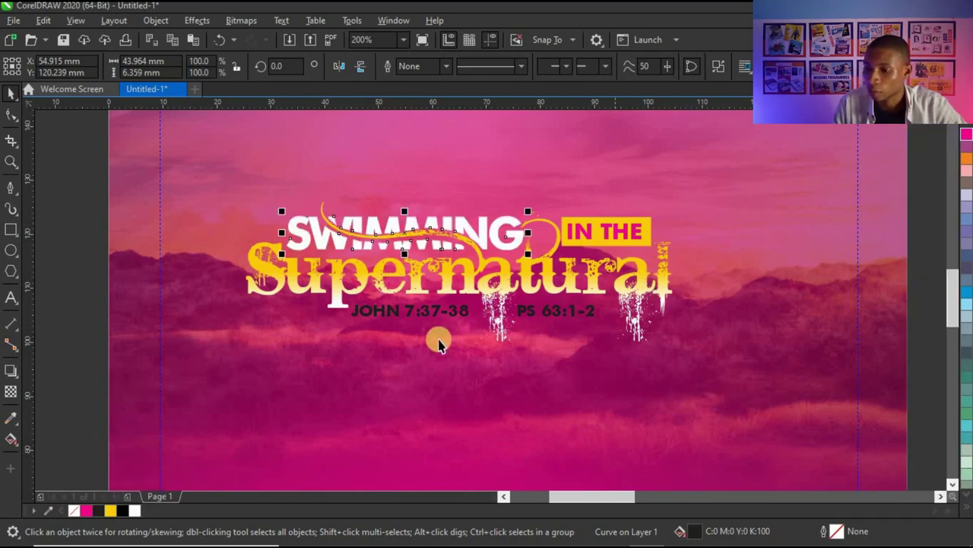
pyautogui.click(437, 339)
pyautogui.click(552, 316)
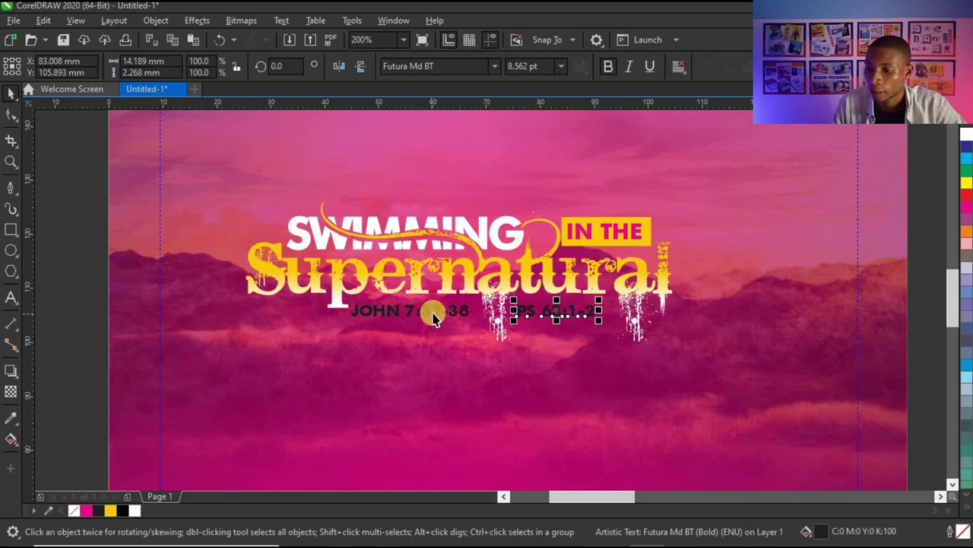
pyautogui.keyDown('shift'); pyautogui.click(434, 313); pyautogui.keyUp('shift')
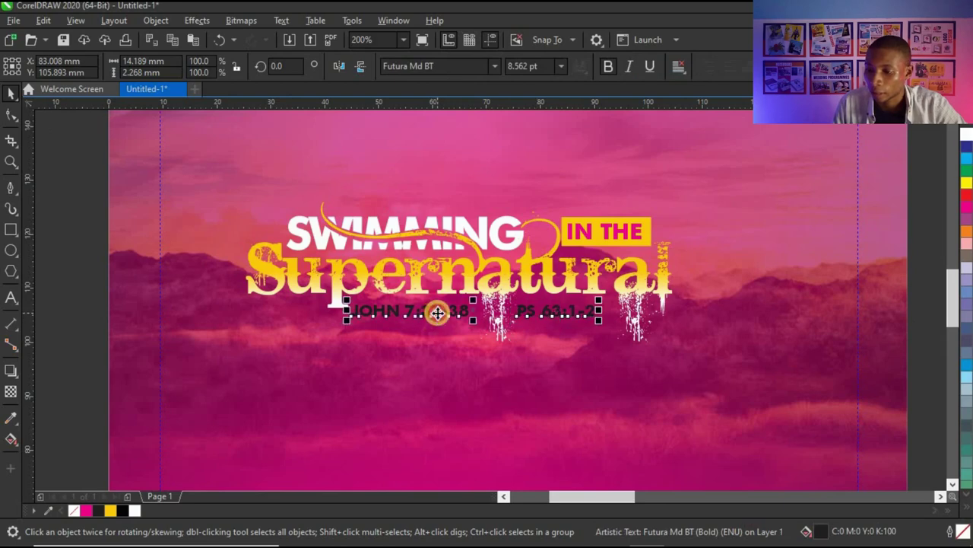
pyautogui.click(134, 510)
# Group all the title text and references and scale the group proportionally to about 113.8 mm wide between the side guidelines
pyautogui.scroll(-2, 374, 330)
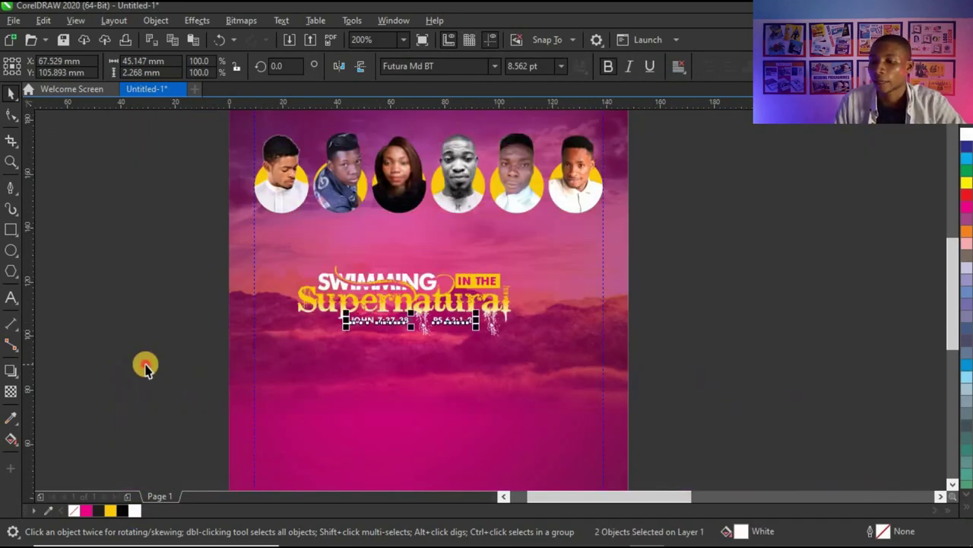
pyautogui.moveTo(104, 393); pyautogui.dragTo(517, 258)
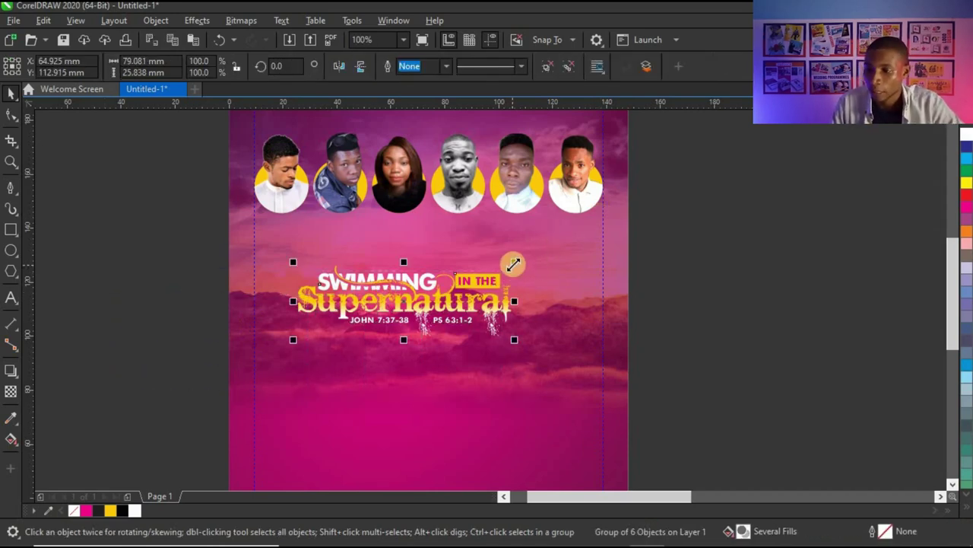
pyautogui.moveTo(514, 262); pyautogui.dragTo(588, 224)
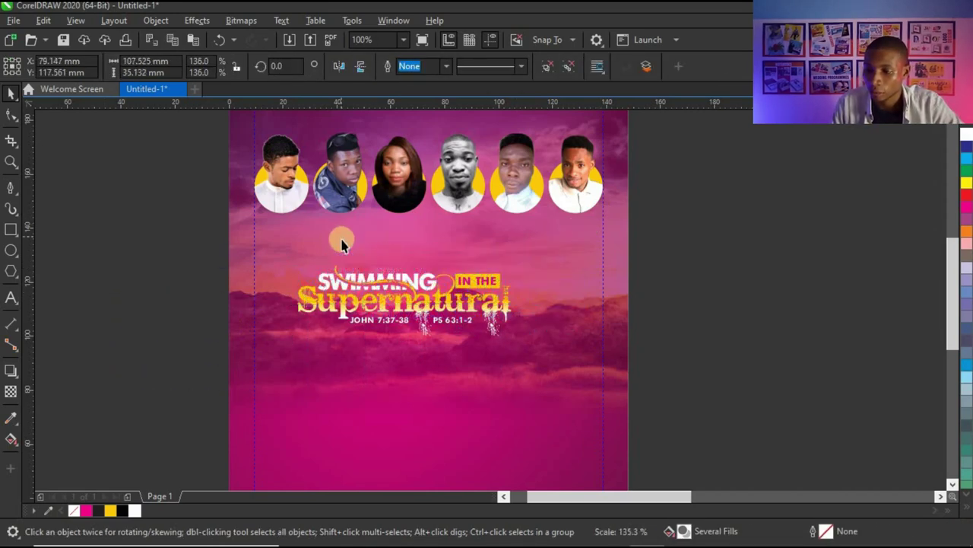
pyautogui.moveTo(293, 234)
pyautogui.mouseDown()
pyautogui.moveTo(276, 220)
pyautogui.moveTo(300, 224)
pyautogui.moveTo(276, 230)
pyautogui.mouseUp()
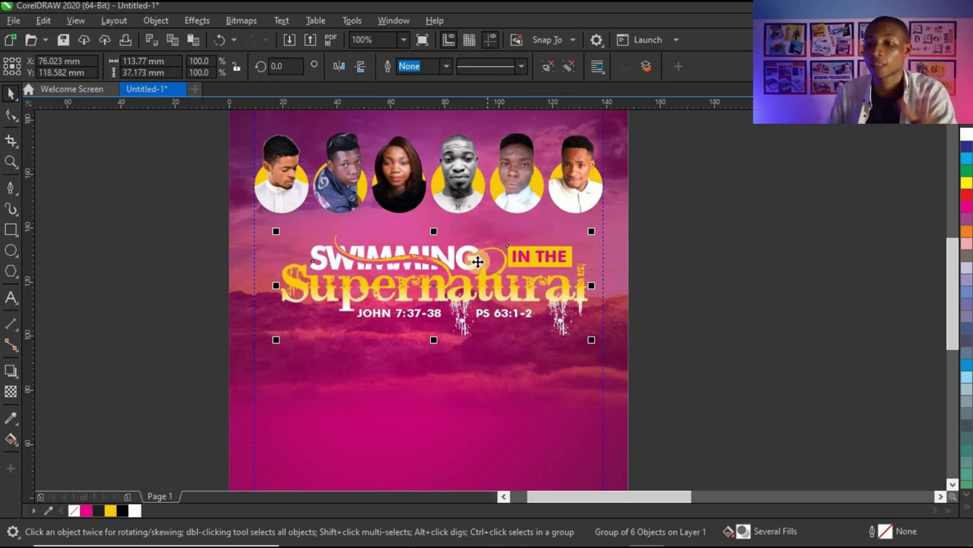
pyautogui.click(158, 21)
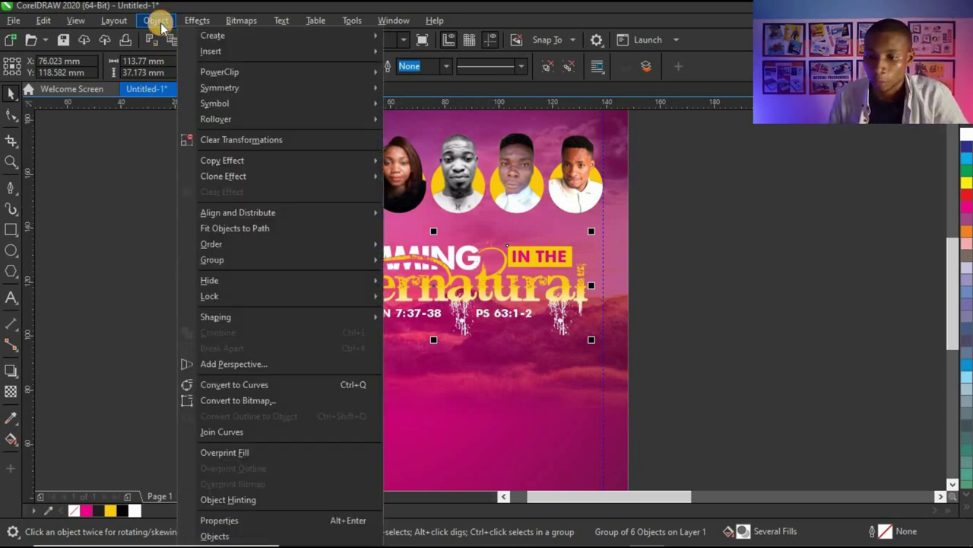
pyautogui.click(232, 365)
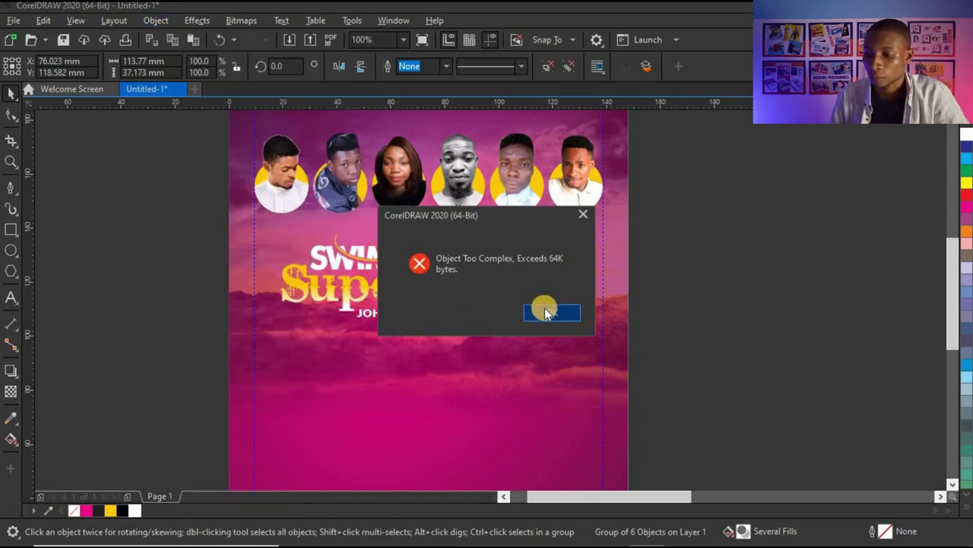
pyautogui.click(544, 312)
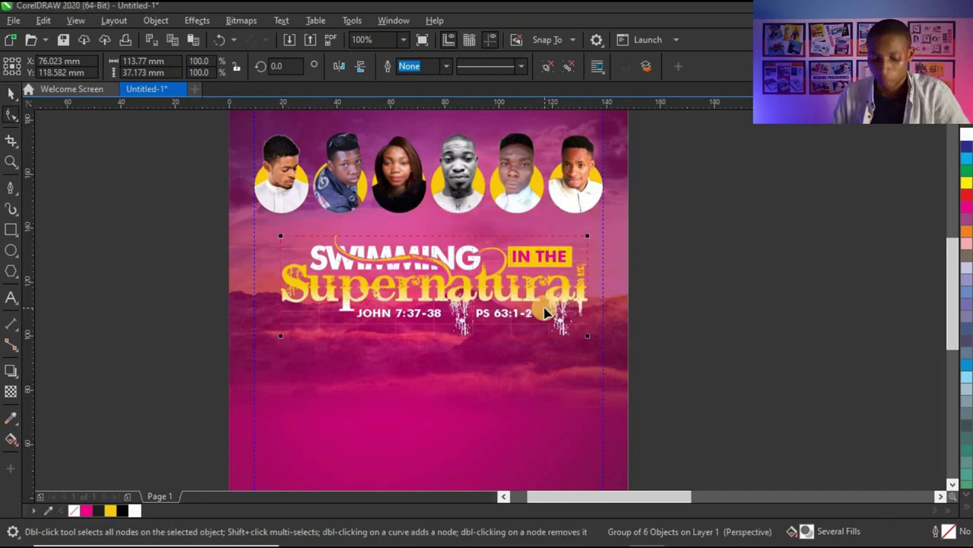
pyautogui.hotkey('ctrl', 'z')
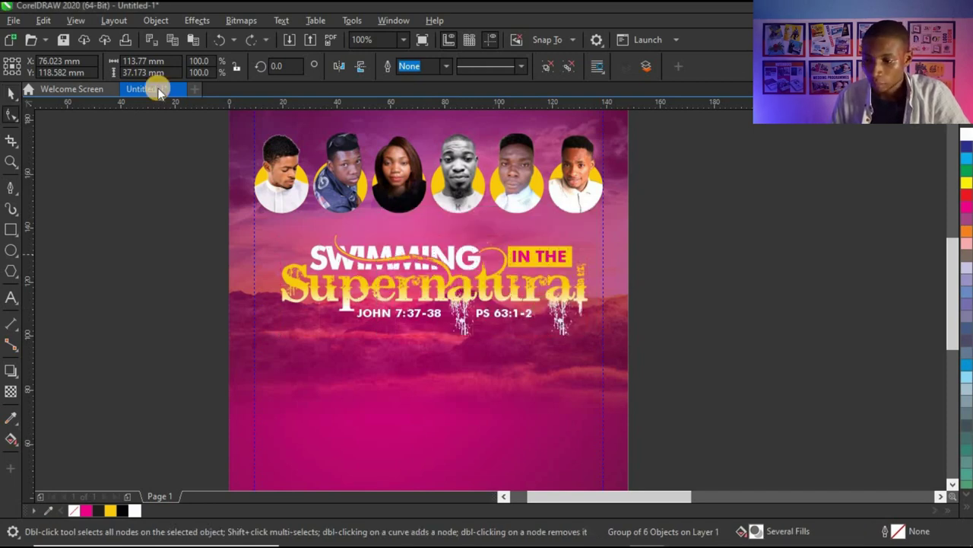
# Add perspective to the grouped title and stretch its right end by raising the upper corner and lowering the lower one
pyautogui.click(158, 20)
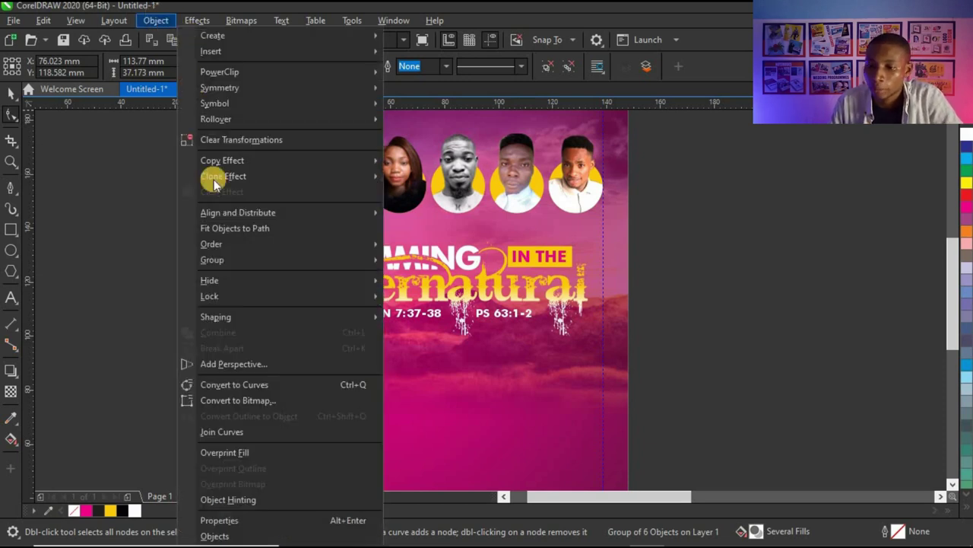
pyautogui.click(232, 362)
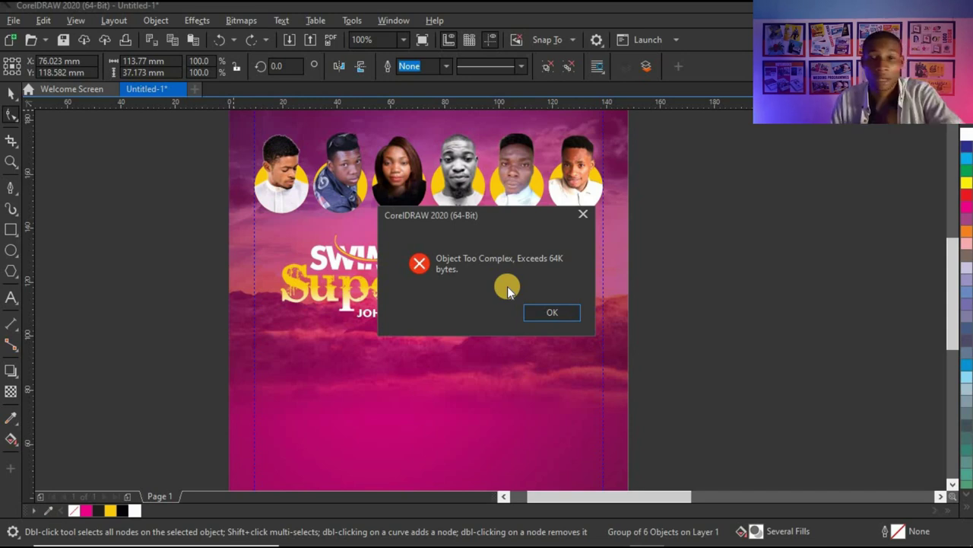
pyautogui.click(557, 318)
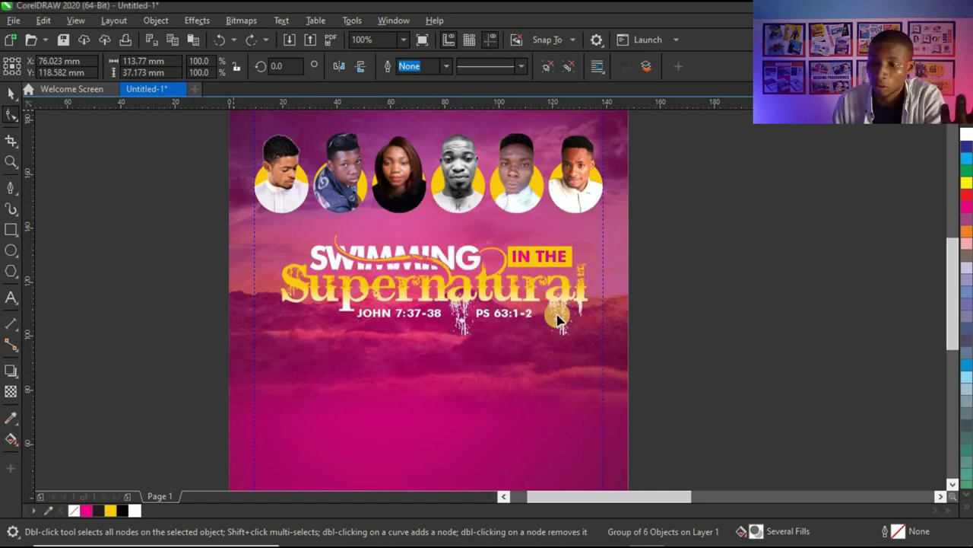
pyautogui.scroll(2, 563, 255)
pyautogui.scroll(-2, 578, 250)
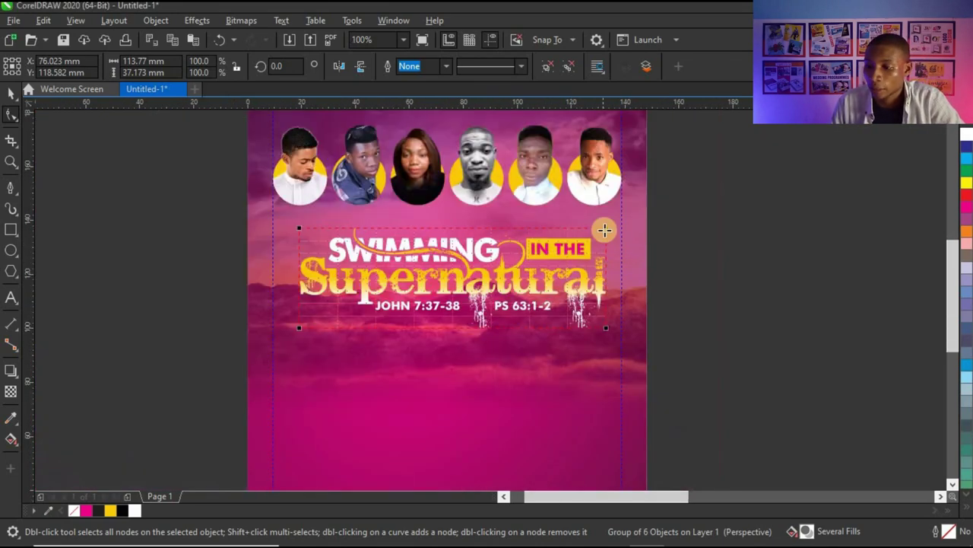
pyautogui.moveTo(607, 230); pyautogui.dragTo(609, 220)
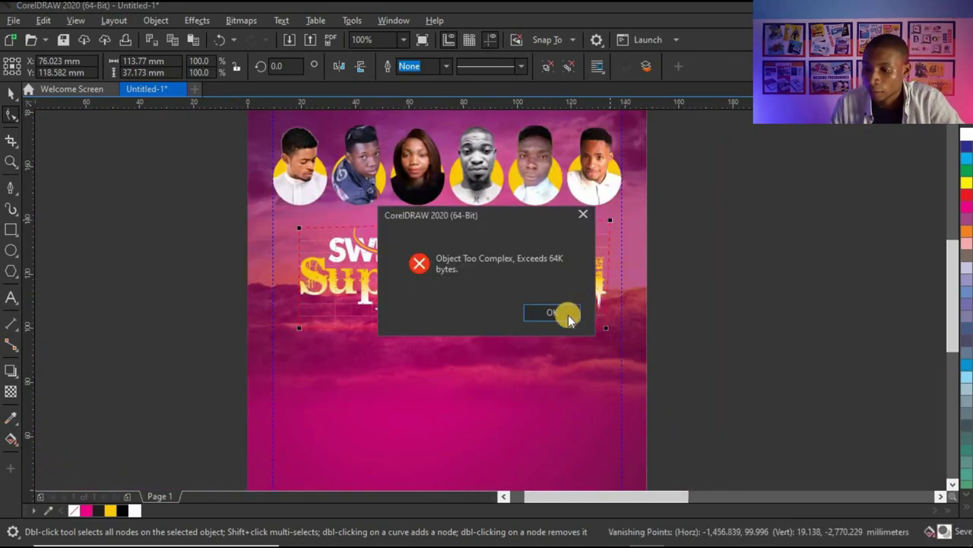
pyautogui.click(568, 316)
pyautogui.moveTo(606, 329); pyautogui.dragTo(608, 342)
pyautogui.click(557, 315)
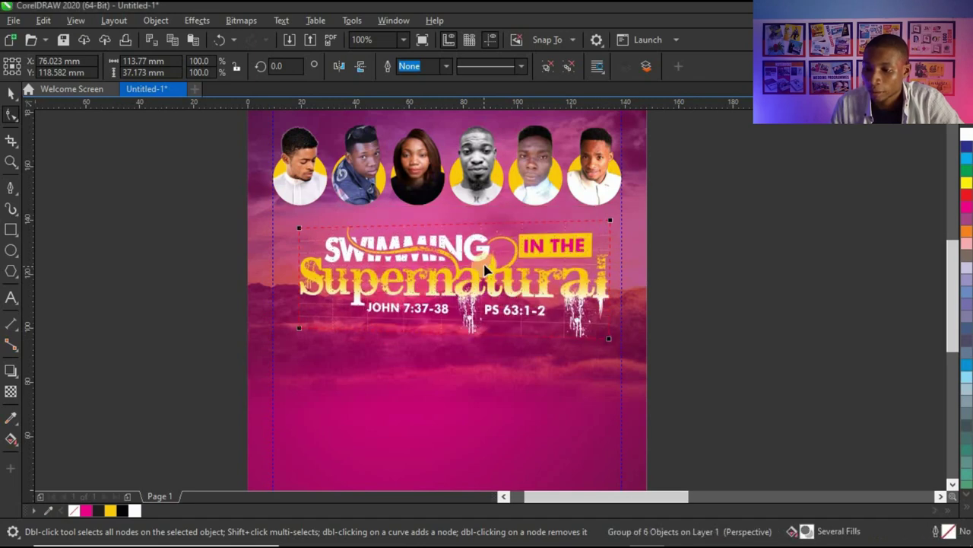
# Taper the title's left end by pulling its upper and lower perspective corners inward
pyautogui.scroll(1, 380, 265)
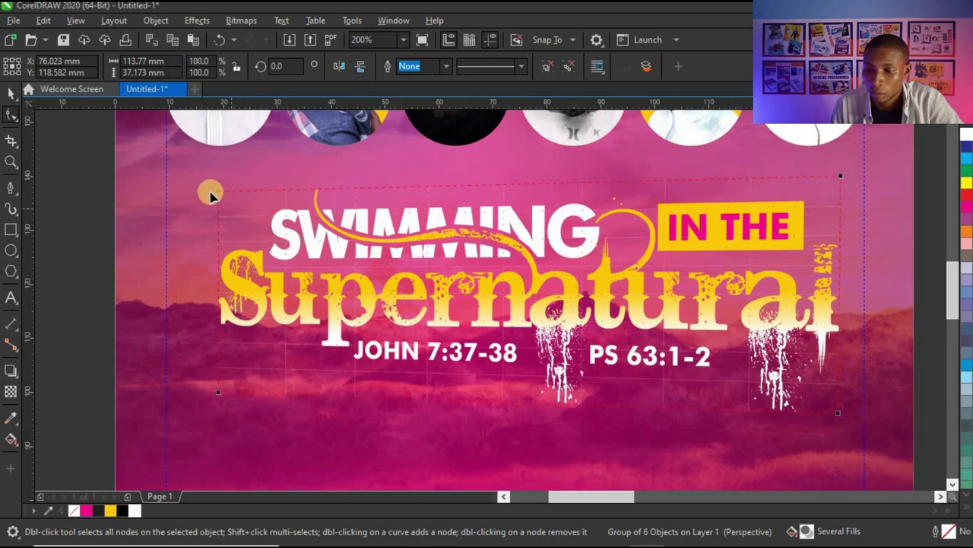
pyautogui.moveTo(220, 195)
pyautogui.mouseDown()
pyautogui.moveTo(245, 203)
pyautogui.moveTo(236, 200)
pyautogui.mouseUp()
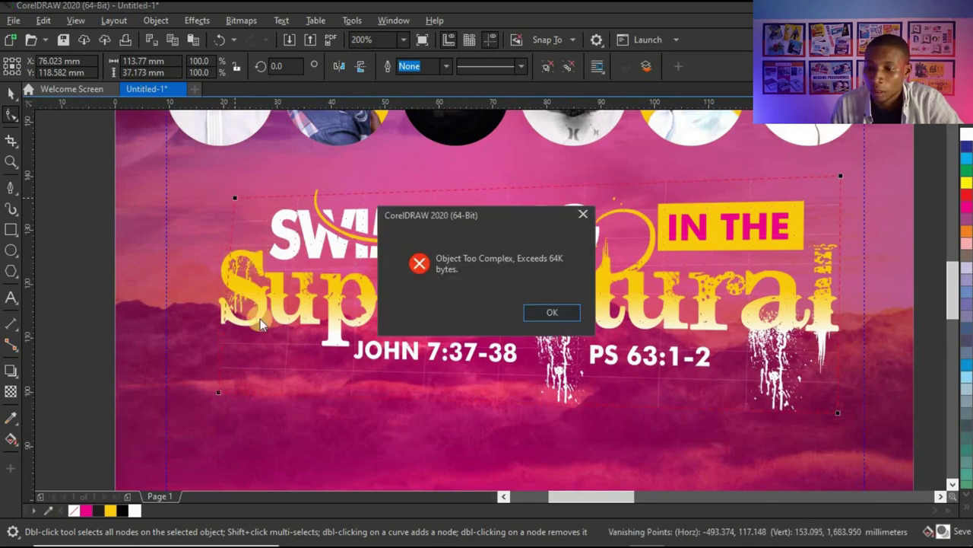
pyautogui.click(533, 314)
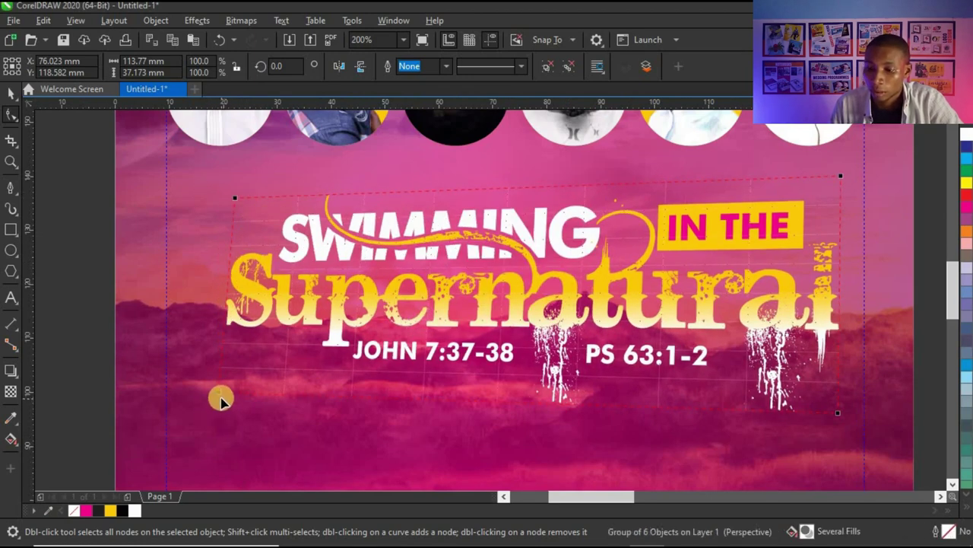
pyautogui.moveTo(219, 394); pyautogui.dragTo(236, 373)
pyautogui.click(552, 315)
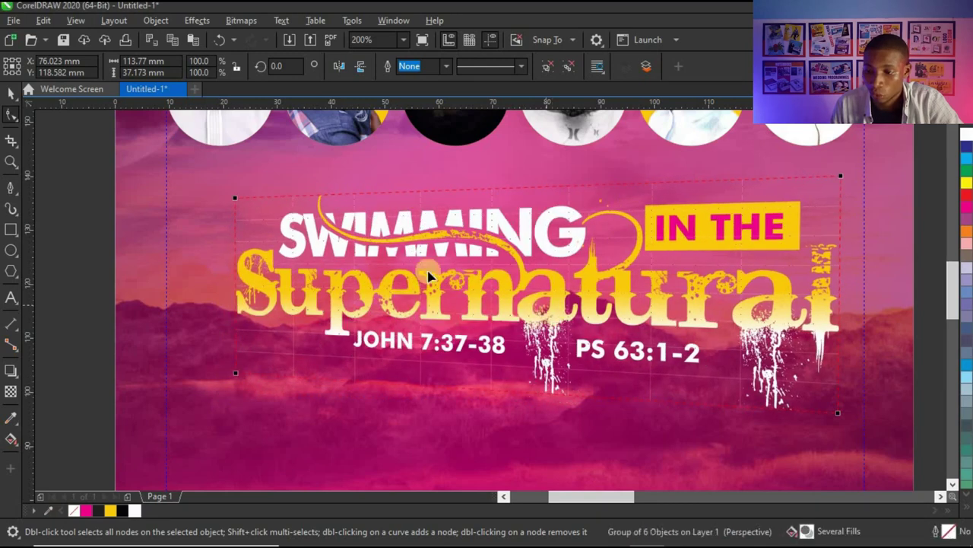
# Strengthen the perspective by moving the title's two right corners slightly further apart, and finish with nothing selected
pyautogui.press('F3')
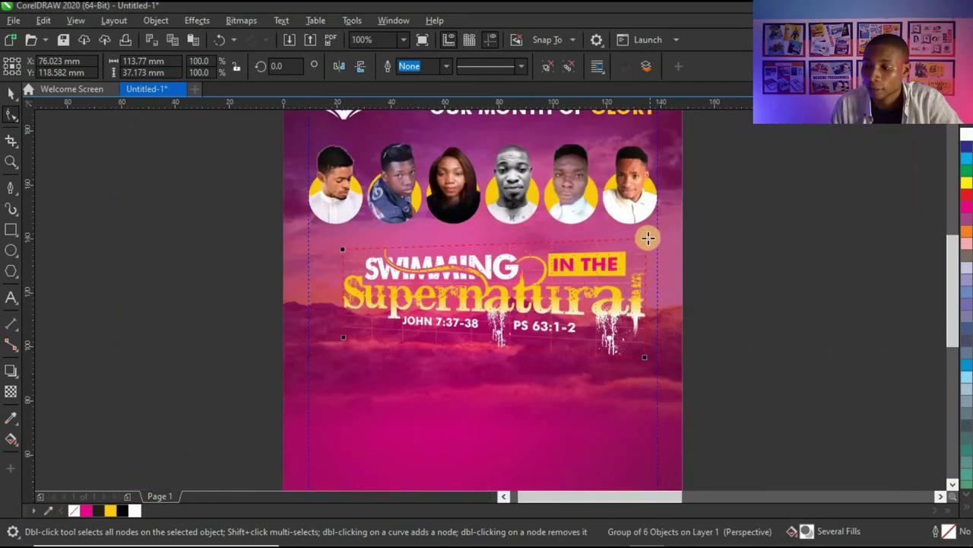
pyautogui.moveTo(646, 235); pyautogui.dragTo(649, 237)
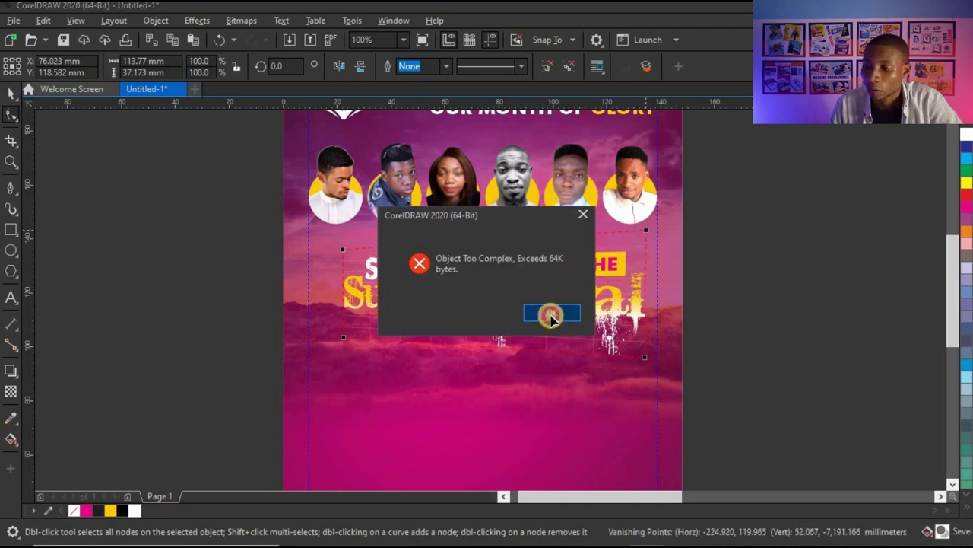
pyautogui.click(552, 314)
pyautogui.moveTo(645, 357); pyautogui.dragTo(647, 367)
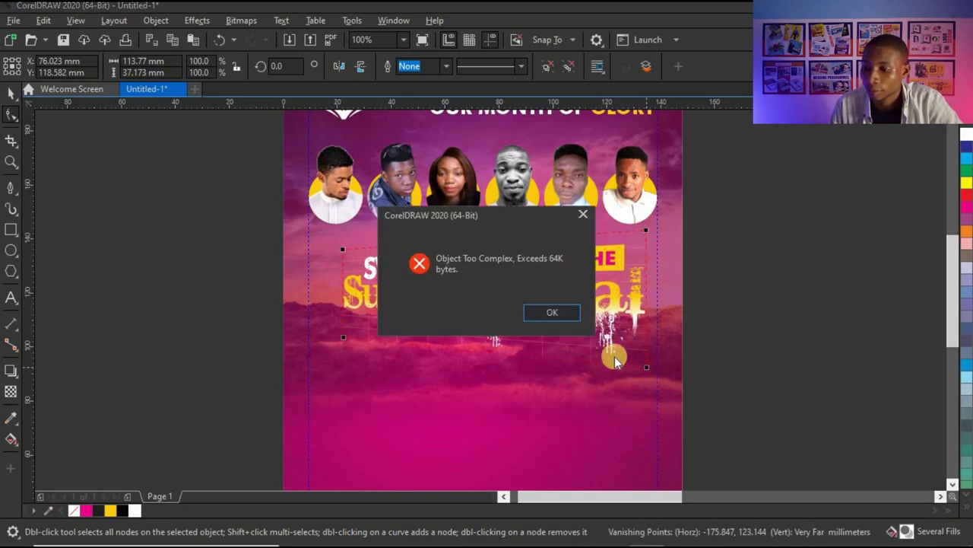
pyautogui.click(554, 315)
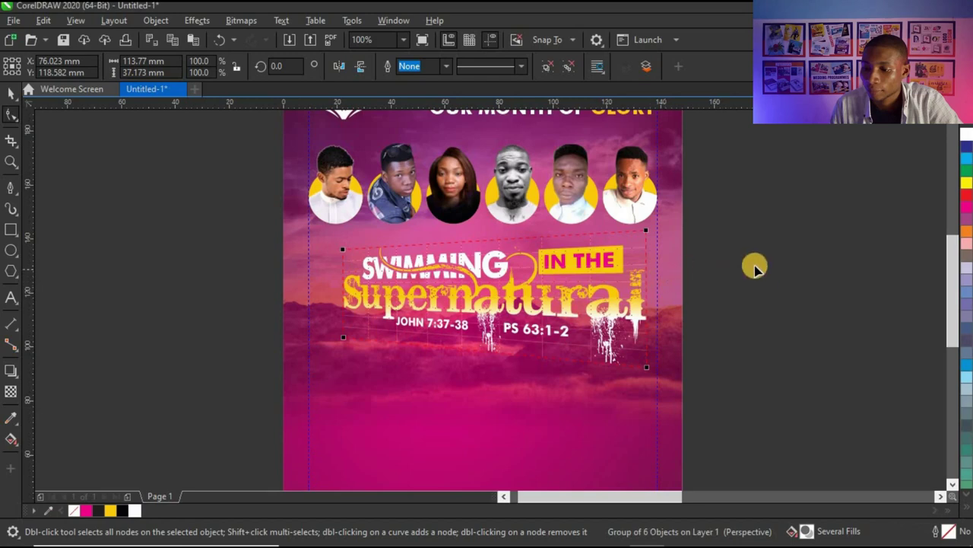
pyautogui.click(11, 92)
pyautogui.click(261, 211)
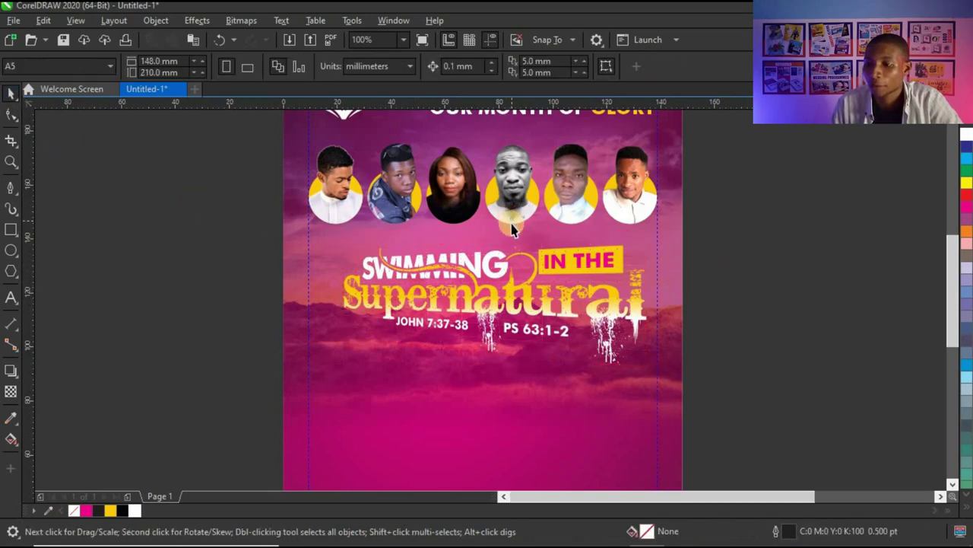
# Centre the perspective title group horizontally on the page
pyautogui.scroll(-2, 543, 258)
pyautogui.scroll(2, 542, 259)
pyautogui.click(541, 243)
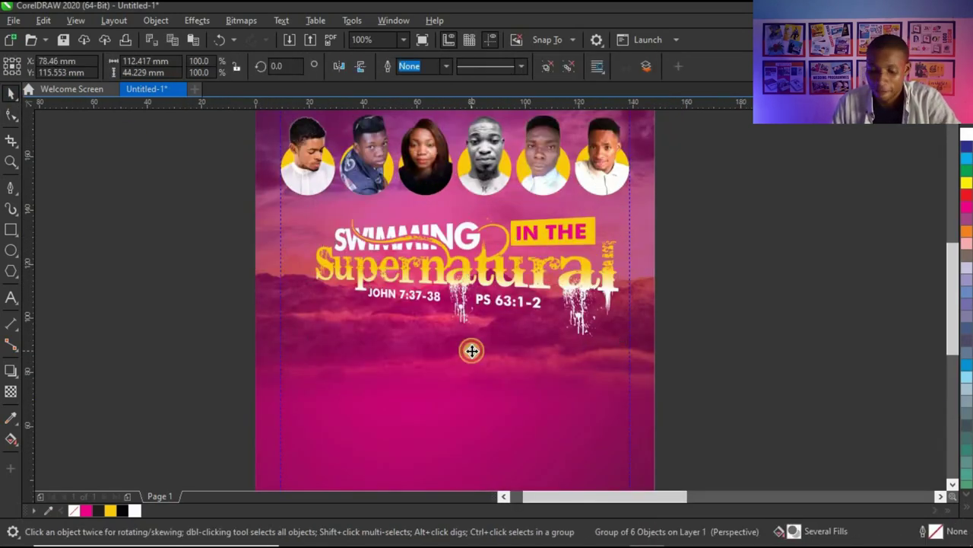
pyautogui.keyDown('shift'); pyautogui.click(505, 324); pyautogui.keyUp('shift')
pyautogui.press('Escape')
pyautogui.scroll(-2, 583, 254)
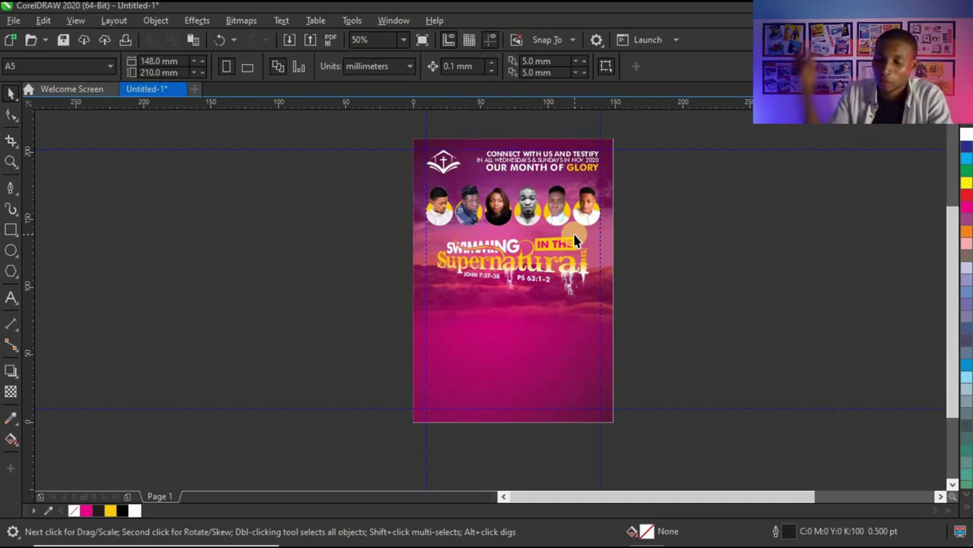
pyautogui.scroll(2, 560, 275)
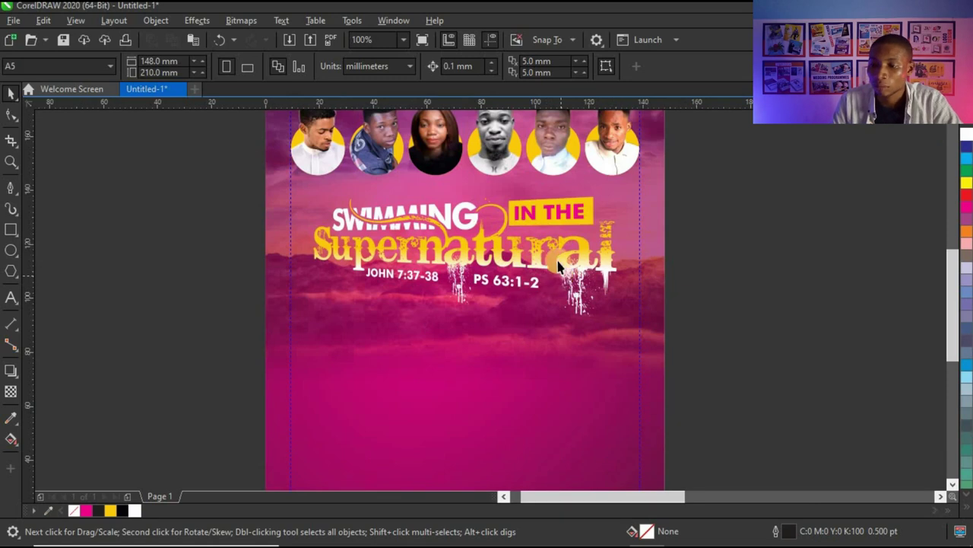
# Enlarge the title group about its centre to about 115.7 mm wide and move it slightly down below the portraits
pyautogui.click(604, 273)
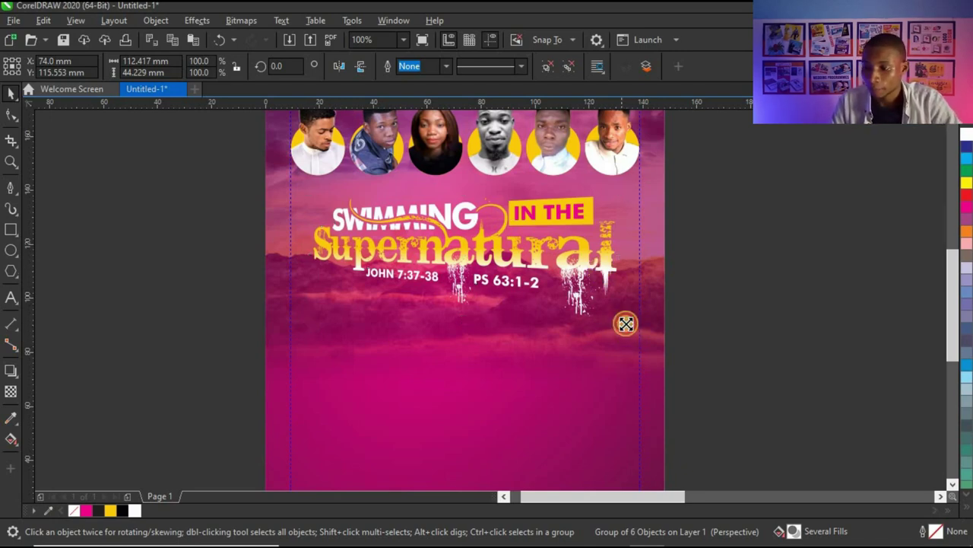
pyautogui.moveTo(622, 321); pyautogui.dragTo(627, 323)
pyautogui.scroll(-2, 507, 279)
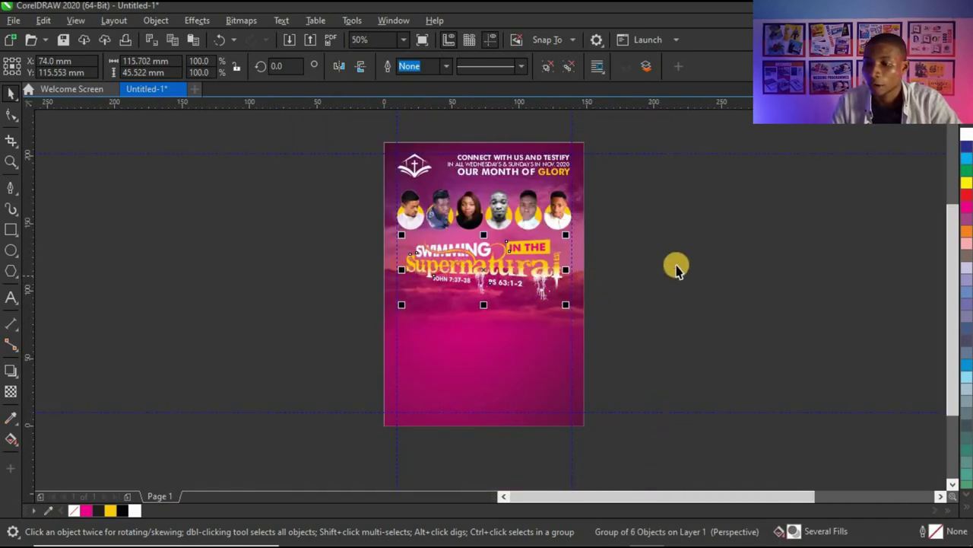
pyautogui.scroll(2, 515, 281)
pyautogui.moveTo(524, 257); pyautogui.dragTo(526, 264)
pyautogui.scroll(-2, 526, 264)
pyautogui.scroll(2, 487, 226)
pyautogui.press('Escape')
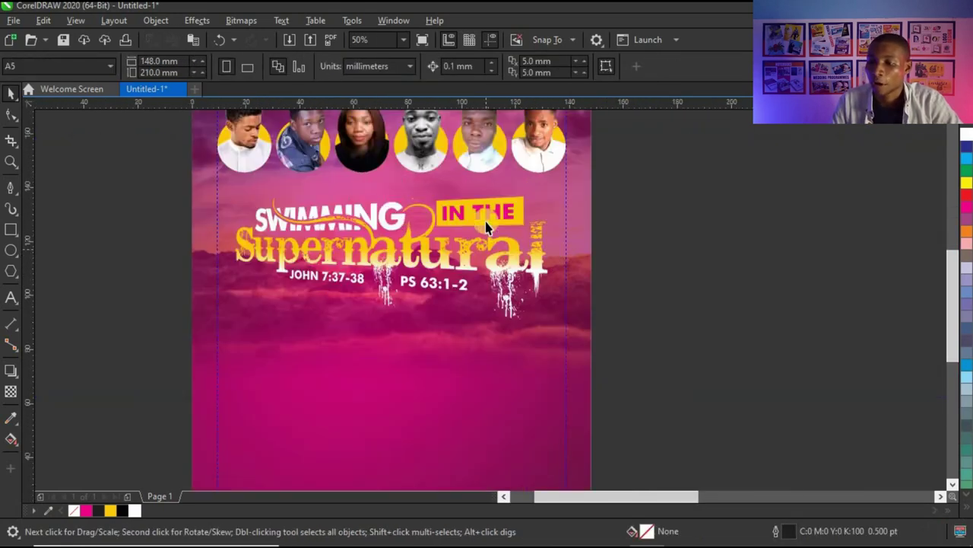
# Add a drop shadow to the title group, cast almost straight down by about 4.2 mm
pyautogui.click(487, 211)
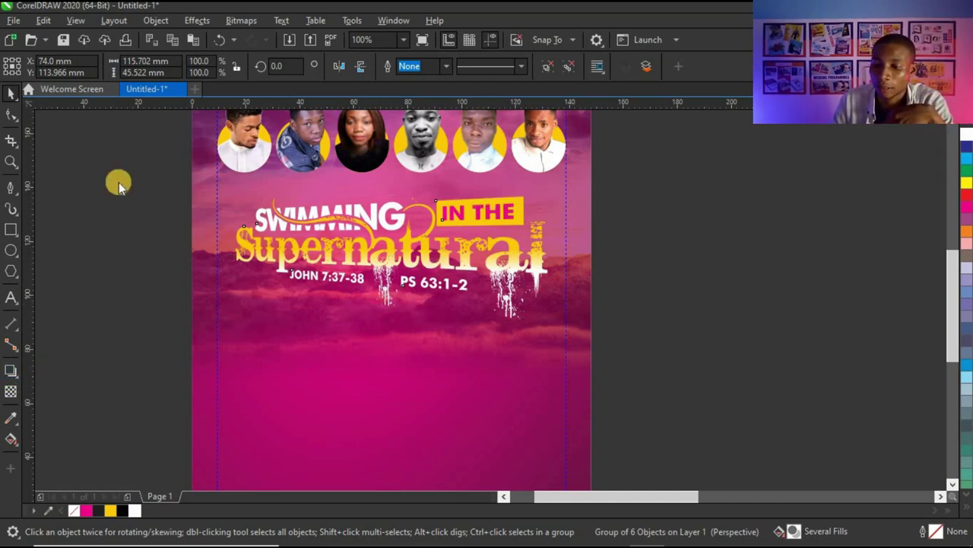
pyautogui.click(12, 372)
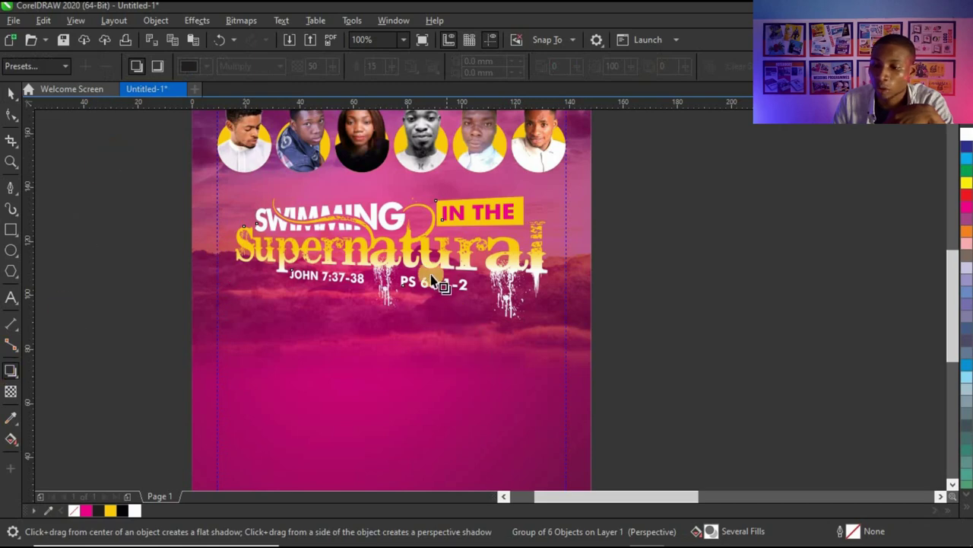
pyautogui.scroll(3, 430, 280)
pyautogui.moveTo(277, 210); pyautogui.dragTo(259, 483)
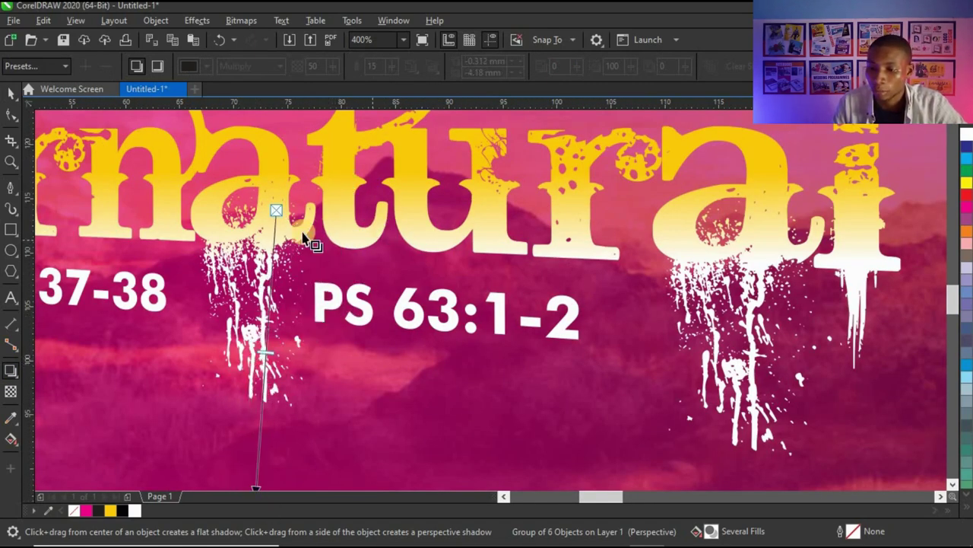
pyautogui.scroll(-2, 320, 241)
pyautogui.scroll(-3, 324, 262)
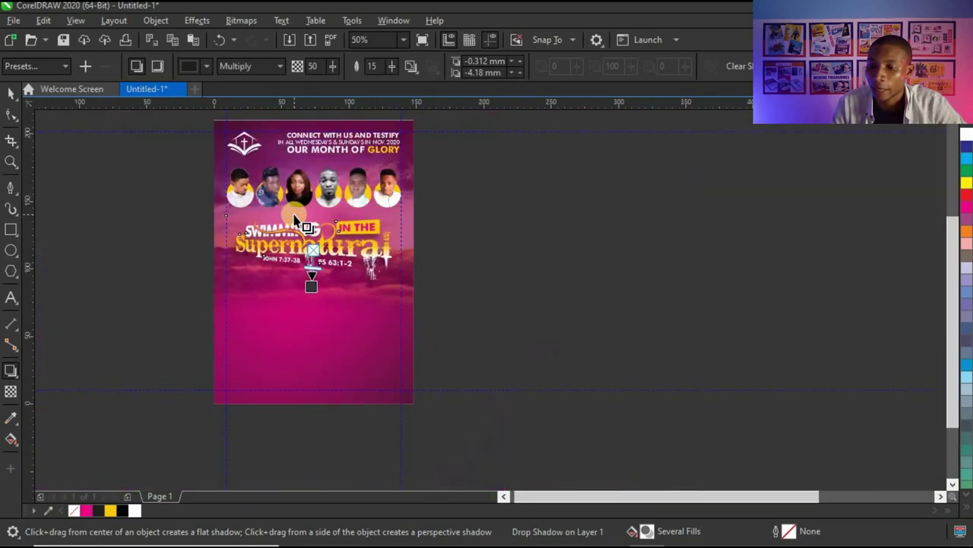
# Set the title shadow's opacity to 67 and feathering to 11, and shorten its downward offset to about 2.3 mm
pyautogui.scroll(2, 296, 223)
pyautogui.moveTo(334, 67); pyautogui.dragTo(391, 70)
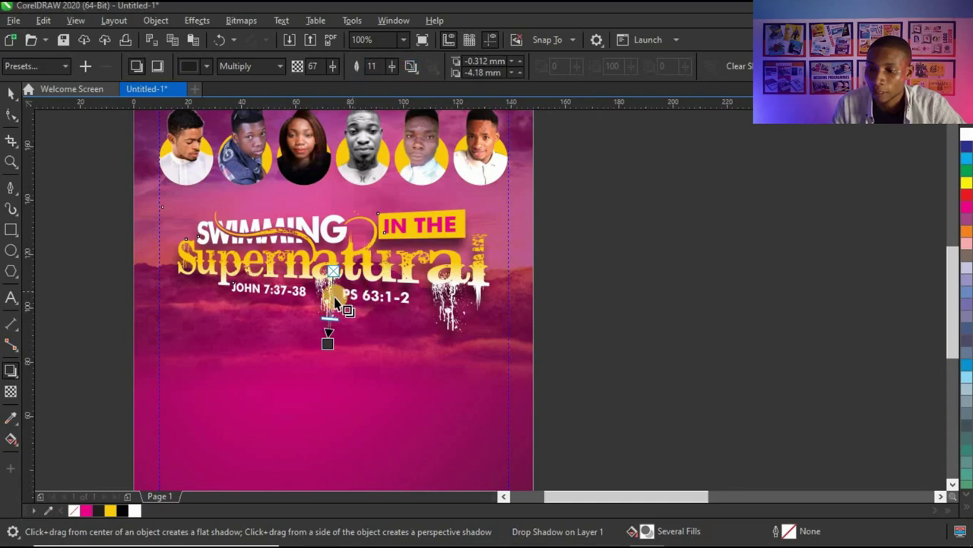
pyautogui.scroll(2, 329, 302)
pyautogui.moveTo(324, 373); pyautogui.dragTo(324, 372)
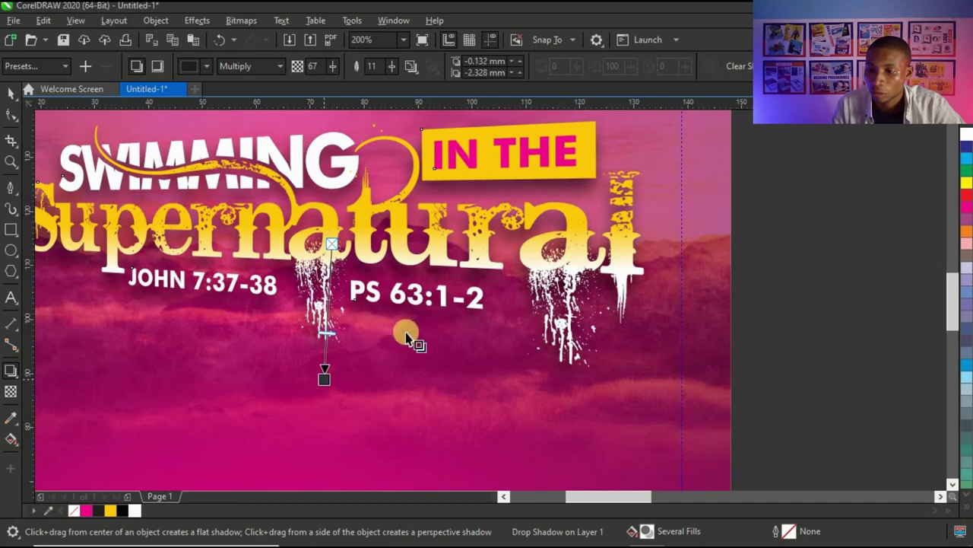
pyautogui.scroll(-2, 412, 333)
pyautogui.click(310, 242)
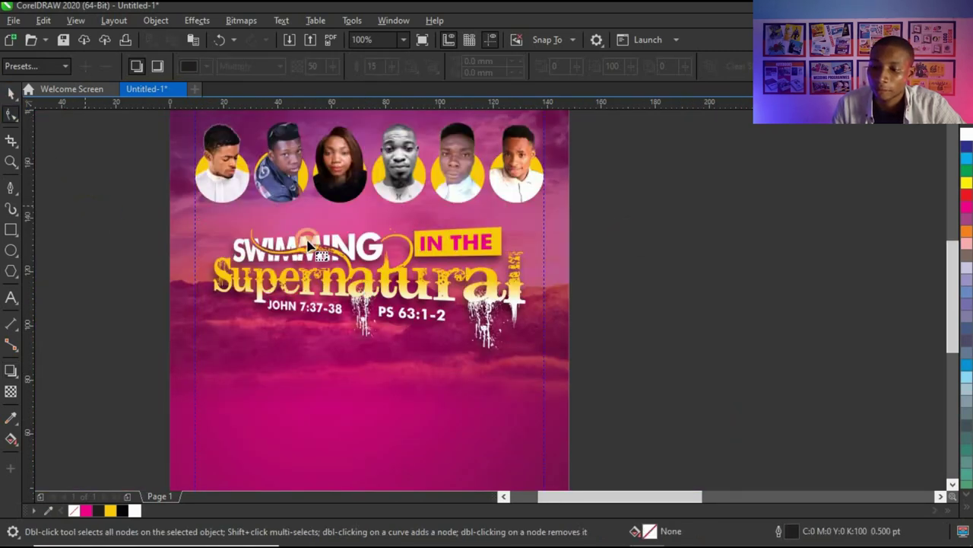
# Move the title group slightly up to a vertical position of about 115 mm, and leave nothing selected
pyautogui.scroll(-1, 393, 267)
pyautogui.click(9, 94)
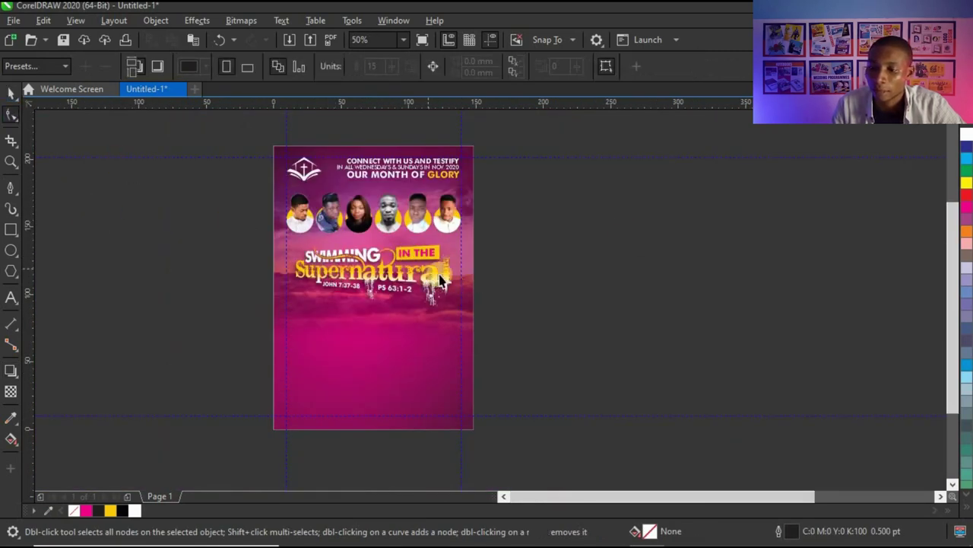
pyautogui.scroll(1, 444, 280)
pyautogui.scroll(-1, 444, 284)
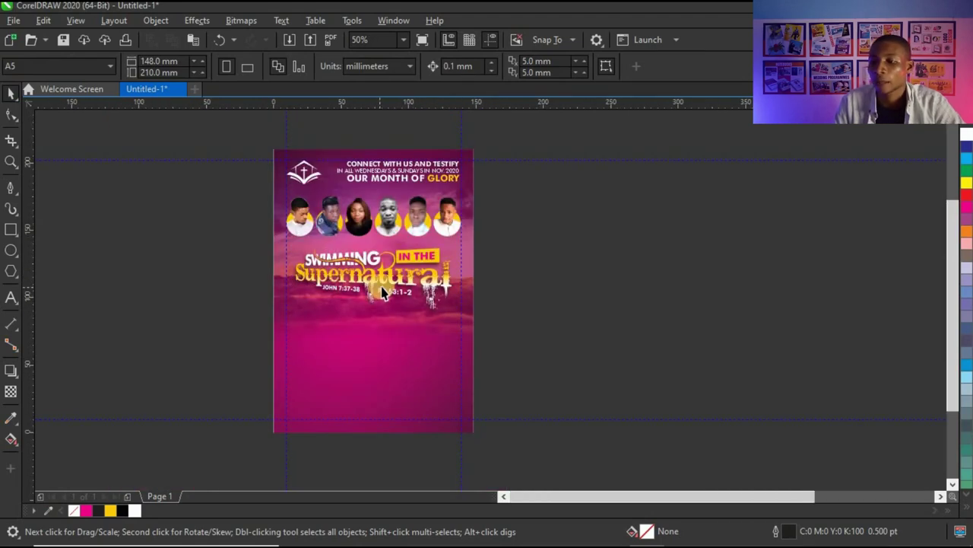
pyautogui.scroll(1, 416, 258)
pyautogui.click(422, 256)
pyautogui.scroll(1, 424, 255)
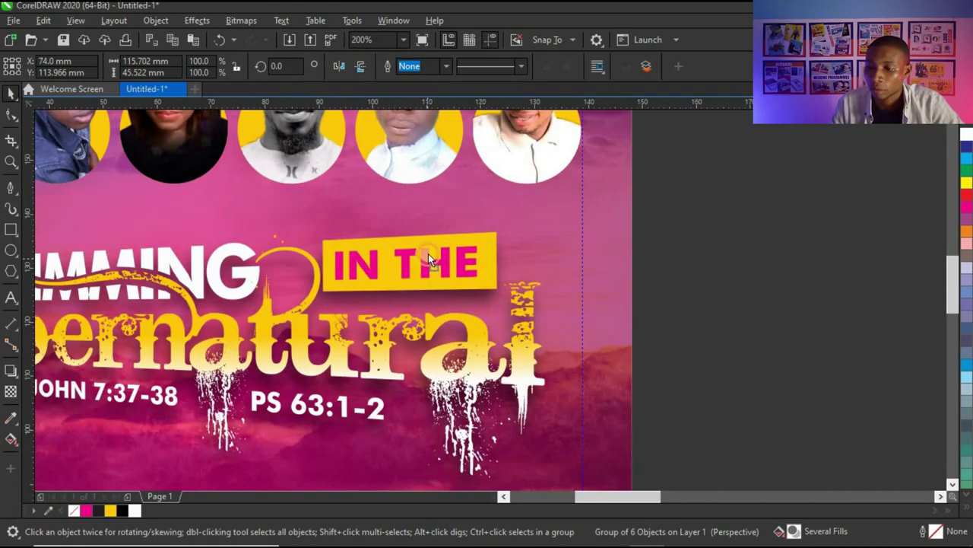
pyautogui.moveTo(425, 254); pyautogui.dragTo(421, 229)
pyautogui.scroll(-2, 433, 239)
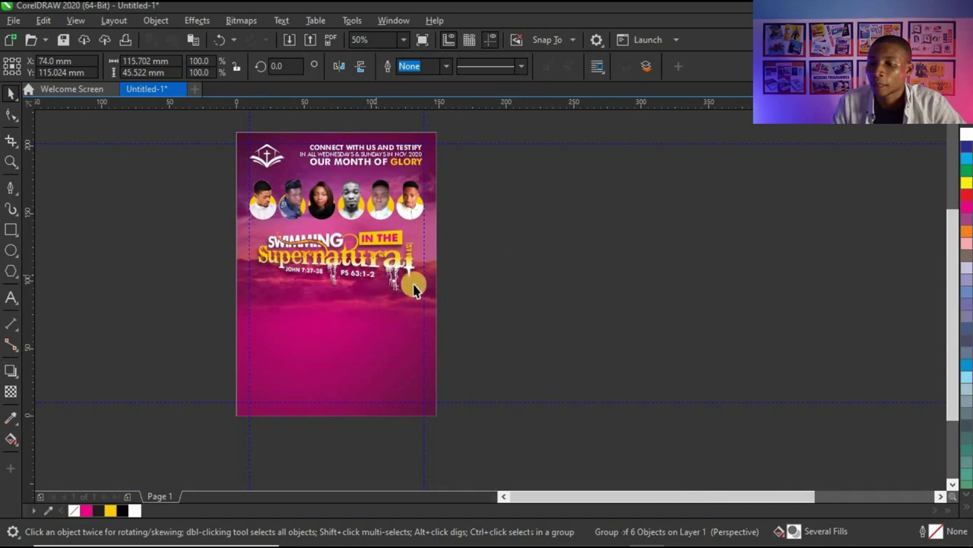
pyautogui.press('Escape')
# Bring the five remaining design elements from the far side of the workspace close to the flyer page
pyautogui.scroll(-1, 424, 275)
pyautogui.moveTo(628, 130); pyautogui.dragTo(876, 427)
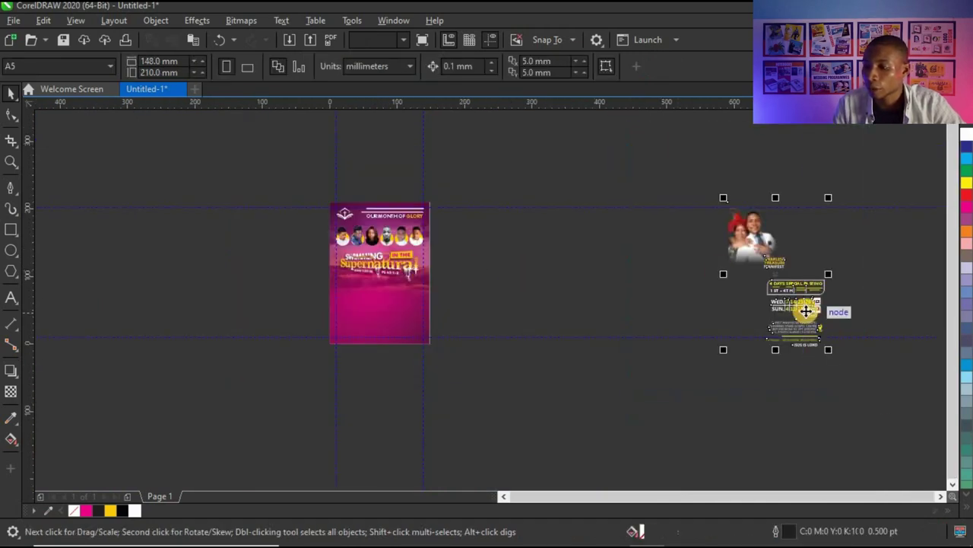
pyautogui.moveTo(725, 298); pyautogui.dragTo(445, 297)
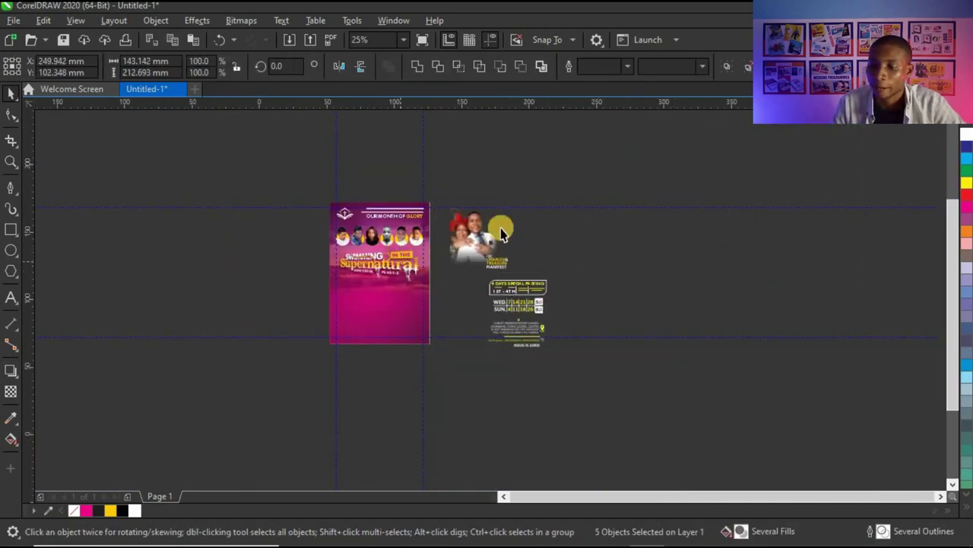
pyautogui.scroll(1, 655, 192)
pyautogui.click(656, 192)
# Place the couple's photo in the page's lower left area below the title and enlarge it to about 74.7 mm wide
pyautogui.click(563, 240)
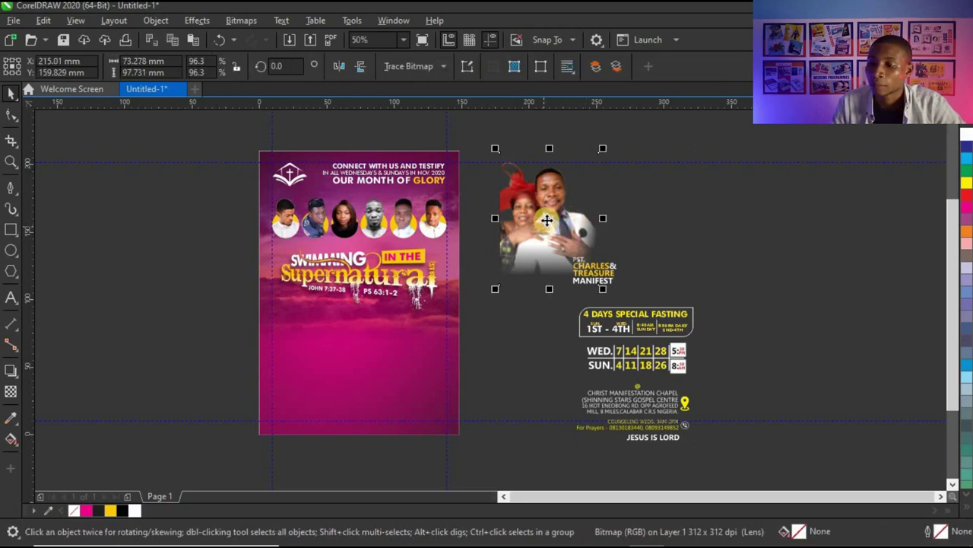
pyautogui.moveTo(547, 220); pyautogui.dragTo(322, 378)
pyautogui.click(374, 387)
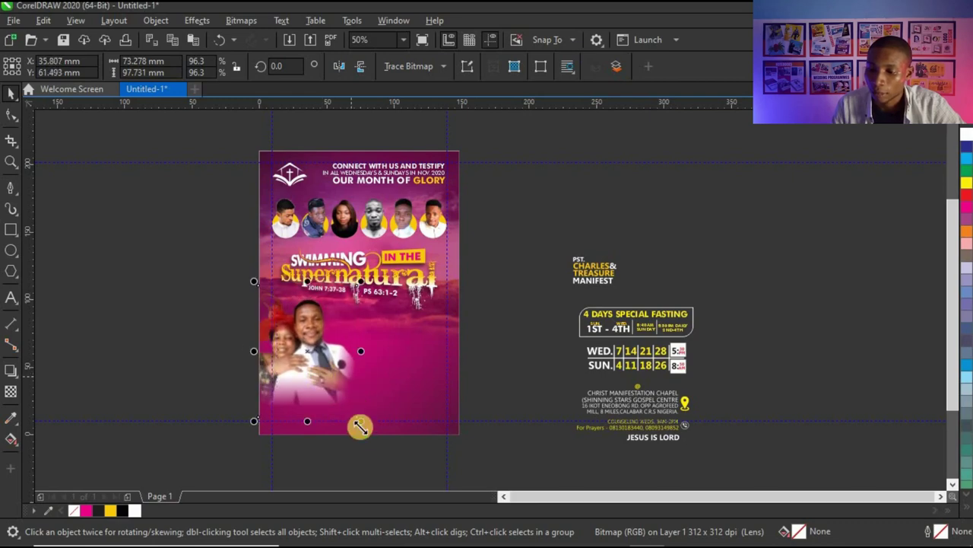
pyautogui.moveTo(360, 424); pyautogui.dragTo(363, 426)
pyautogui.scroll(2, 348, 406)
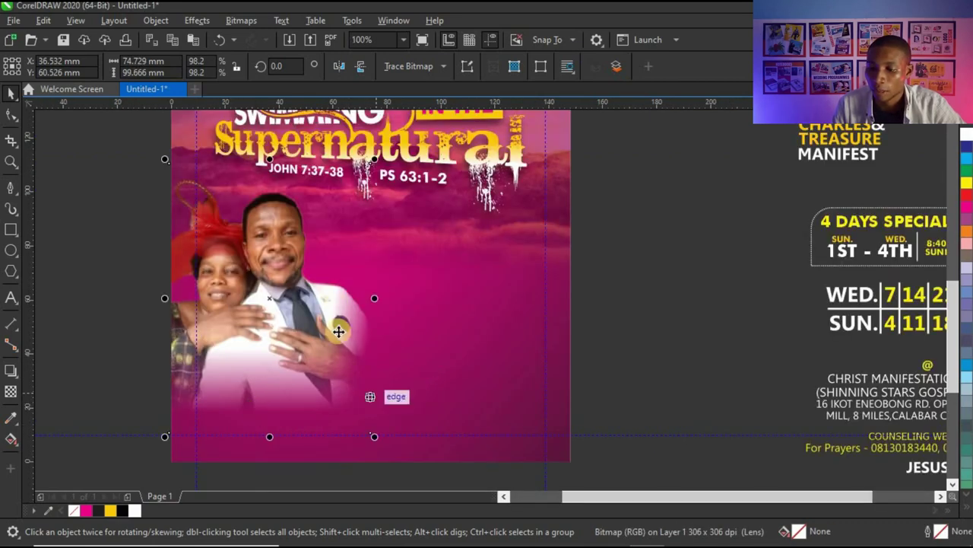
pyautogui.scroll(-2, 311, 311)
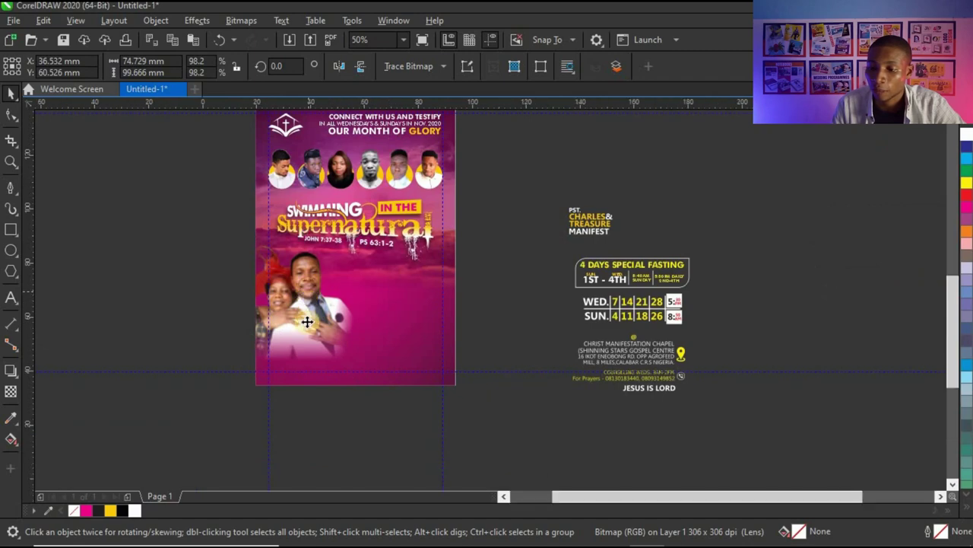
pyautogui.scroll(2, 308, 323)
pyautogui.click(331, 329)
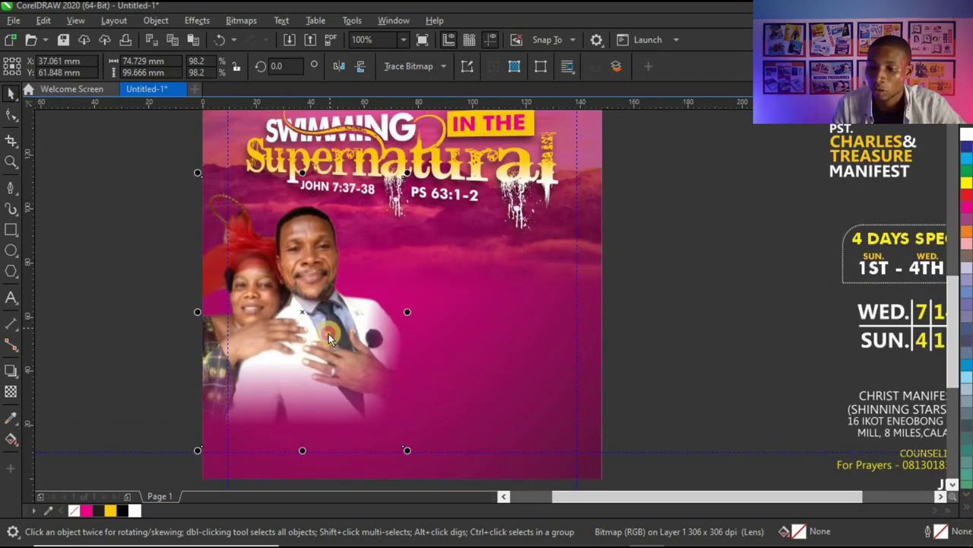
pyautogui.moveTo(329, 338); pyautogui.dragTo(327, 342)
# Place the pastors' name text over the faded lower part of the couple's photo
pyautogui.scroll(-2, 491, 263)
pyautogui.moveTo(589, 213); pyautogui.dragTo(328, 329)
pyautogui.scroll(2, 288, 358)
pyautogui.scroll(-2, 359, 293)
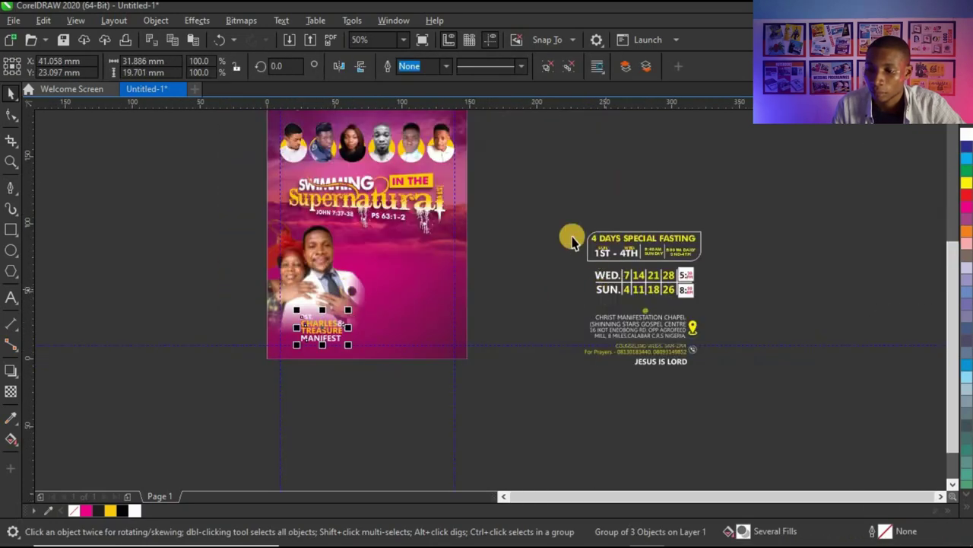
# Place the "4 Days Special Fasting" box beside the couple, scale it to about 73.1 mm wide and align it with the right margin guide
pyautogui.moveTo(791, 212); pyautogui.dragTo(528, 271)
pyautogui.moveTo(654, 250); pyautogui.dragTo(424, 248)
pyautogui.scroll(2, 425, 248)
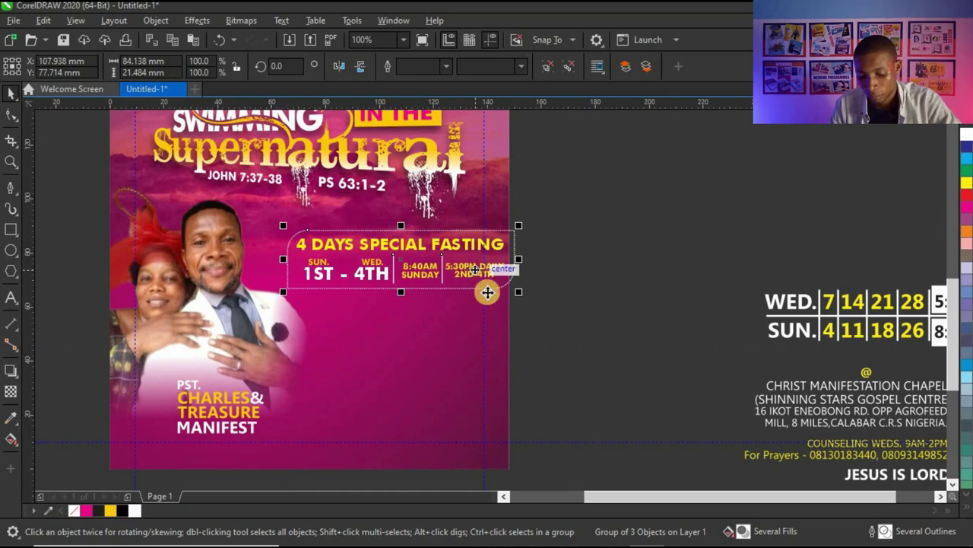
pyautogui.moveTo(518, 292); pyautogui.dragTo(487, 286)
pyautogui.scroll(4, 446, 255)
pyautogui.scroll(-2, 442, 244)
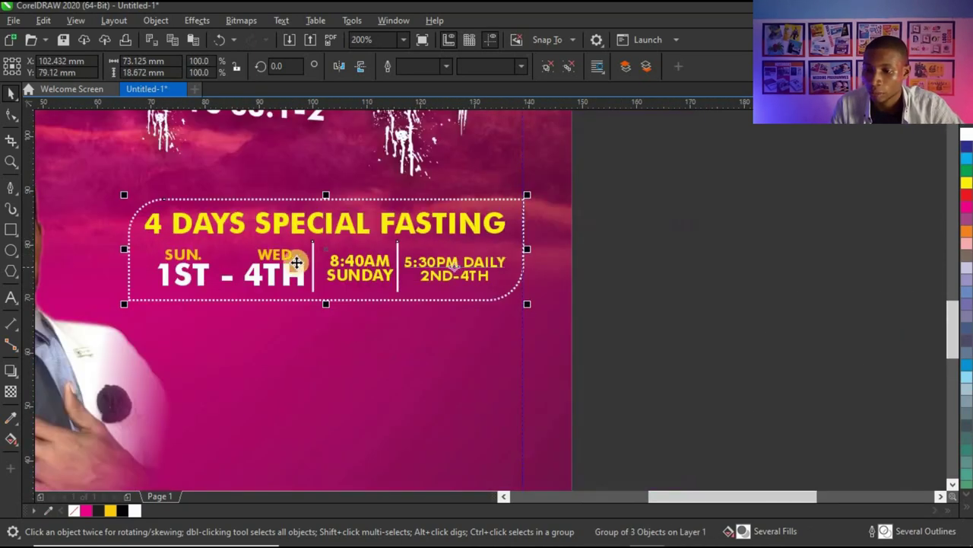
pyautogui.moveTo(205, 220)
pyautogui.mouseDown()
pyautogui.moveTo(184, 217)
pyautogui.moveTo(205, 224)
pyautogui.mouseUp()
pyautogui.scroll(-4, 274, 245)
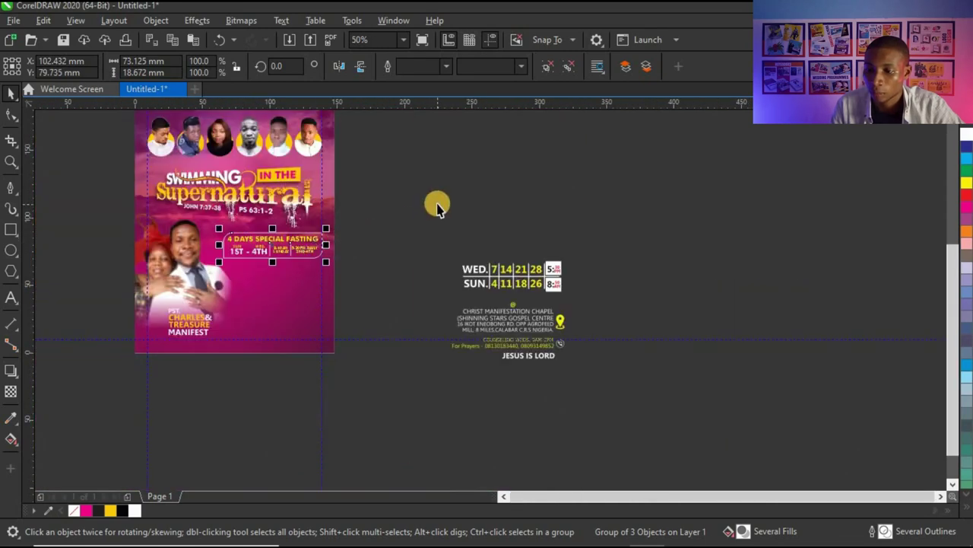
# Place the WED./SUN. date schedule below the fasting box, scale it to about 63 mm wide, and clear the selection
pyautogui.moveTo(418, 235); pyautogui.dragTo(626, 304)
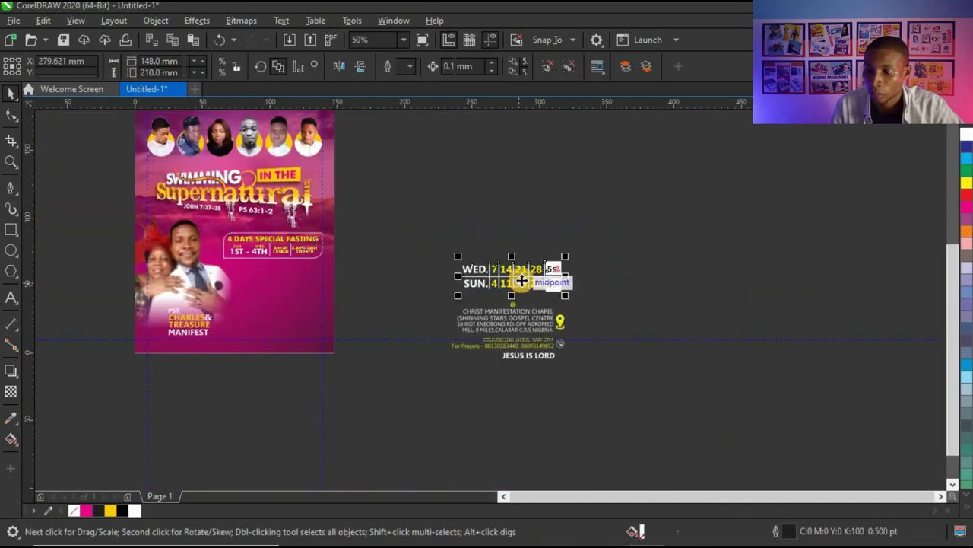
pyautogui.moveTo(511, 278); pyautogui.dragTo(267, 278)
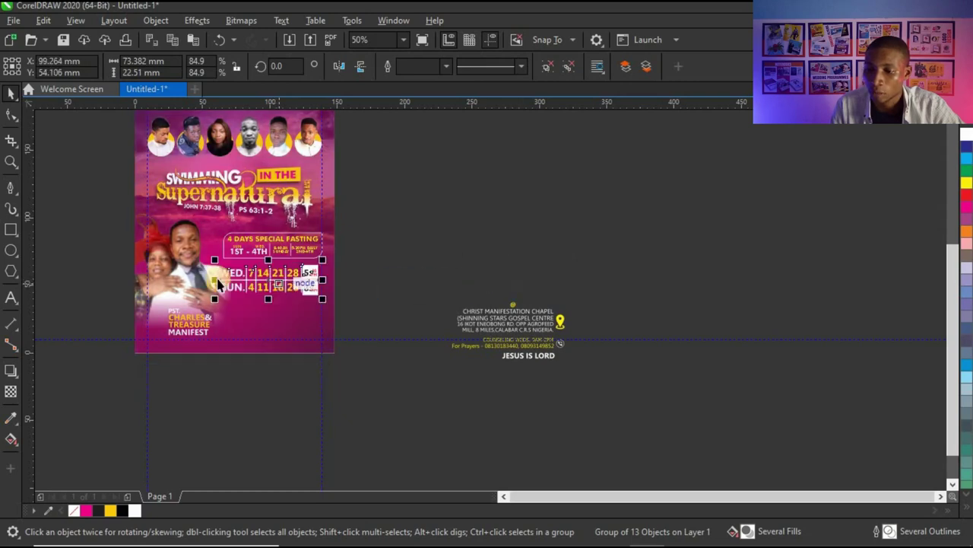
pyautogui.scroll(2, 219, 281)
pyautogui.moveTo(232, 315); pyautogui.dragTo(245, 307)
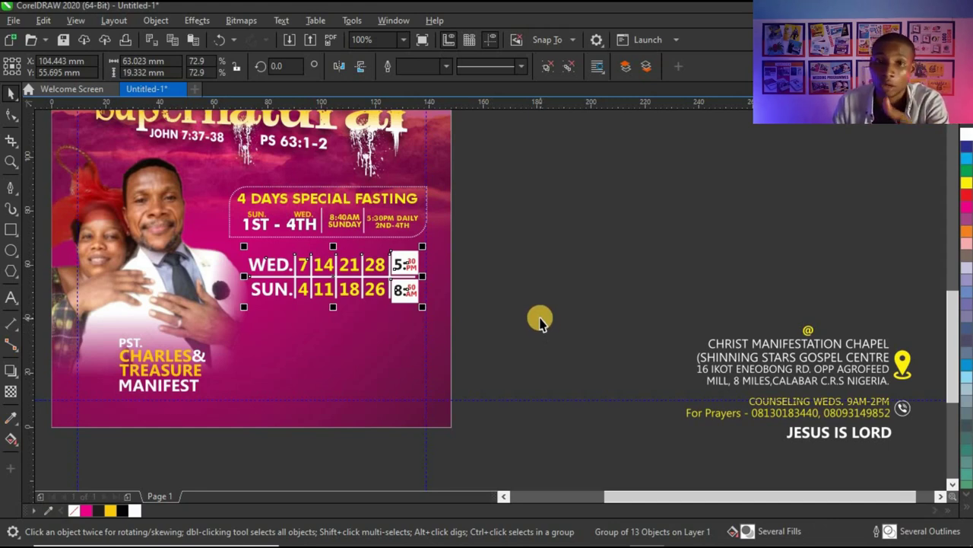
pyautogui.click(546, 274)
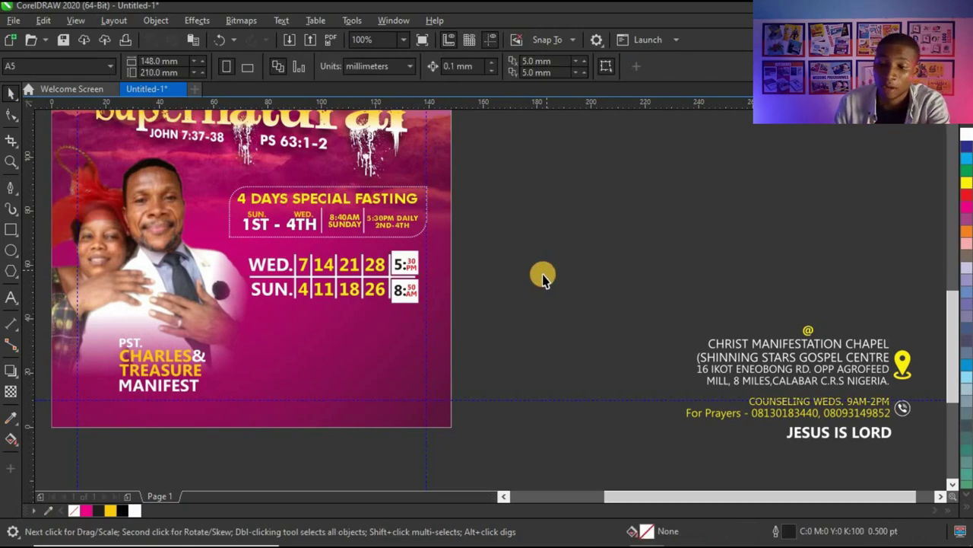
# Move the group with the church address, contact details and "JESUS IS LORD" onto the page below the date schedule
pyautogui.scroll(-3, 543, 296)
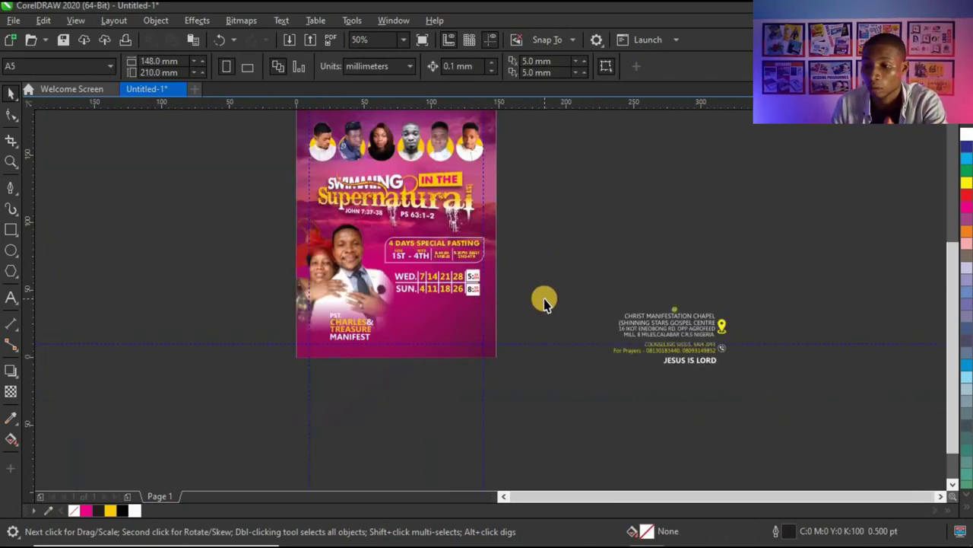
pyautogui.scroll(-2, 447, 215)
pyautogui.scroll(4, 479, 218)
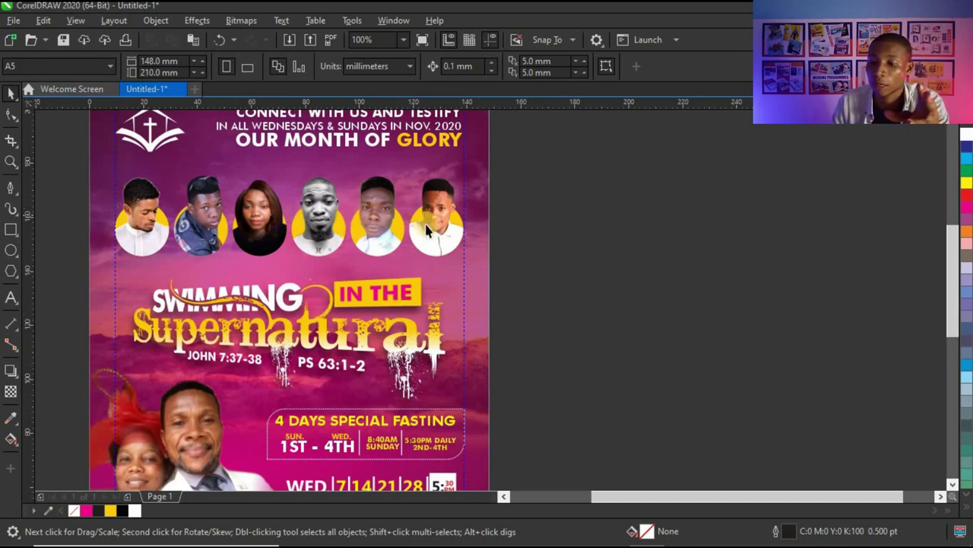
pyautogui.scroll(-2, 503, 212)
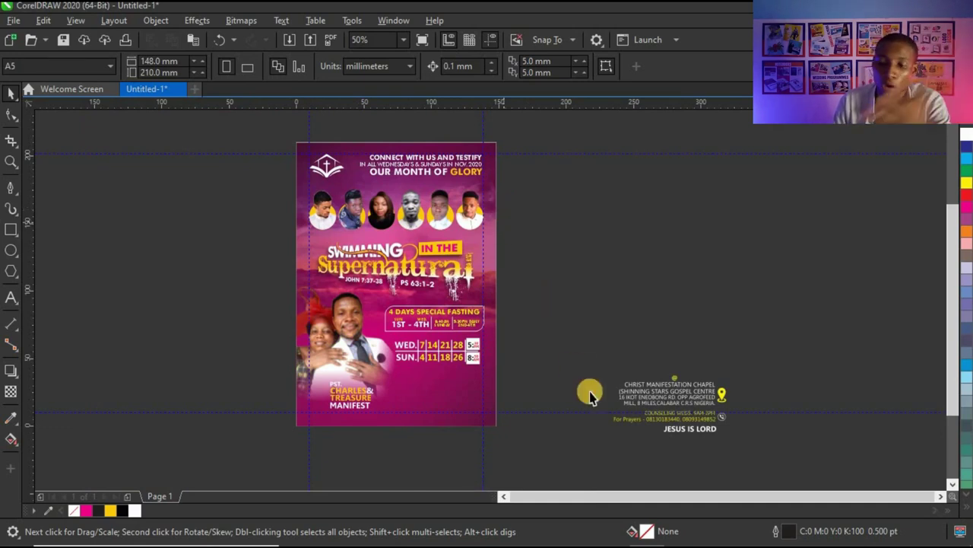
pyautogui.scroll(2, 727, 440)
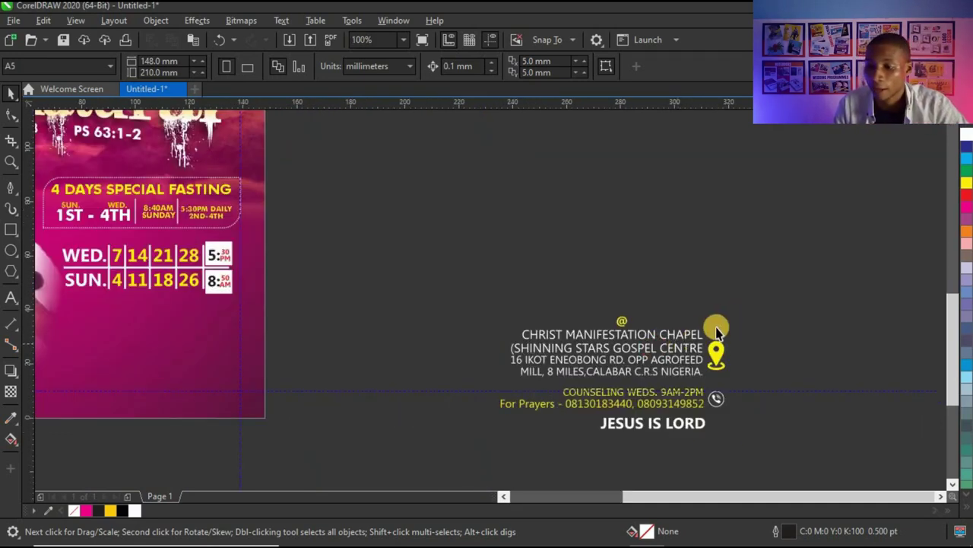
pyautogui.moveTo(466, 451); pyautogui.dragTo(749, 306)
pyautogui.scroll(-2, 707, 365)
pyautogui.moveTo(683, 369); pyautogui.dragTo(446, 372)
pyautogui.scroll(2, 445, 373)
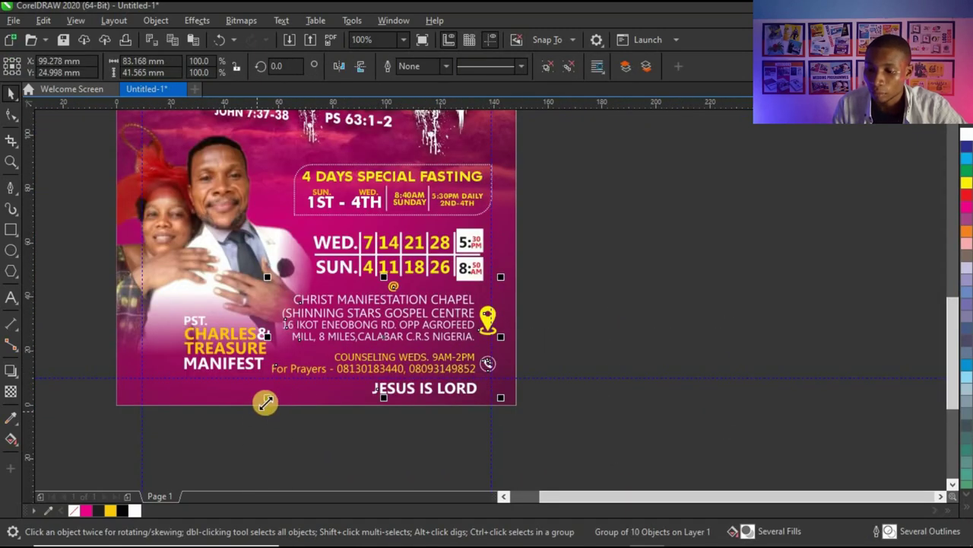
# Shrink the address and contact group to about 77.8 mm wide, and leave nothing selected
pyautogui.moveTo(273, 395); pyautogui.dragTo(285, 390)
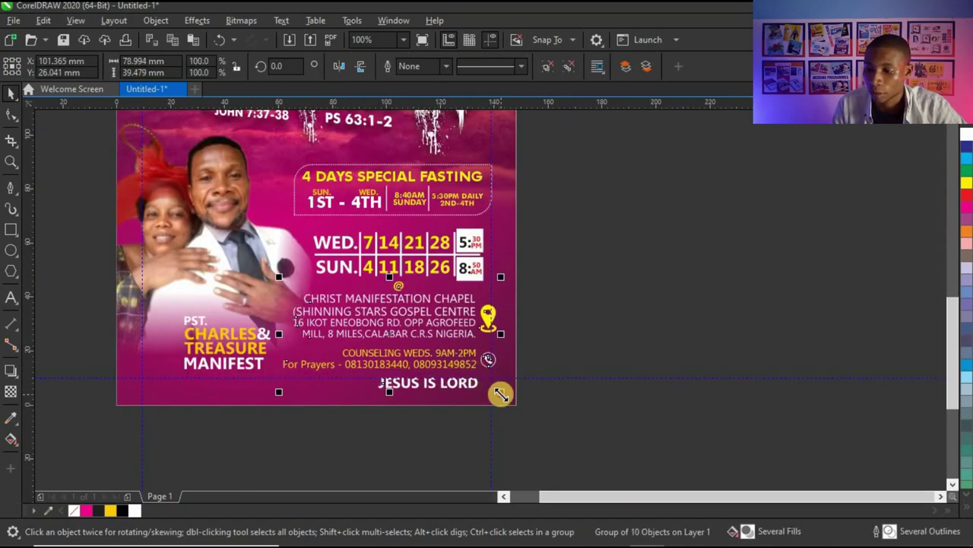
pyautogui.moveTo(498, 393)
pyautogui.mouseDown()
pyautogui.moveTo(509, 352)
pyautogui.moveTo(492, 388)
pyautogui.mouseUp()
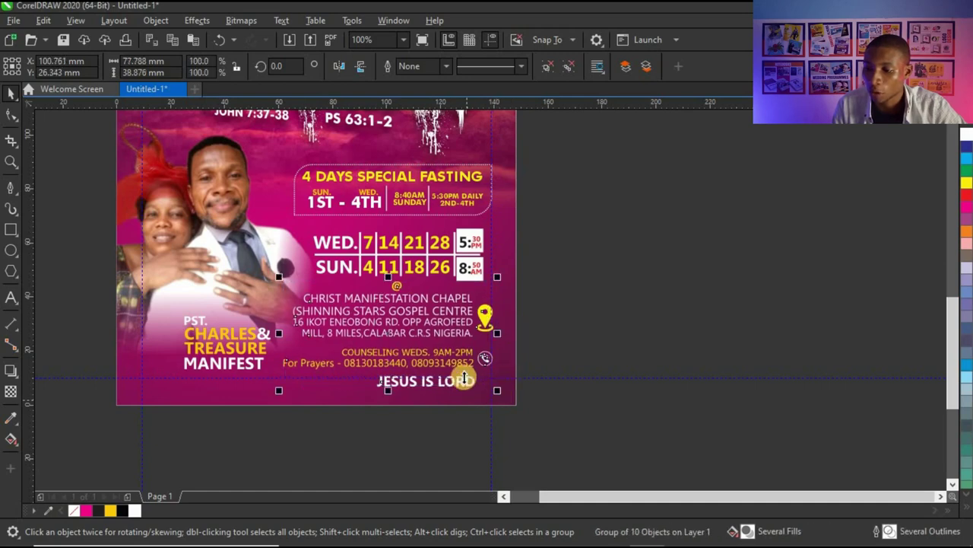
pyautogui.scroll(2, 466, 381)
pyautogui.scroll(-2, 495, 323)
pyautogui.press('Escape')
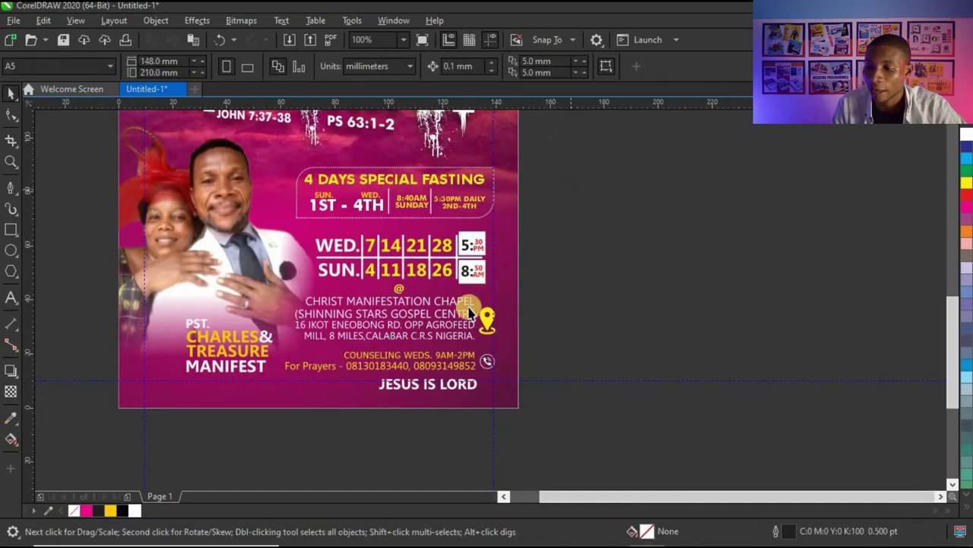
pyautogui.scroll(-2, 475, 288)
pyautogui.scroll(2, 575, 236)
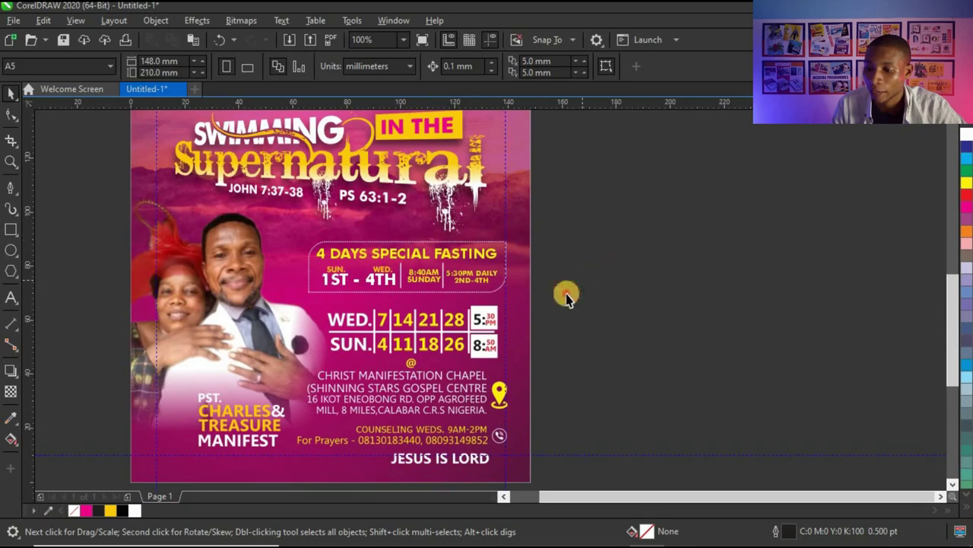
# Shrink the WED./SUN. date schedule to about 54.1 mm wide and move it up slightly toward the fasting box
pyautogui.moveTo(583, 283); pyautogui.dragTo(308, 364)
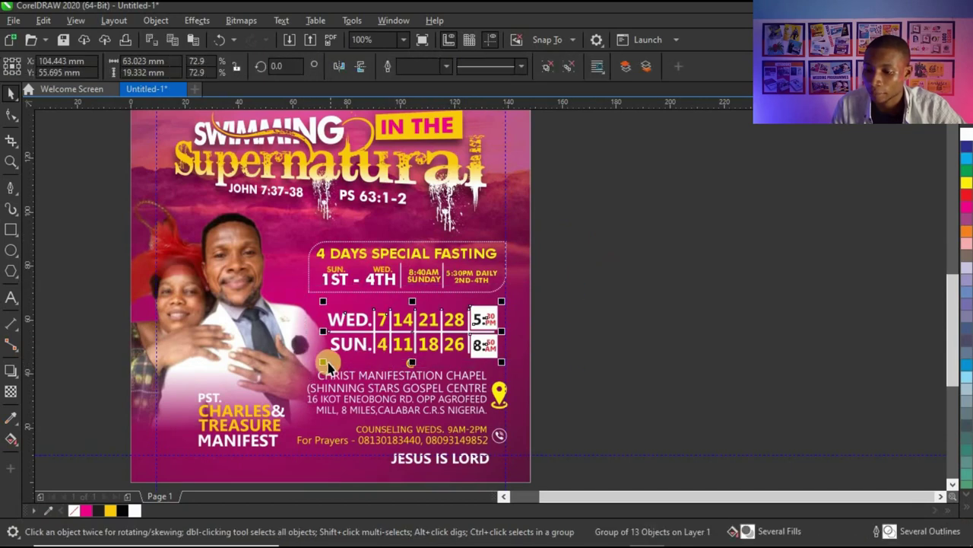
pyautogui.scroll(2, 490, 321)
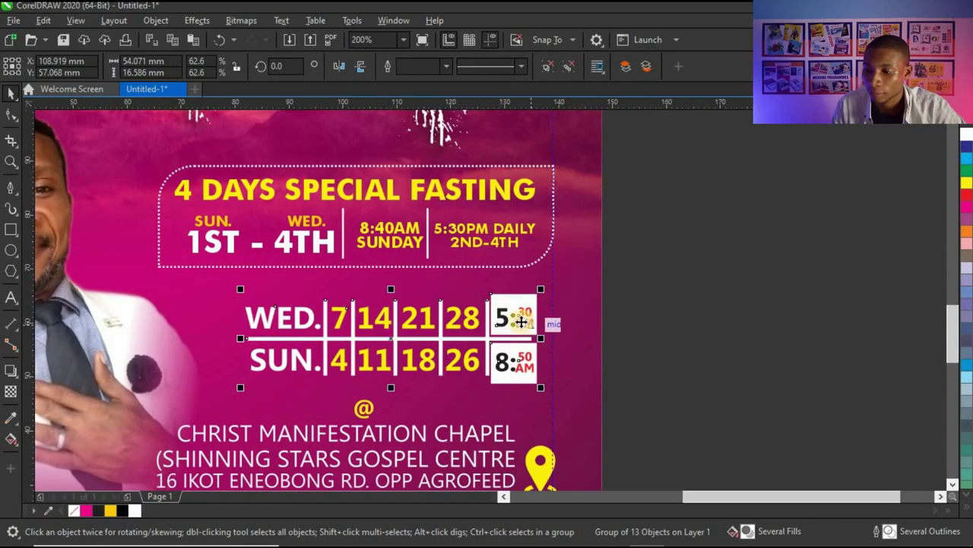
pyautogui.scroll(-1, 521, 314)
pyautogui.moveTo(523, 324); pyautogui.dragTo(576, 289)
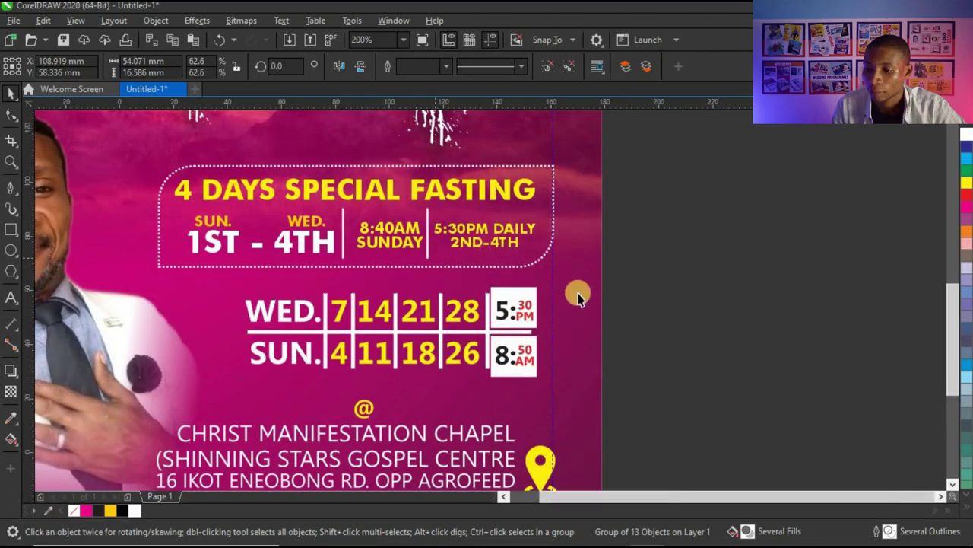
pyautogui.scroll(-2, 576, 289)
# Shrink the address and contact group slightly and lower the bottom margin guideline closer to the page's lower edge
pyautogui.moveTo(573, 329); pyautogui.dragTo(297, 435)
pyautogui.click(517, 431)
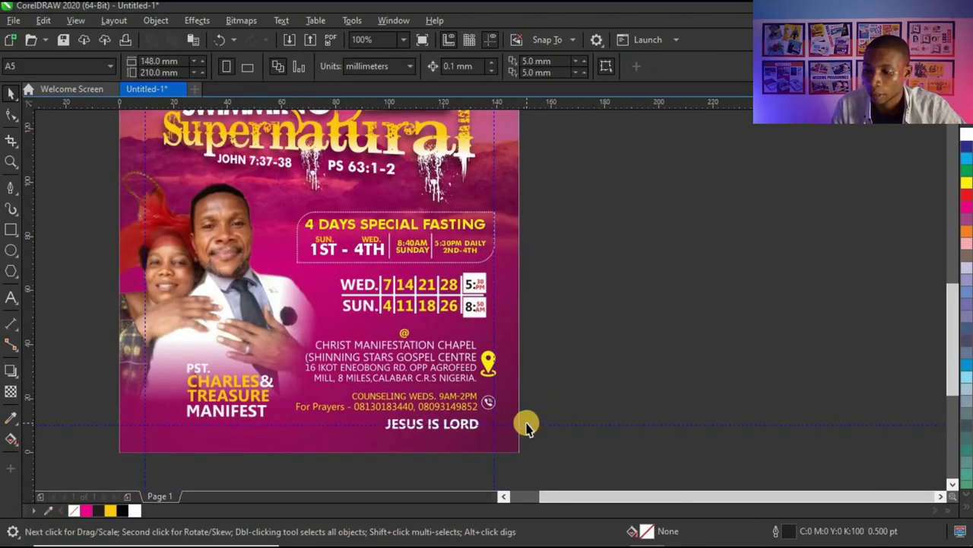
pyautogui.moveTo(528, 426); pyautogui.dragTo(527, 434)
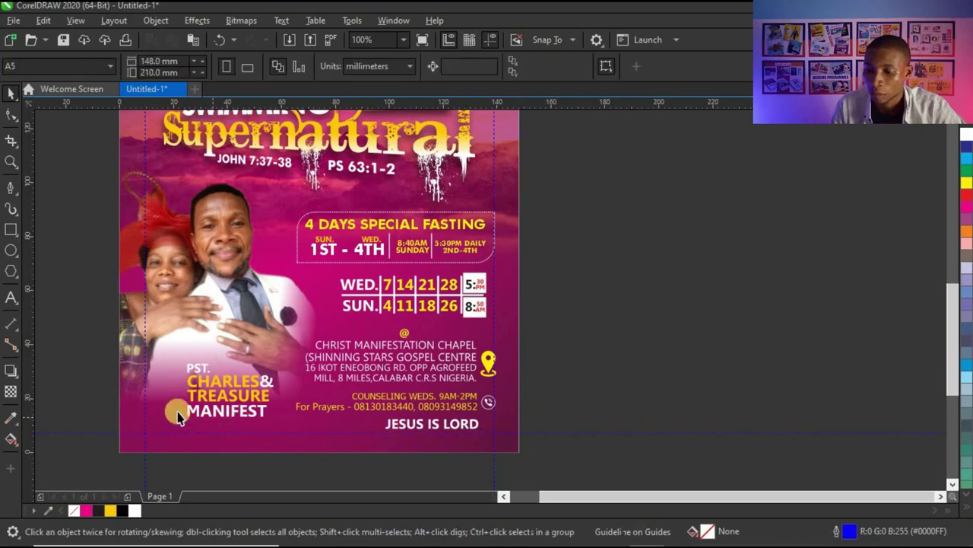
# Move the pastors' name group down and left to about X 35.5 mm, Y 18.7 mm, just above the bottom guideline, and clear the selection
pyautogui.scroll(2, 213, 412)
pyautogui.scroll(2, 228, 395)
pyautogui.scroll(-2, 256, 374)
pyautogui.click(272, 372)
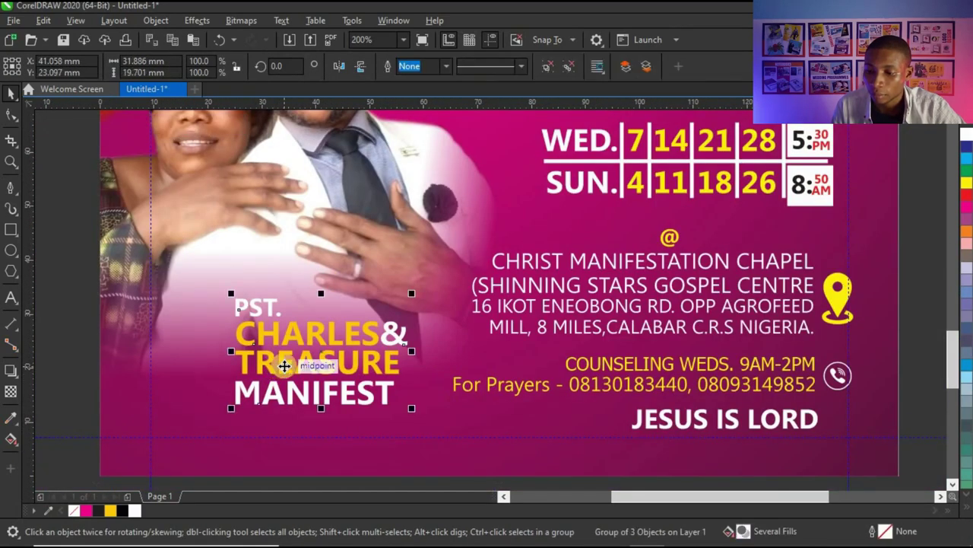
pyautogui.moveTo(272, 372); pyautogui.dragTo(206, 380)
pyautogui.scroll(-5, 206, 380)
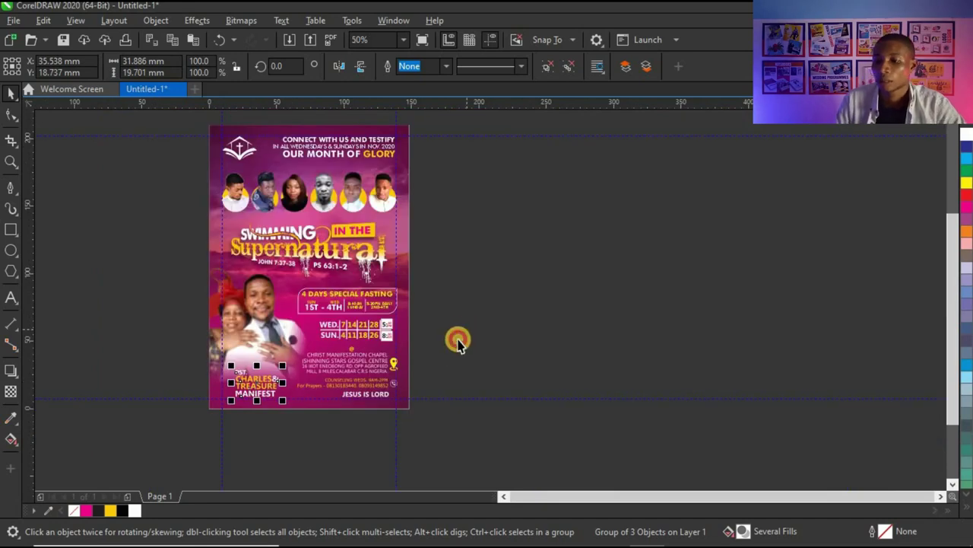
pyautogui.scroll(-2, 344, 370)
pyautogui.scroll(2, 312, 286)
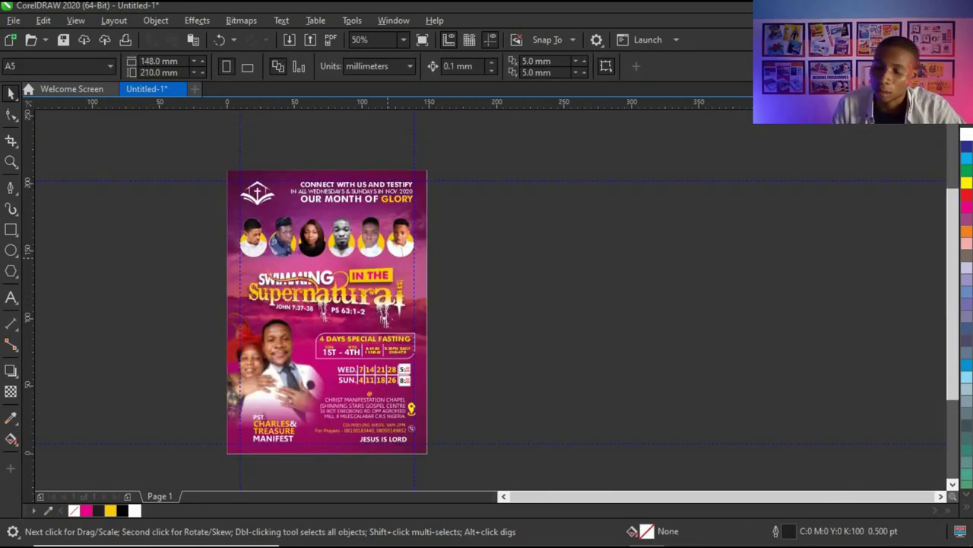
# Fit the whole flyer page in view to examine the overall layout, with the Pick tool active and nothing selected
pyautogui.click(13, 162)
pyautogui.click(150, 66)
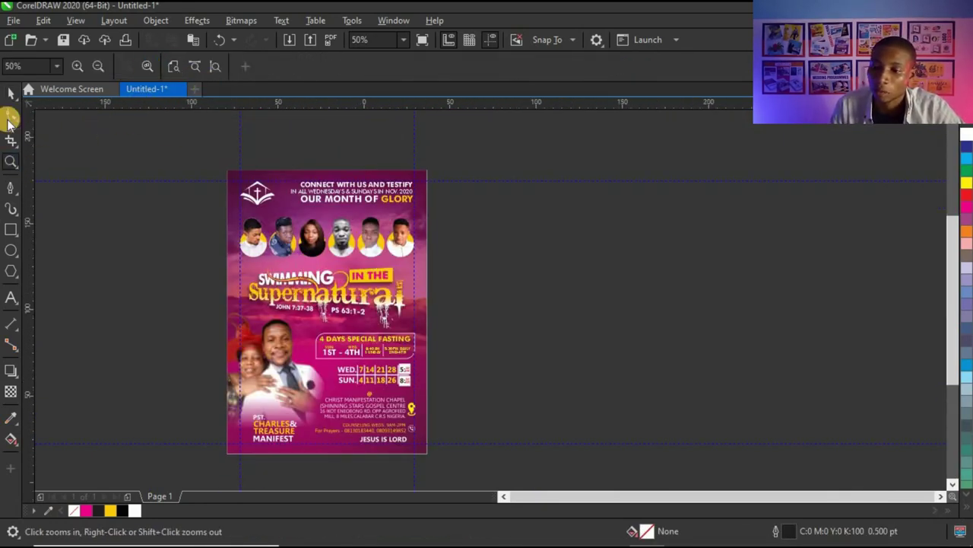
pyautogui.rightClick(245, 219)
pyautogui.click(271, 223)
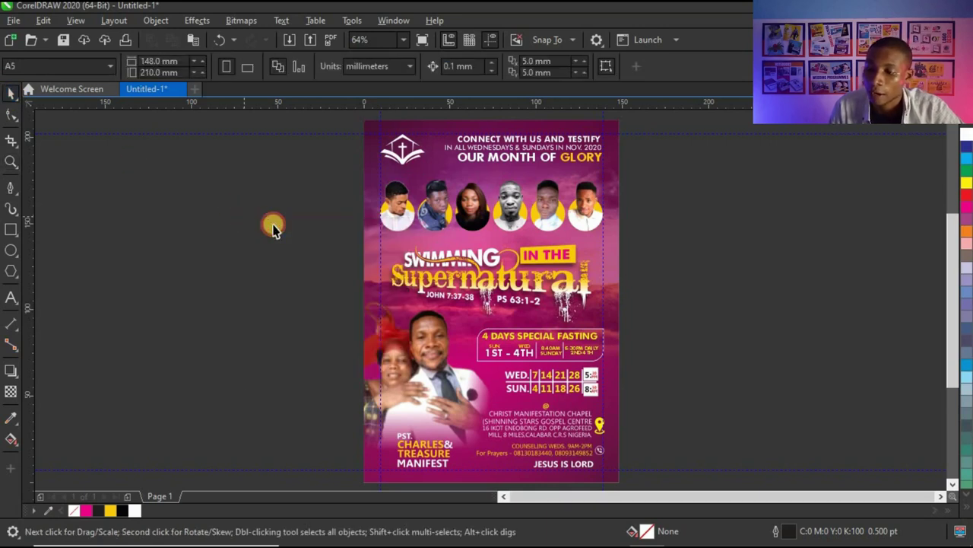